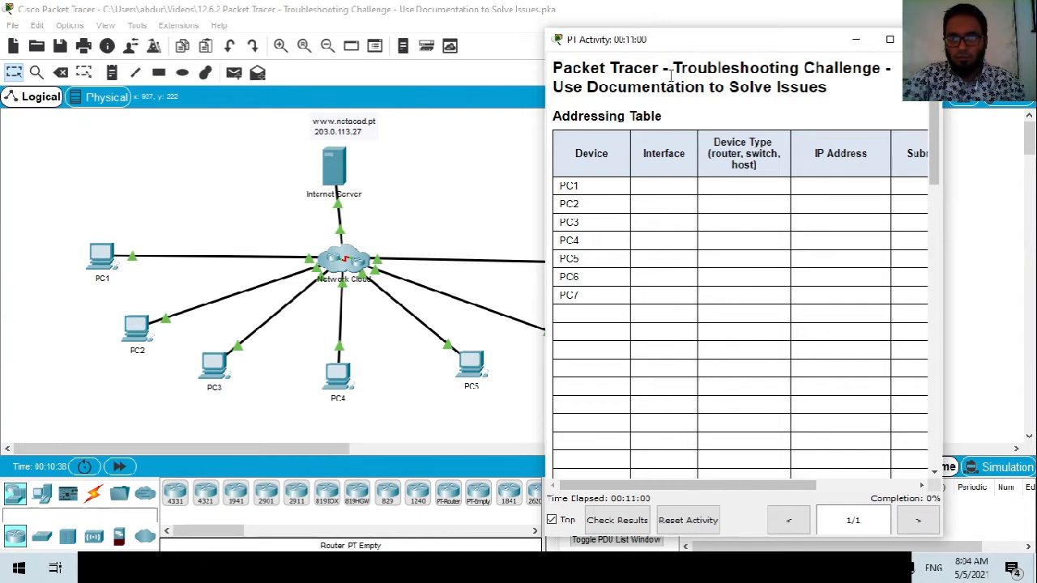
# Read the activity title and introduction in the instructions pane.
pyautogui.moveTo(556, 93); pyautogui.dragTo(583, 87)
pyautogui.moveTo(695, 88); pyautogui.dragTo(823, 88)
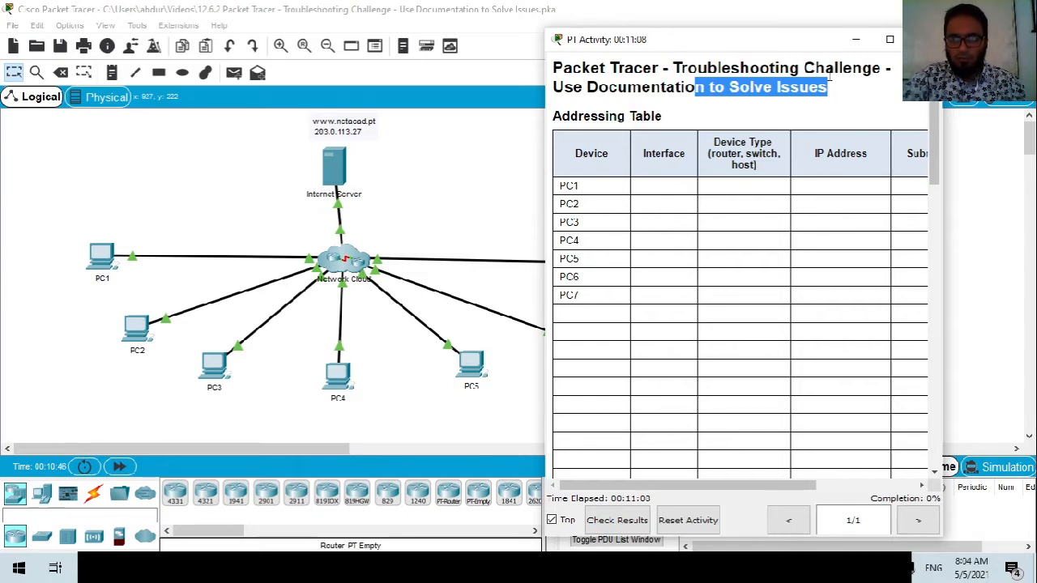
pyautogui.scroll(-5, 826, 81)
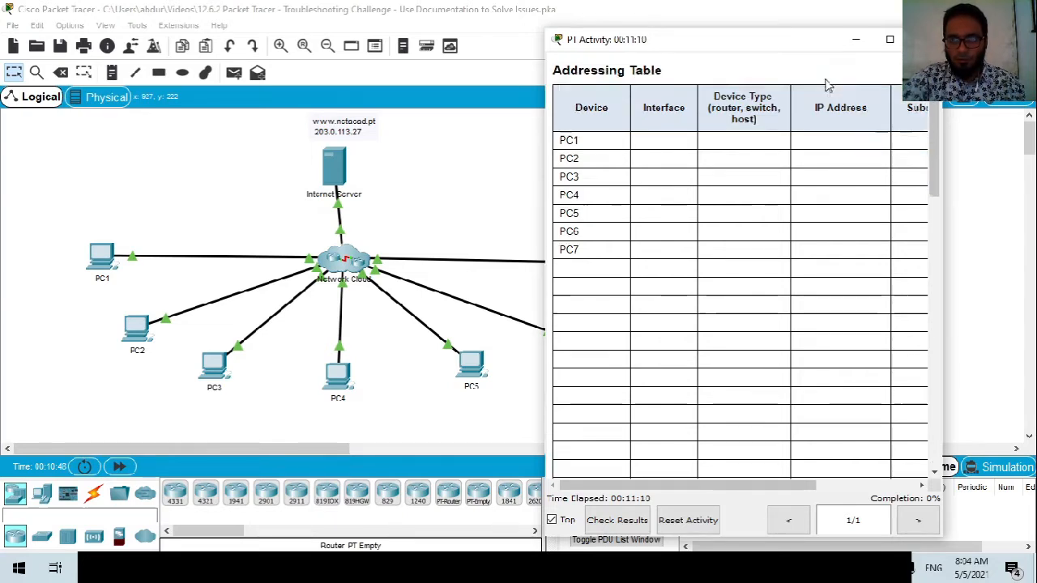
pyautogui.scroll(-5, 822, 85)
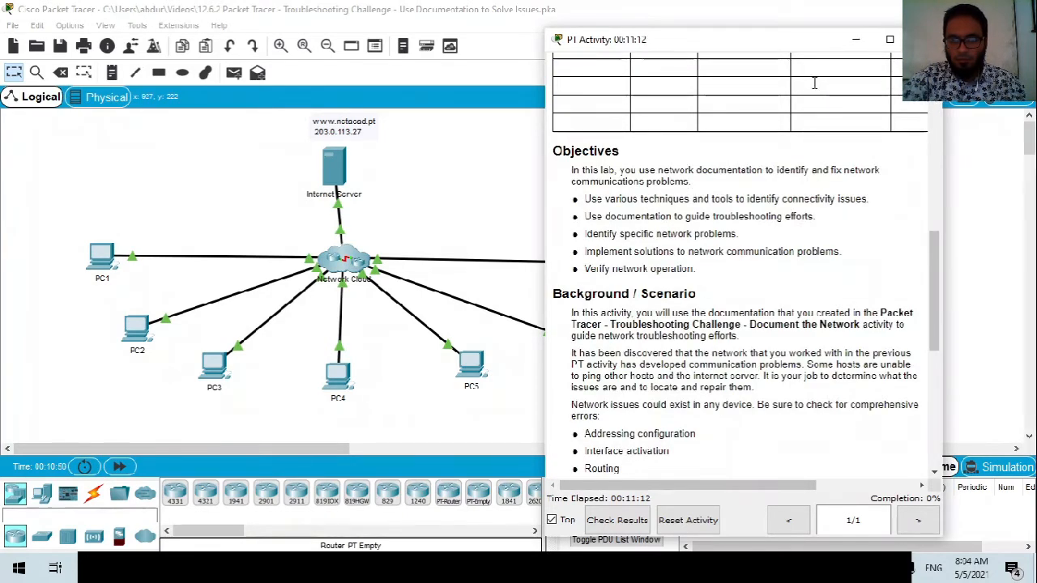
pyautogui.scroll(-2, 816, 89)
pyautogui.scroll(-1, 812, 92)
pyautogui.scroll(8, 810, 89)
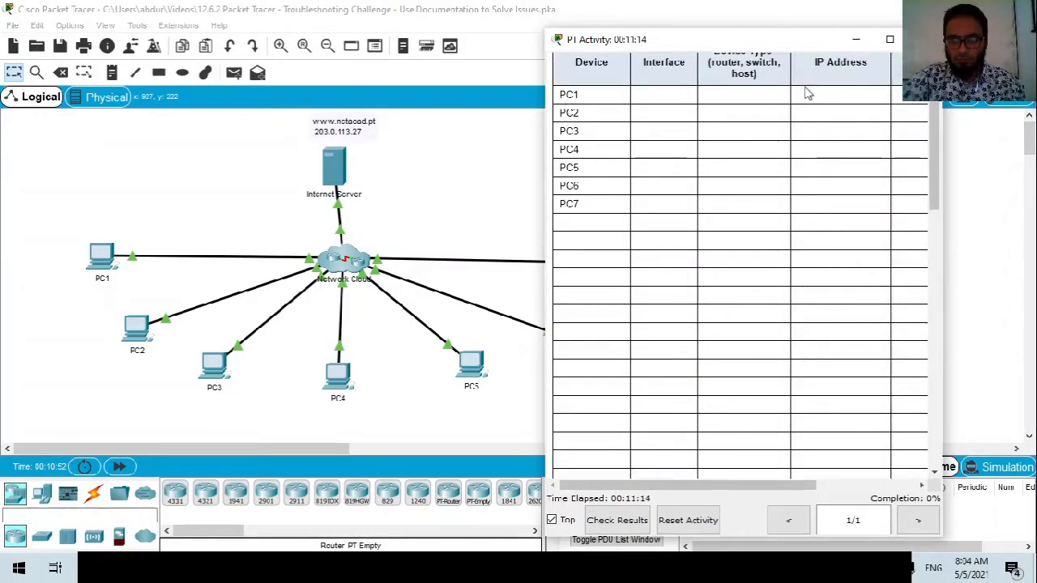
pyautogui.click(748, 114)
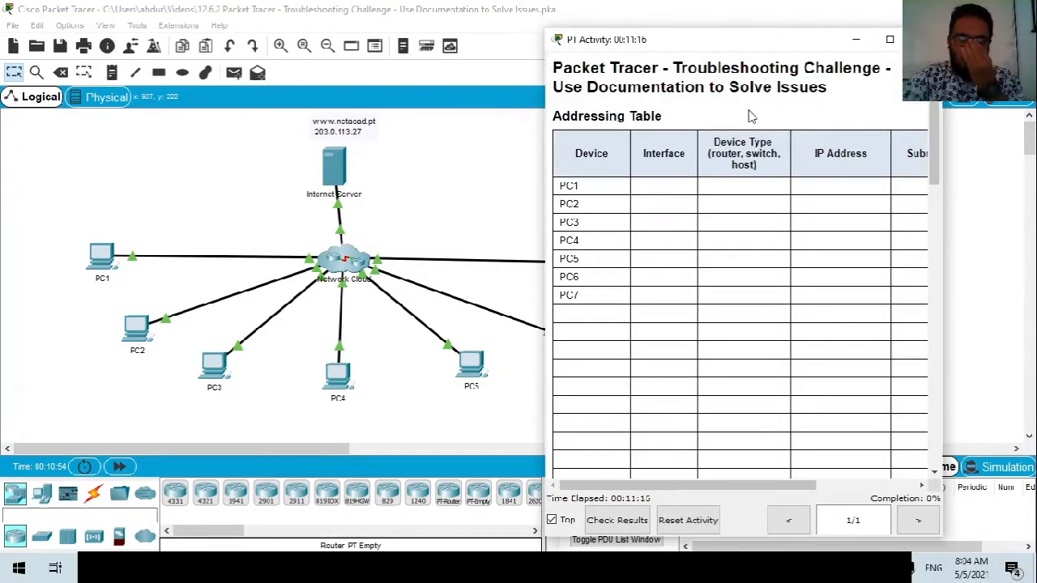
pyautogui.scroll(-4, 756, 121)
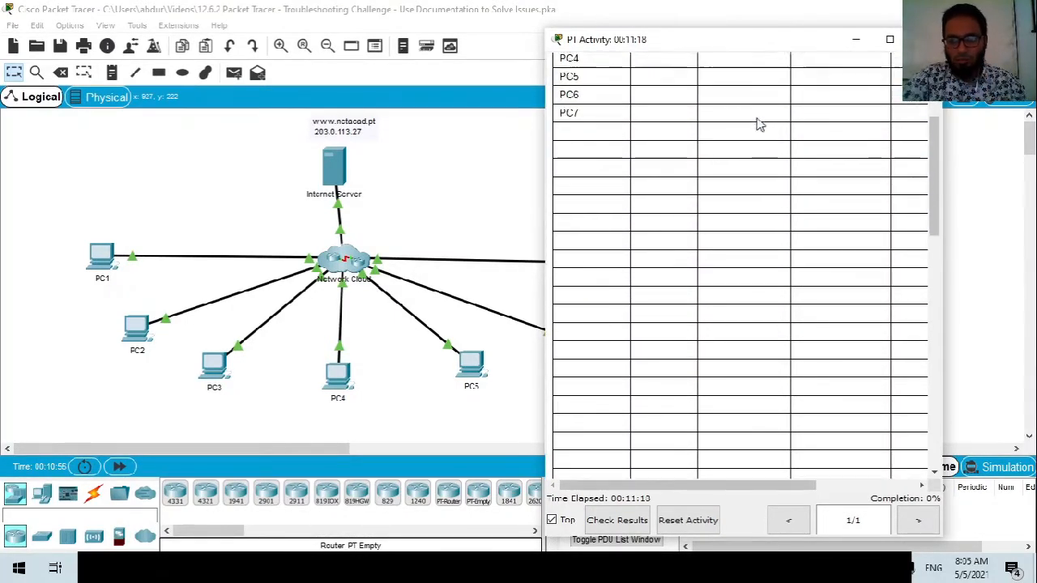
pyautogui.scroll(-1, 757, 124)
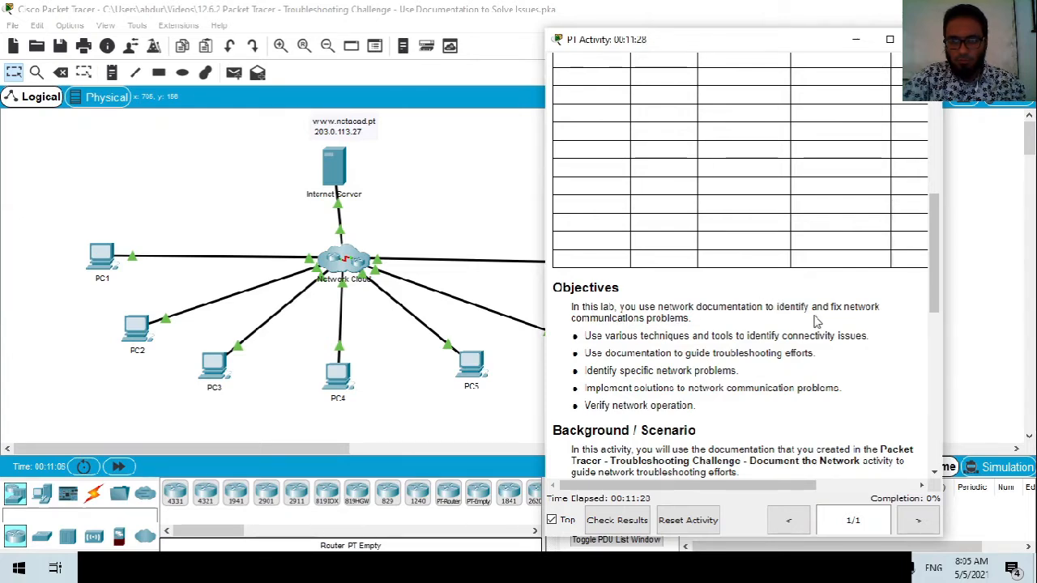
# Highlight key phrases while reading the activity objectives.
pyautogui.moveTo(828, 307); pyautogui.dragTo(846, 306)
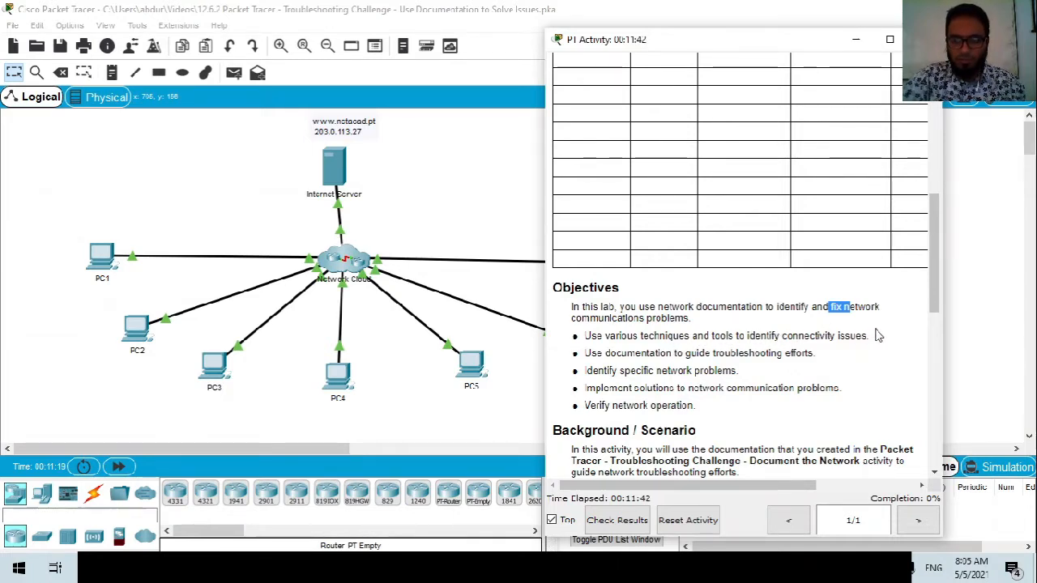
pyautogui.click(814, 336)
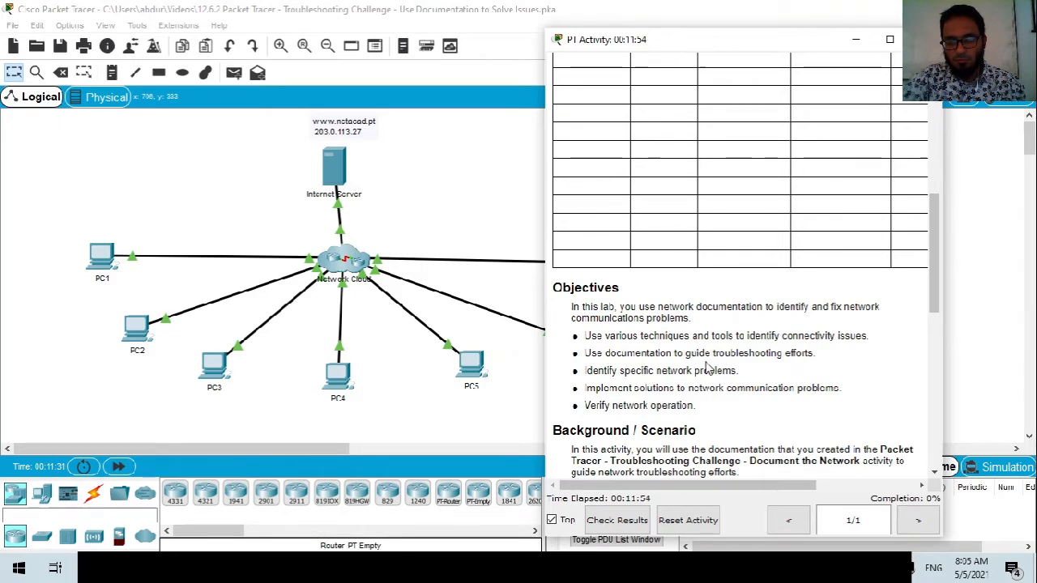
pyautogui.moveTo(685, 353); pyautogui.dragTo(821, 355)
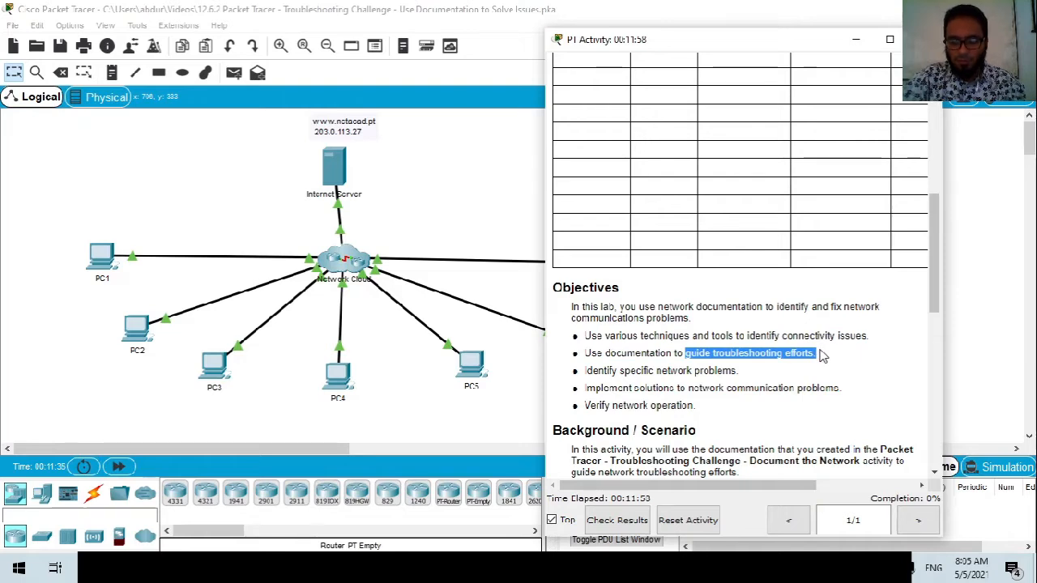
pyautogui.click(821, 354)
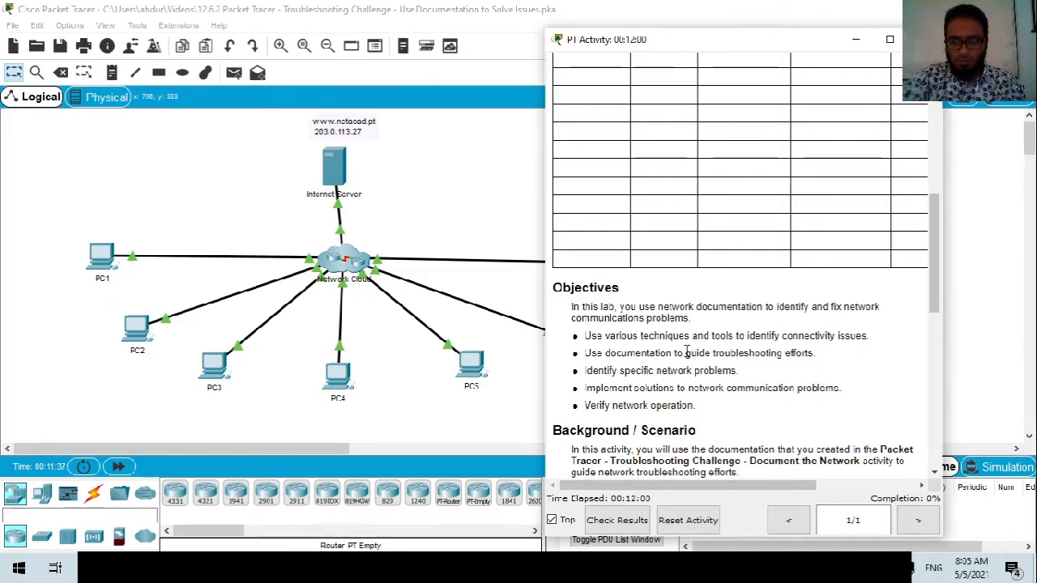
pyautogui.moveTo(784, 354); pyautogui.dragTo(724, 354)
pyautogui.click(743, 381)
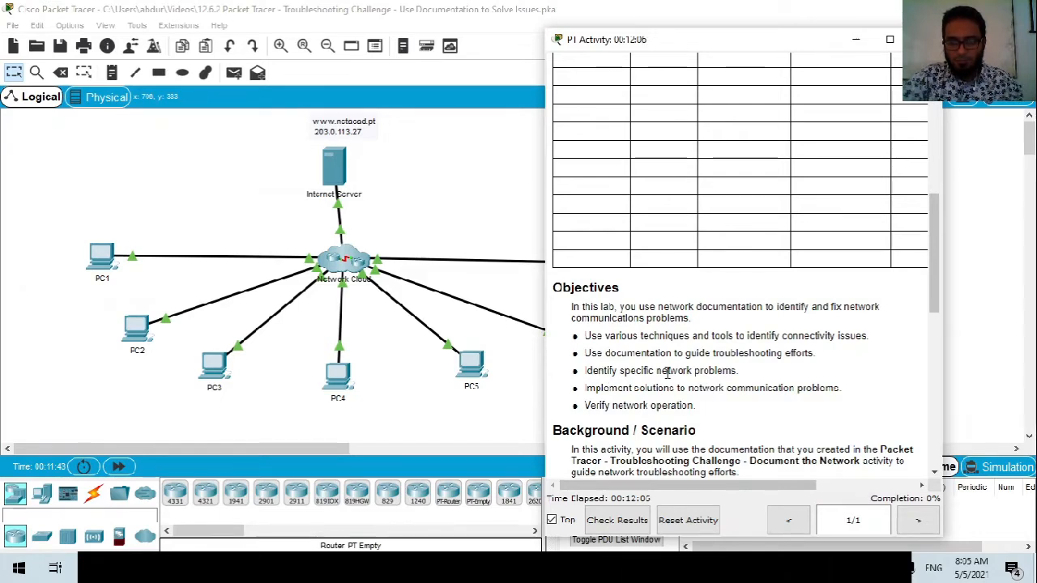
pyautogui.moveTo(741, 370); pyautogui.dragTo(654, 371)
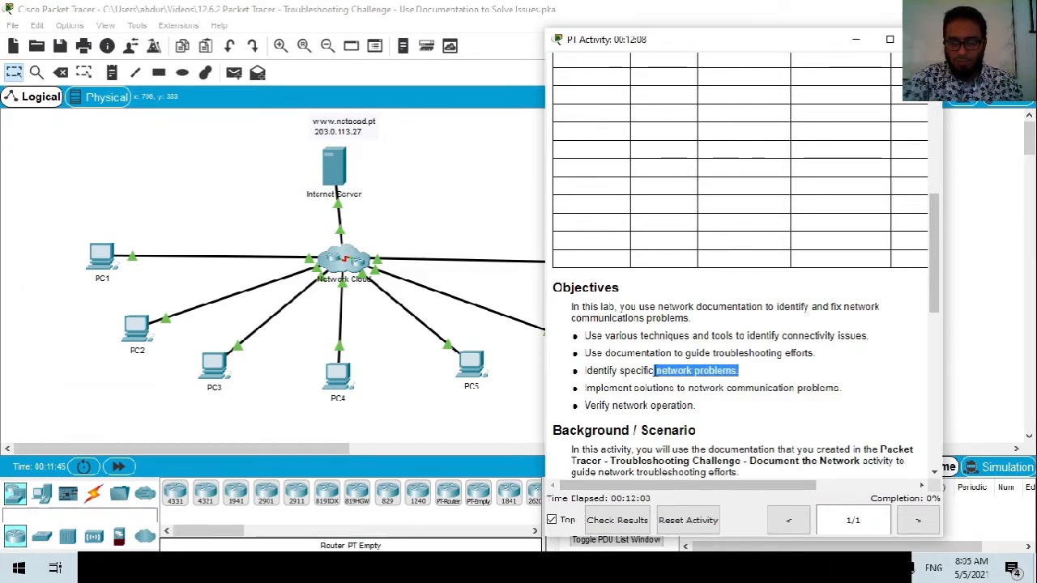
pyautogui.click(600, 399)
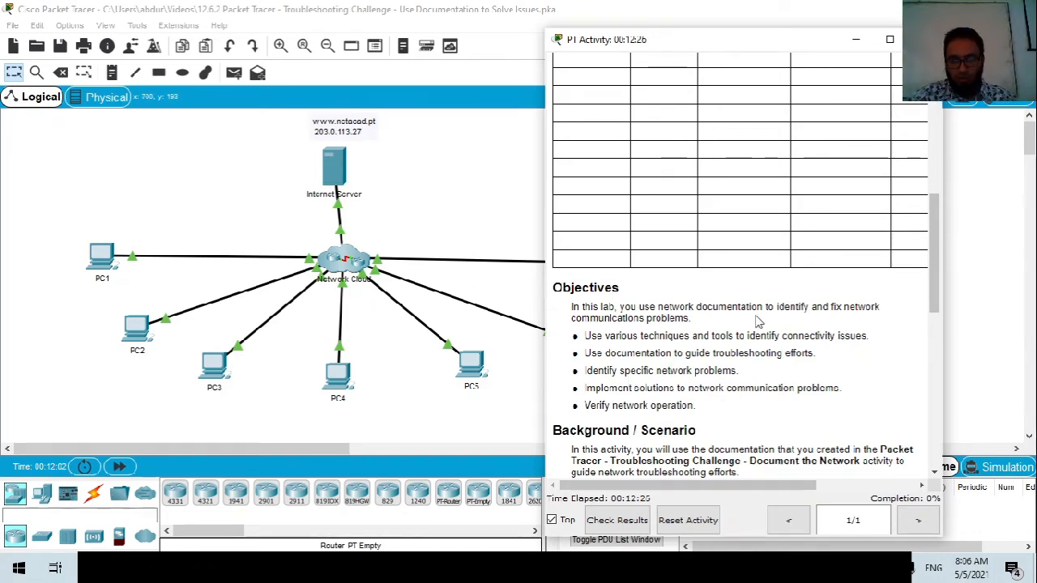
# Scroll to Part 1 and read the Assess Connectivity instructions.
pyautogui.scroll(-2, 726, 324)
pyautogui.scroll(-1, 727, 324)
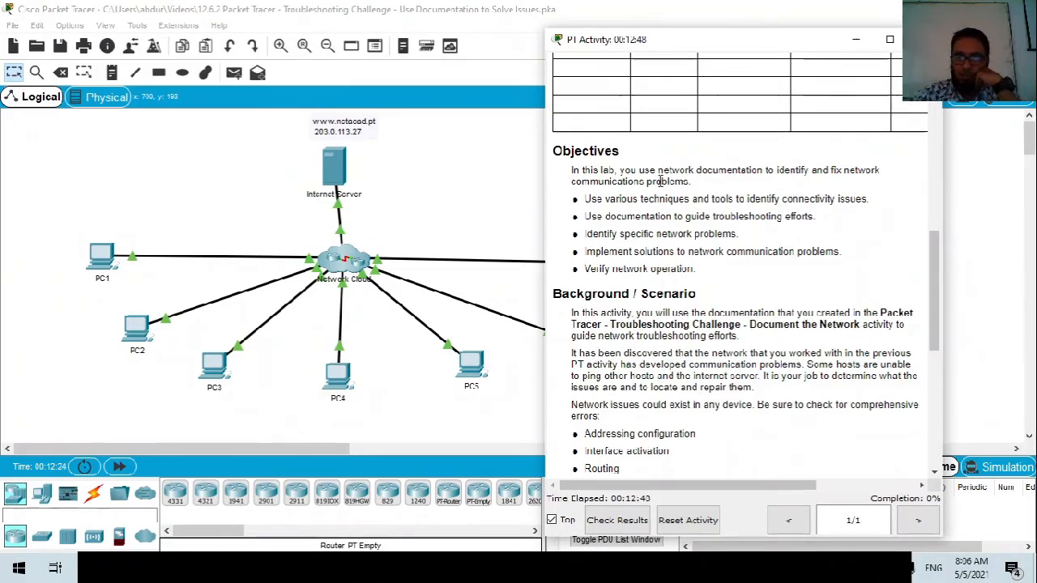
pyautogui.scroll(2, 758, 342)
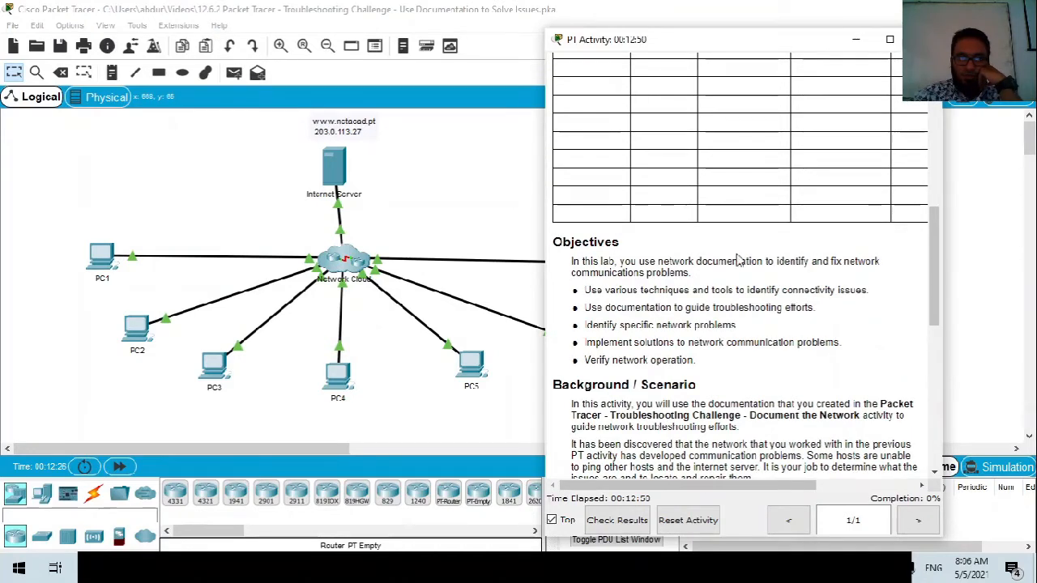
pyautogui.scroll(-3, 759, 282)
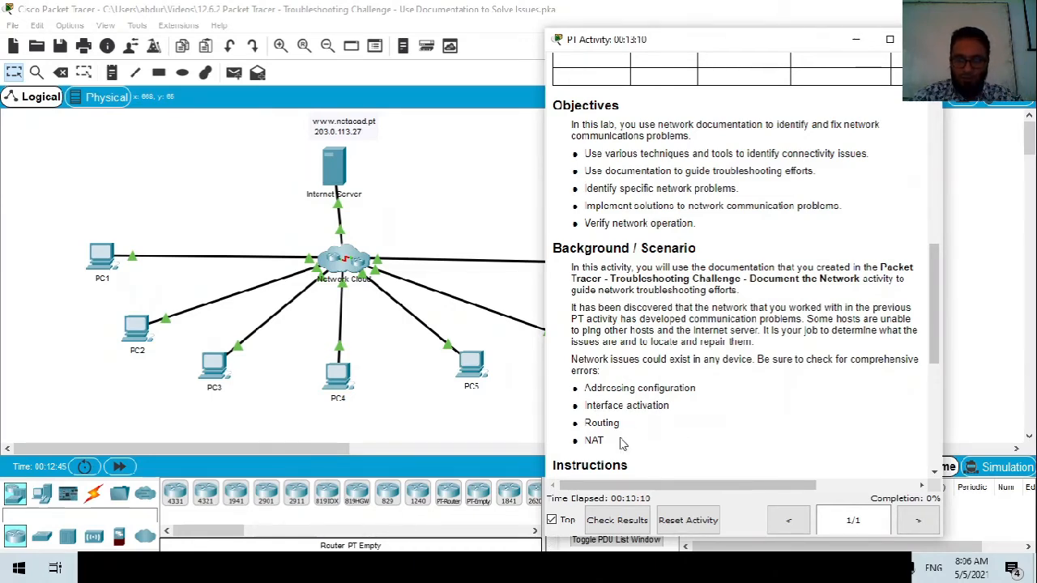
pyautogui.scroll(-5, 628, 417)
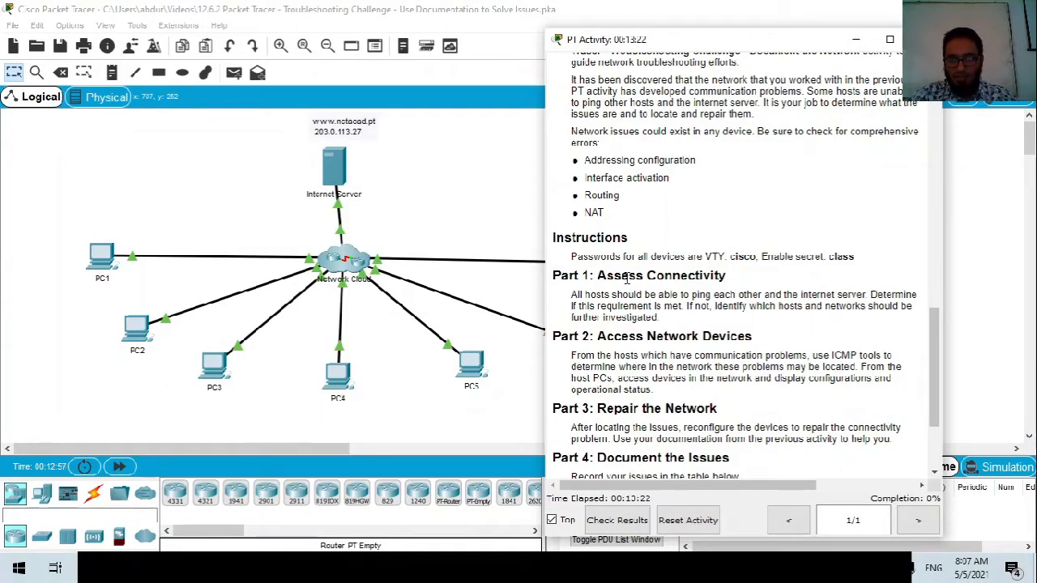
pyautogui.moveTo(726, 276); pyautogui.dragTo(594, 274)
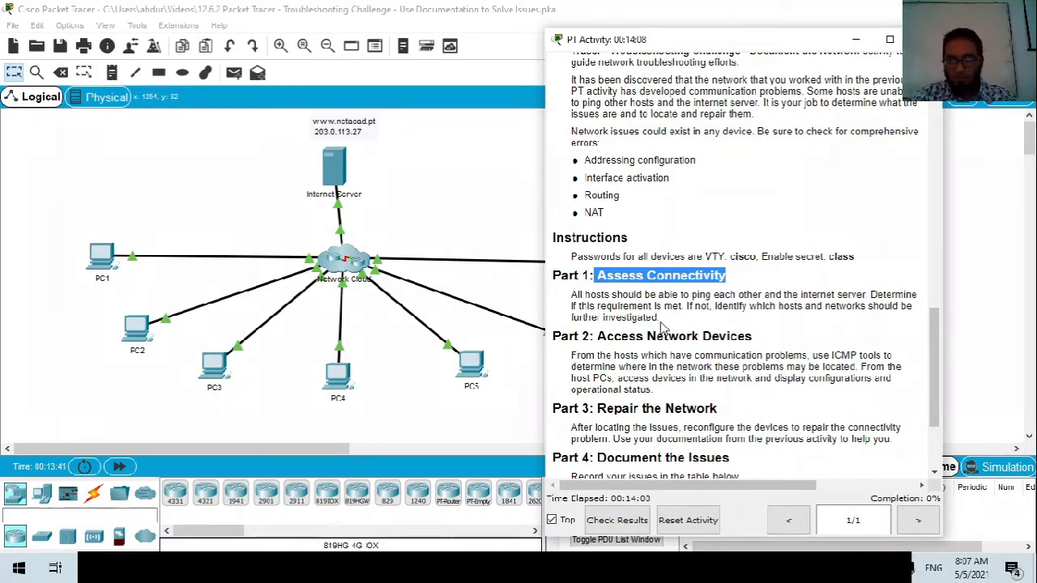
pyautogui.moveTo(570, 318); pyautogui.dragTo(638, 308)
pyautogui.click(651, 312)
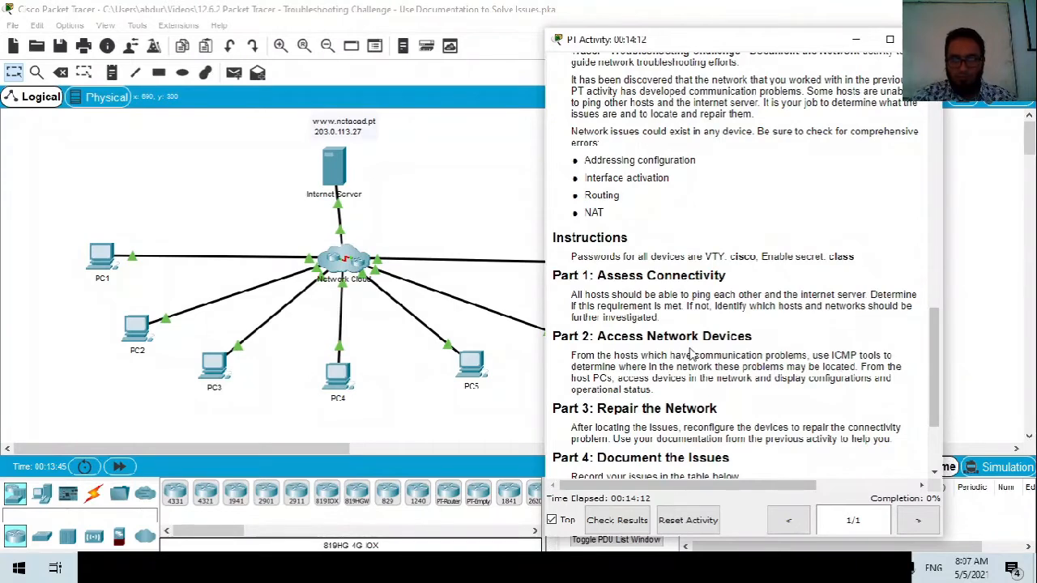
pyautogui.scroll(-3, 692, 354)
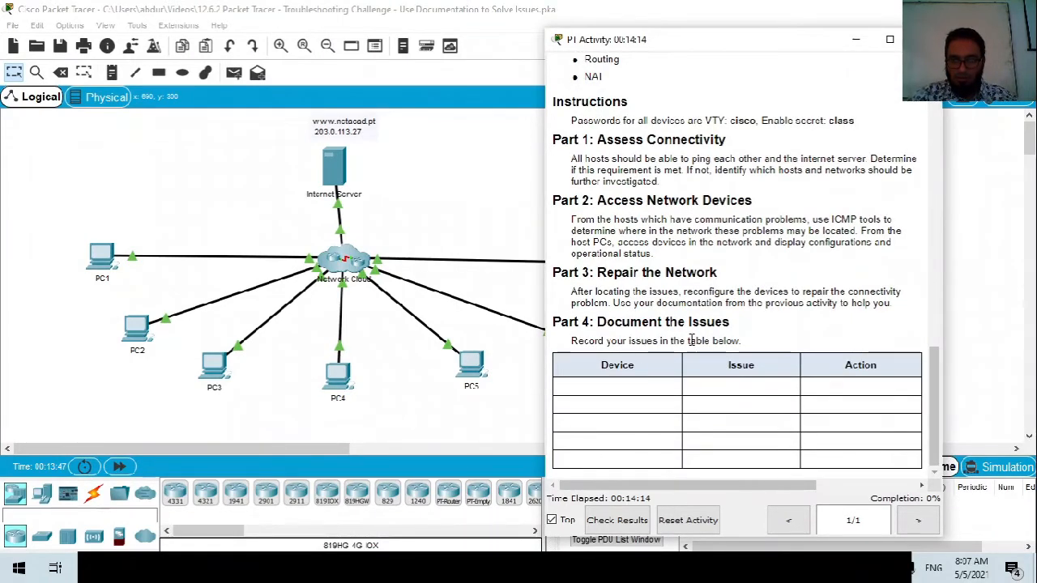
pyautogui.scroll(4, 693, 340)
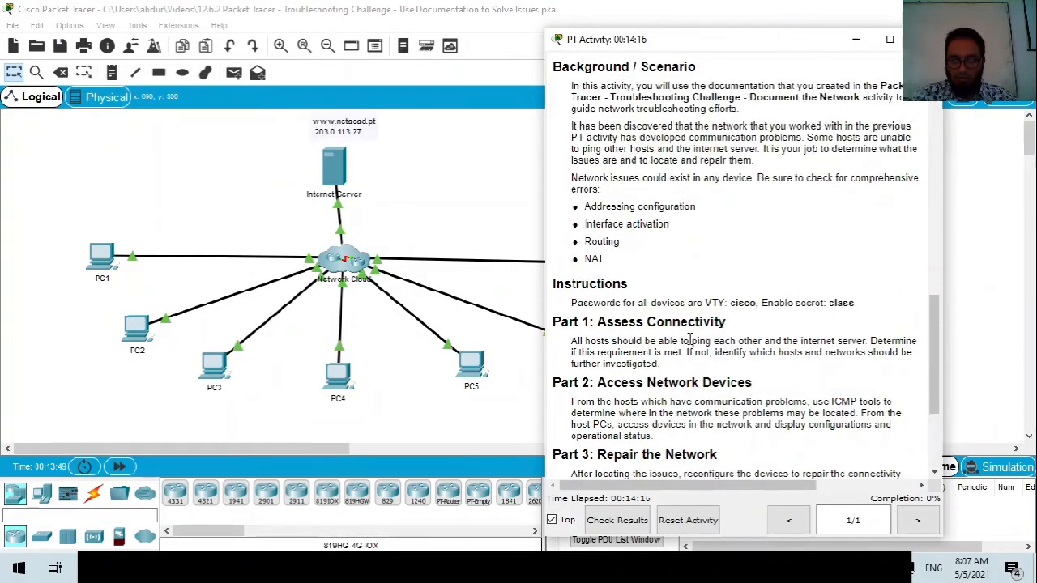
pyautogui.scroll(-1, 692, 340)
# Check PC1's IP configuration, noting default gateway 192.168.1.1 and the DNS server.
pyautogui.click(102, 262)
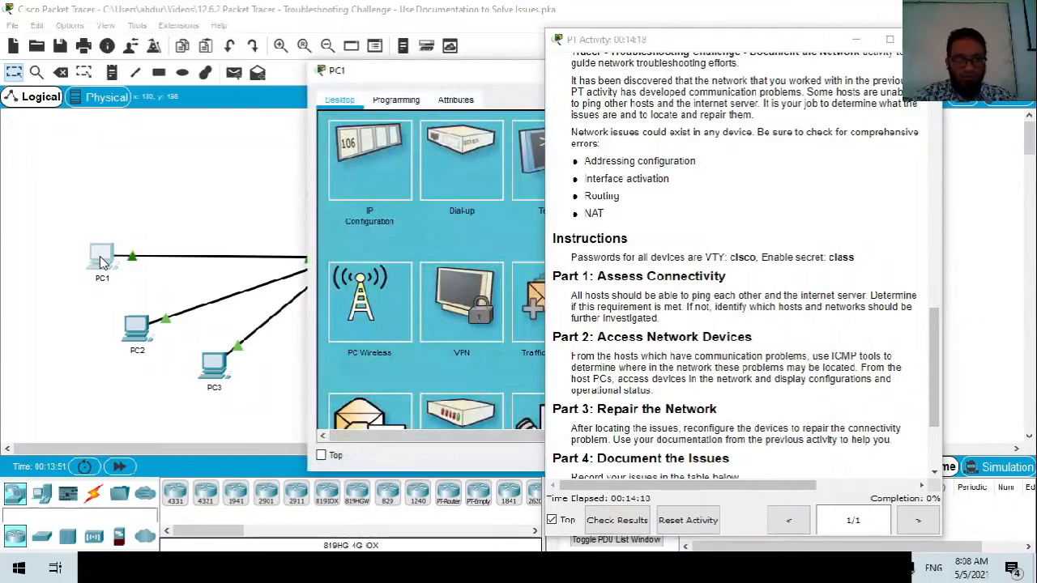
pyautogui.scroll(-9, 745, 273)
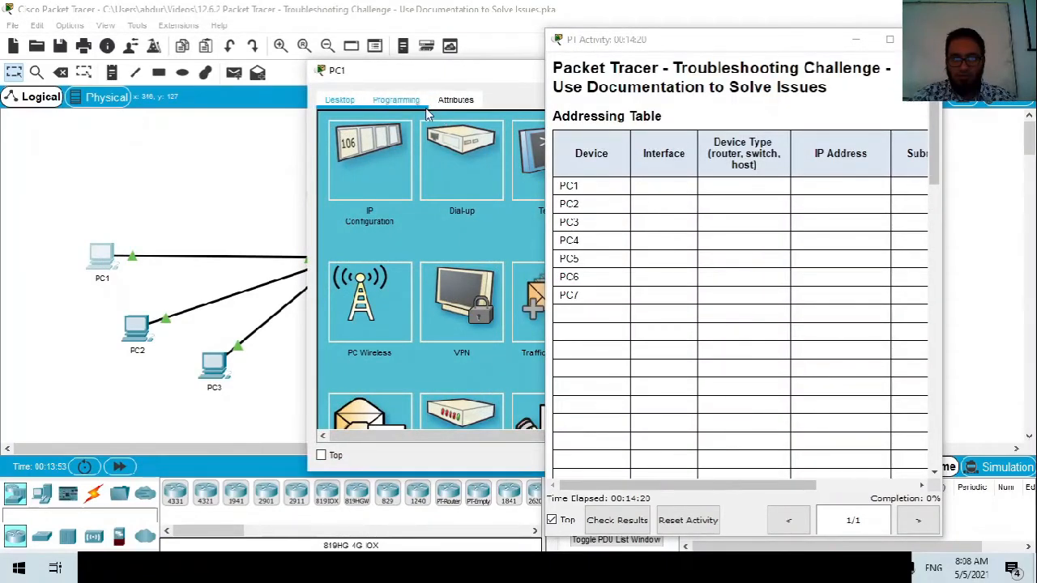
pyautogui.click(369, 159)
pyautogui.moveTo(468, 84); pyautogui.dragTo(238, 105)
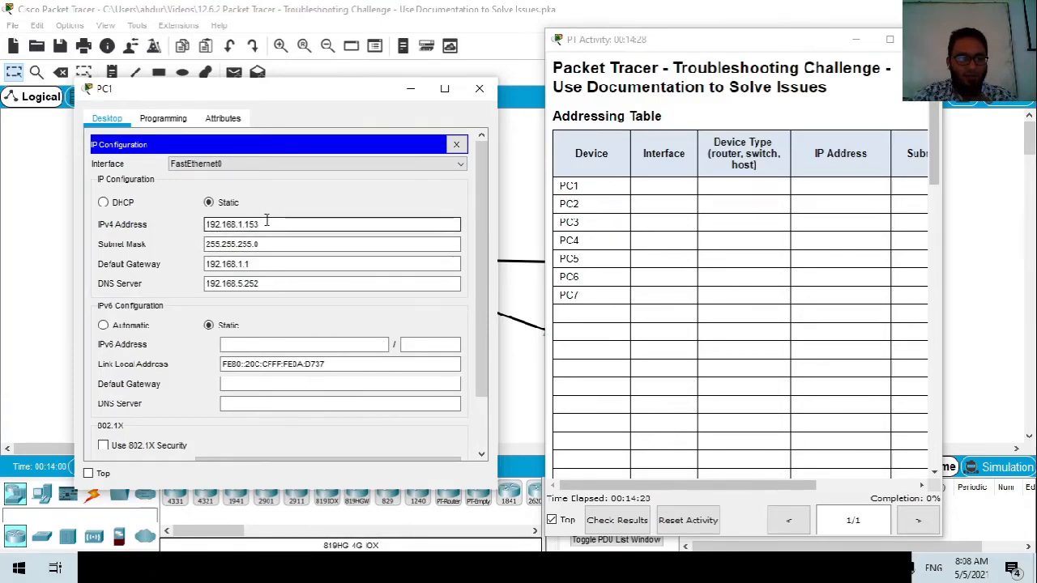
pyautogui.moveTo(263, 264); pyautogui.dragTo(202, 264)
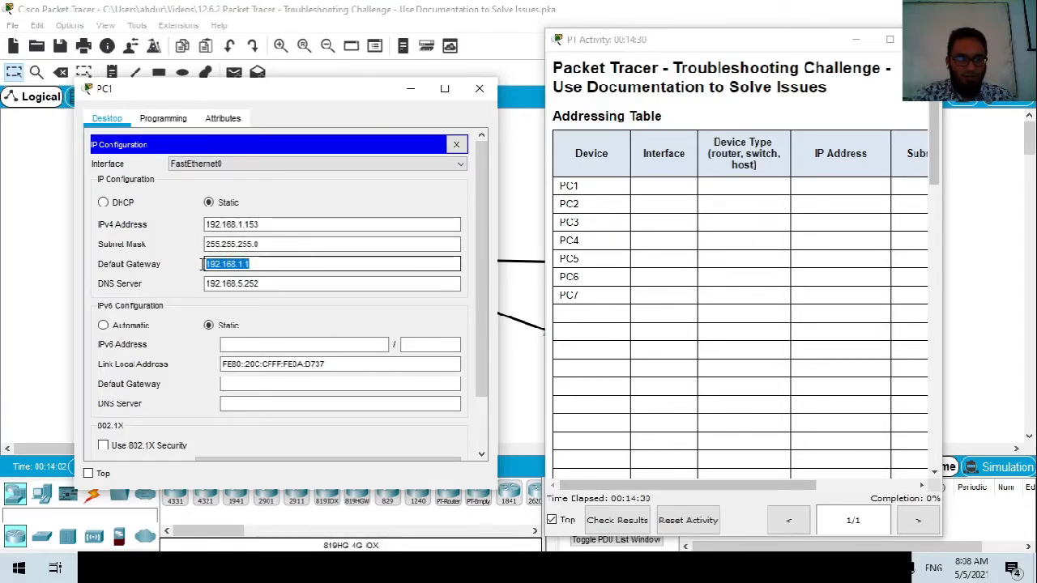
pyautogui.moveTo(259, 284); pyautogui.dragTo(188, 263)
pyautogui.click(278, 283)
pyautogui.click(254, 264)
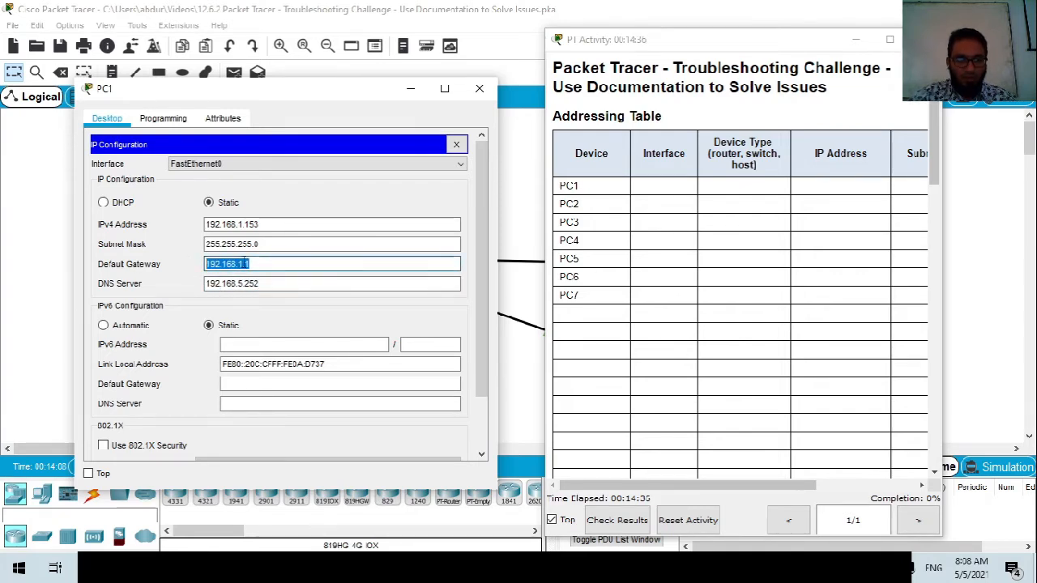
pyautogui.moveTo(282, 90); pyautogui.dragTo(254, 100)
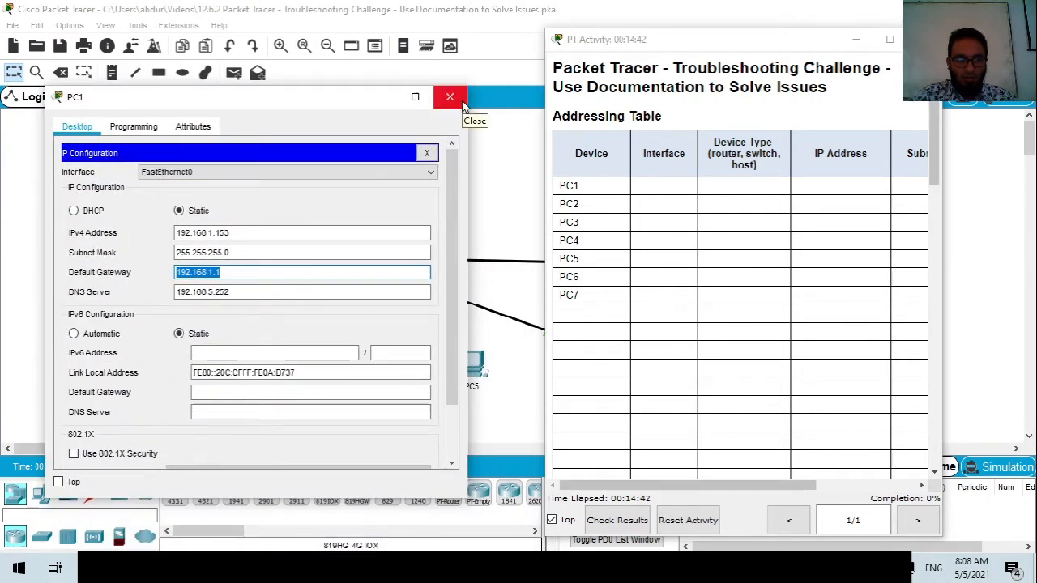
pyautogui.click(461, 101)
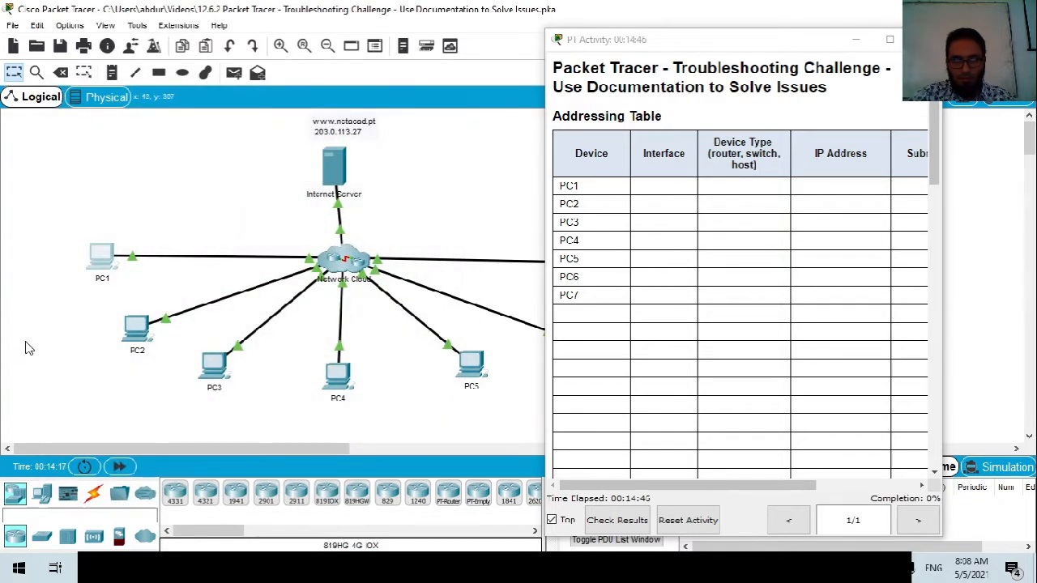
# Ping 192.168.1.1 from PC1's command prompt.
pyautogui.click(102, 254)
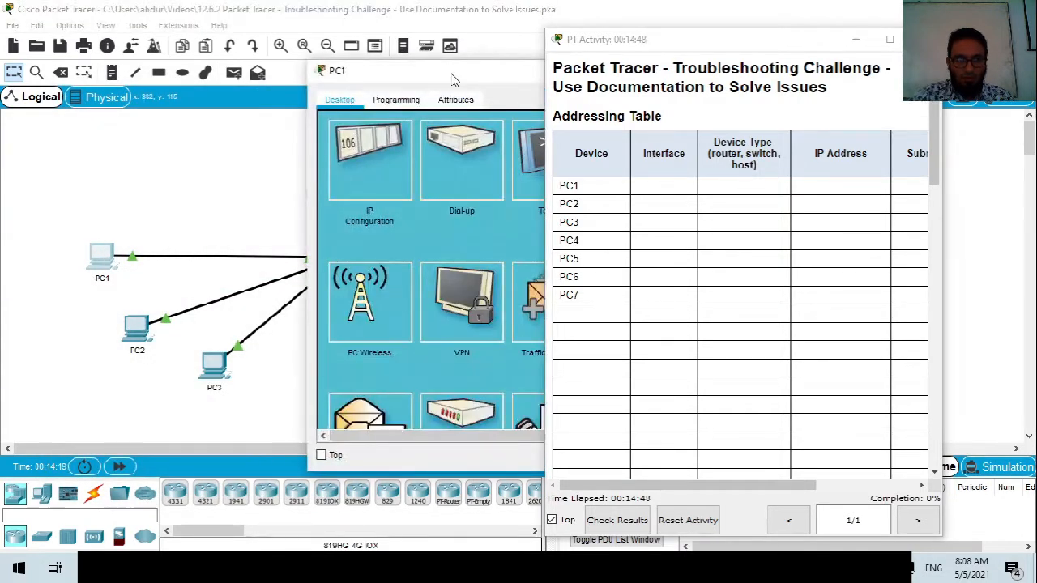
pyautogui.moveTo(486, 70); pyautogui.dragTo(168, 159)
pyautogui.click(331, 250)
pyautogui.moveTo(250, 177); pyautogui.dragTo(320, 152)
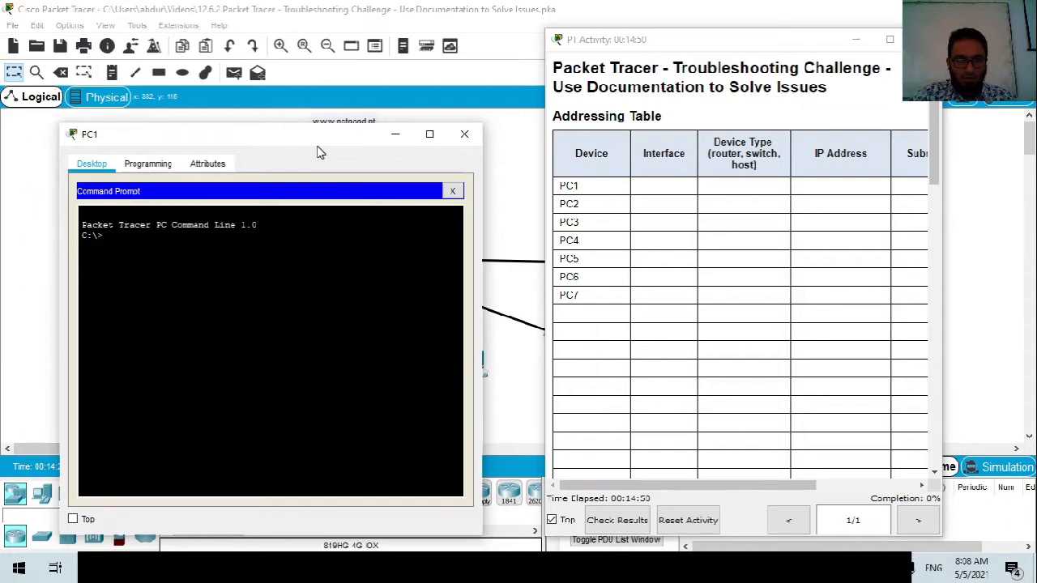
pyautogui.write('ping 192.168.')
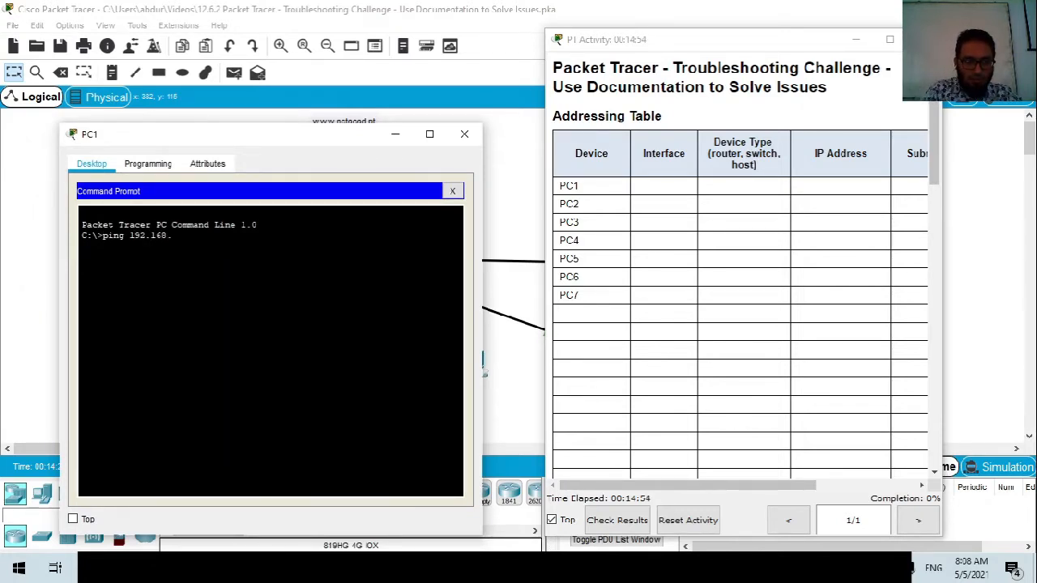
pyautogui.moveTo(240, 143); pyautogui.dragTo(255, 143)
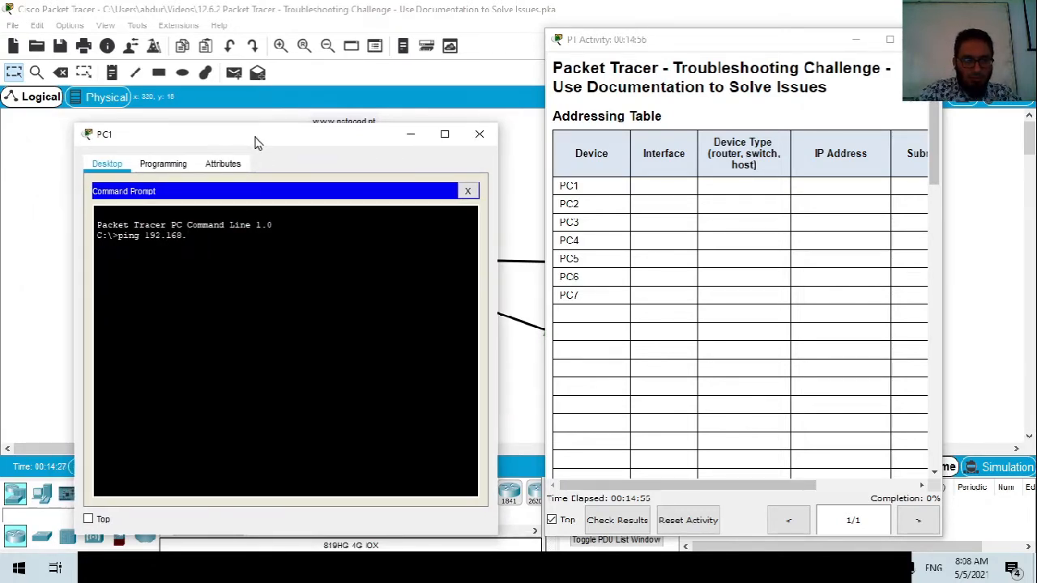
pyautogui.press('Return')
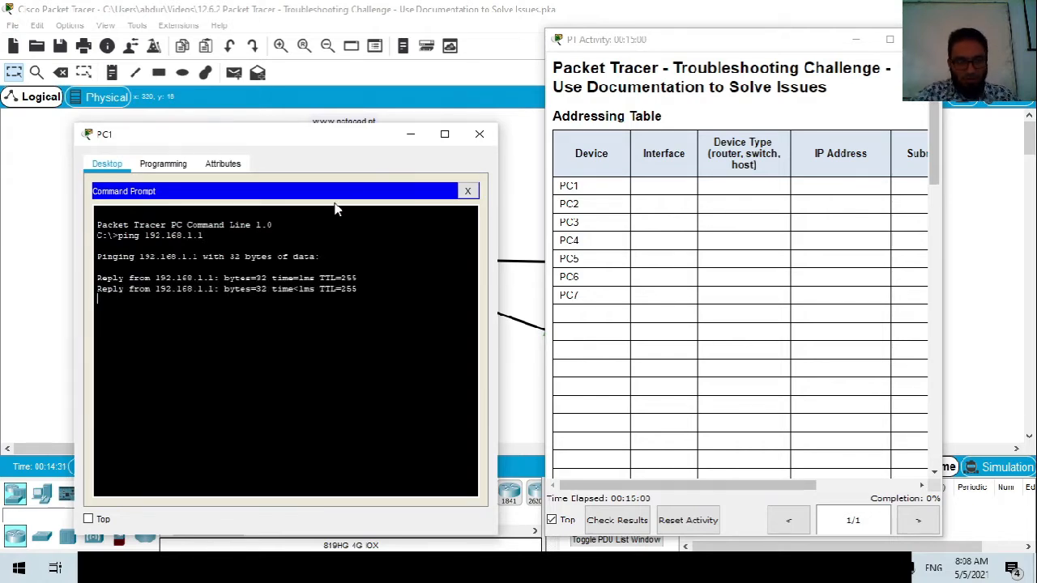
# Look up PC2's gateway 192.168.3.1 and ping it from PC2's command prompt.
pyautogui.click(467, 191)
pyautogui.moveTo(243, 134); pyautogui.dragTo(524, 134)
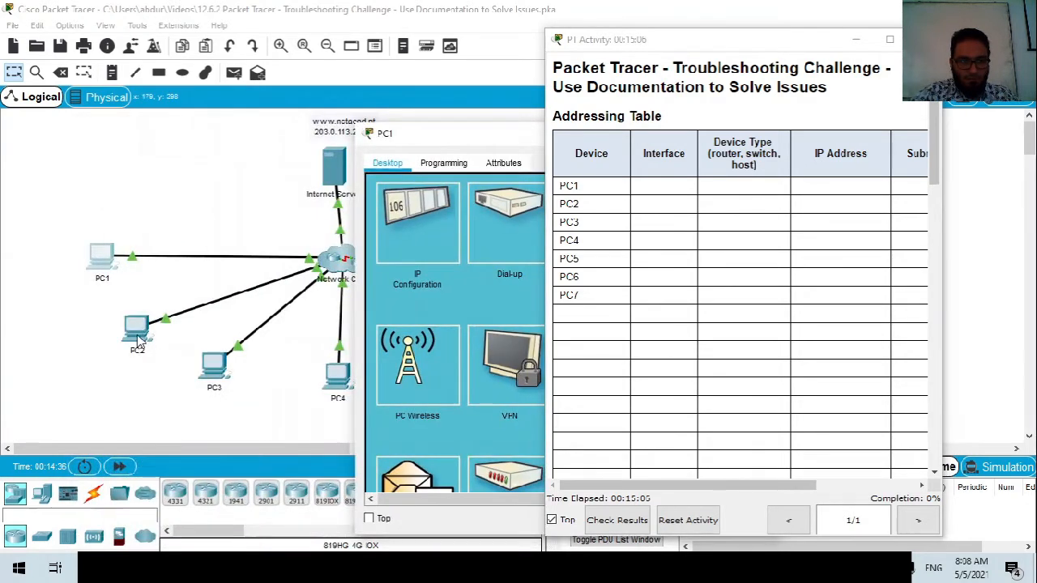
pyautogui.click(138, 342)
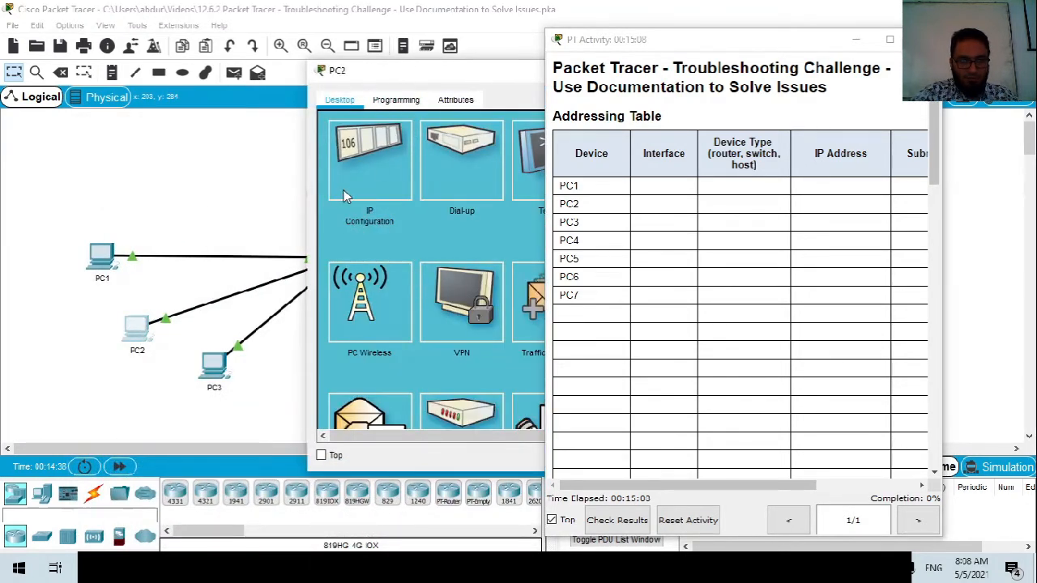
pyautogui.click(343, 196)
pyautogui.moveTo(408, 81); pyautogui.dragTo(173, 104)
pyautogui.moveTo(260, 265); pyautogui.dragTo(194, 268)
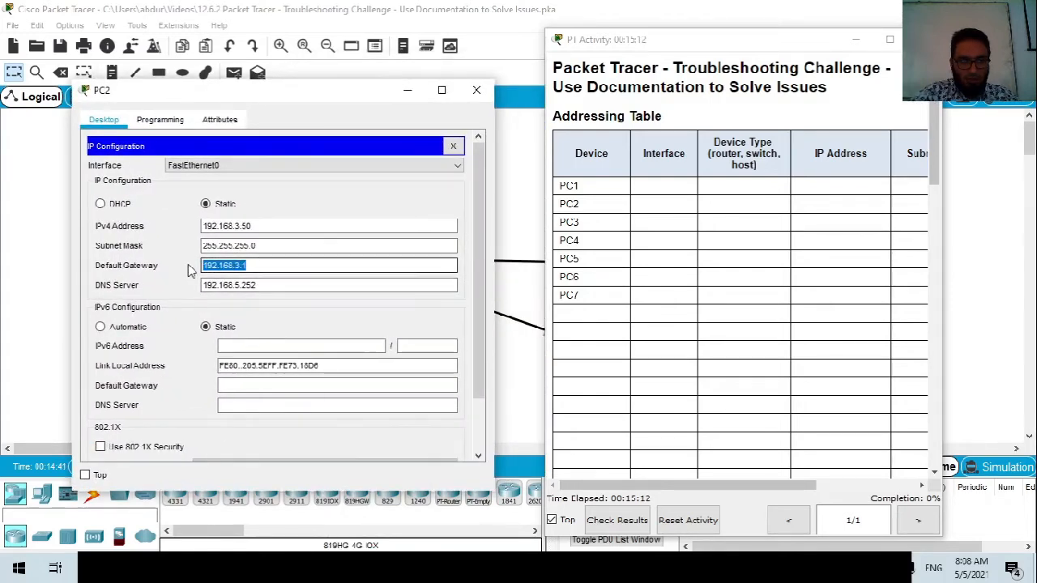
pyautogui.click(452, 145)
pyautogui.click(429, 179)
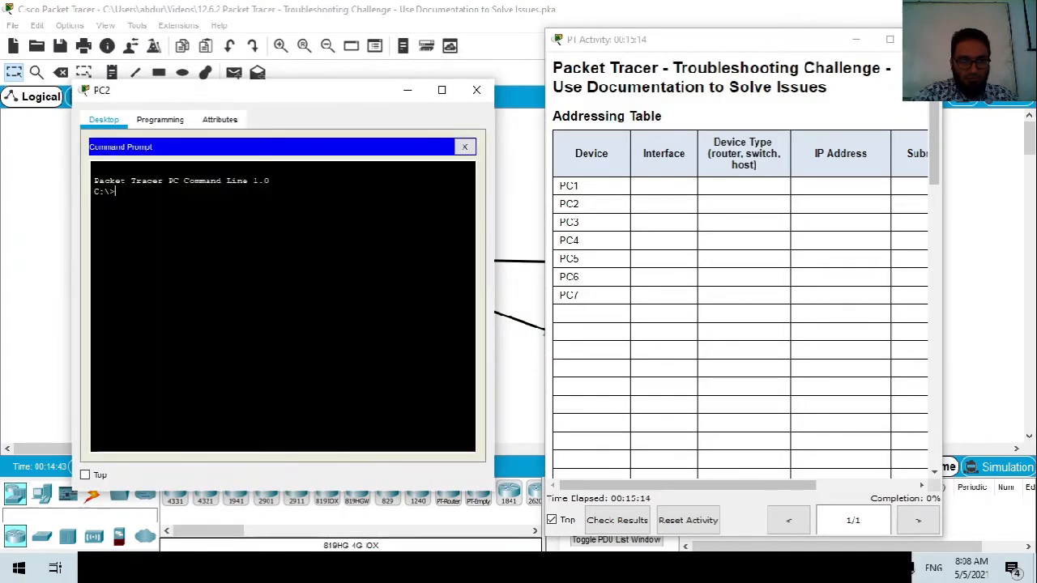
pyautogui.write('ping 192.')
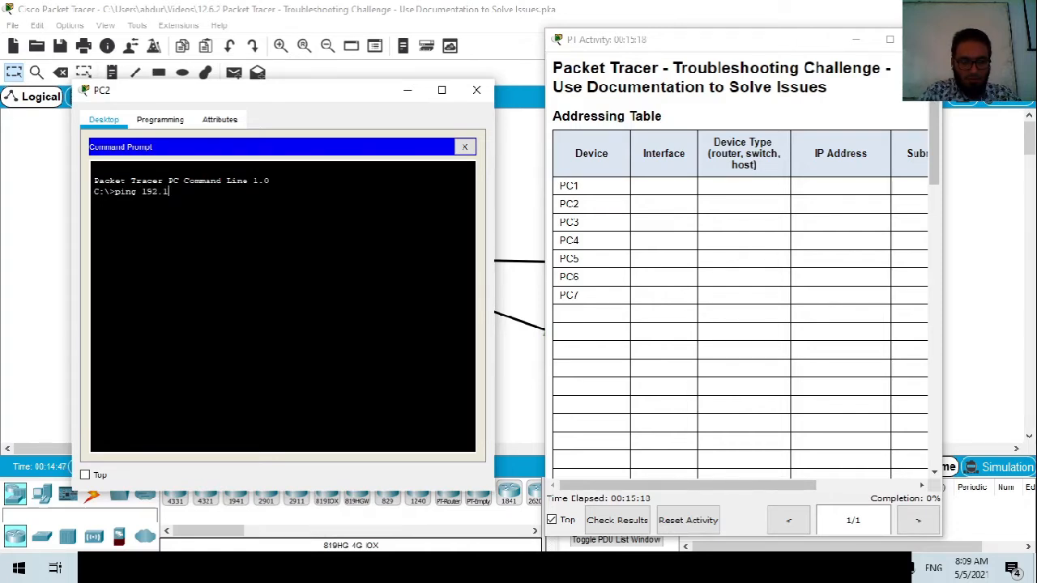
pyautogui.write('168.3.1')
pyautogui.press('Return')
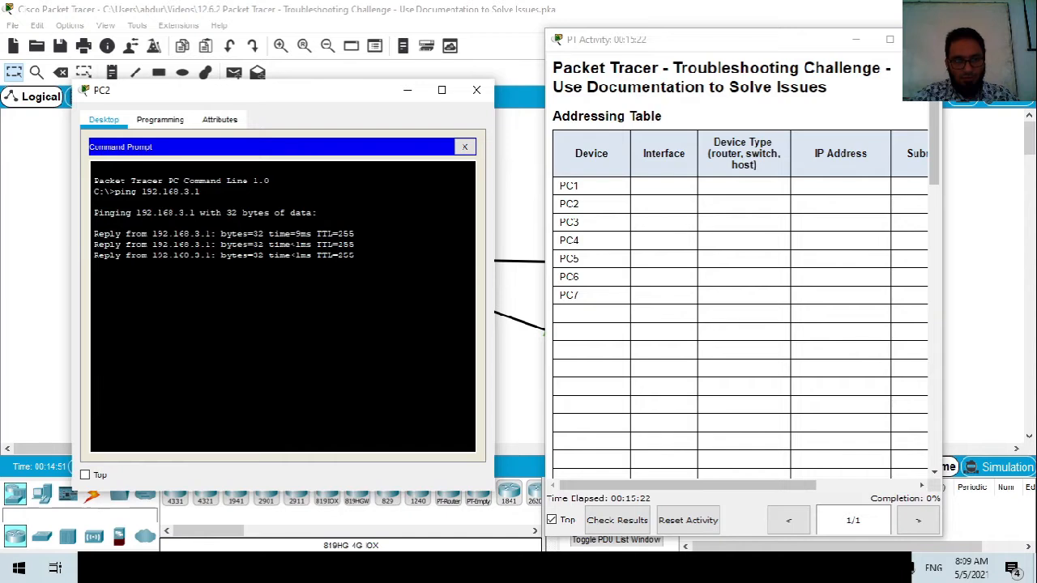
# Look up PC1's address and ping PC1 at 192.168.1.153 from PC2.
pyautogui.write('ping 192.168.')
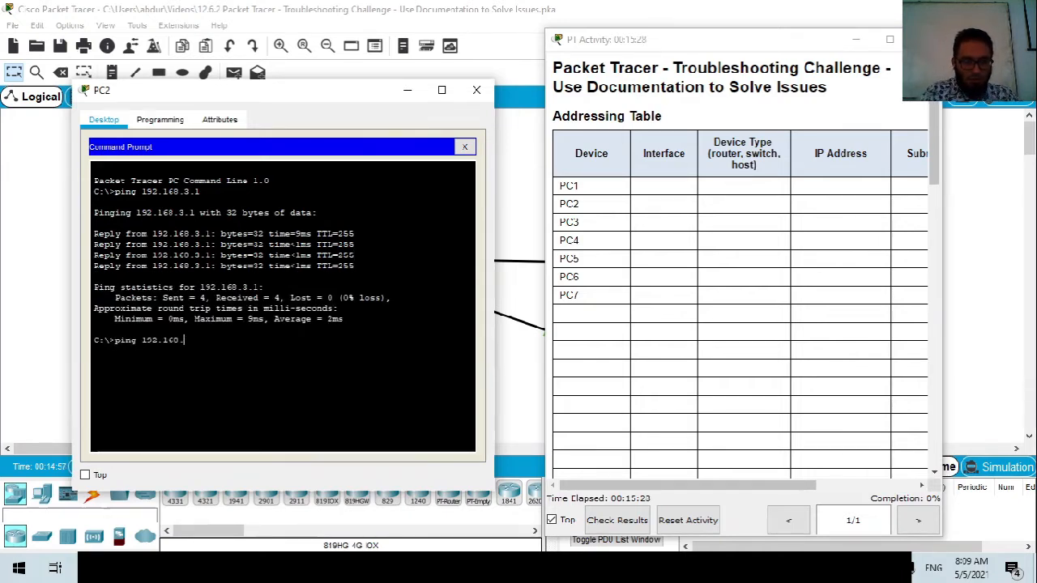
pyautogui.press('BackSpace')
pyautogui.press('BackSpace')
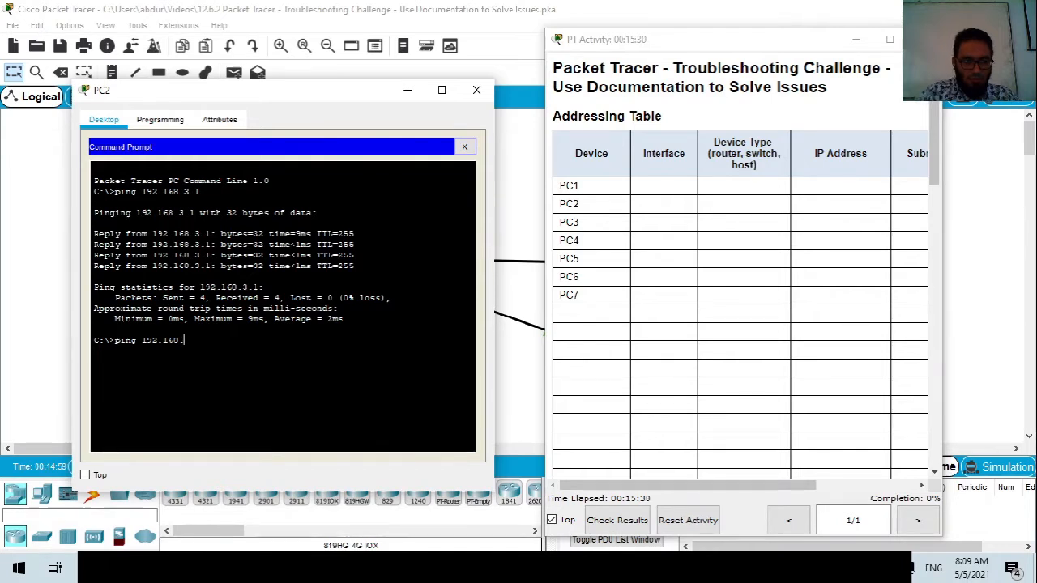
pyautogui.moveTo(285, 96); pyautogui.dragTo(486, 67)
pyautogui.click(99, 258)
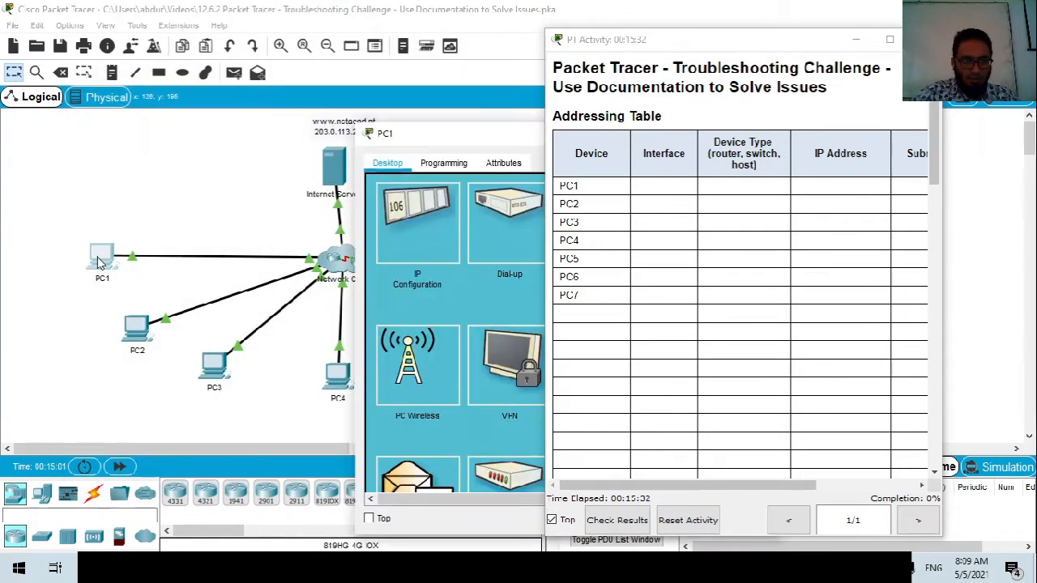
pyautogui.click(450, 227)
pyautogui.moveTo(483, 140); pyautogui.dragTo(205, 133)
pyautogui.click(479, 129)
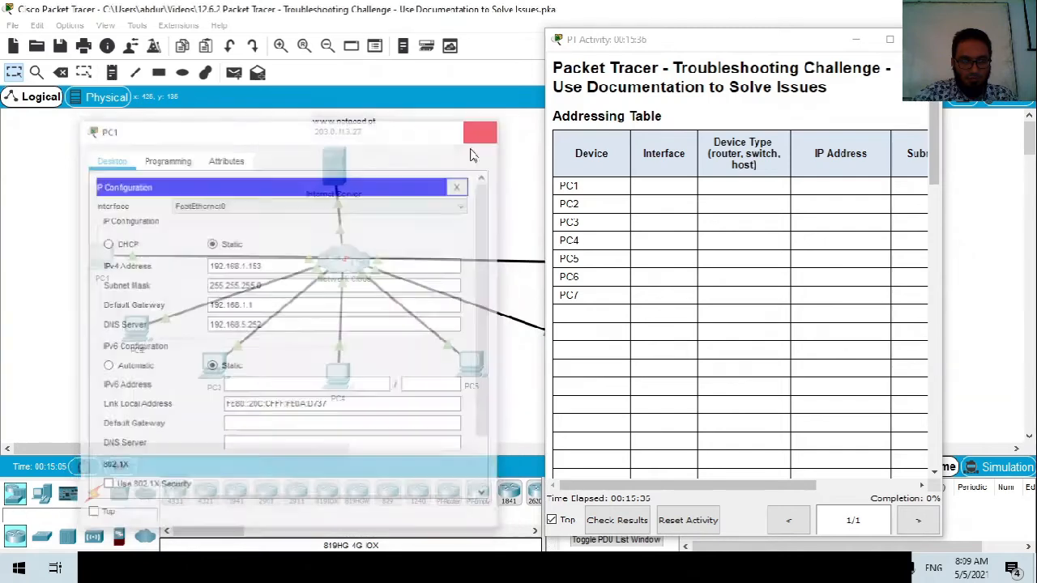
pyautogui.click(138, 344)
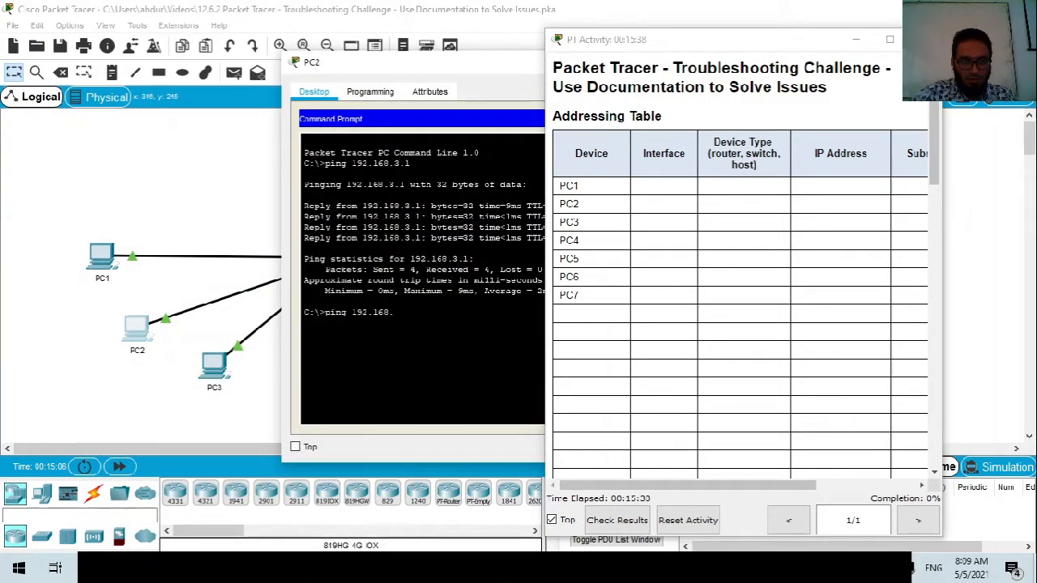
pyautogui.press('Return')
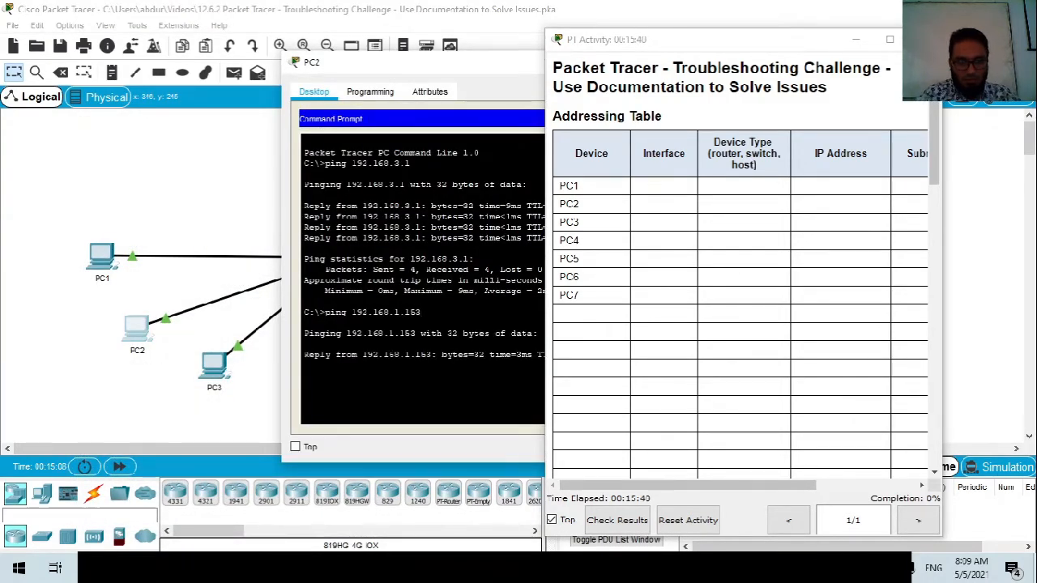
# Ping the internet server 203.0.113.27 from PC2, which times out.
pyautogui.moveTo(447, 73); pyautogui.dragTo(689, 52)
pyautogui.click(474, 478)
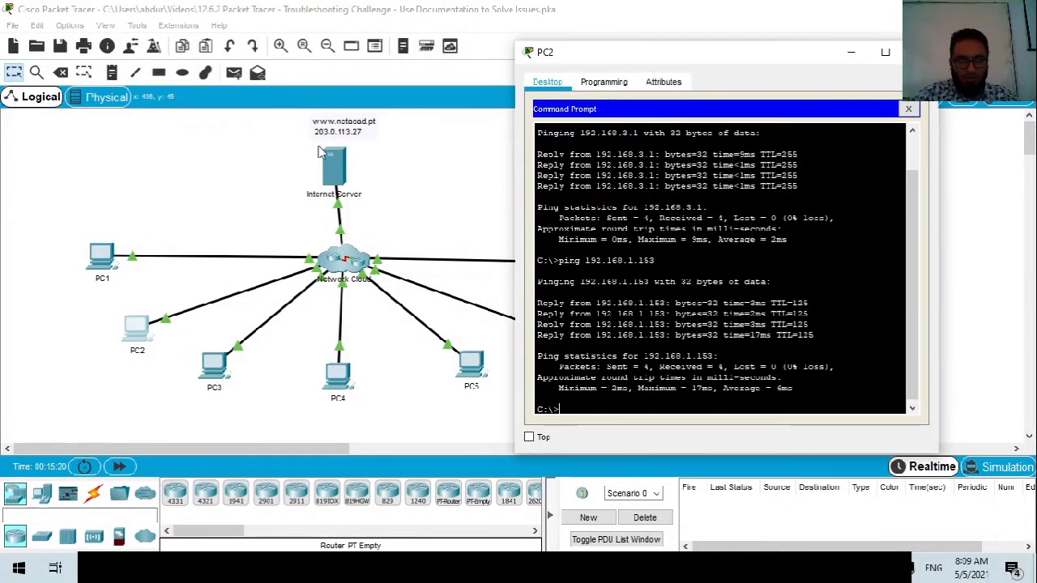
pyautogui.write('ping')
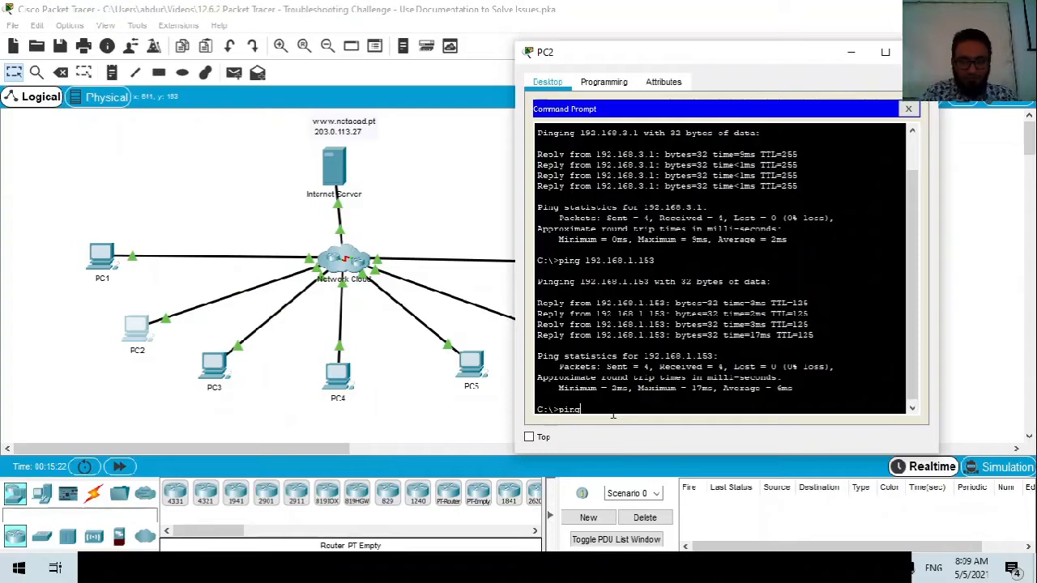
pyautogui.write(' 203.0.113.')
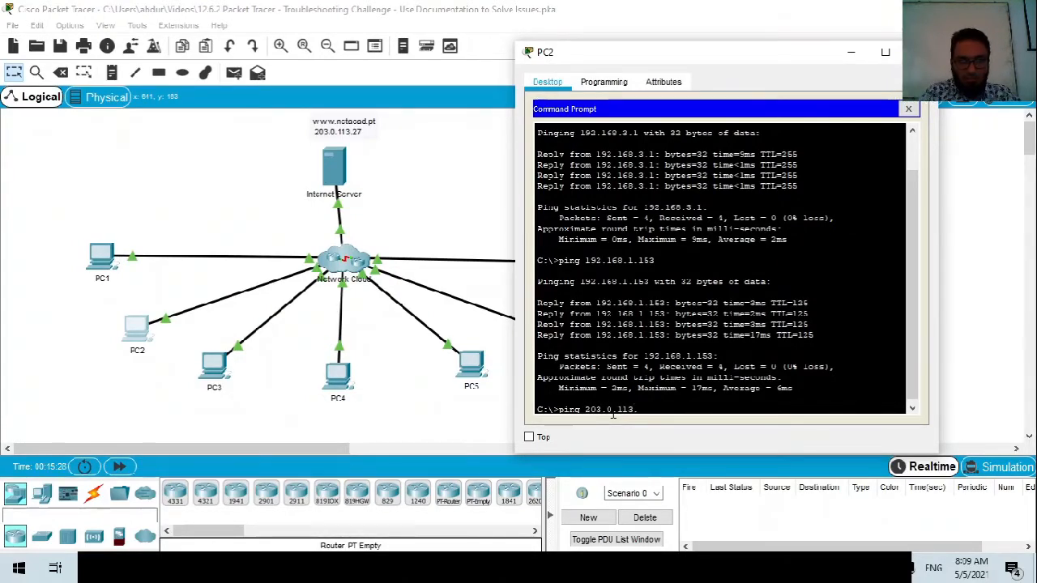
pyautogui.write('27')
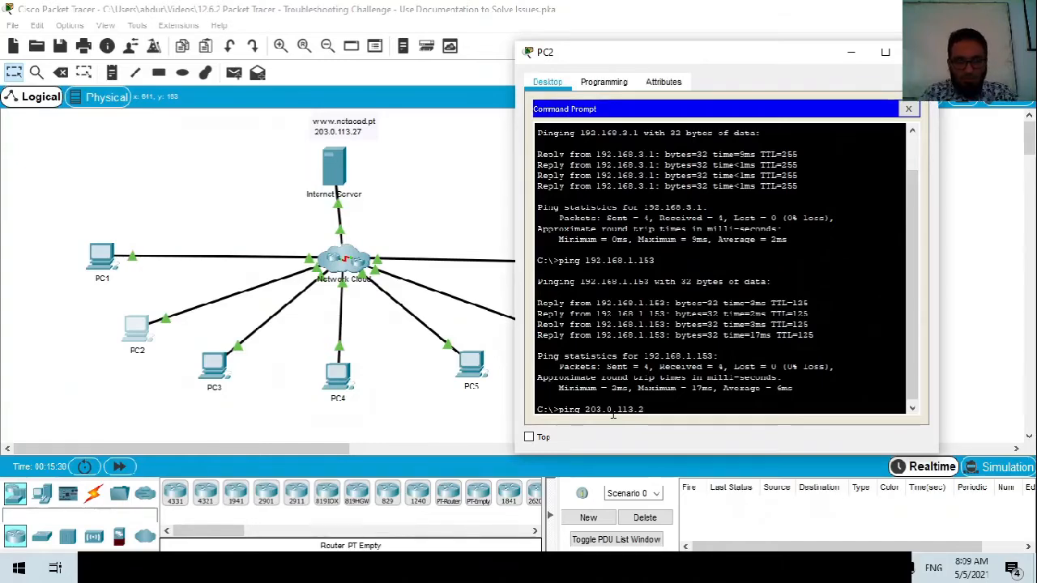
pyautogui.press('Return')
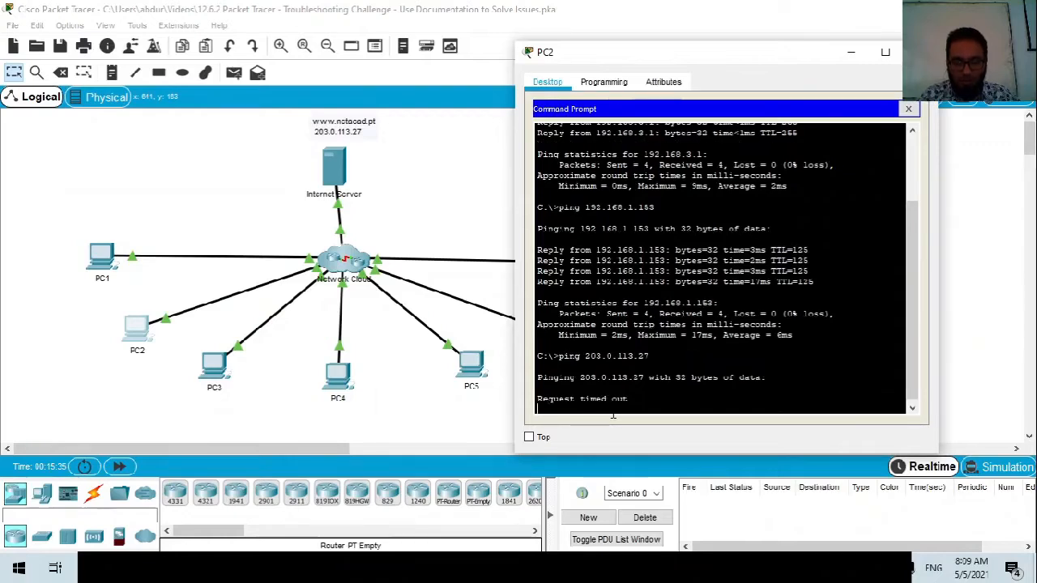
# Ping the internet server 203.0.113.27 from PC1's command prompt.
pyautogui.click(101, 261)
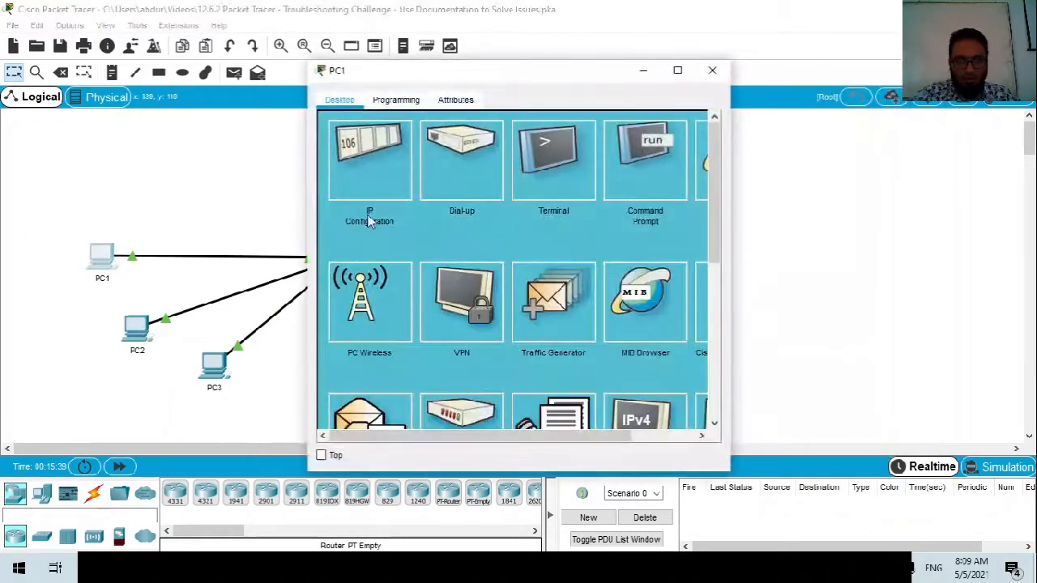
pyautogui.click(638, 192)
pyautogui.press('Up')
pyautogui.press('BackSpace')
pyautogui.press('BackSpace')
pyautogui.press('BackSpace')
pyautogui.press('BackSpace')
pyautogui.press('BackSpace')
pyautogui.press('BackSpace')
pyautogui.press('BackSpace')
pyautogui.press('BackSpace')
pyautogui.press('BackSpace')
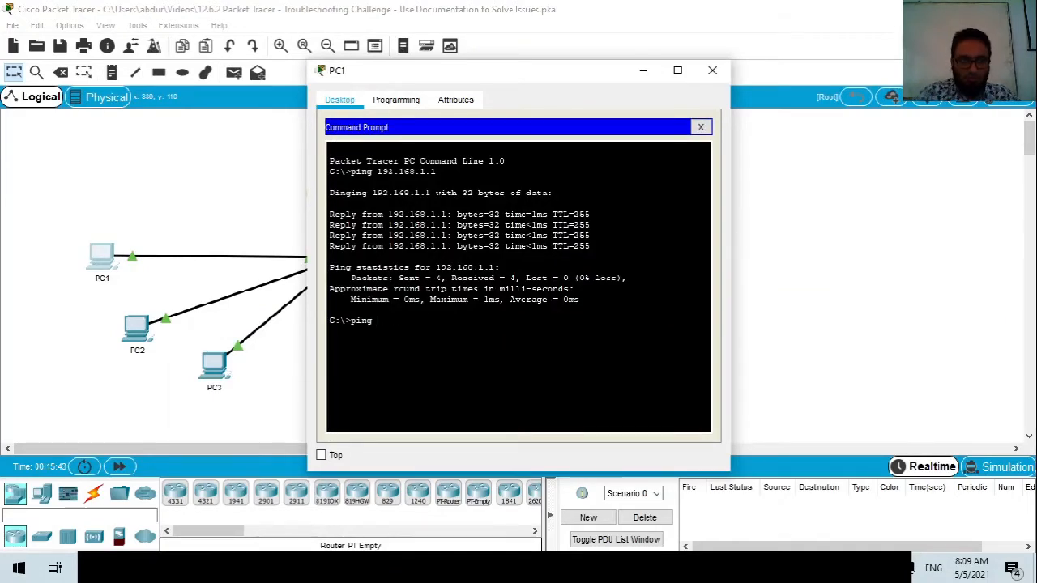
pyautogui.moveTo(420, 84); pyautogui.dragTo(577, 99)
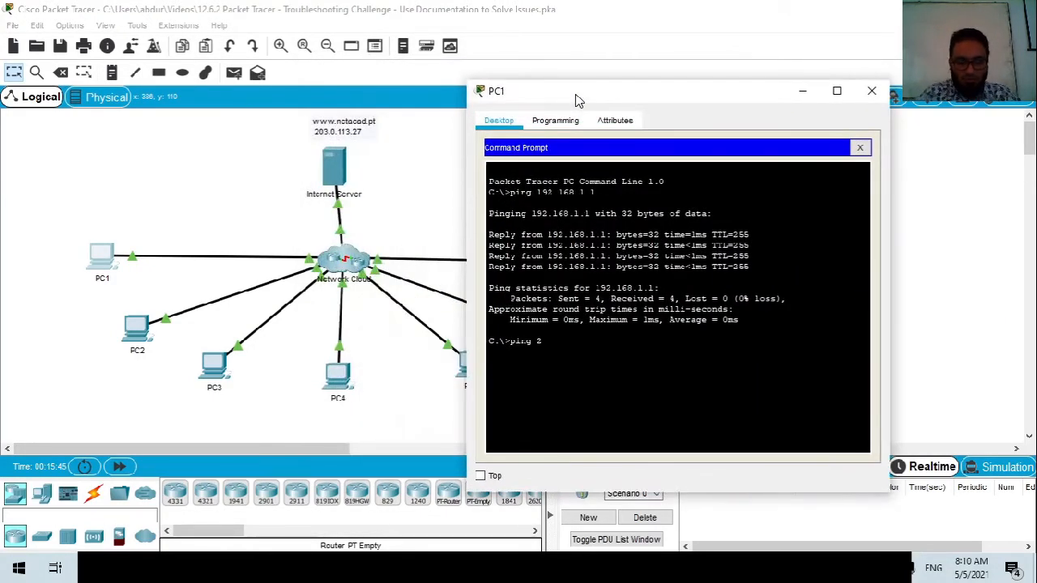
pyautogui.write('203.0')
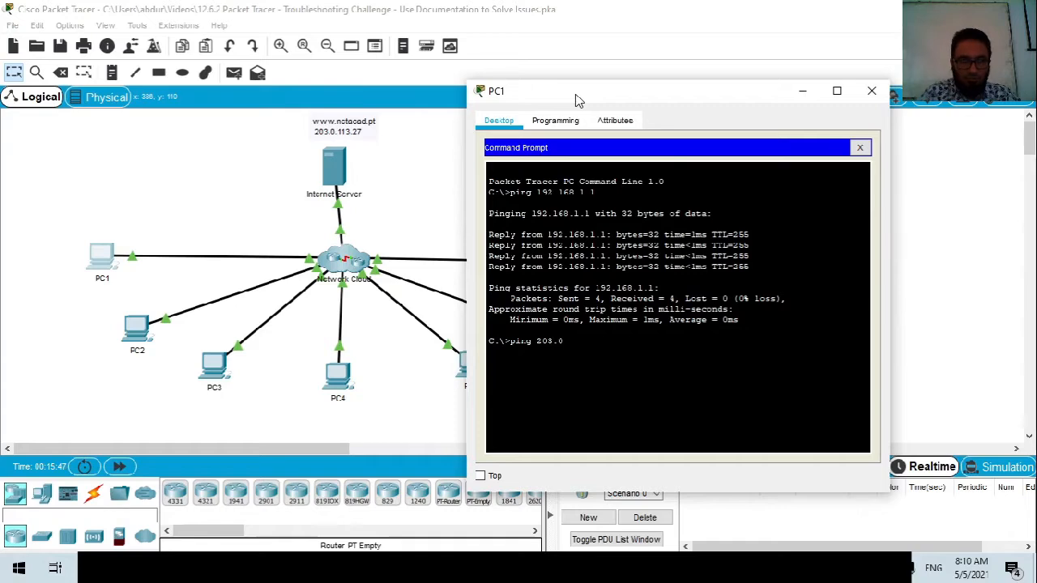
pyautogui.write('.113.27')
pyautogui.press('Return')
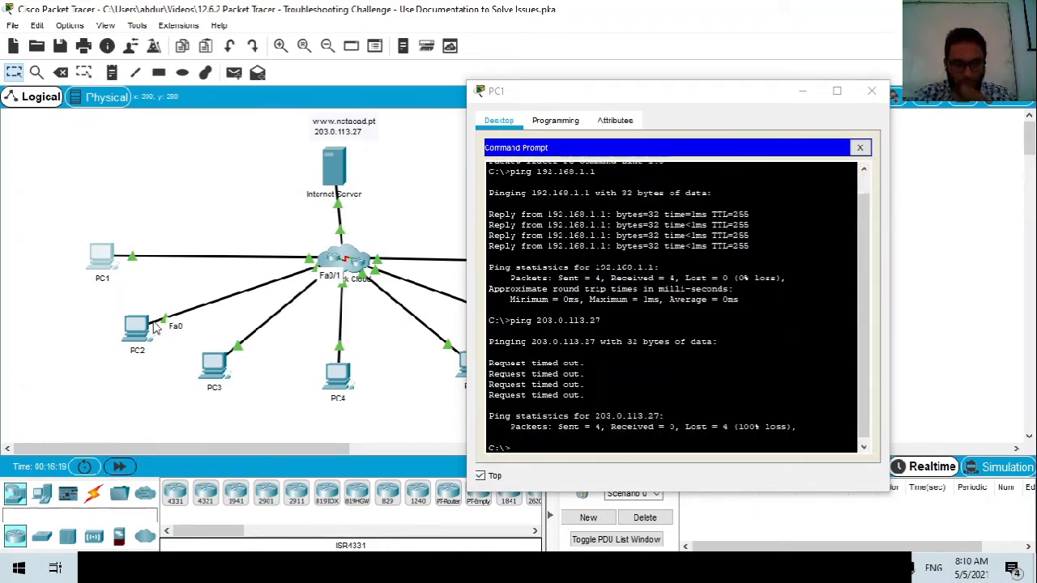
# Reopen PC1's command prompt in an enlarged window and start typing ssh.
pyautogui.moveTo(657, 85); pyautogui.dragTo(711, 65)
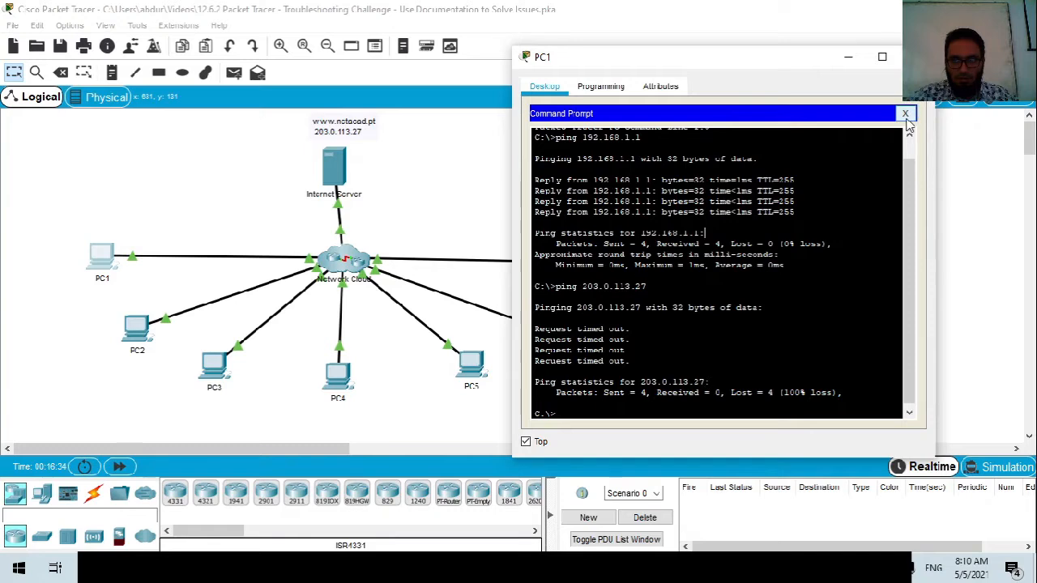
pyautogui.click(907, 114)
pyautogui.scroll(-4, 810, 364)
pyautogui.scroll(2, 780, 339)
pyautogui.scroll(2, 781, 339)
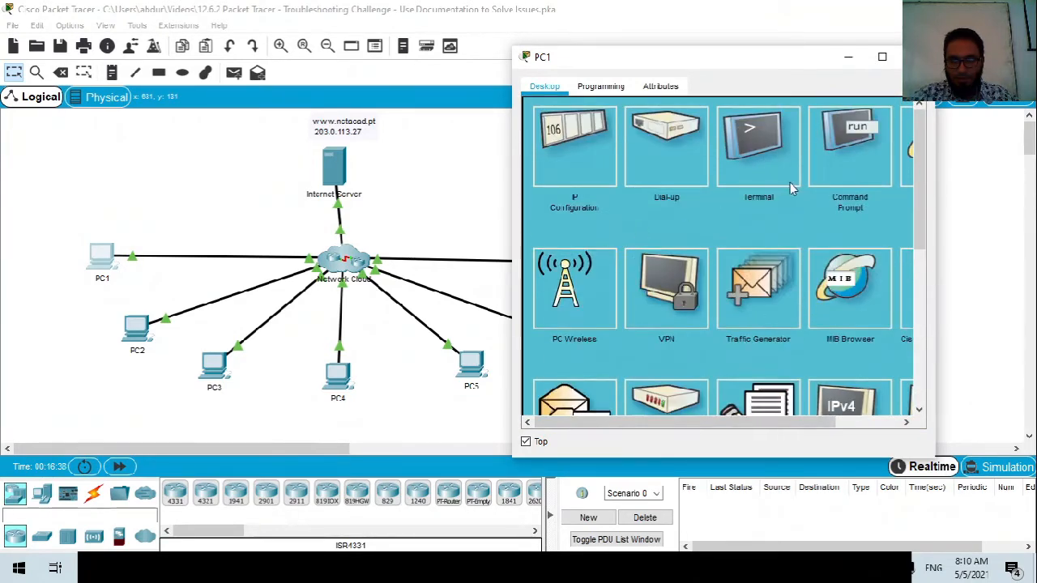
pyautogui.click(832, 160)
pyautogui.moveTo(648, 56); pyautogui.dragTo(490, 39)
pyautogui.moveTo(785, 445); pyautogui.dragTo(927, 504)
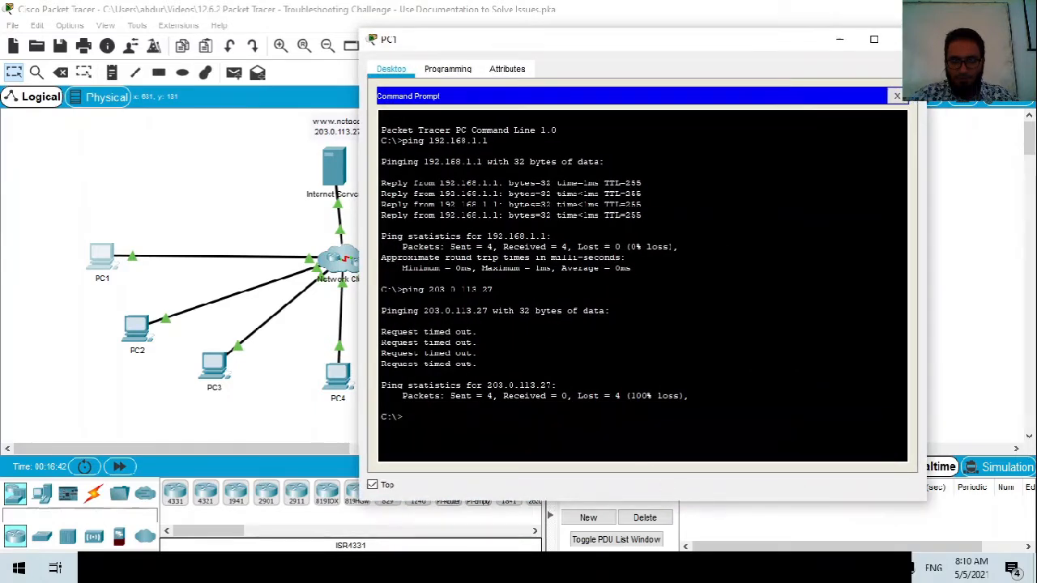
pyautogui.write('ssh')
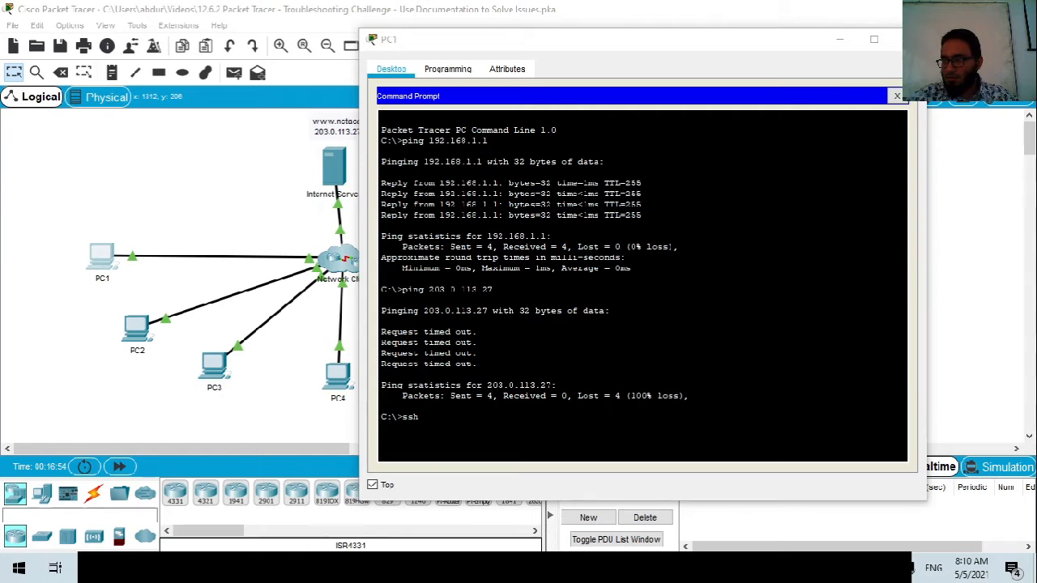
# Replace ssh with telnet 192.168.1.1, log in to Branch-1, and enter enable mode.
pyautogui.press('BackSpace')
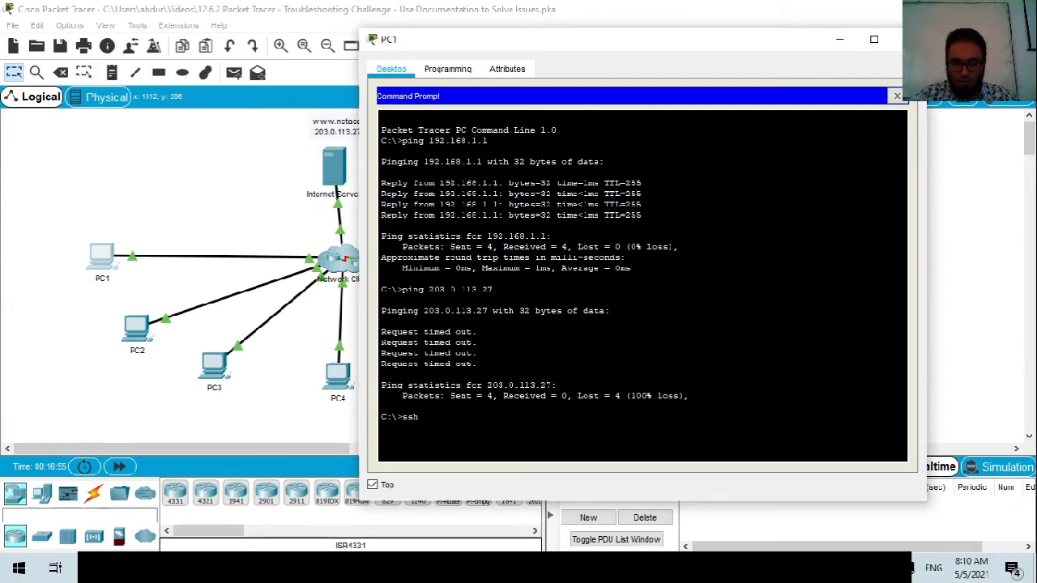
pyautogui.press('BackSpace')
pyautogui.press('BackSpace')
pyautogui.write('telnet')
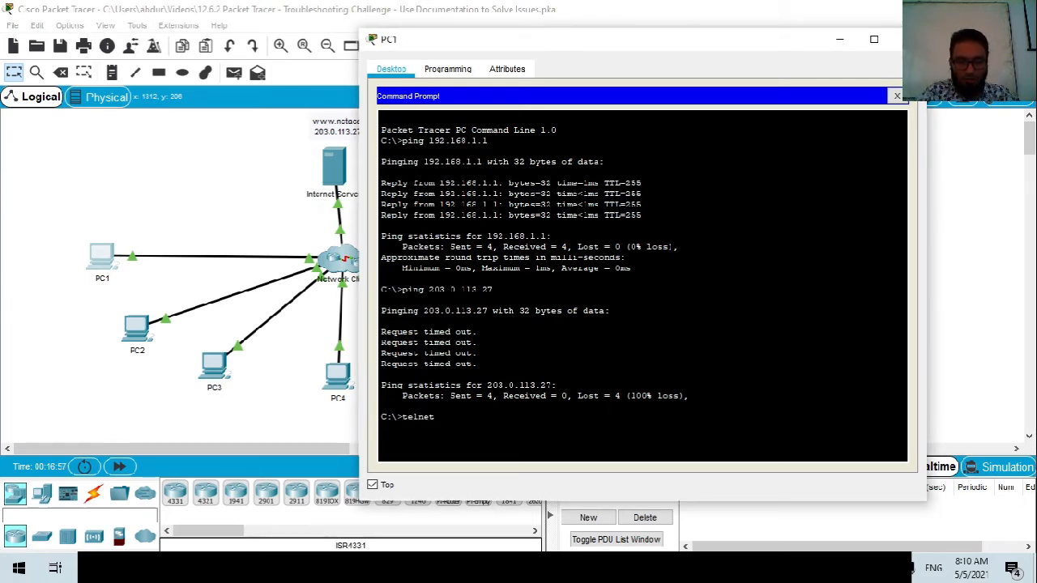
pyautogui.write(' 192.168.1.1')
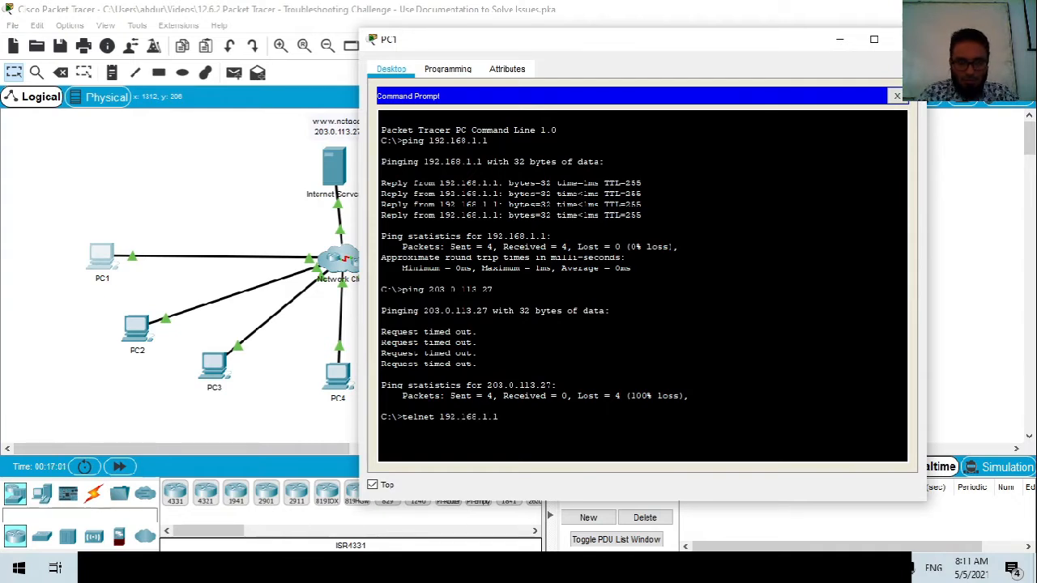
pyautogui.press('Return')
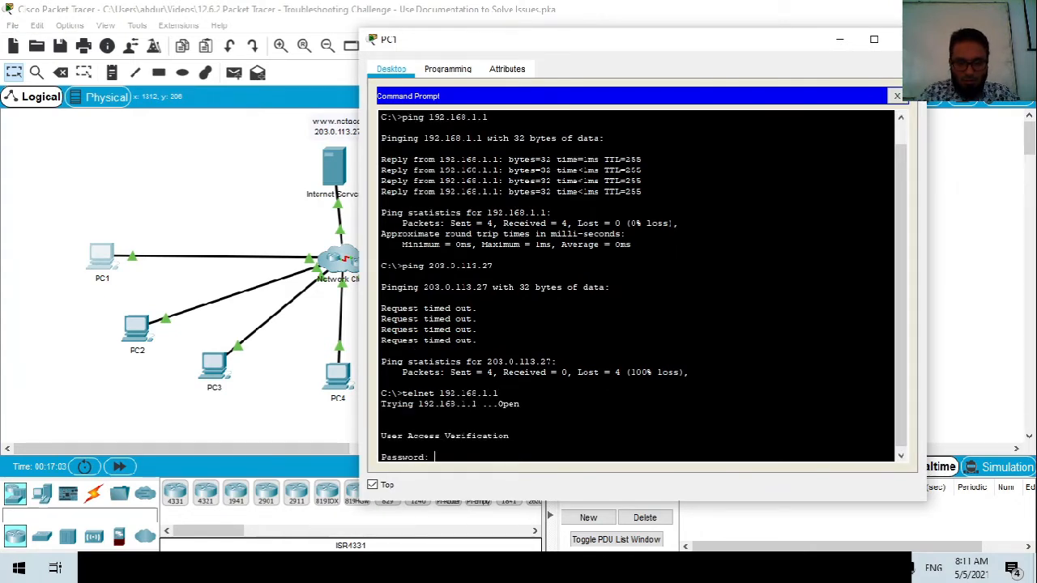
pyautogui.press('Return')
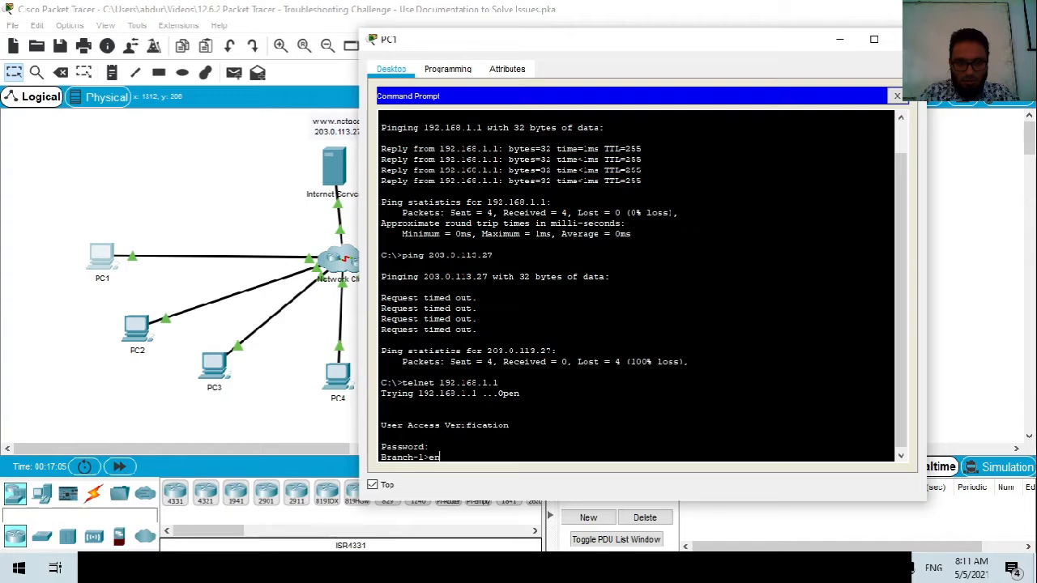
pyautogui.write('en')
pyautogui.press('Return')
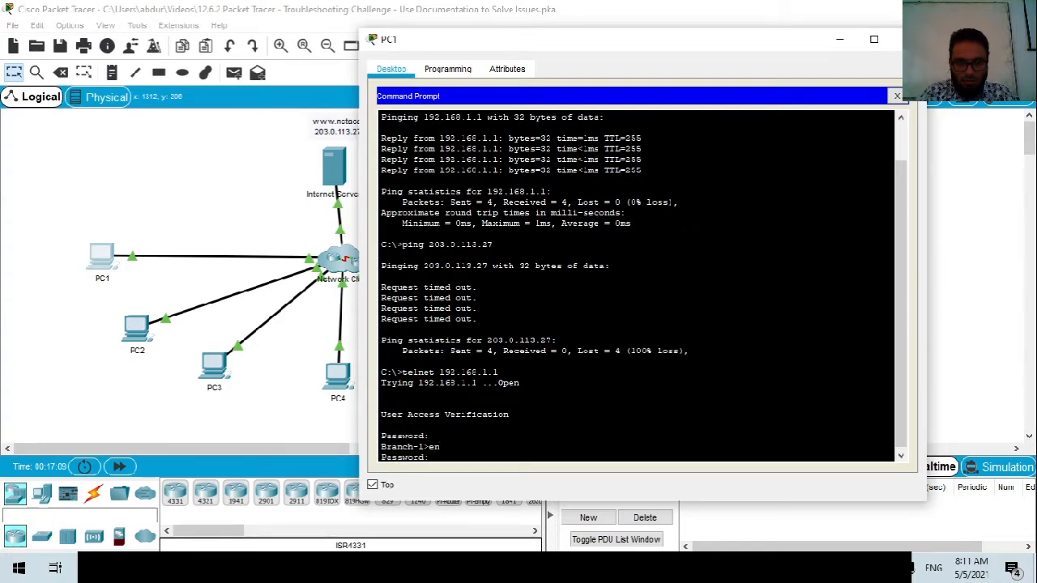
pyautogui.press('Return')
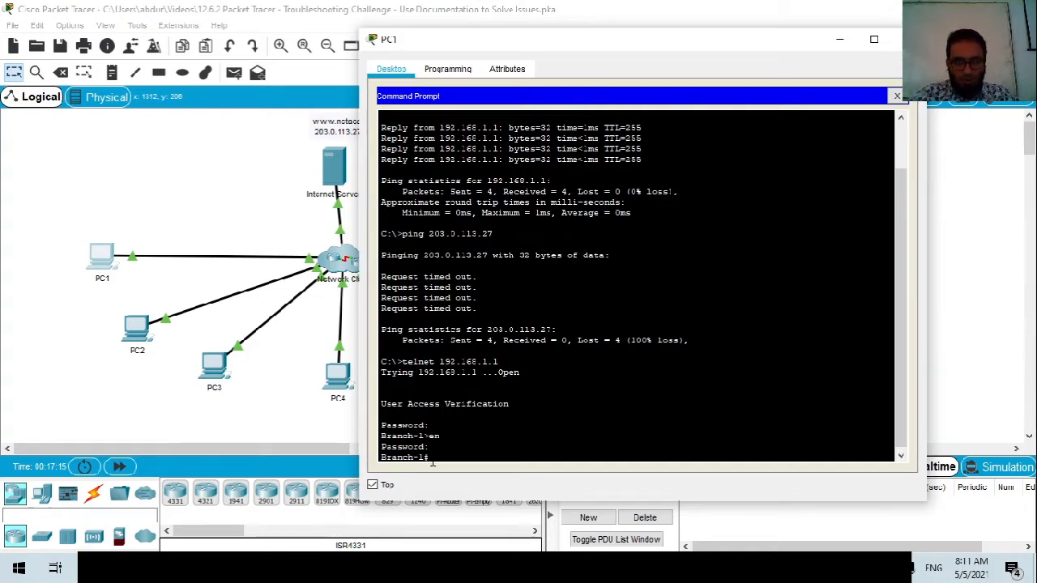
pyautogui.moveTo(508, 42); pyautogui.dragTo(537, 29)
# Run show ip interface on Branch-1, dropping the do prefix, and page through it.
pyautogui.write('do sh')
pyautogui.write('ip inter')
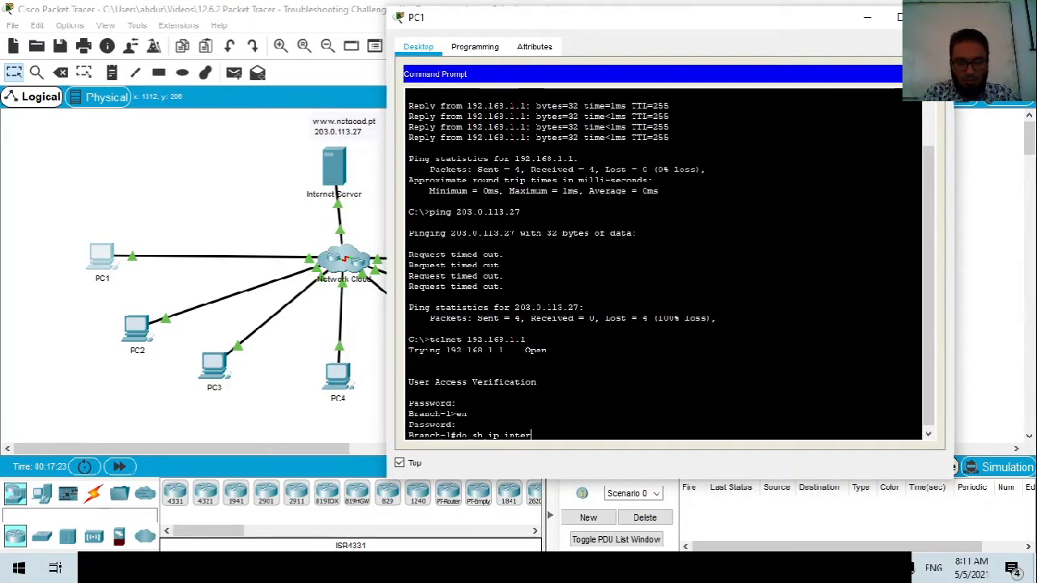
pyautogui.write('face')
pyautogui.press('Return')
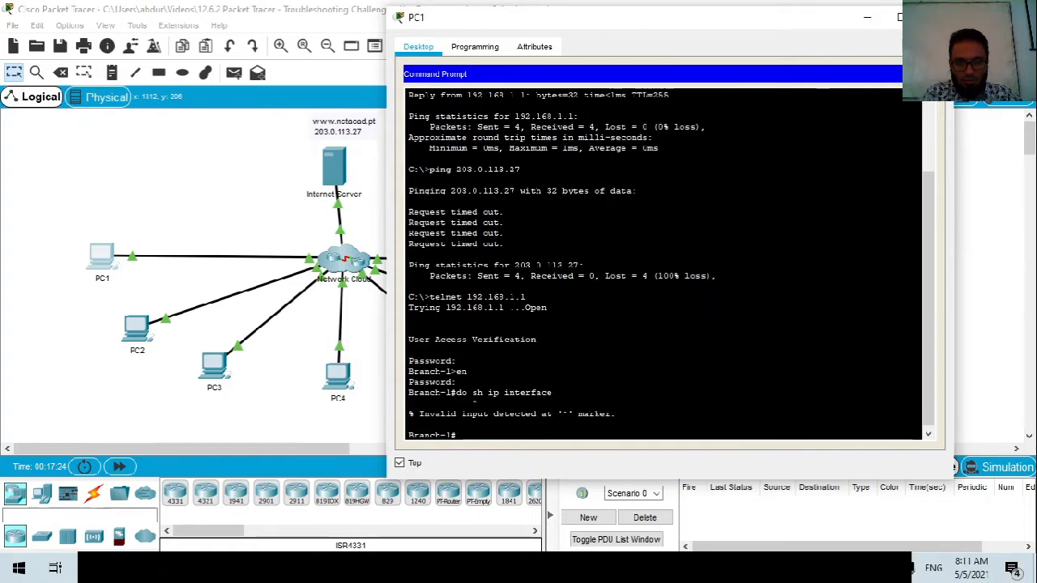
pyautogui.press('Up')
pyautogui.press('Left')
pyautogui.press('Left')
pyautogui.press('Left')
pyautogui.press('Left')
pyautogui.press('Left')
pyautogui.press('Left')
pyautogui.press('BackSpace')
pyautogui.press('BackSpace')
pyautogui.press('BackSpace')
pyautogui.press('Return')
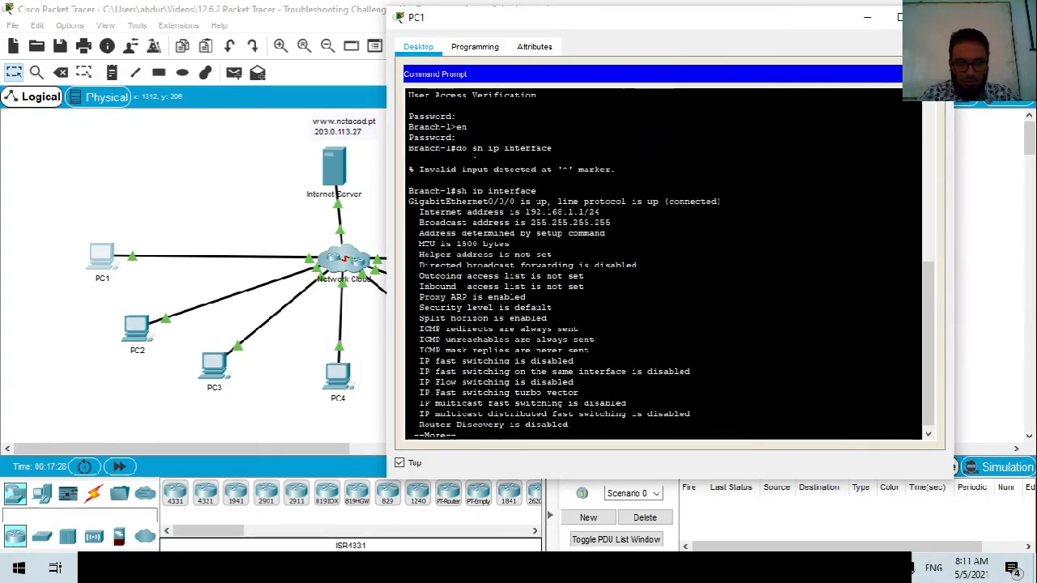
pyautogui.press('space')
pyautogui.press('space')
pyautogui.press('space')
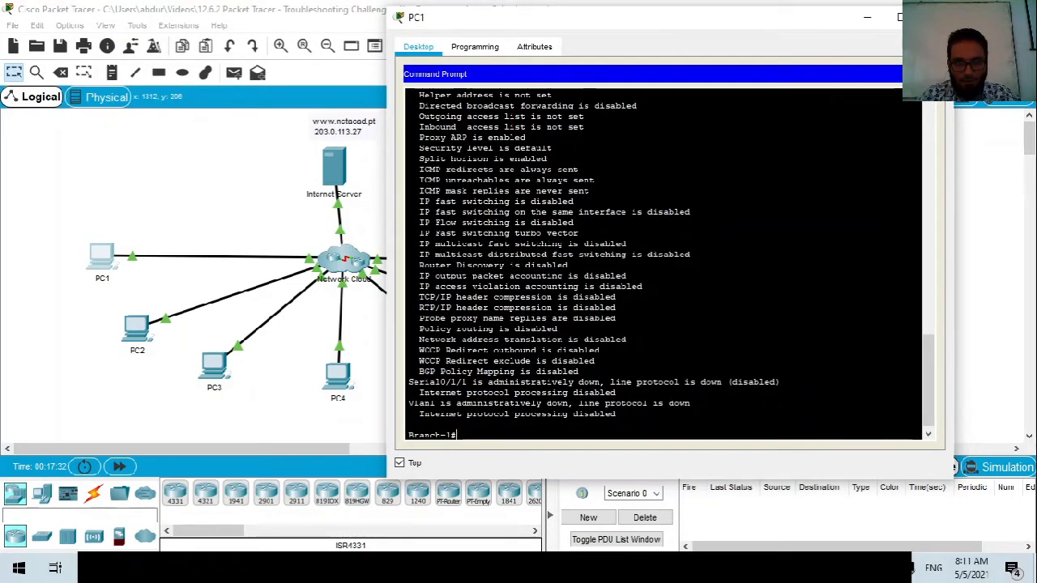
# Run show ip protocols using Tab completion and ? help.
pyautogui.write('sh')
pyautogui.press('Tab')
pyautogui.write('i')
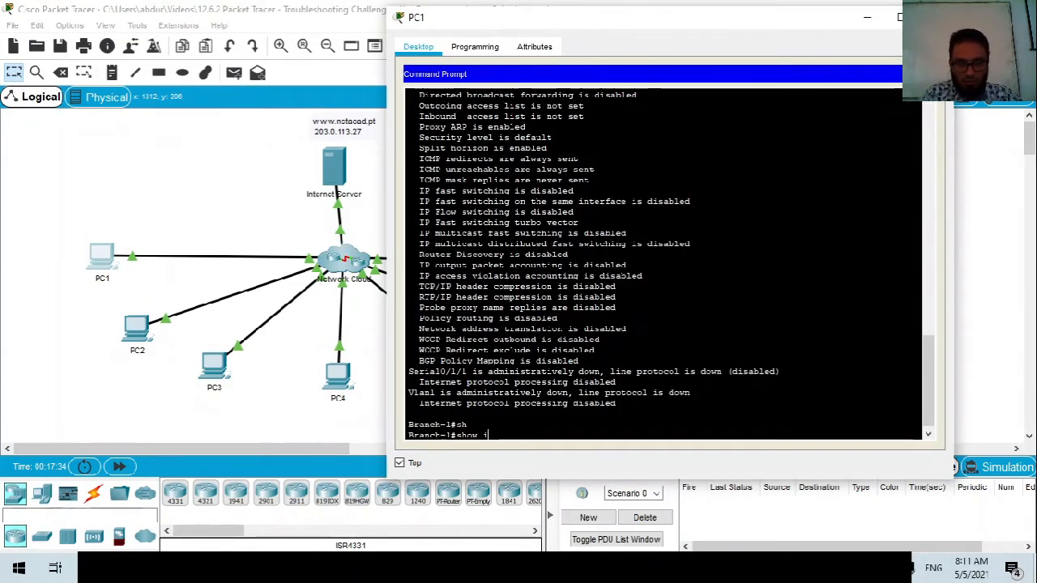
pyautogui.write('p')
pyautogui.press('Tab')
pyautogui.write('?')
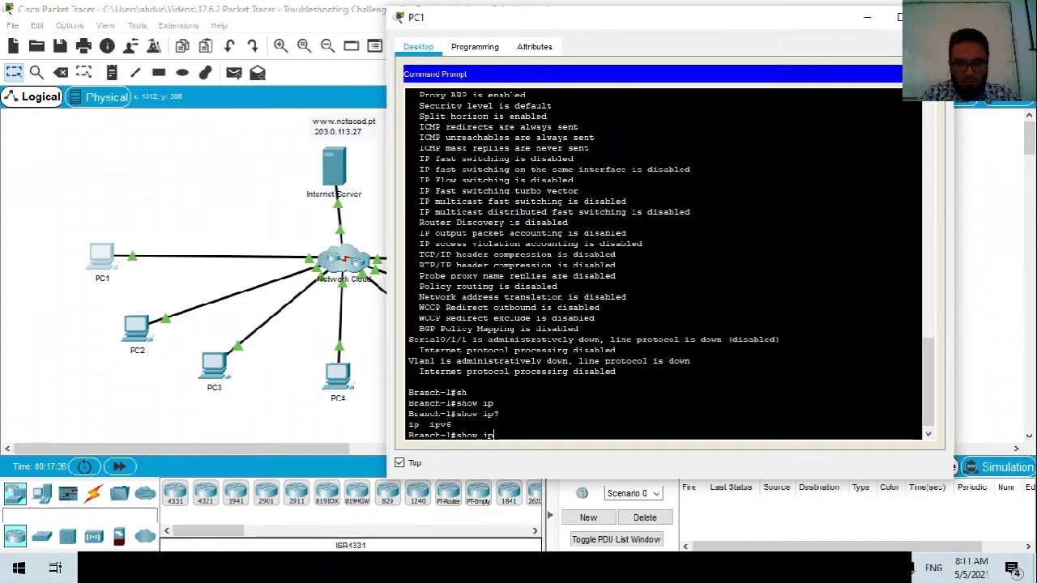
pyautogui.press('Tab')
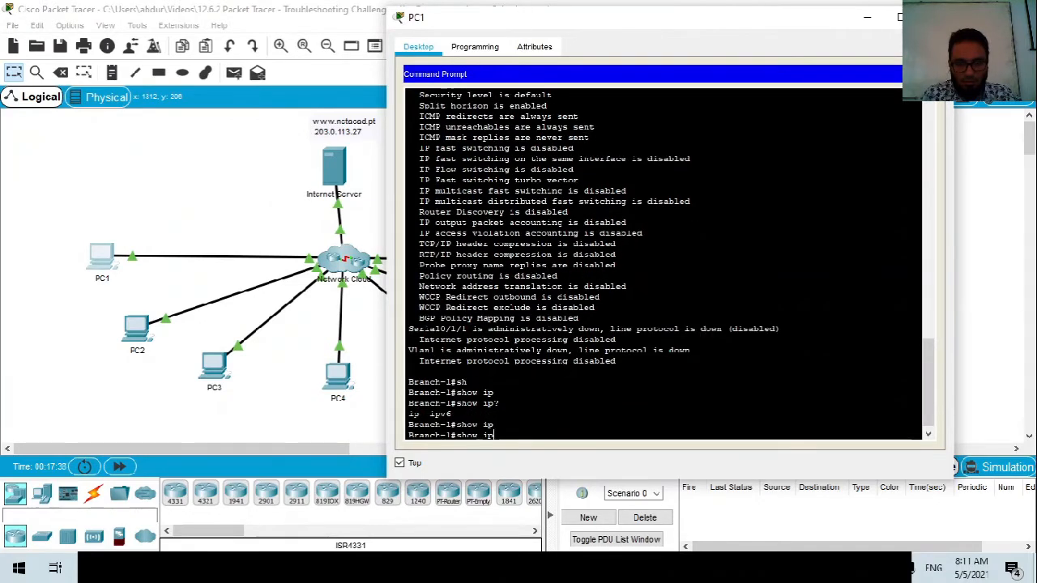
pyautogui.write('?')
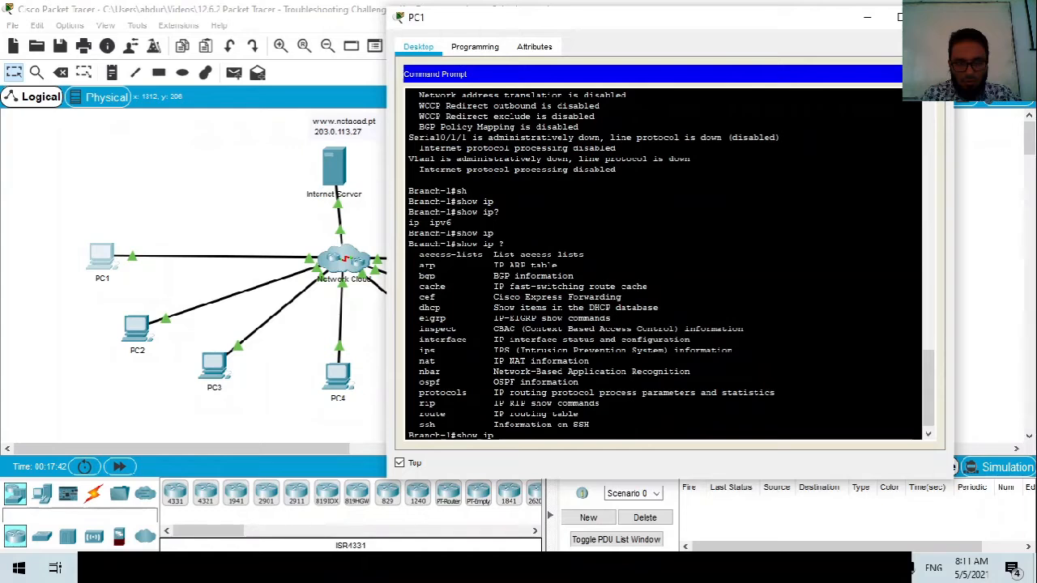
pyautogui.write('pr')
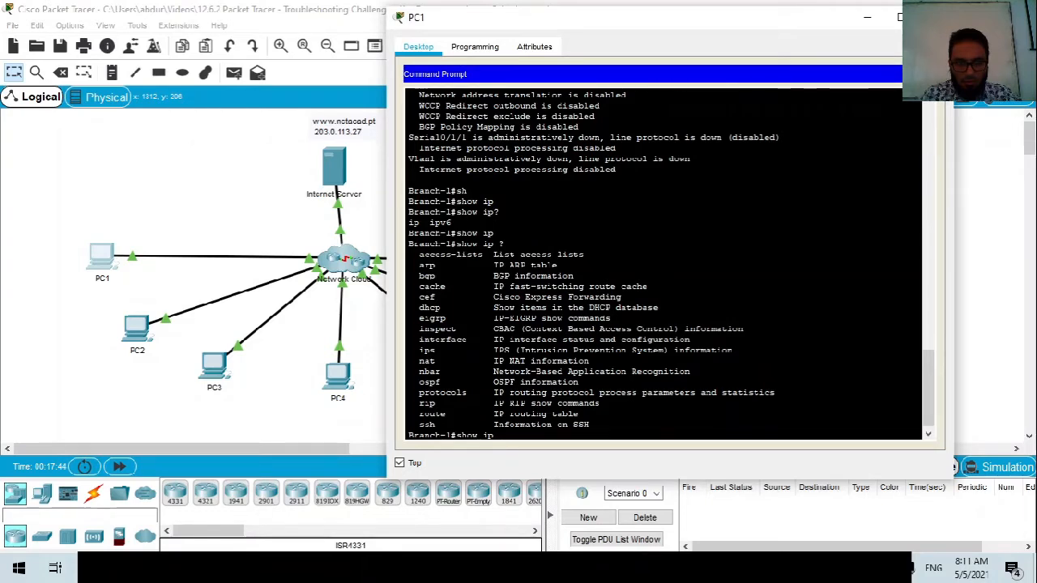
pyautogui.write('o')
pyautogui.press('Tab')
pyautogui.press('Return')
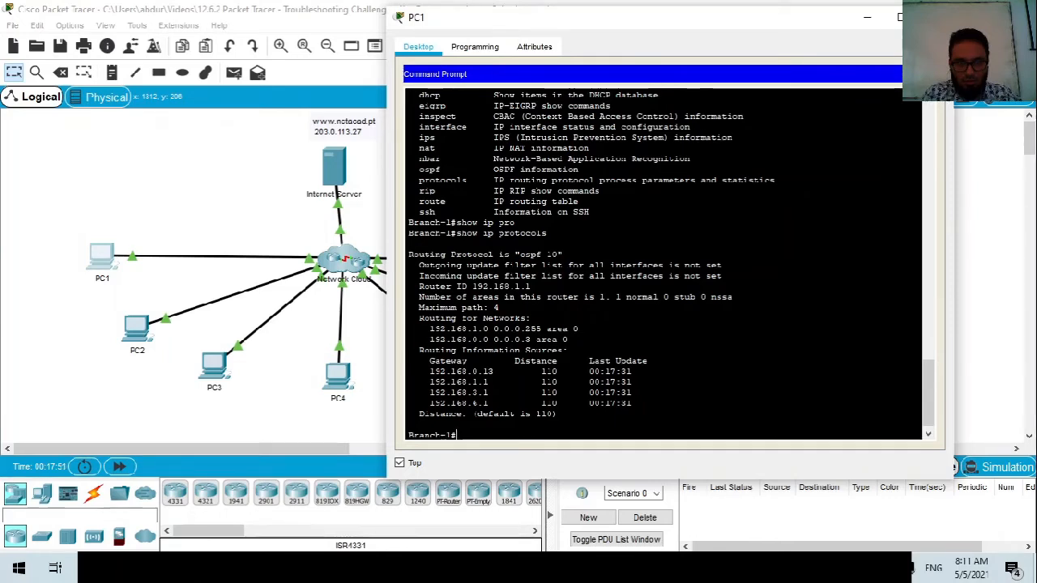
# Build a show interfaces command with Tab completion, trying an interface name 'br'.
pyautogui.write('sh')
pyautogui.press('Tab')
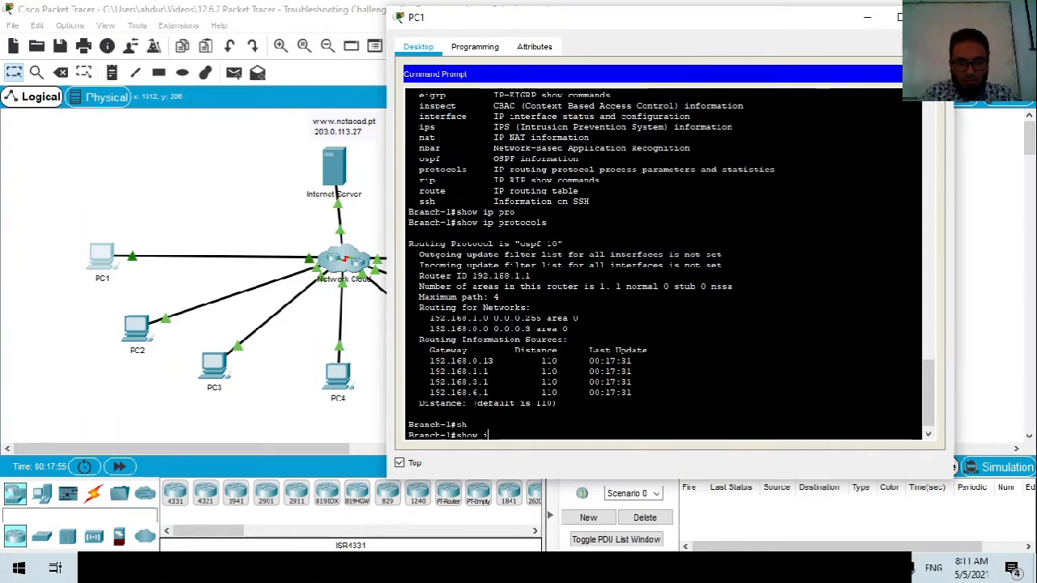
pyautogui.write('in')
pyautogui.press('Tab')
pyautogui.write('b')
pyautogui.press('Tab')
pyautogui.write('e')
pyautogui.press('Tab')
pyautogui.press('BackSpace')
pyautogui.write('r')
pyautogui.press('Tab')
pyautogui.press('Return')
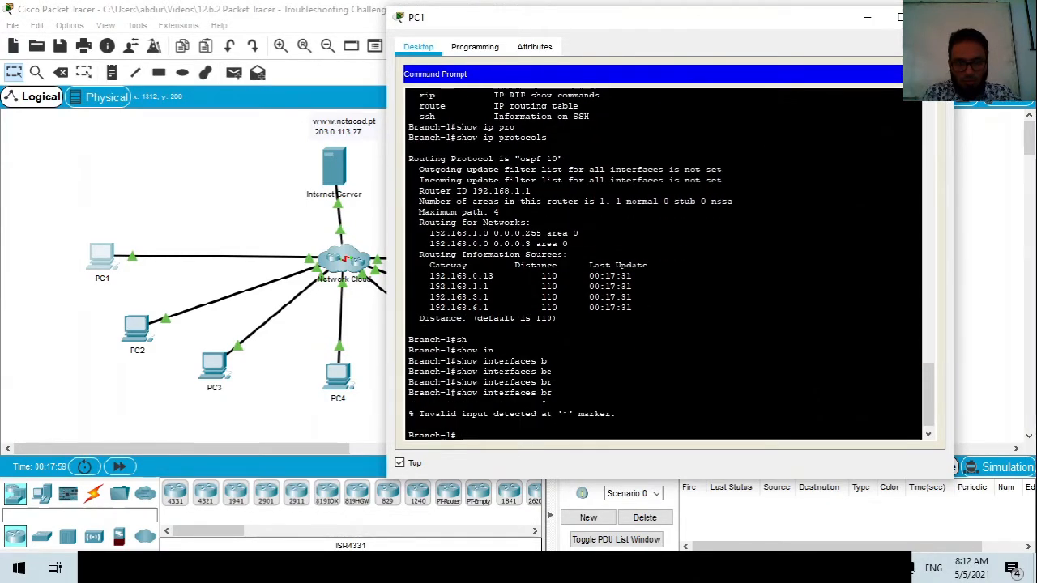
# Check show interfaces options with ?, then run show interfaces and page through it.
pyautogui.press('Up')
pyautogui.press('BackSpace')
pyautogui.press('BackSpace')
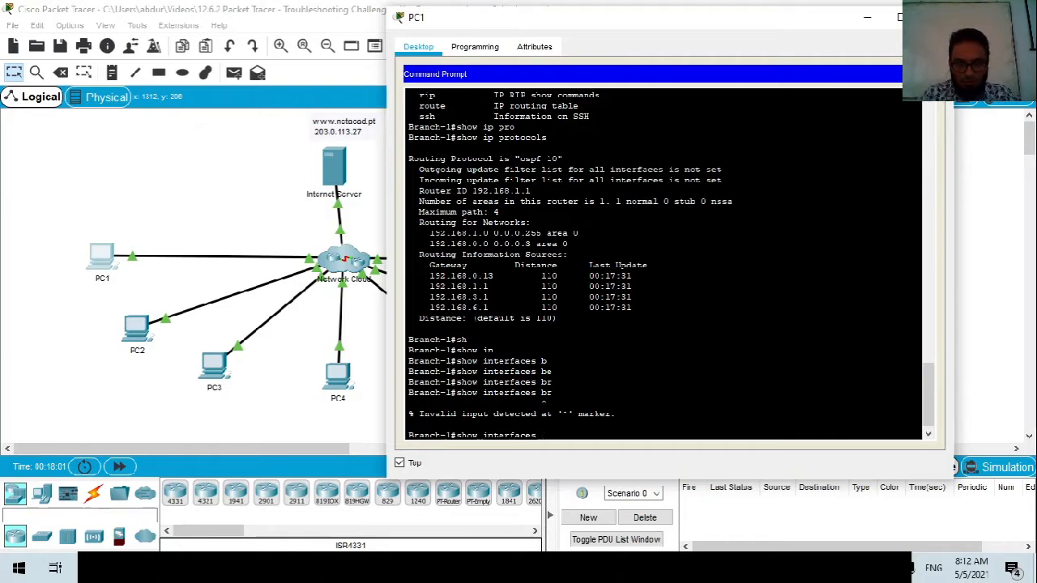
pyautogui.write('?')
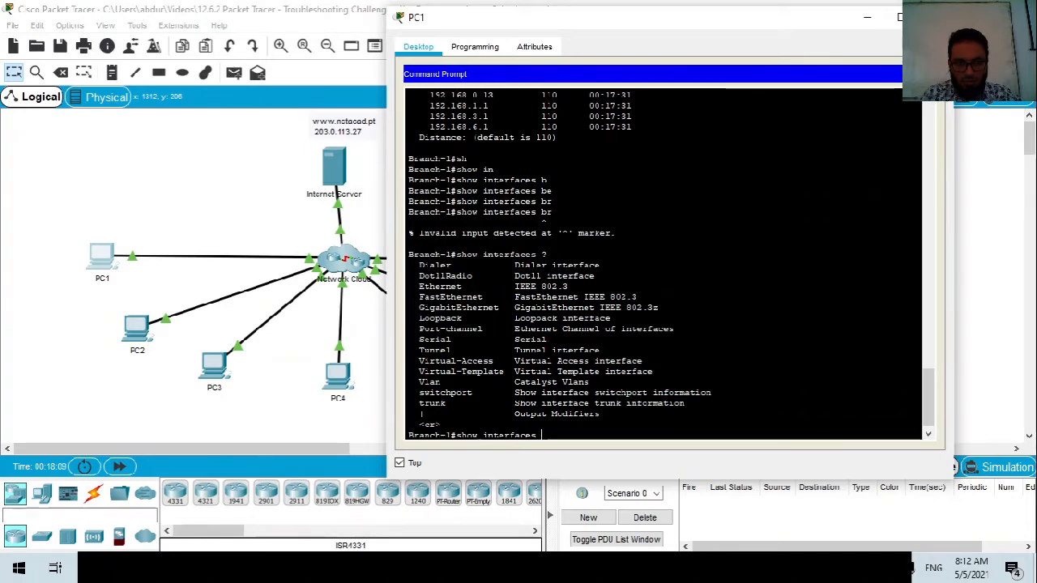
pyautogui.press('Return')
pyautogui.press('space')
pyautogui.press('space')
pyautogui.press('space')
pyautogui.press('space')
pyautogui.press('space')
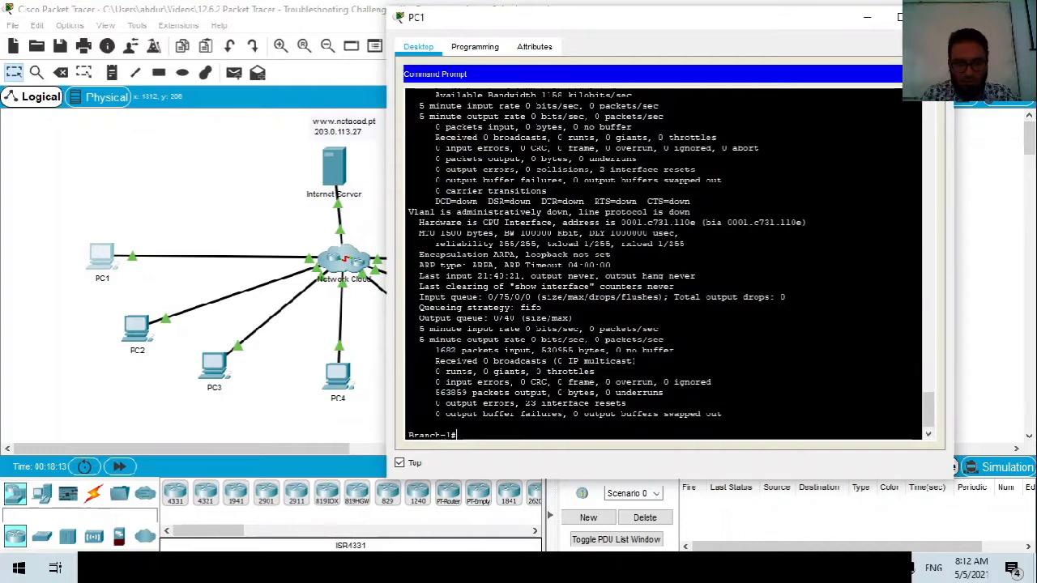
# Try show interfaces fastEthernet, which returns Incomplete command.
pyautogui.press('Up')
pyautogui.write('fa')
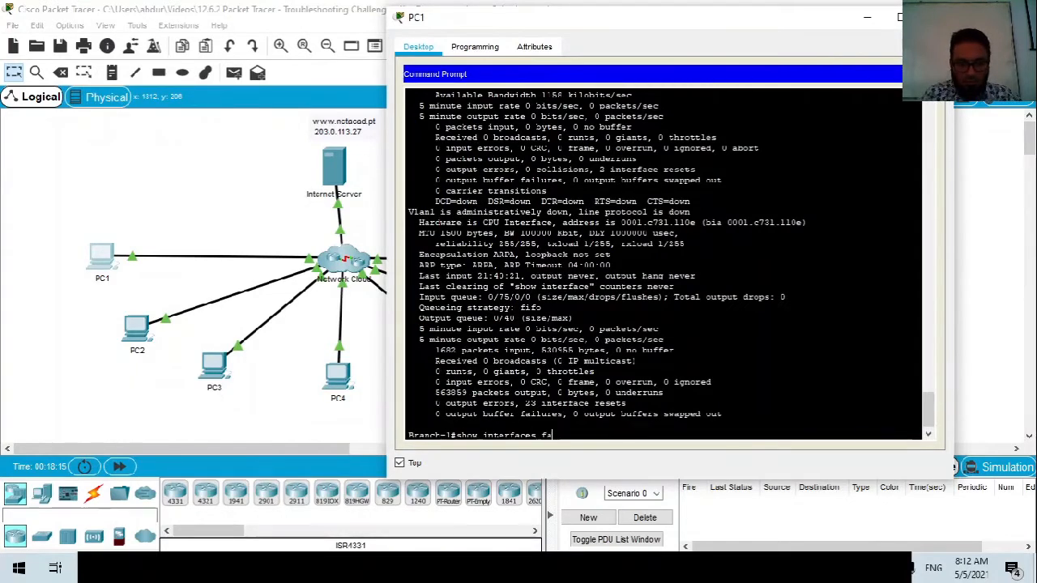
pyautogui.press('Tab')
pyautogui.press('Return')
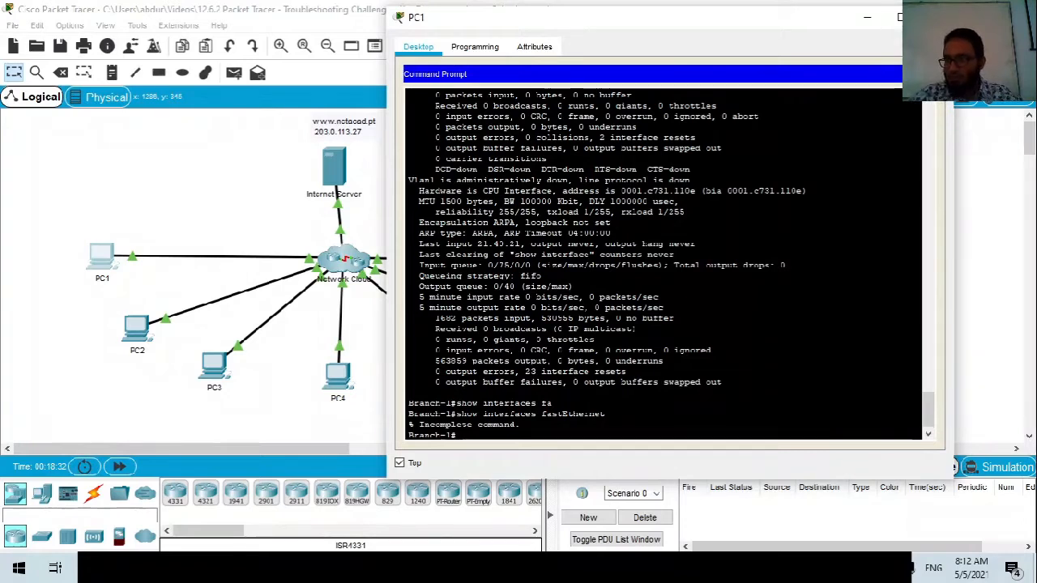
# Show Branch-1's running-config with sh run and page down to the GigabitEthernet0/0/0 address.
pyautogui.write('ru')
pyautogui.press('Tab')
pyautogui.press('Return')
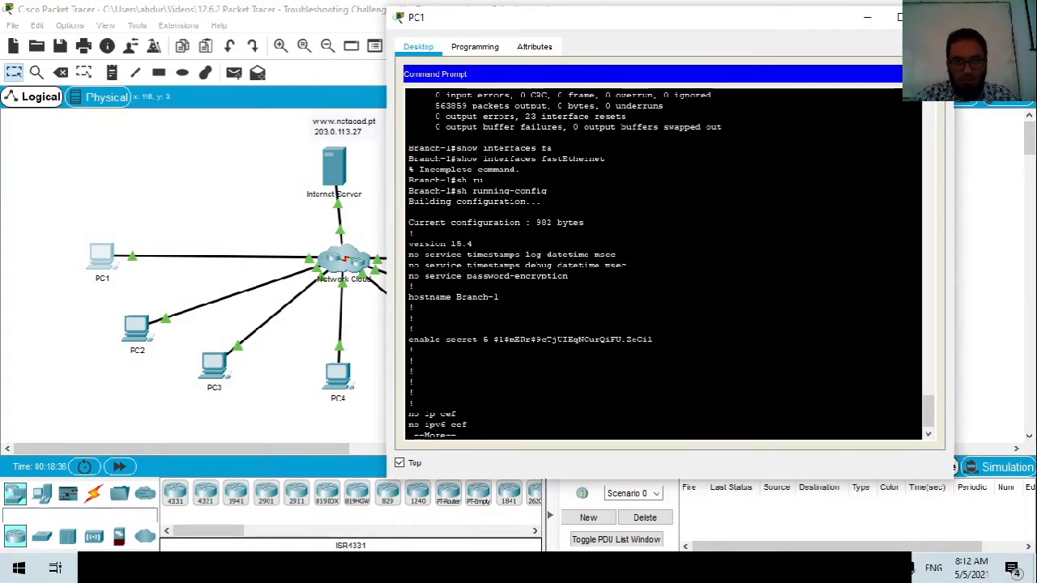
pyautogui.press('space')
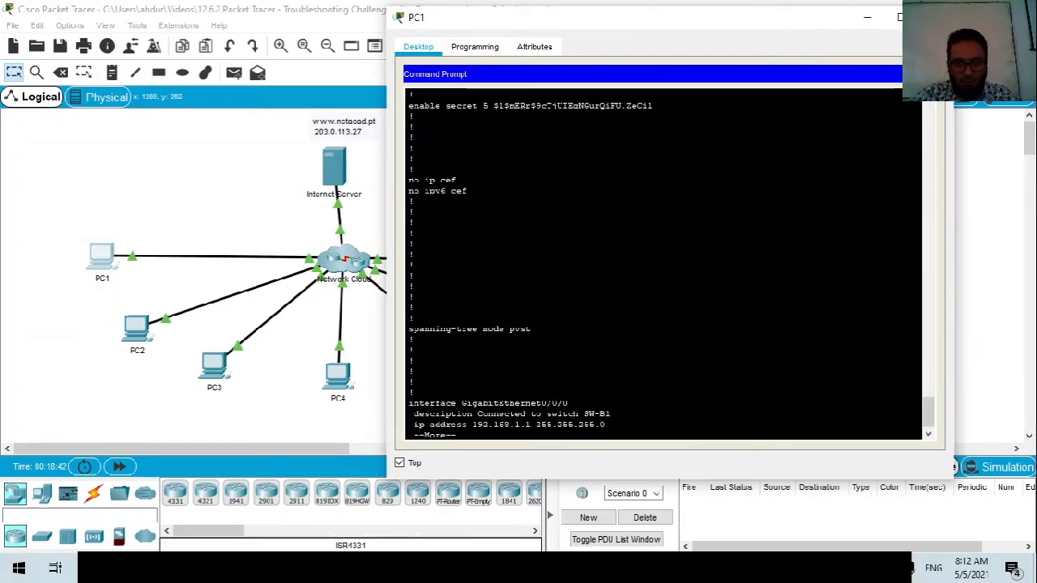
pyautogui.moveTo(463, 402); pyautogui.dragTo(568, 402)
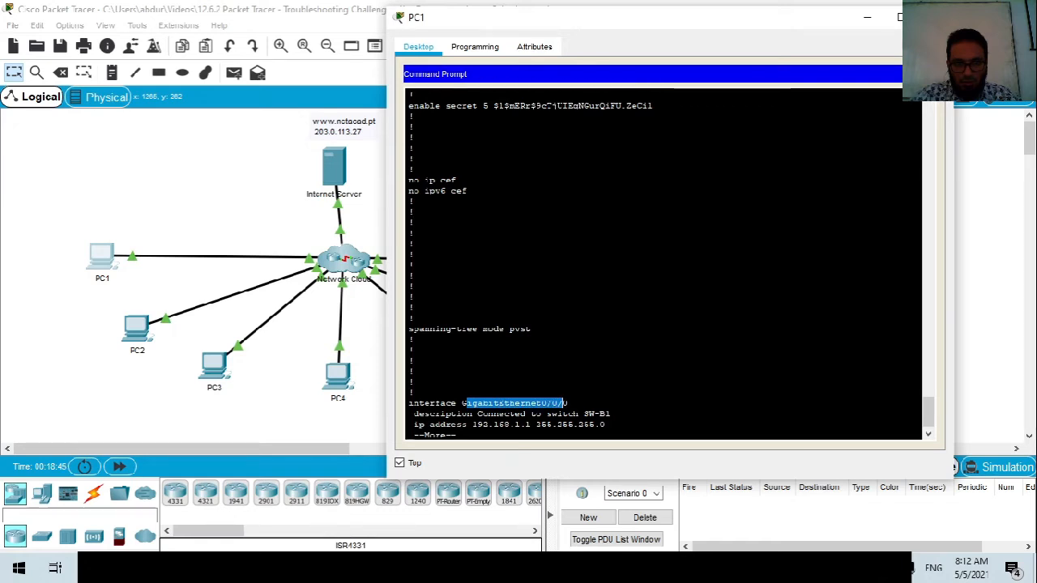
pyautogui.moveTo(477, 424); pyautogui.dragTo(493, 424)
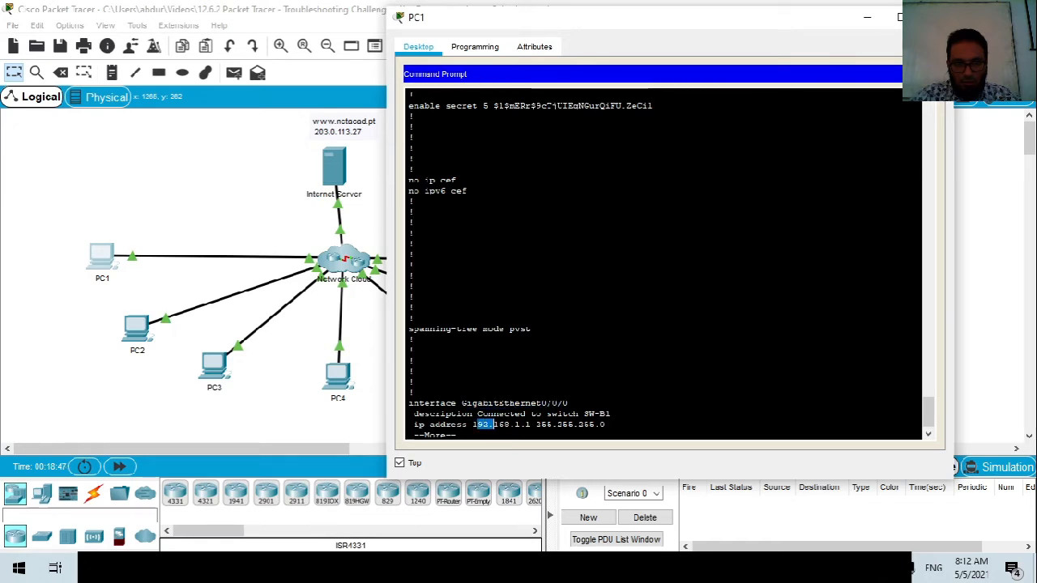
pyautogui.press('space')
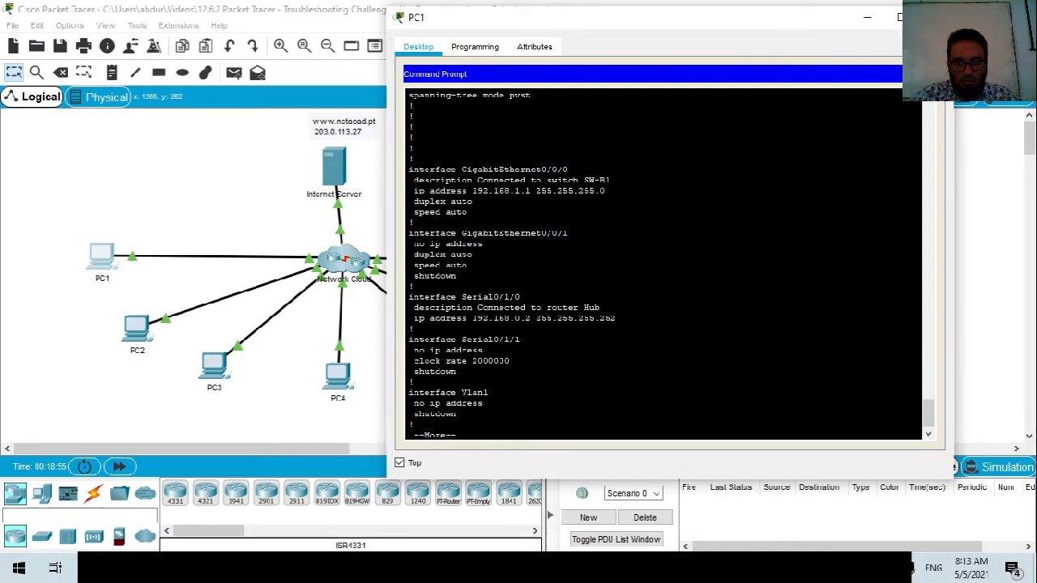
# Check the Serial0/1/0 address and subnet mask, then page to the end of the configuration.
pyautogui.moveTo(434, 298); pyautogui.dragTo(489, 318)
pyautogui.click(498, 319)
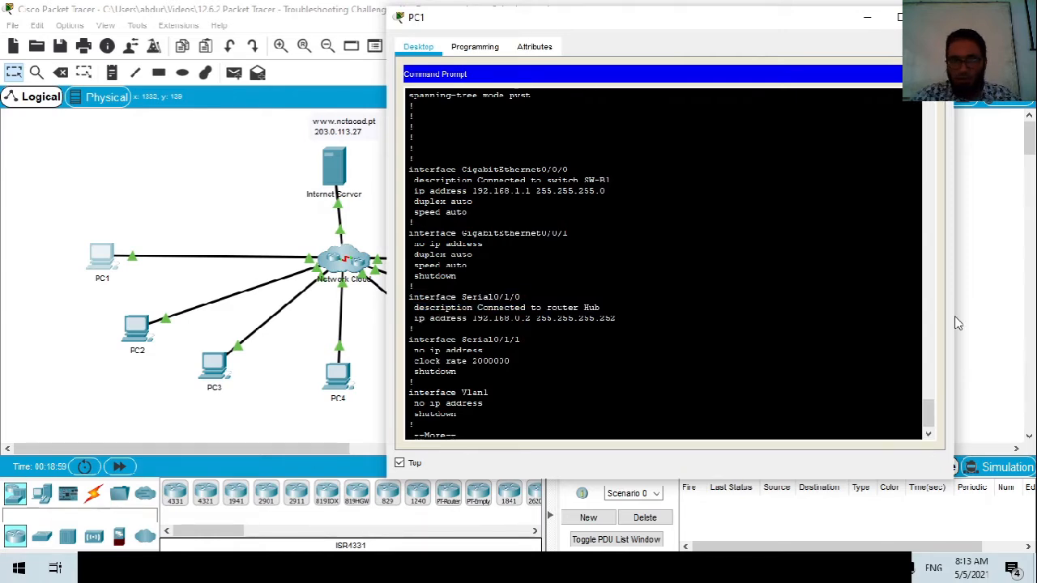
pyautogui.moveTo(605, 318); pyautogui.dragTo(615, 318)
pyautogui.click(614, 319)
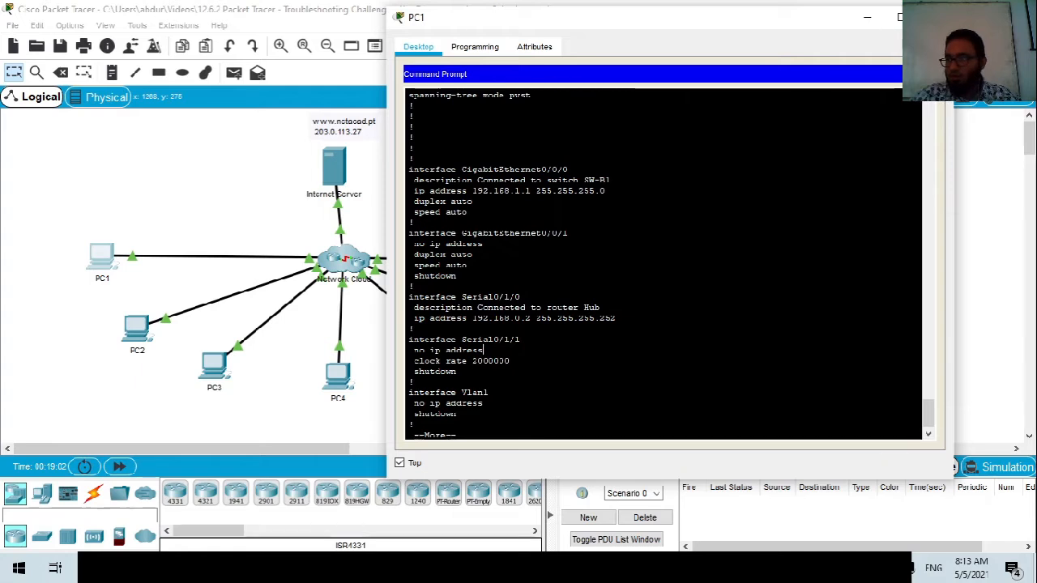
pyautogui.press('space')
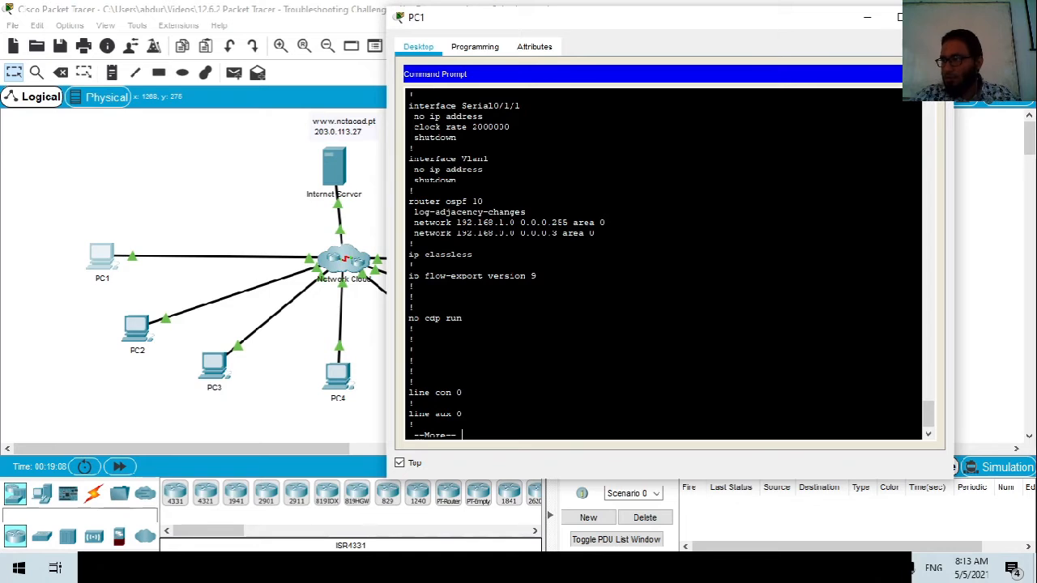
pyautogui.press('space')
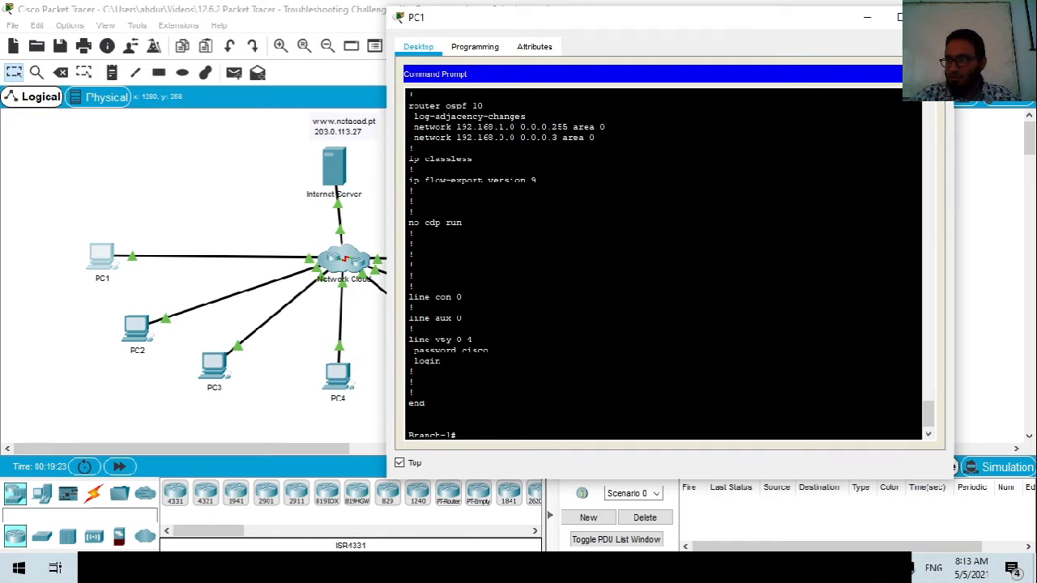
# Scroll back up through the configuration to review the Serial0/1/0 and OSPF network lines.
pyautogui.scroll(6, 662, 263)
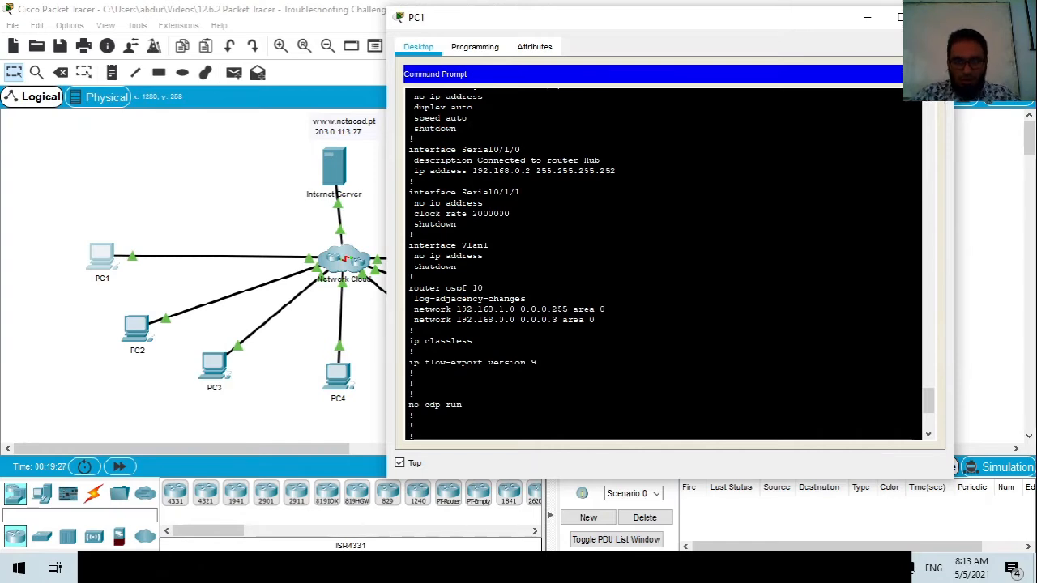
pyautogui.scroll(4, 663, 264)
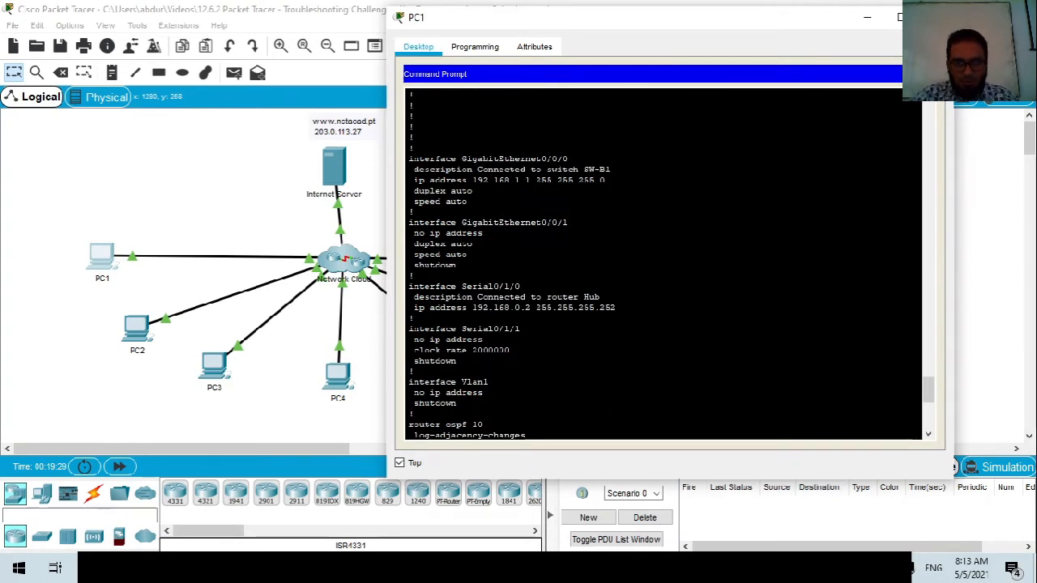
pyautogui.scroll(-1, 663, 264)
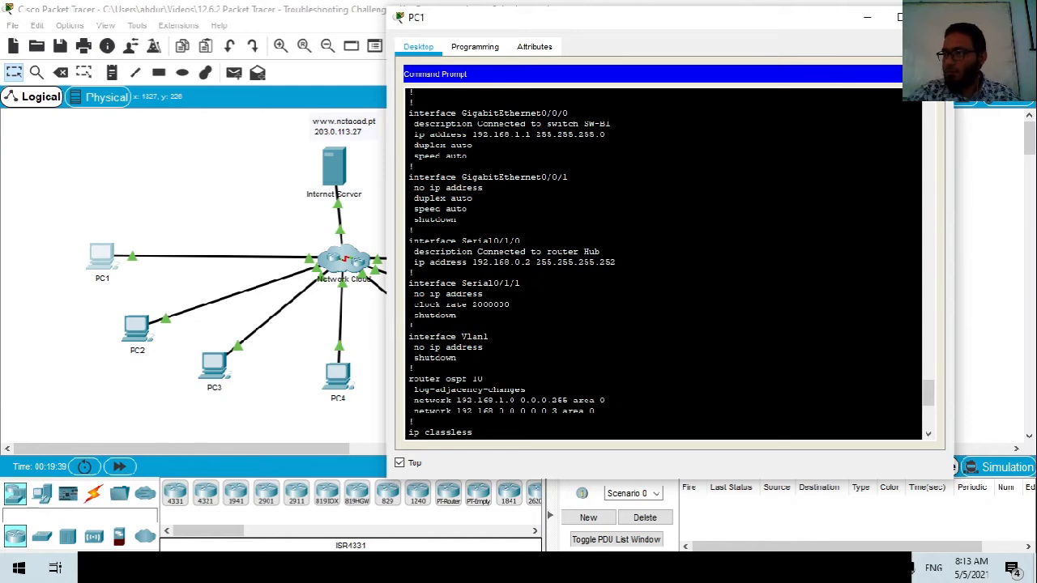
pyautogui.hotkey('alt', 'Tab')
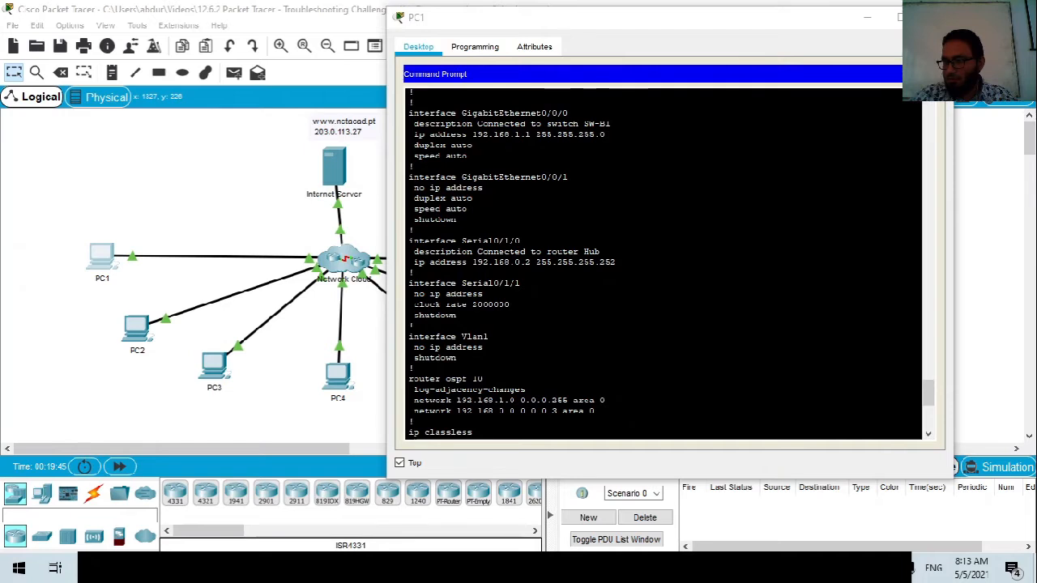
pyautogui.hotkey('alt', 'Tab')
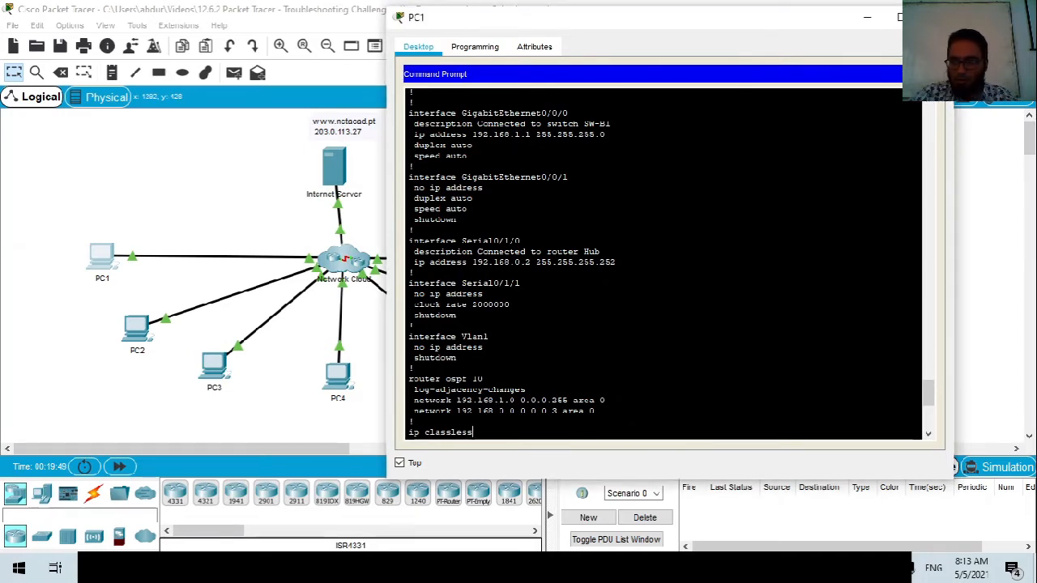
pyautogui.scroll(4, 663, 263)
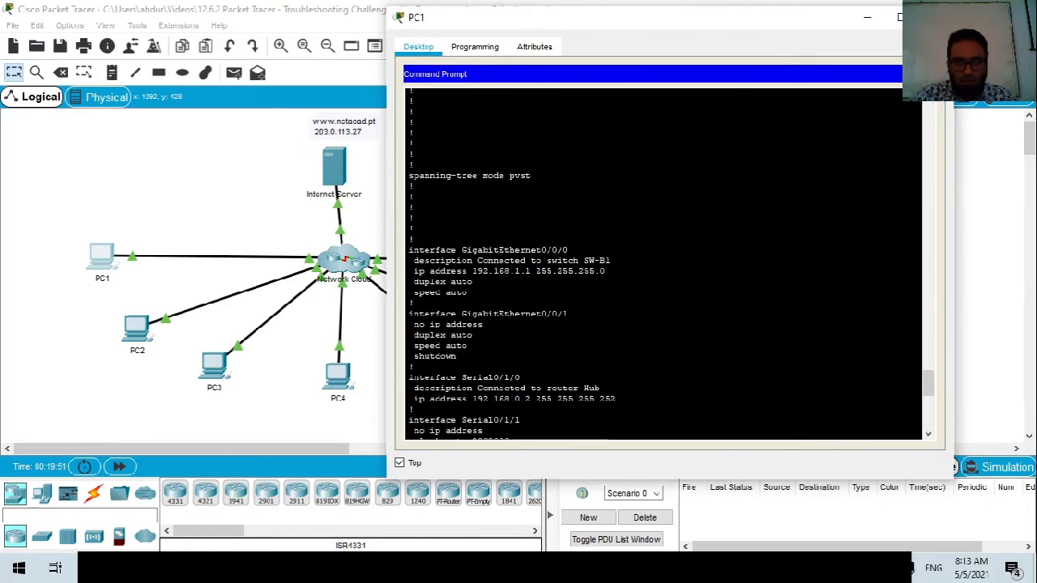
pyautogui.scroll(-5, 663, 263)
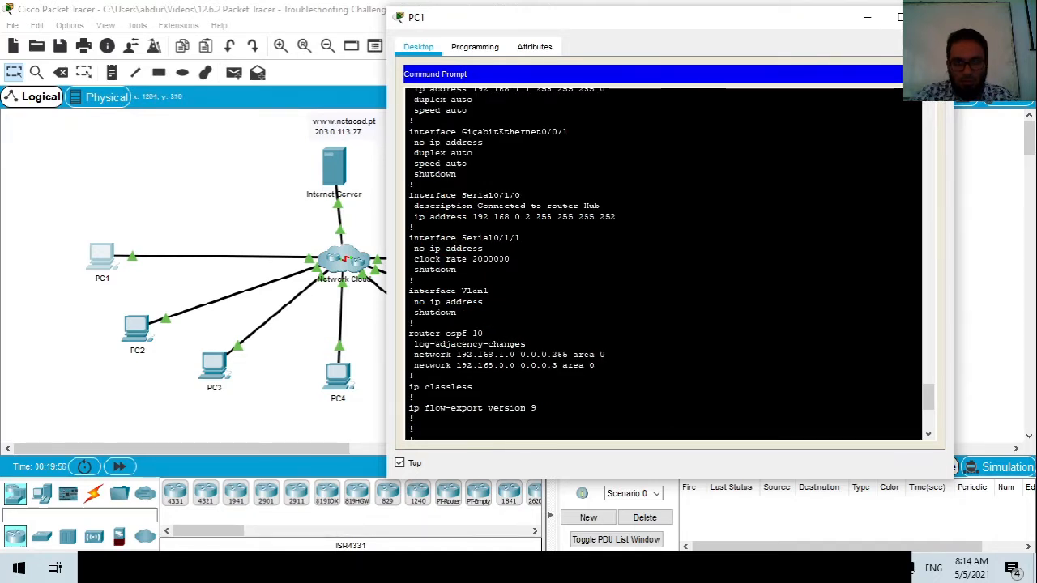
pyautogui.scroll(-6, 662, 263)
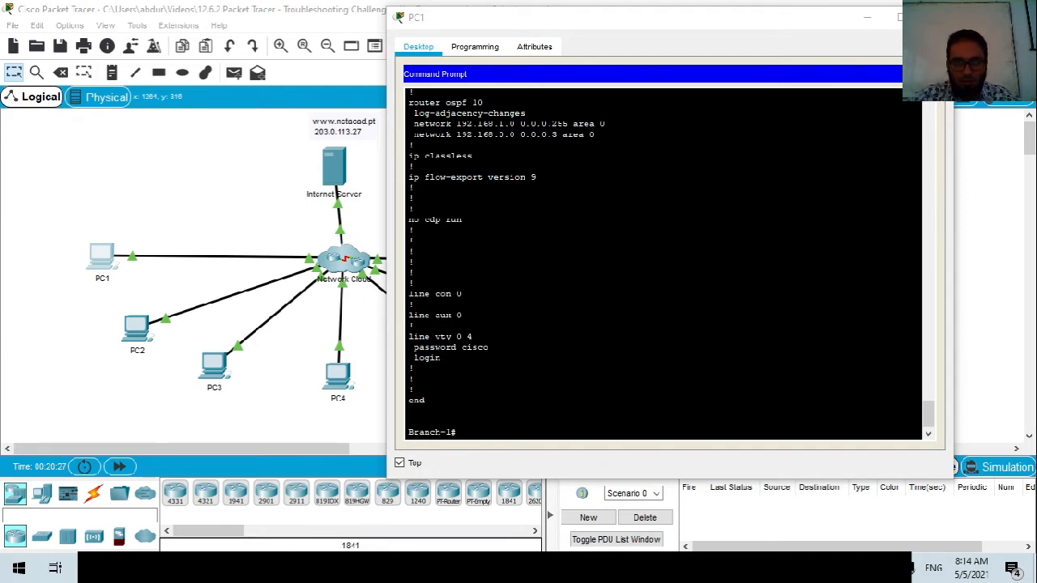
# Refocus PC1's terminal and recheck an interface address in Branch-1's configuration.
pyautogui.scroll(7, 662, 263)
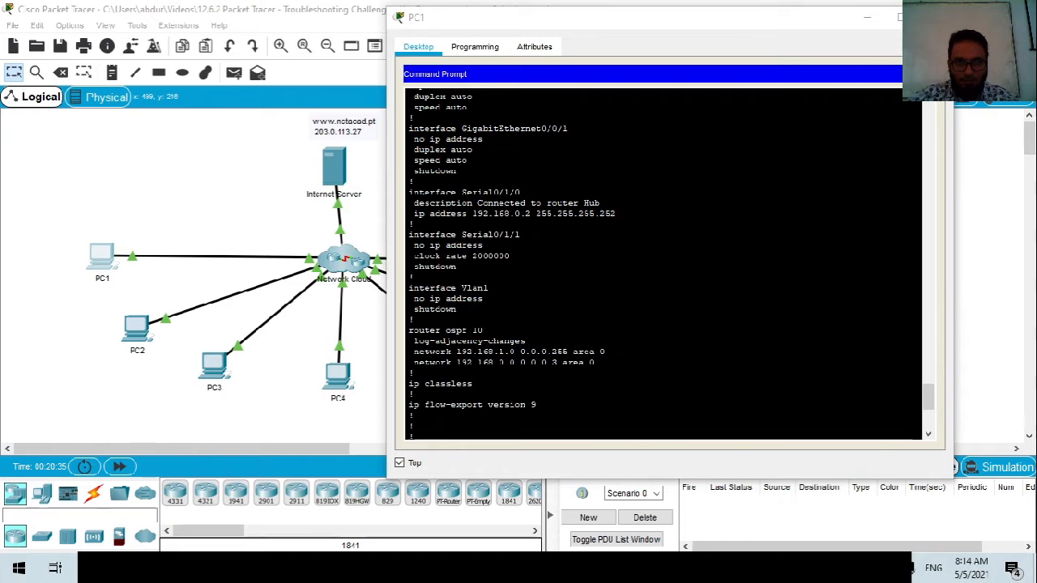
pyautogui.scroll(1, 663, 263)
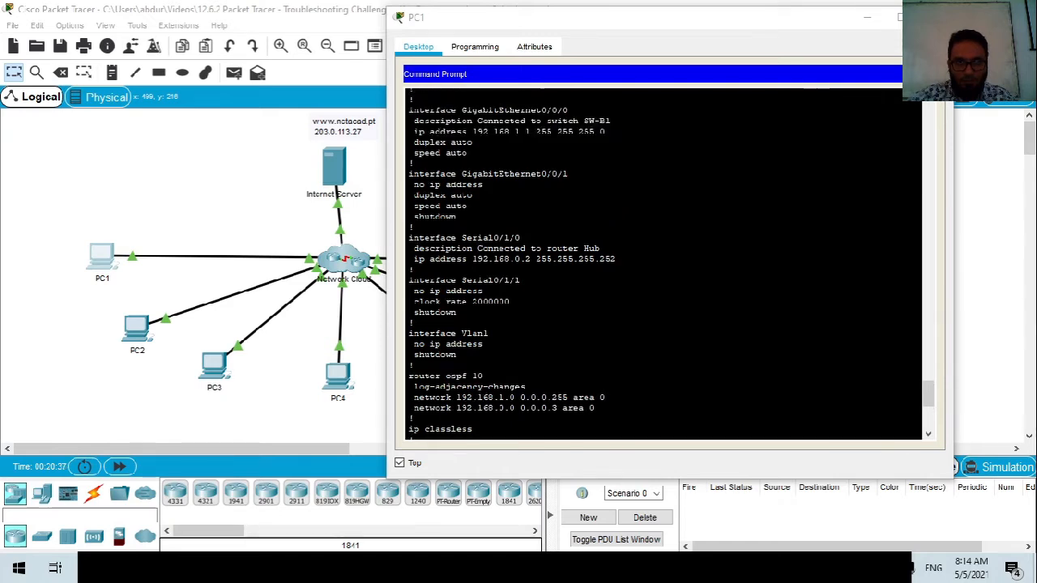
pyautogui.scroll(-6, 663, 263)
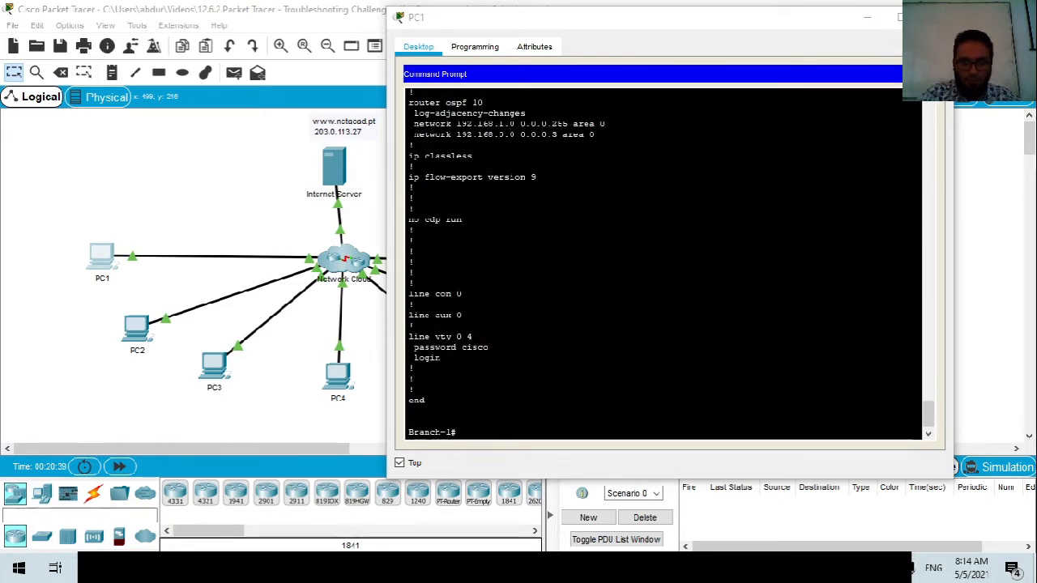
pyautogui.click(662, 263)
pyautogui.scroll(7, 663, 263)
pyautogui.moveTo(535, 304); pyautogui.dragTo(510, 304)
pyautogui.click(521, 325)
pyautogui.scroll(-7, 662, 263)
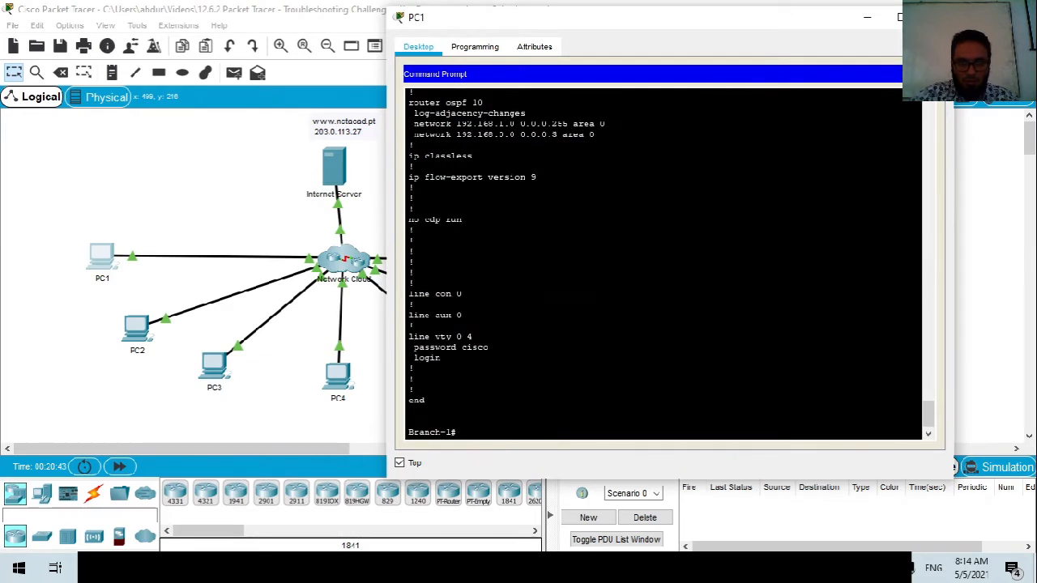
# Ping 192.168.0.1 from Branch-1, then telnet to 192.168.0.1.
pyautogui.write('ping')
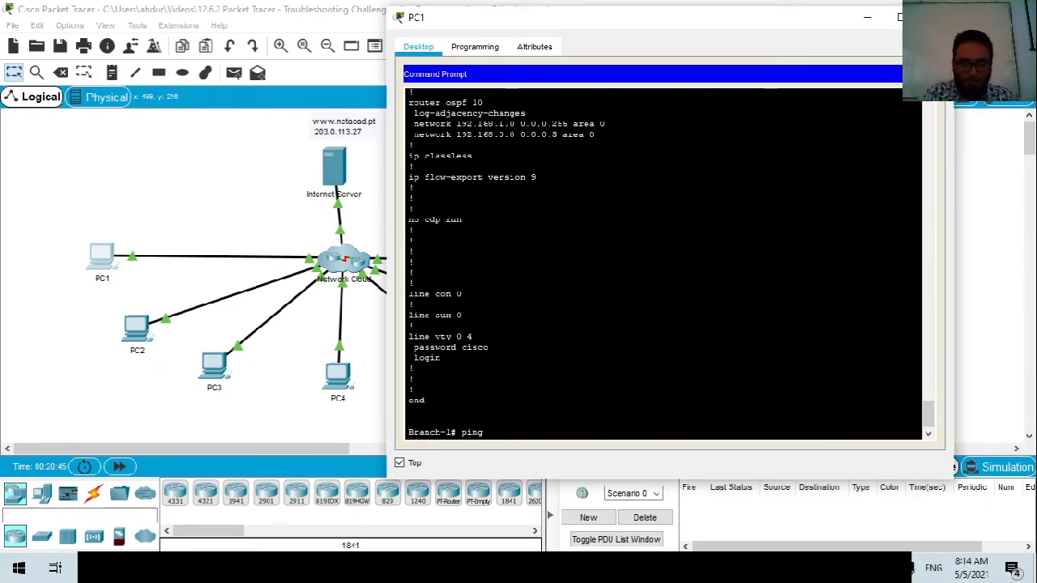
pyautogui.write(' 192.16')
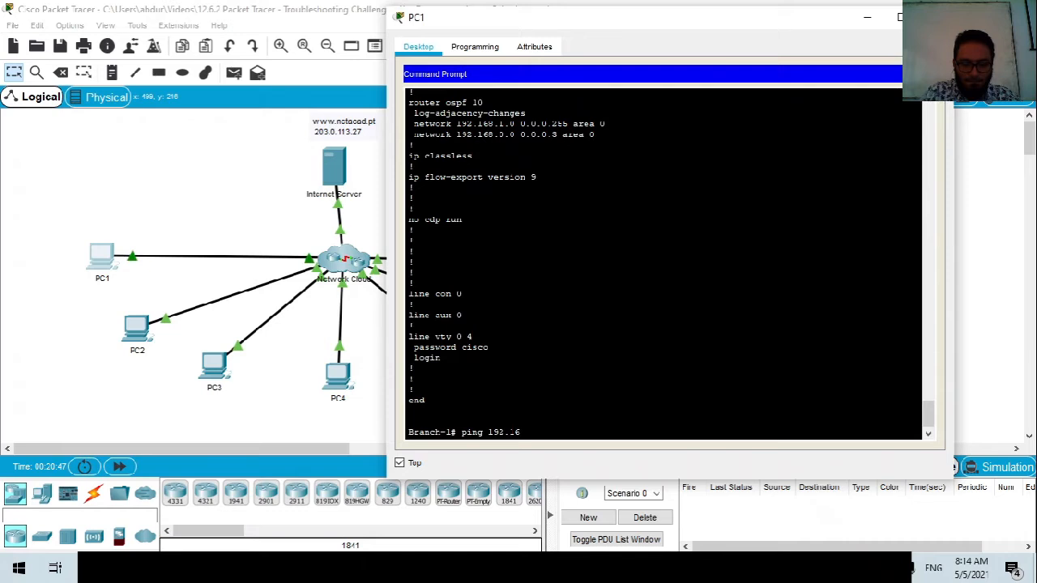
pyautogui.write('8.0.1')
pyautogui.press('Return')
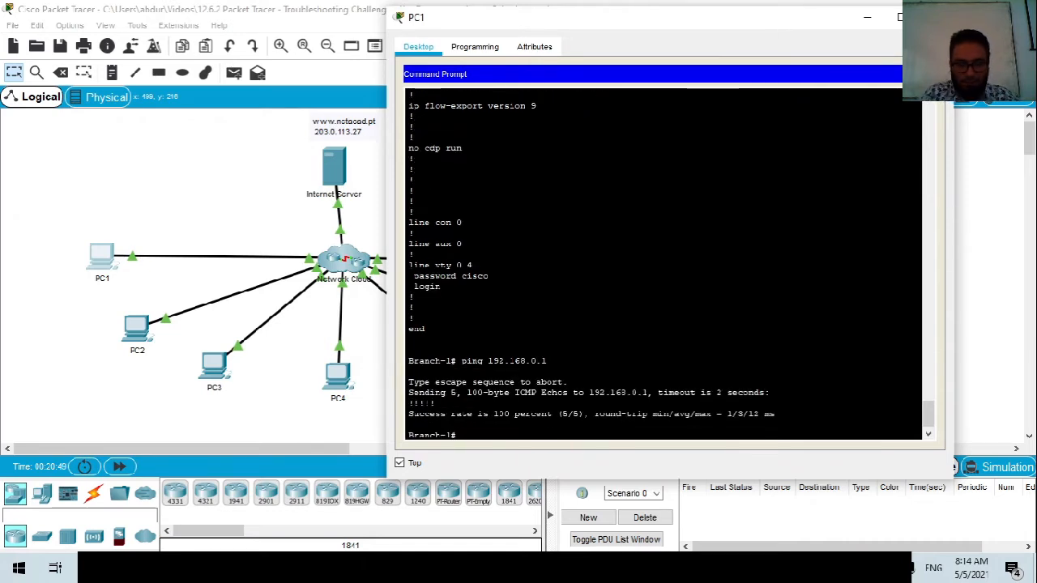
pyautogui.write('telnet')
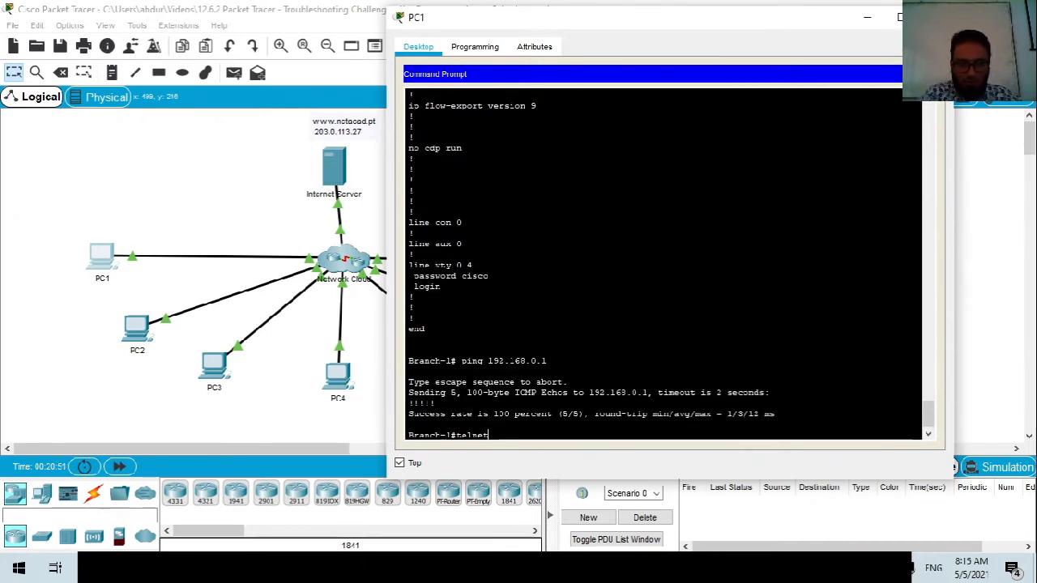
pyautogui.write(' 192.168.0.1')
pyautogui.press('Return')
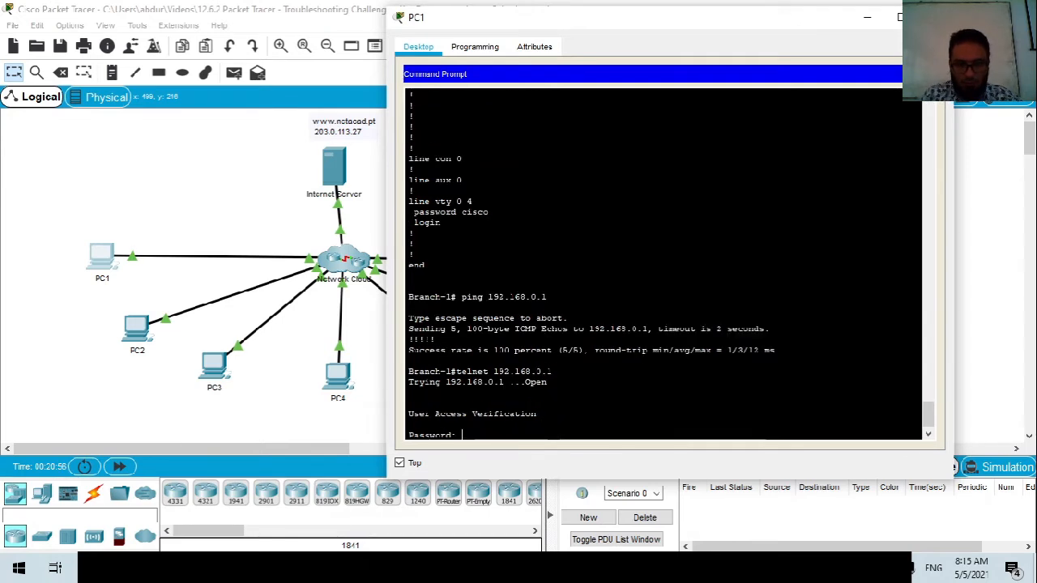
# Log in with the vty password, then enter en and the enable password to reach Hub#.
pyautogui.write('cisco')
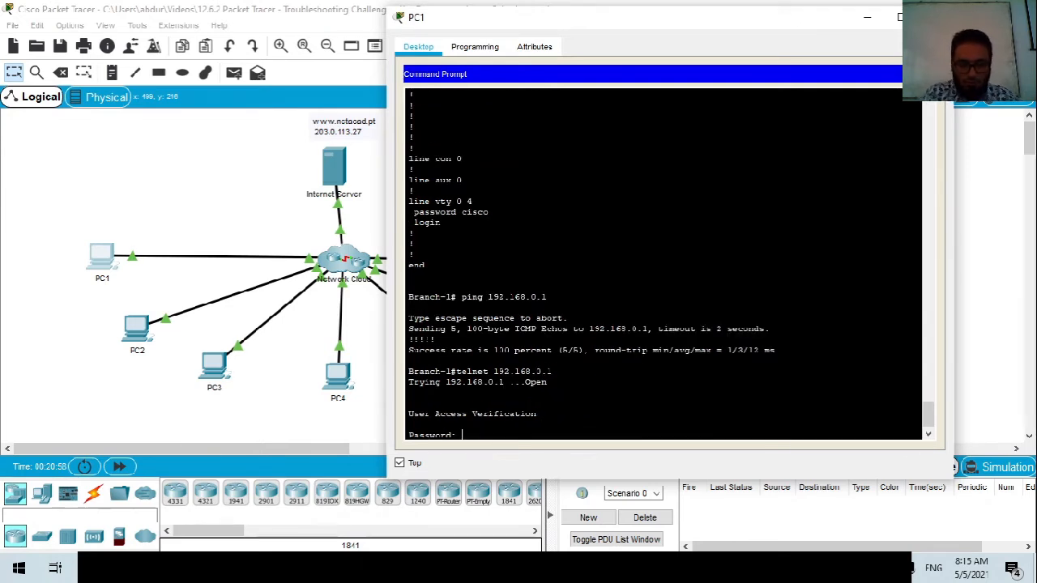
pyautogui.press('Return')
pyautogui.write('clas')
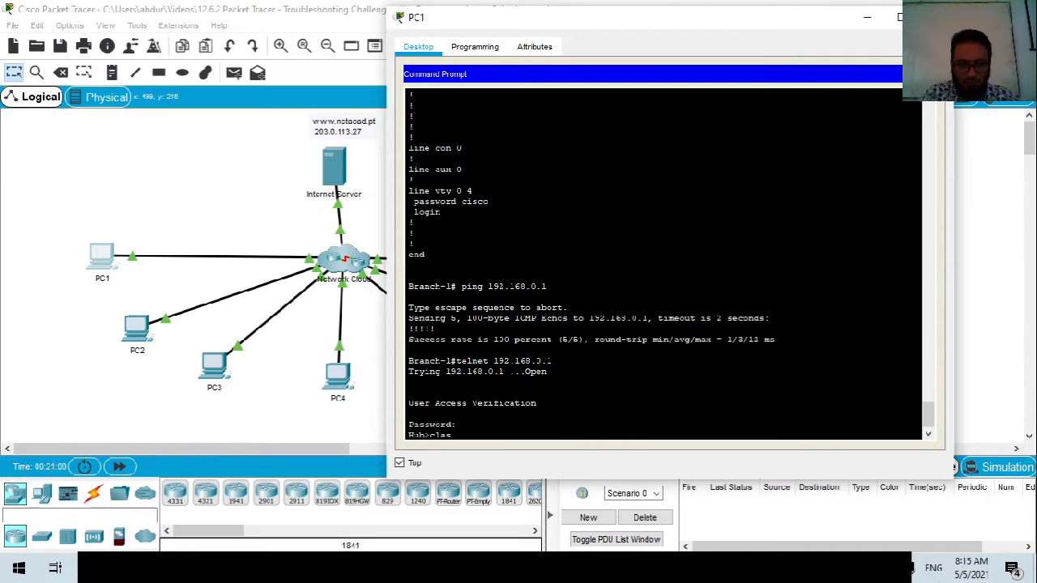
pyautogui.press('BackSpace')
pyautogui.press('BackSpace')
pyautogui.press('BackSpace')
pyautogui.press('BackSpace')
pyautogui.write('en')
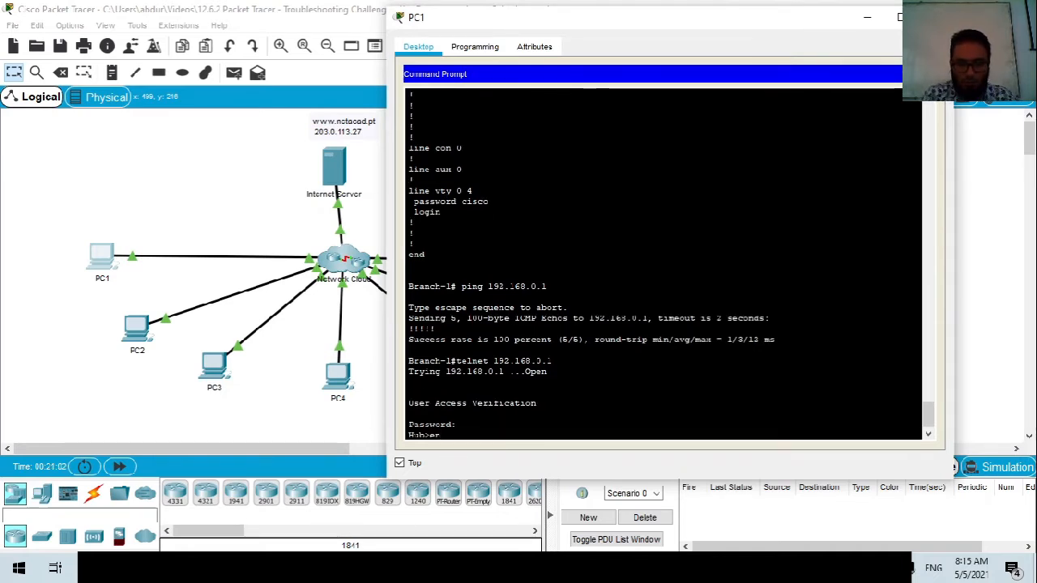
pyautogui.press('Return')
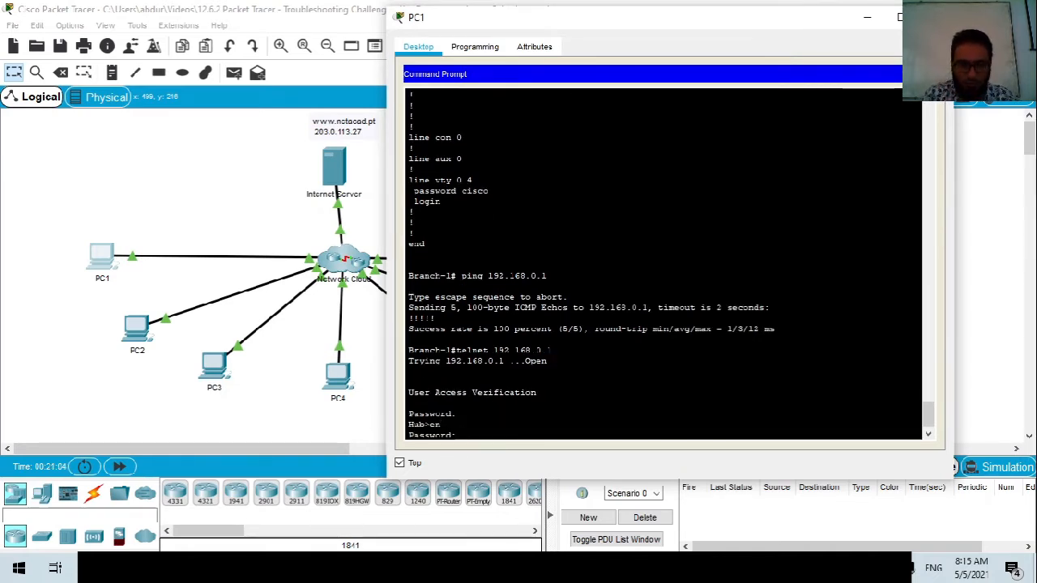
pyautogui.press('Return')
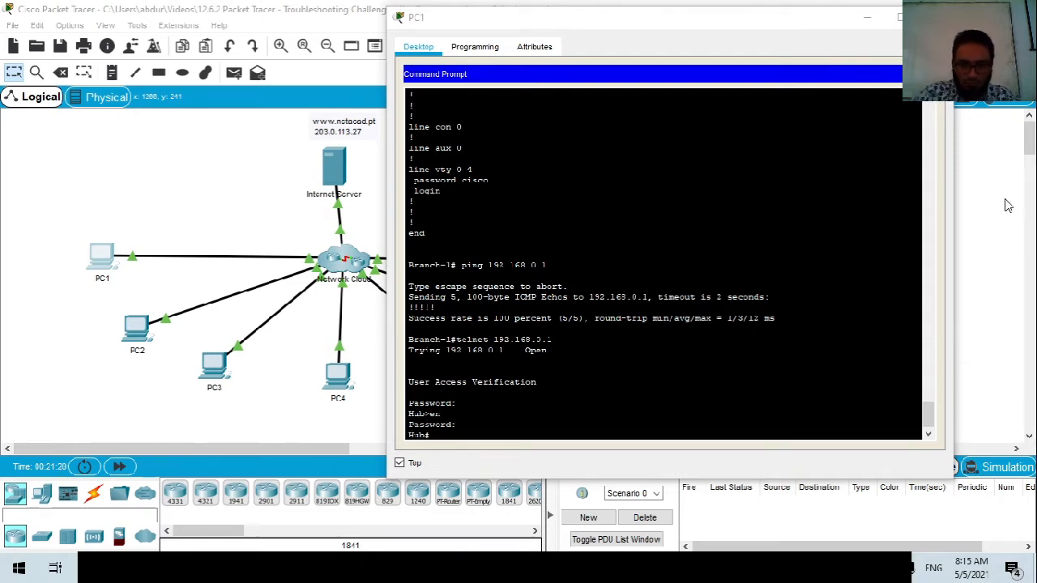
# Show Hub's running configuration with sh run and page through the first screens.
pyautogui.write('sh run')
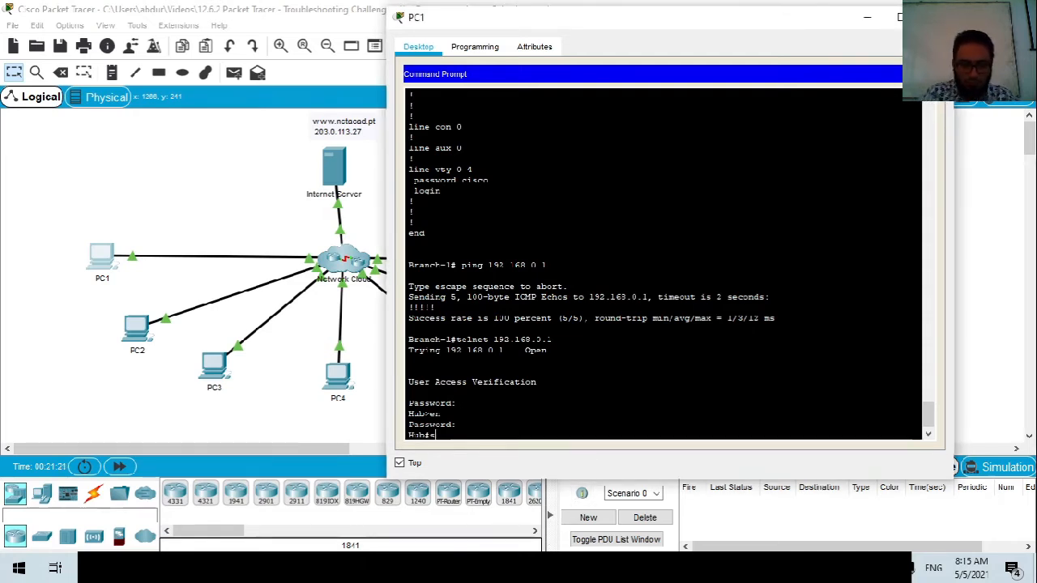
pyautogui.press('Return')
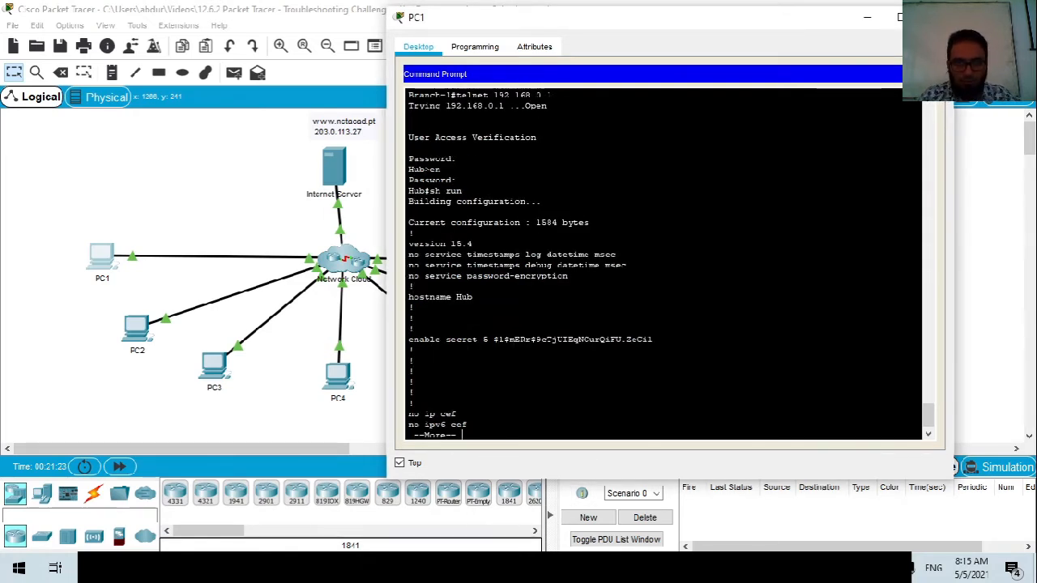
pyautogui.press('space')
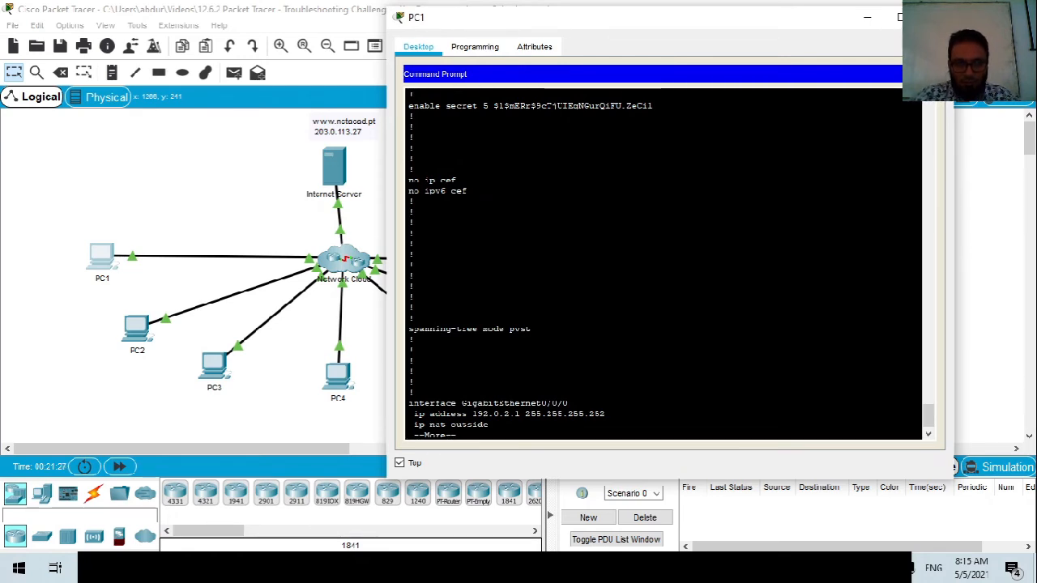
pyautogui.press('space')
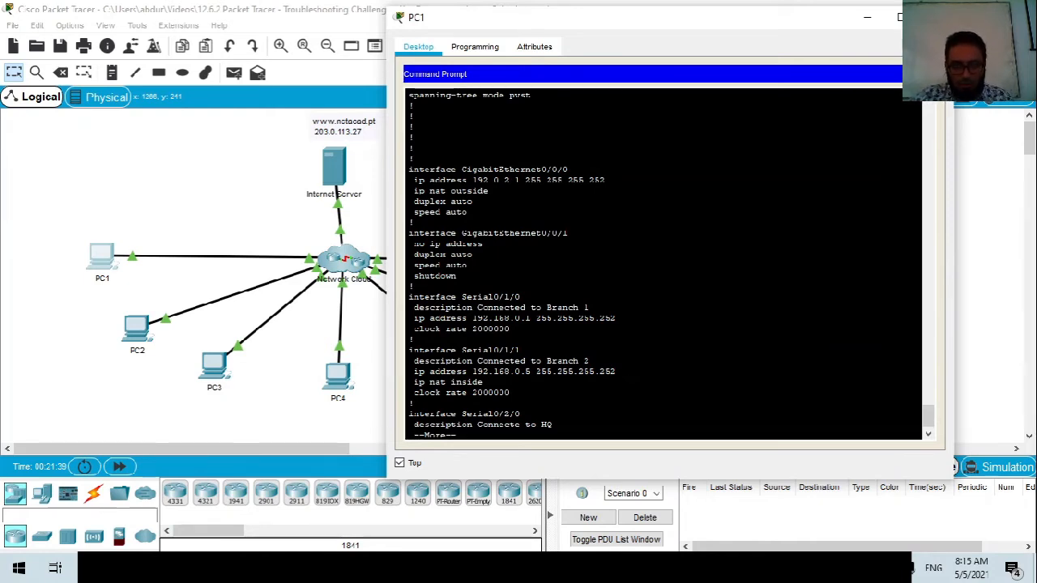
# Highlight Serial0/1/0's address 192.168.0.1, then page to the end of Hub's configuration.
pyautogui.moveTo(473, 317); pyautogui.dragTo(535, 317)
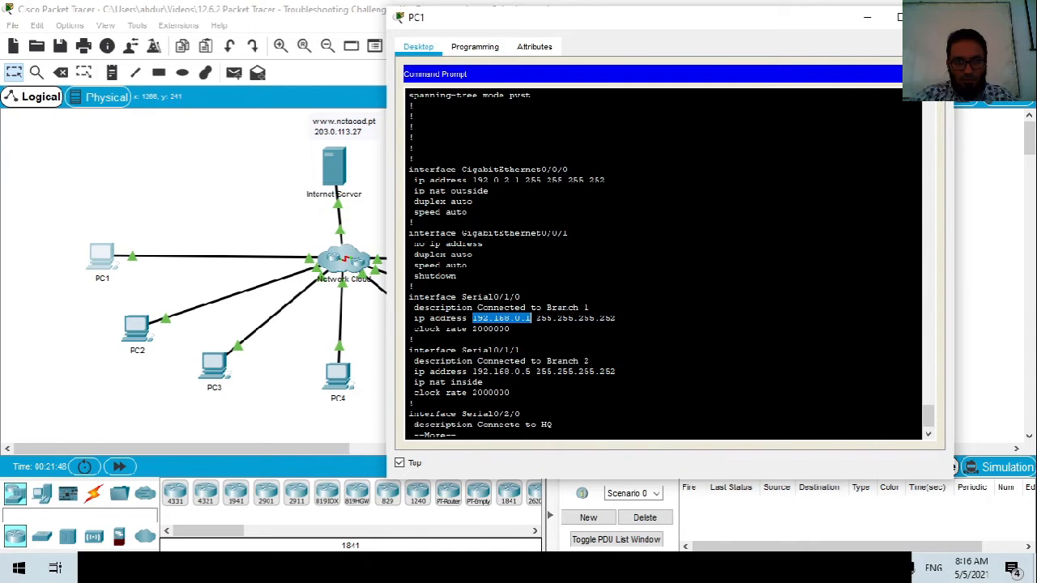
pyautogui.click(521, 297)
pyautogui.moveTo(521, 296); pyautogui.dragTo(461, 298)
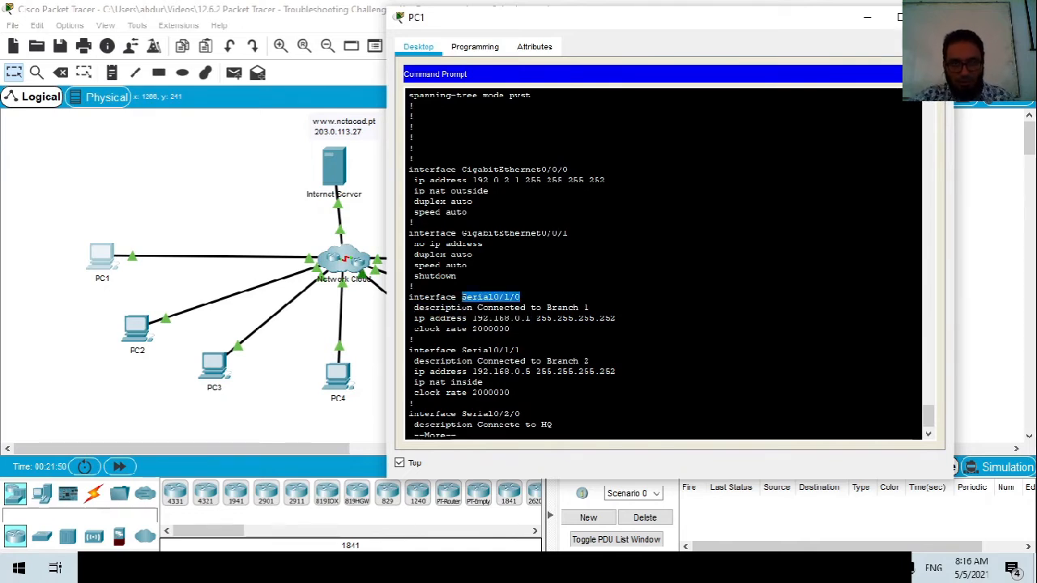
pyautogui.press('space')
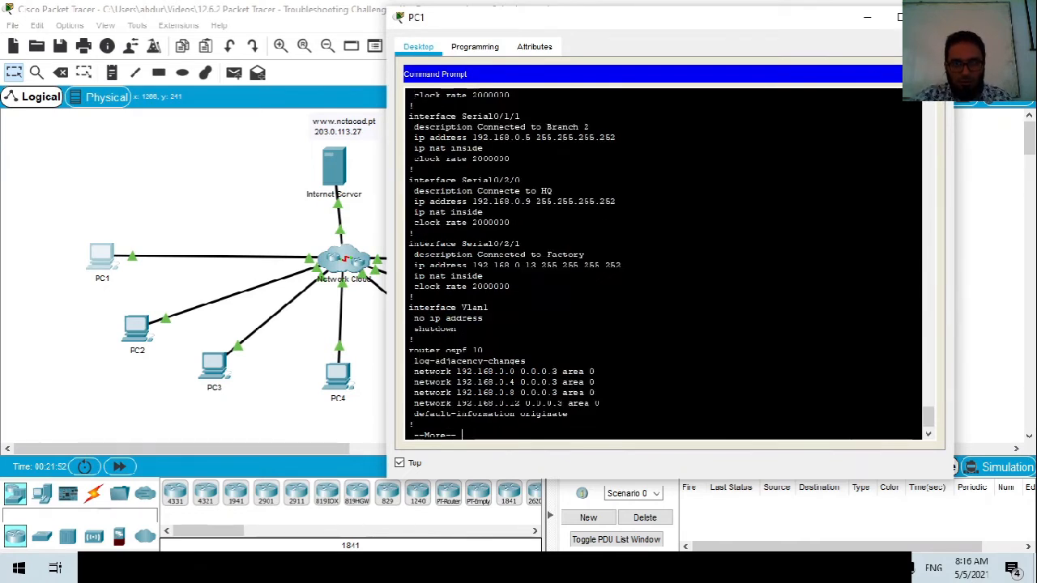
pyautogui.press('space')
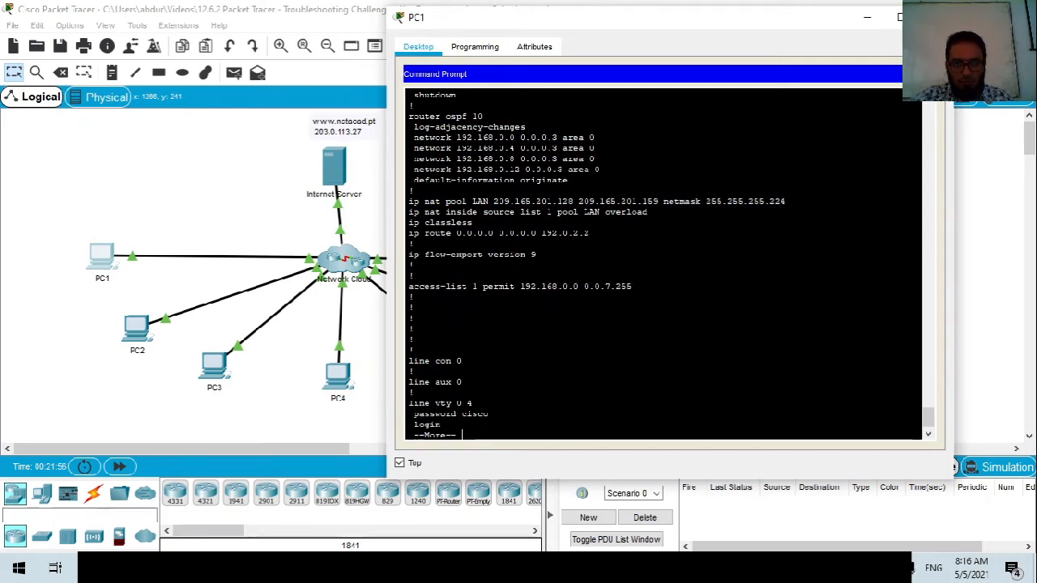
pyautogui.press('space')
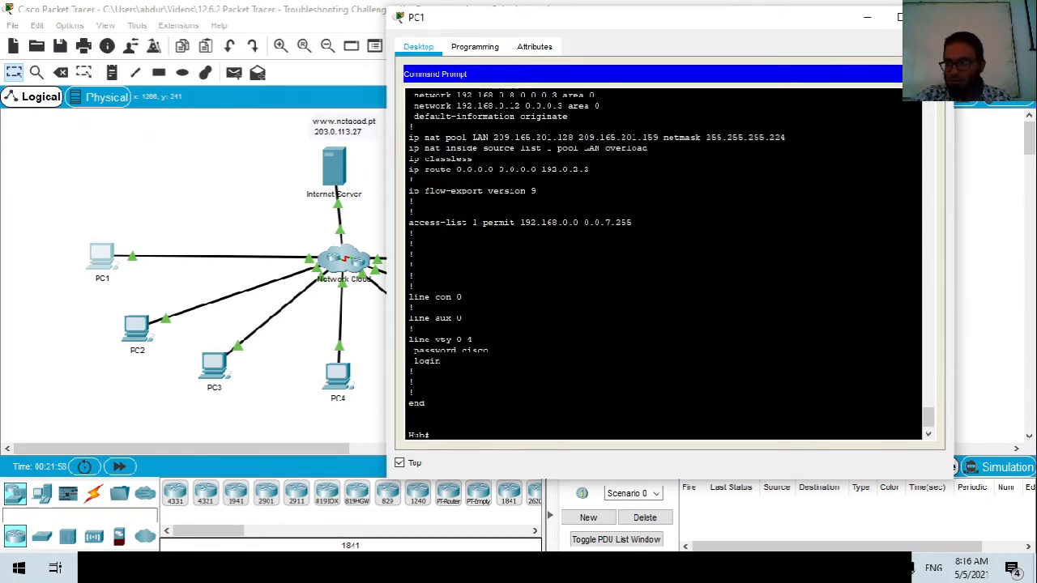
pyautogui.scroll(9, 665, 264)
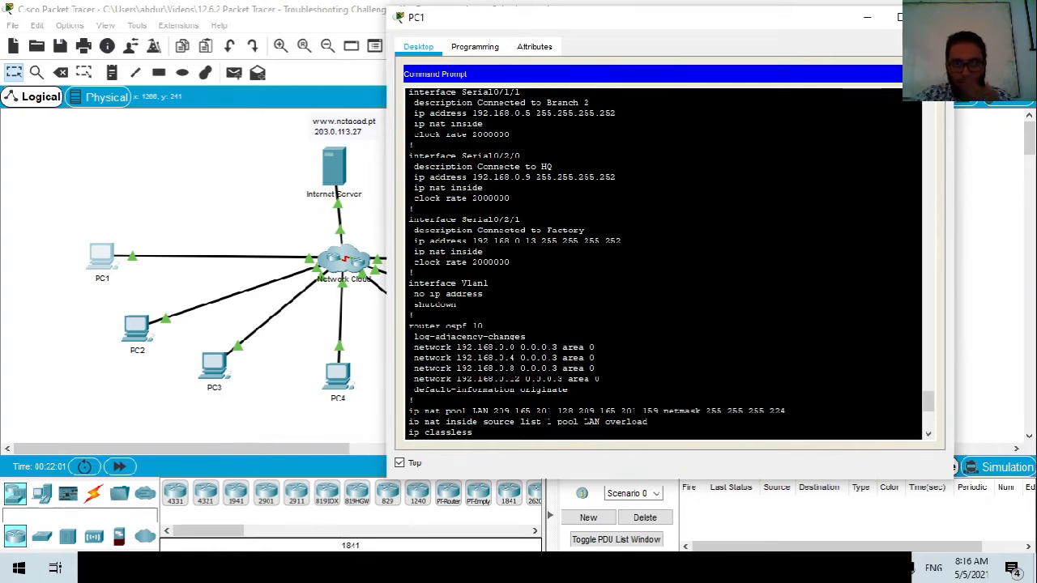
pyautogui.scroll(-4, 664, 263)
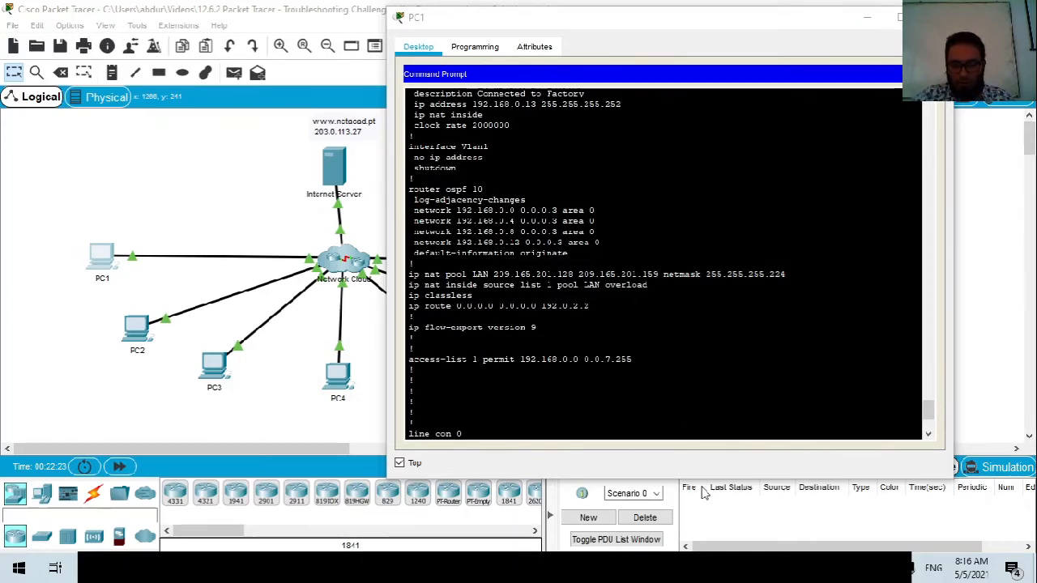
pyautogui.moveTo(712, 567)
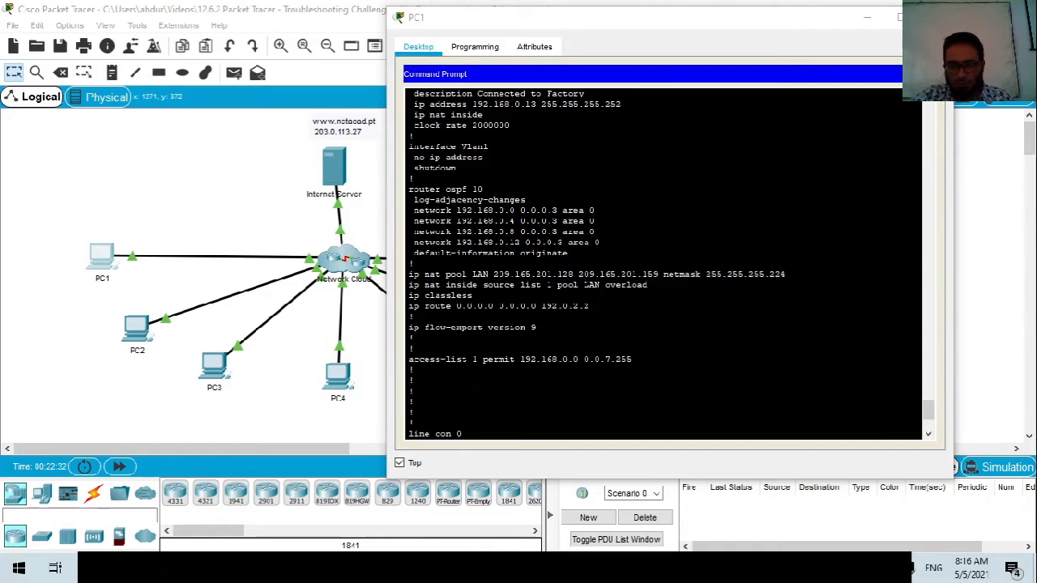
# Ping the Branch 2 link address from Hub, which gets no replies.
pyautogui.press('Return')
pyautogui.press('Return')
pyautogui.press('Return')
pyautogui.press('Return')
pyautogui.press('Return')
pyautogui.write('ping 192.168.1.6')
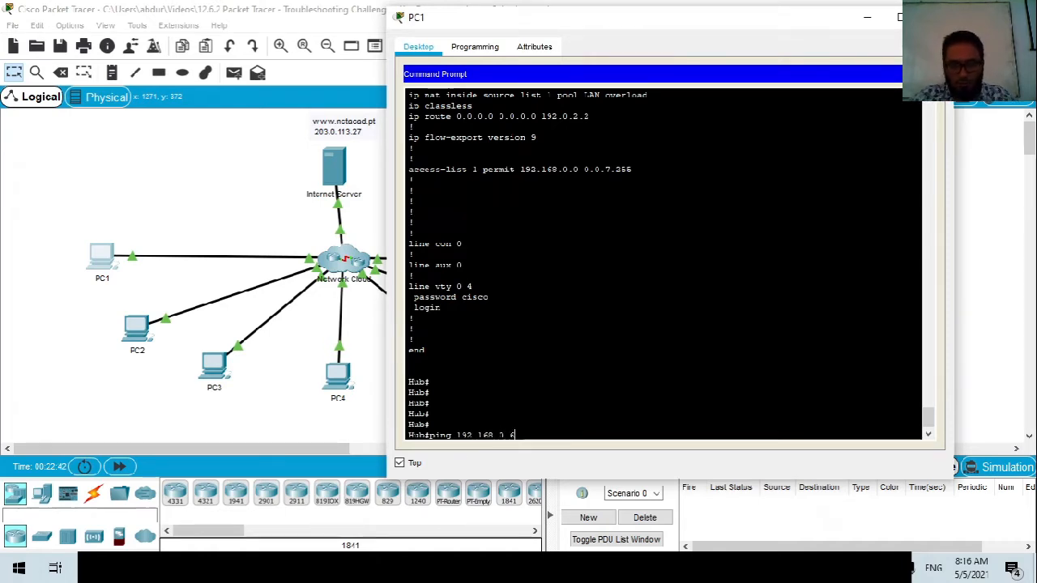
pyautogui.scroll(5, 664, 263)
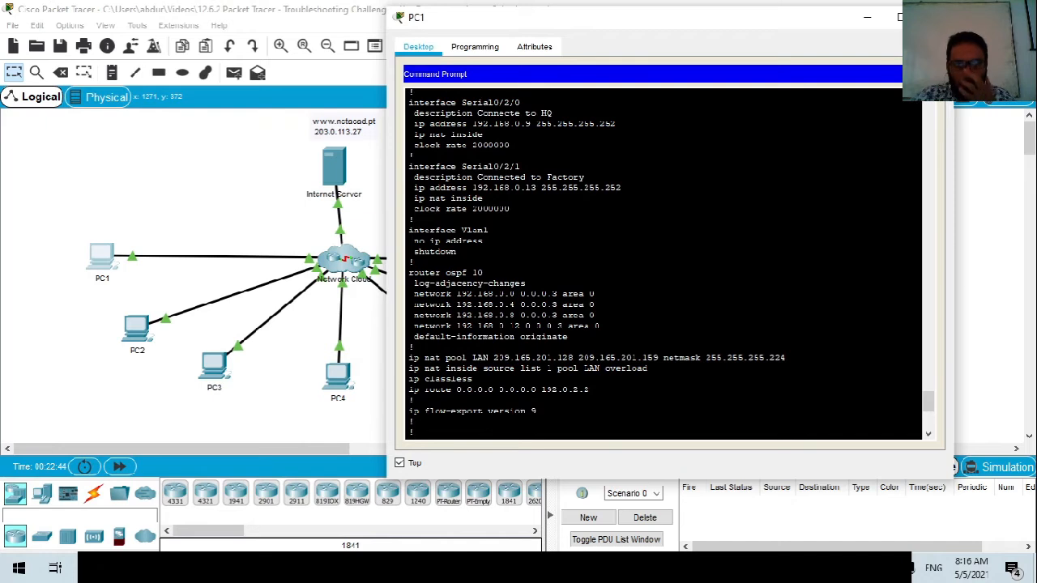
pyautogui.scroll(3, 664, 263)
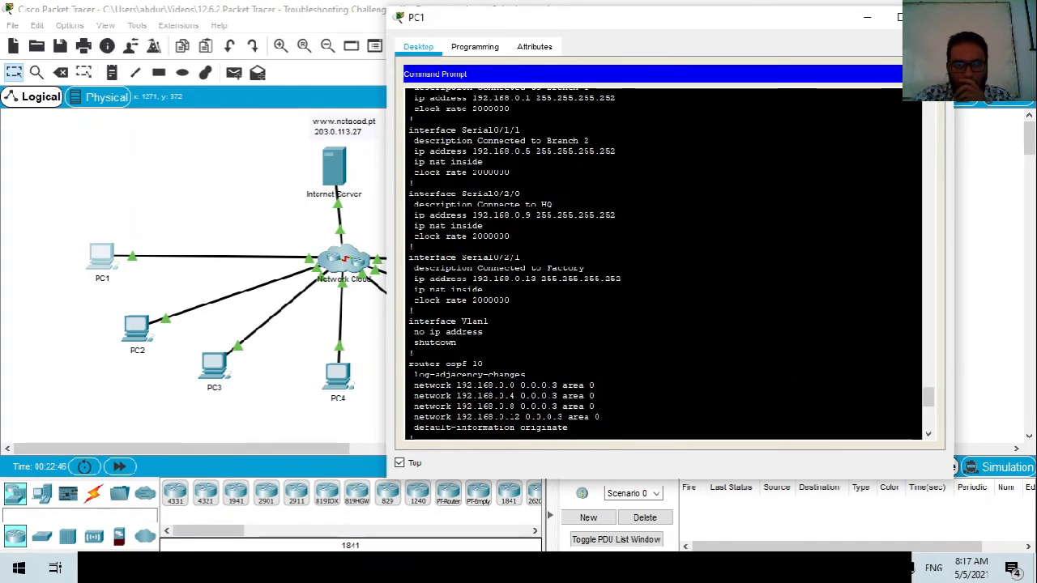
pyautogui.scroll(1, 664, 263)
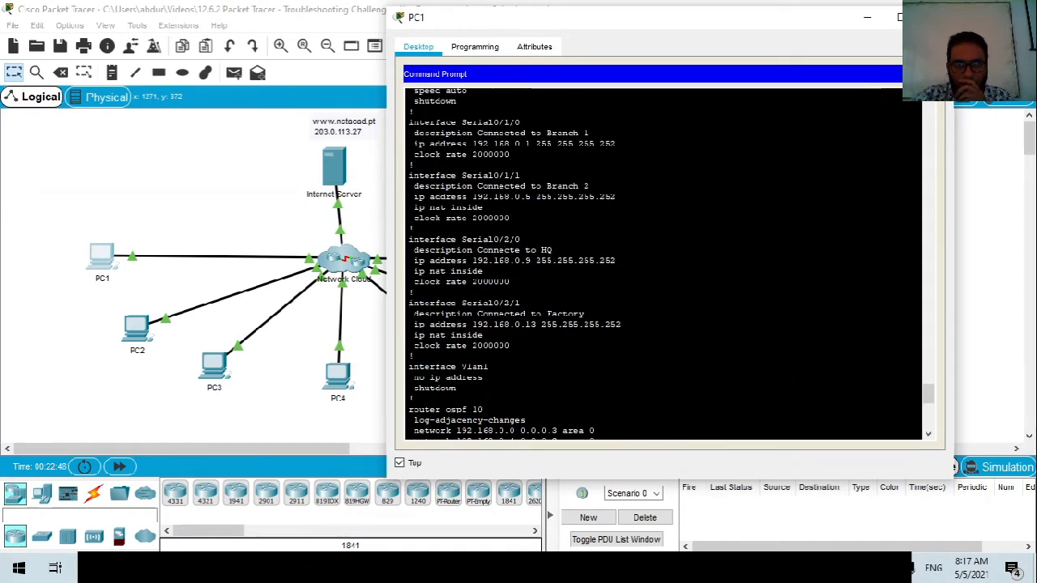
pyautogui.scroll(-10, 664, 263)
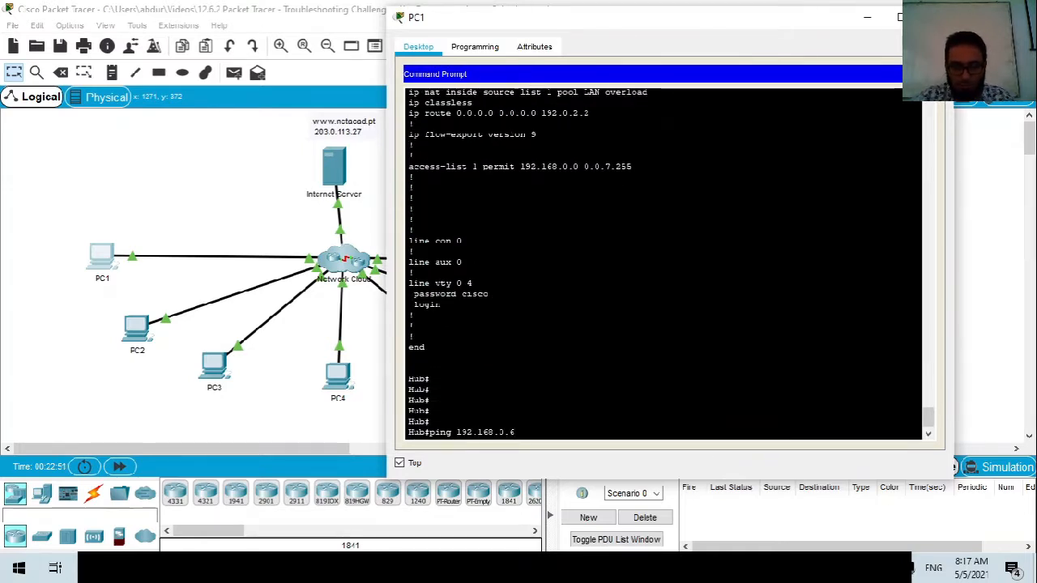
pyautogui.press('Return')
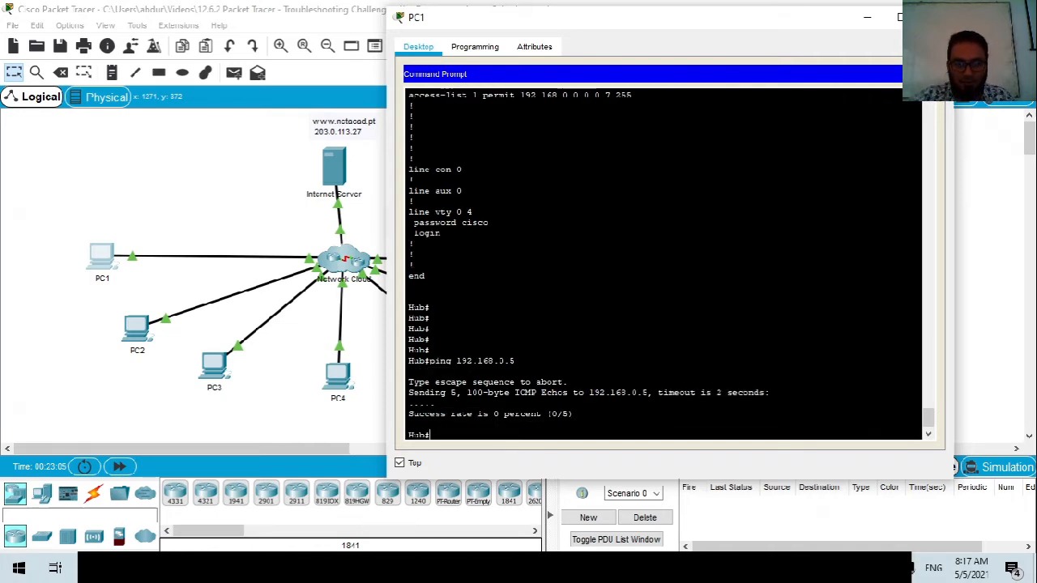
# Ping the HQ link 192.168.0.9 successfully, then switch to the Addressing Table.
pyautogui.scroll(10, 664, 263)
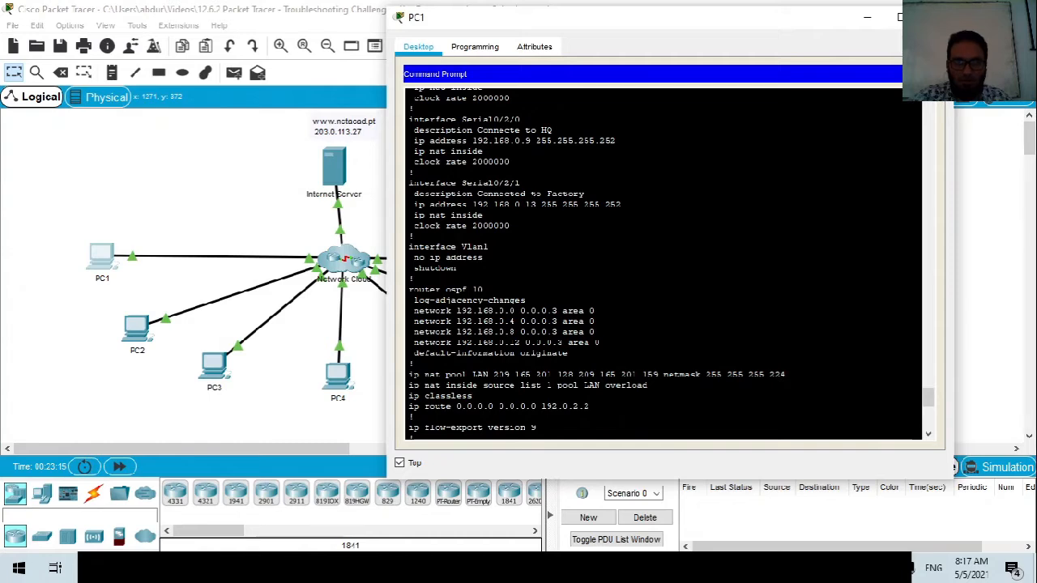
pyautogui.moveTo(505, 141)
pyautogui.mouseDown()
pyautogui.moveTo(487, 152)
pyautogui.moveTo(489, 140)
pyautogui.moveTo(554, 131)
pyautogui.moveTo(484, 141)
pyautogui.mouseUp()
pyautogui.scroll(-12, 486, 143)
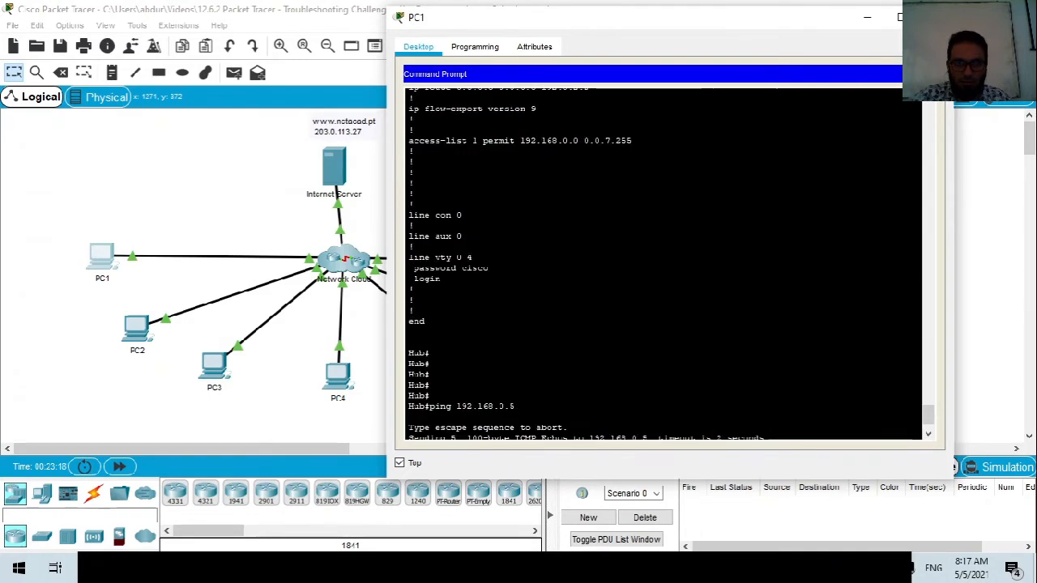
pyautogui.write('ping 192.168.0.')
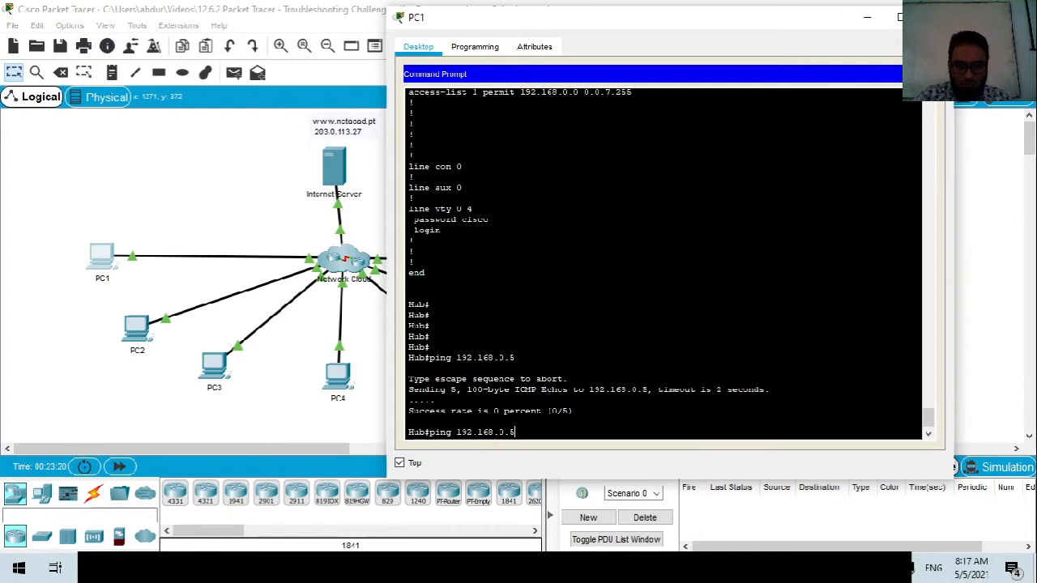
pyautogui.write('9')
pyautogui.press('Return')
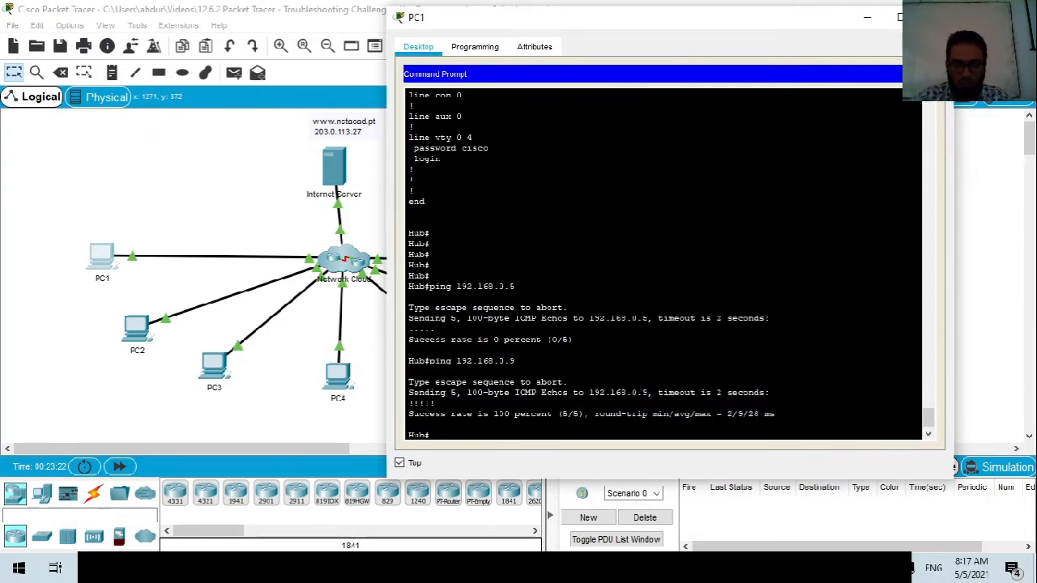
pyautogui.scroll(10, 662, 264)
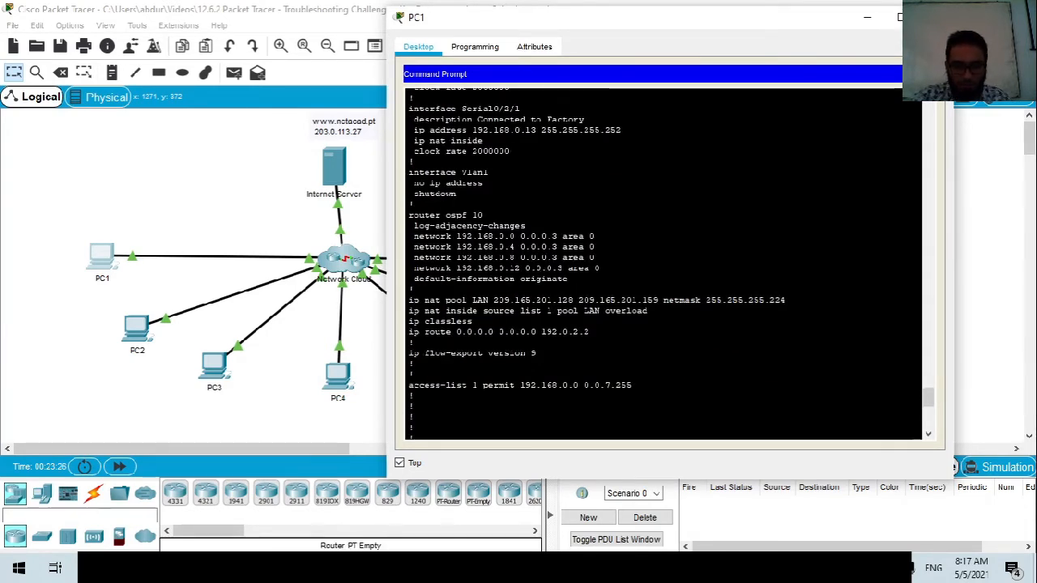
pyautogui.hotkey('alt', 'Tab')
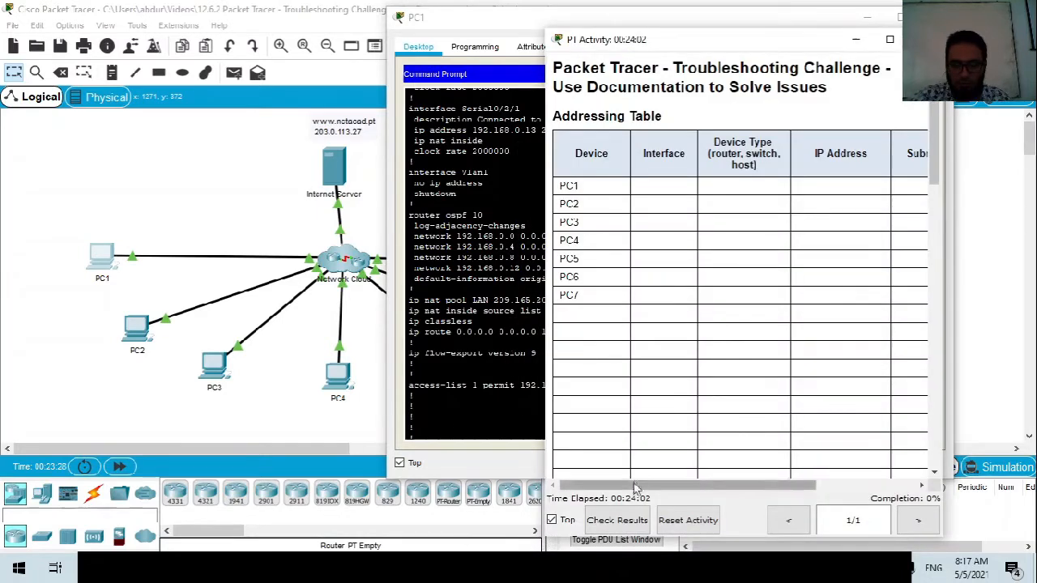
pyautogui.click(623, 520)
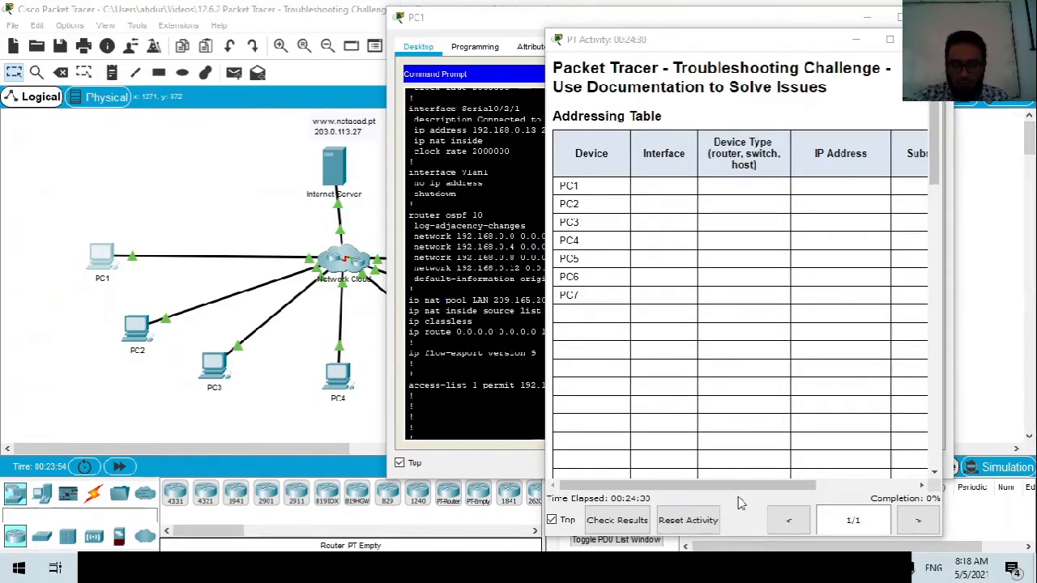
pyautogui.click(551, 520)
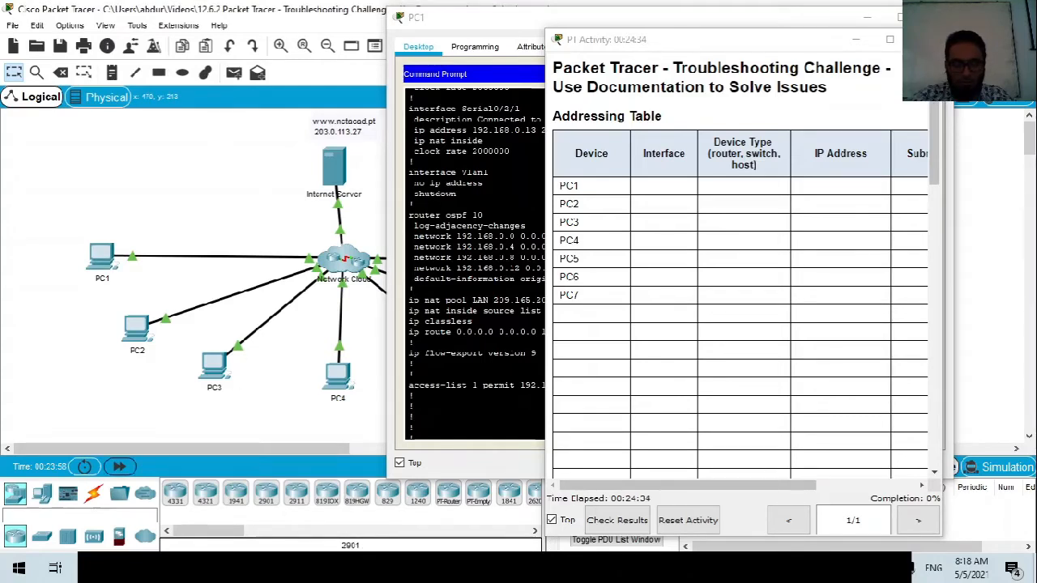
pyautogui.moveTo(472, 215); pyautogui.dragTo(478, 322)
pyautogui.click(519, 407)
pyautogui.click(613, 528)
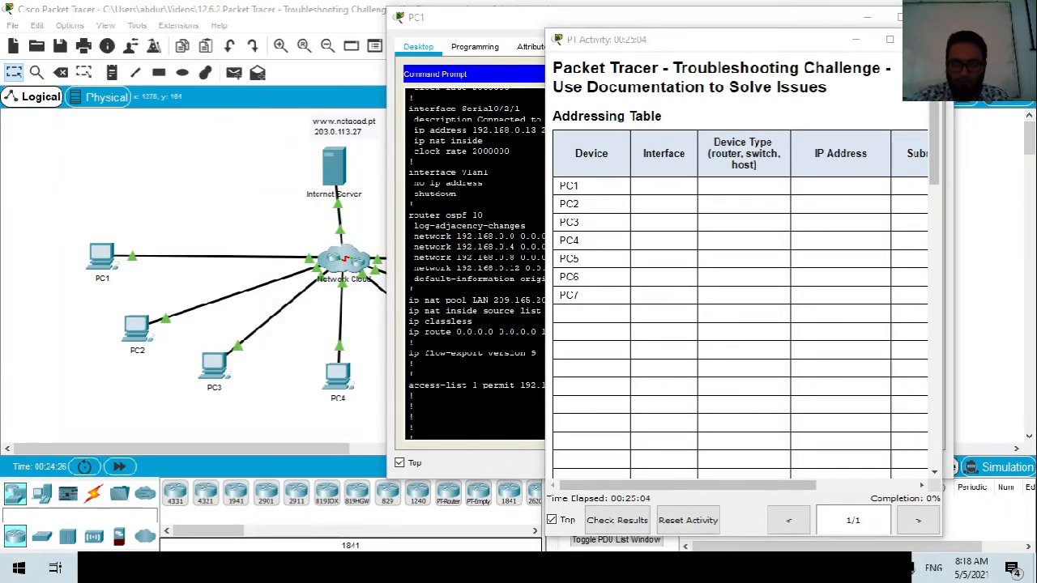
pyautogui.moveTo(647, 52); pyautogui.dragTo(706, 44)
# Minimize PC1's command prompt window to reveal the topology and activity instructions.
pyautogui.scroll(-5, 784, 347)
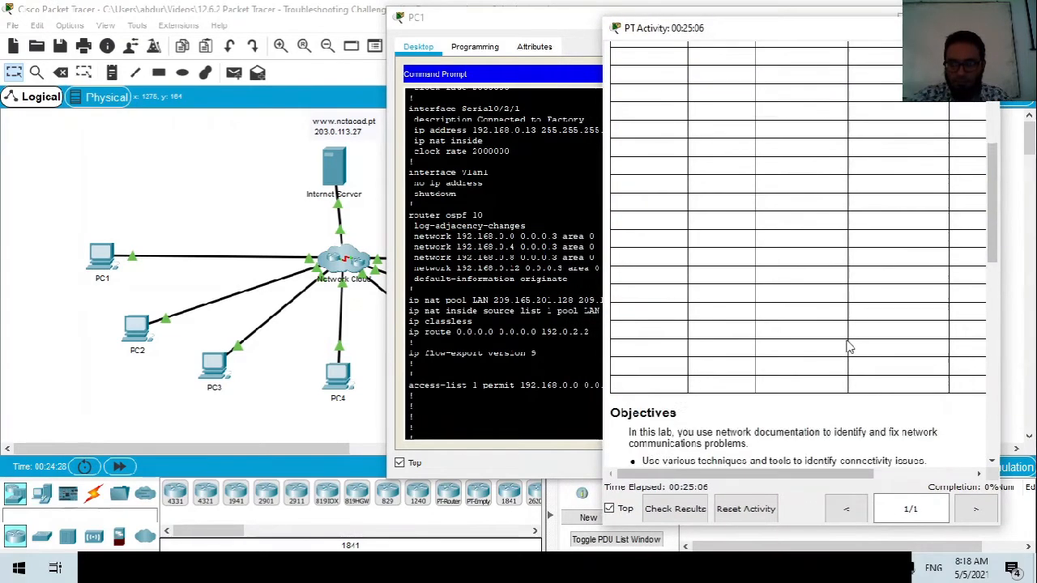
pyautogui.scroll(2, 782, 343)
pyautogui.moveTo(465, 18); pyautogui.dragTo(322, 18)
pyautogui.scroll(-10, 527, 260)
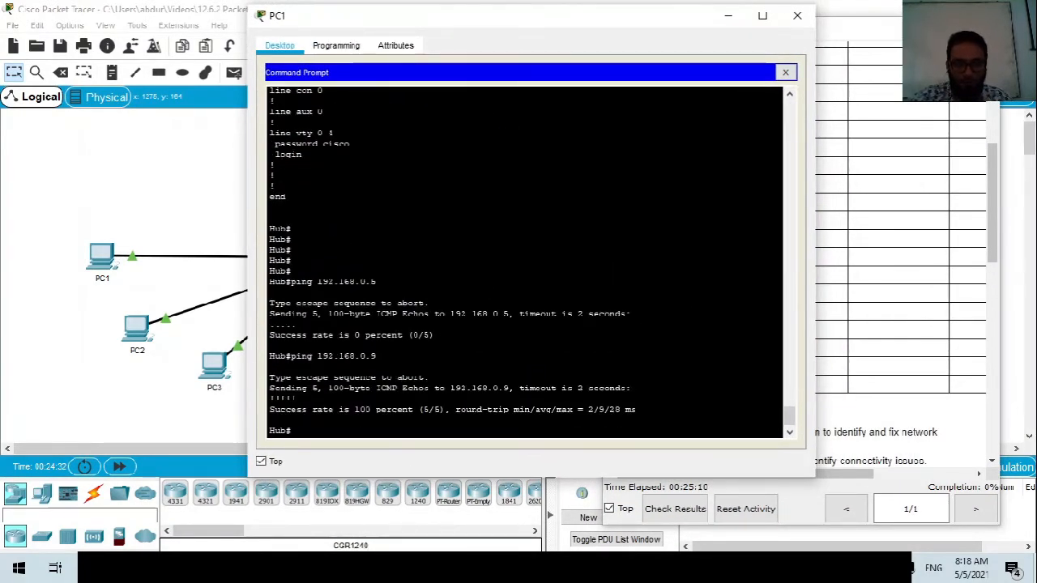
pyautogui.scroll(6, 527, 259)
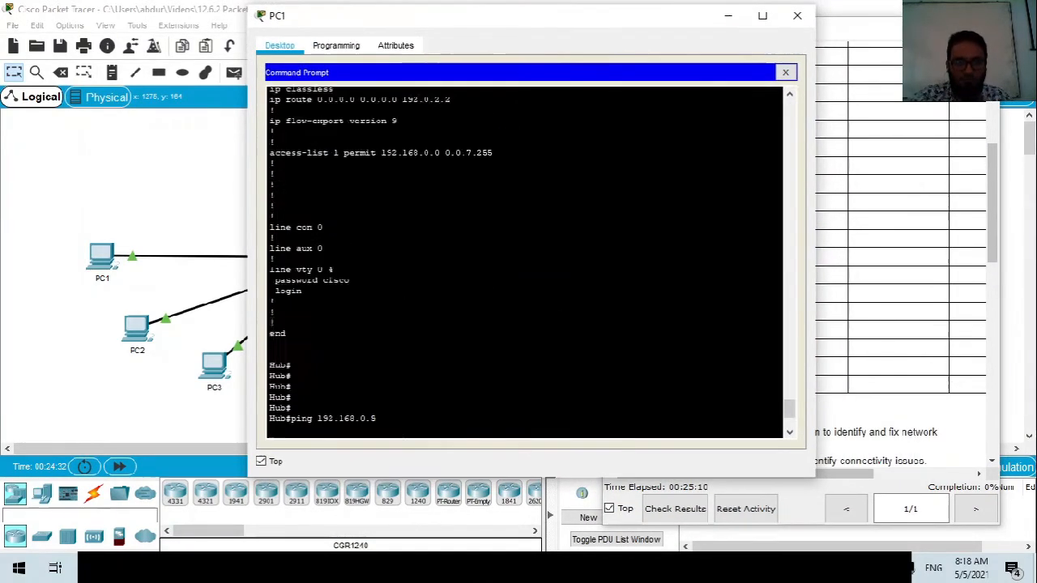
pyautogui.click(727, 18)
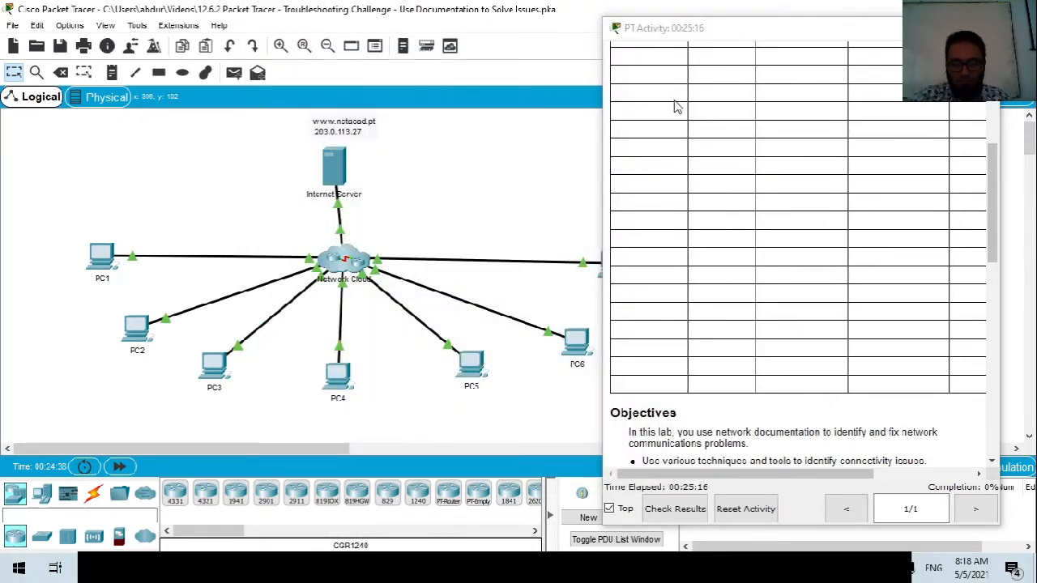
pyautogui.click(733, 567)
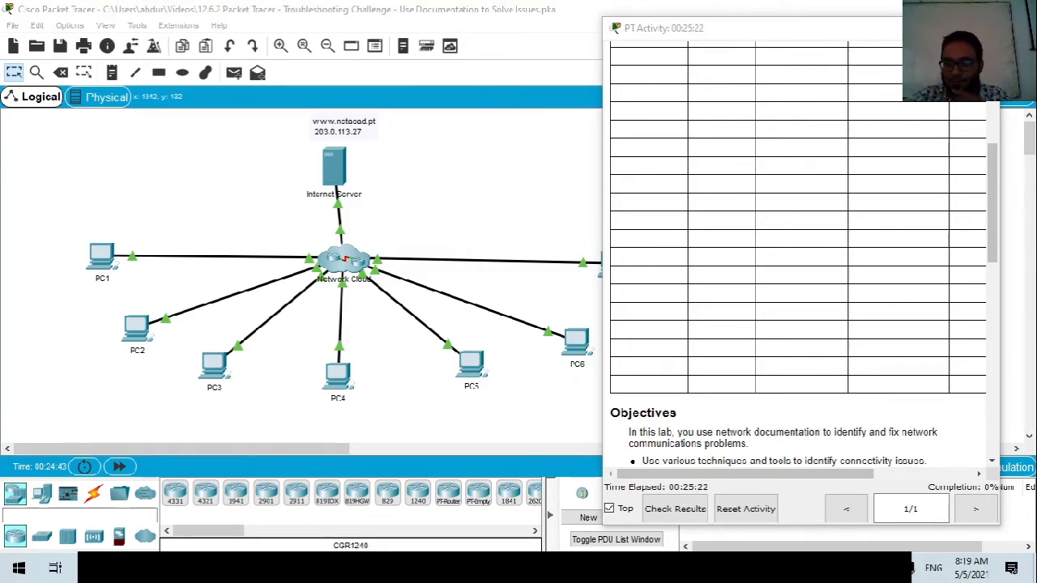
pyautogui.rightClick(767, 567)
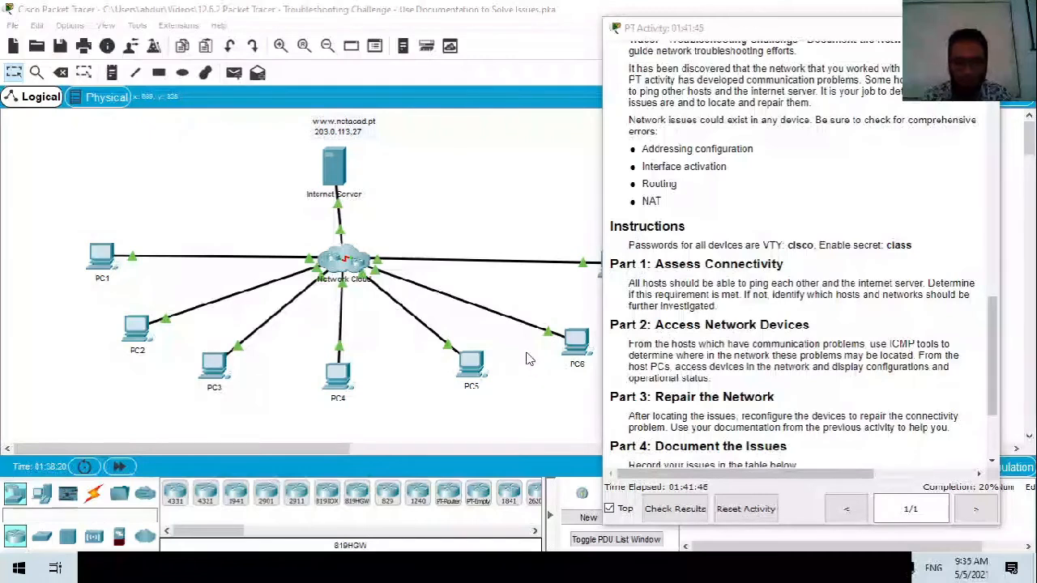
pyautogui.click(214, 366)
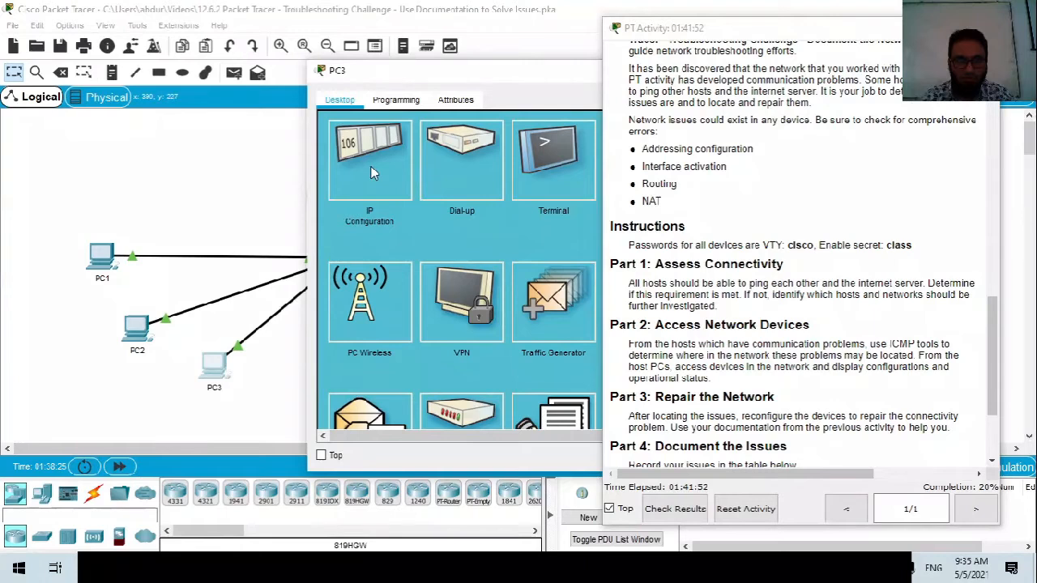
pyautogui.click(373, 172)
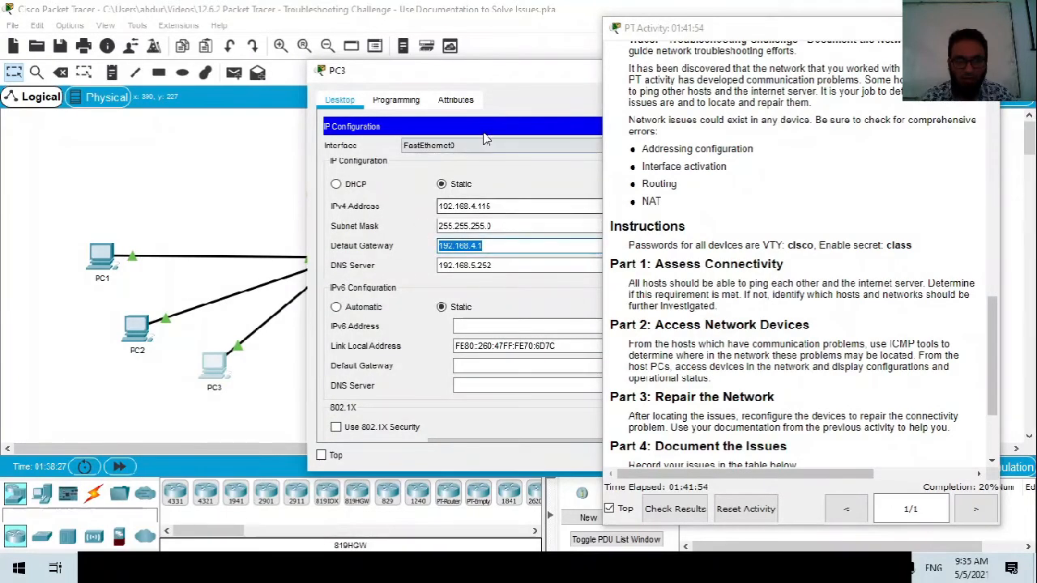
pyautogui.moveTo(493, 73); pyautogui.dragTo(321, 69)
pyautogui.hotkey('shift', 'Tab')
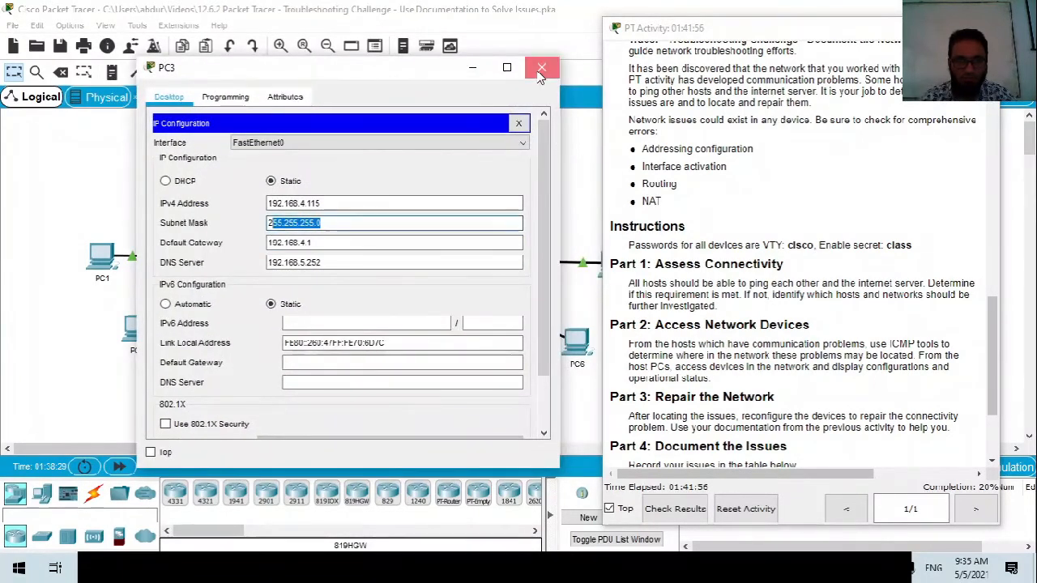
pyautogui.click(541, 69)
pyautogui.click(340, 375)
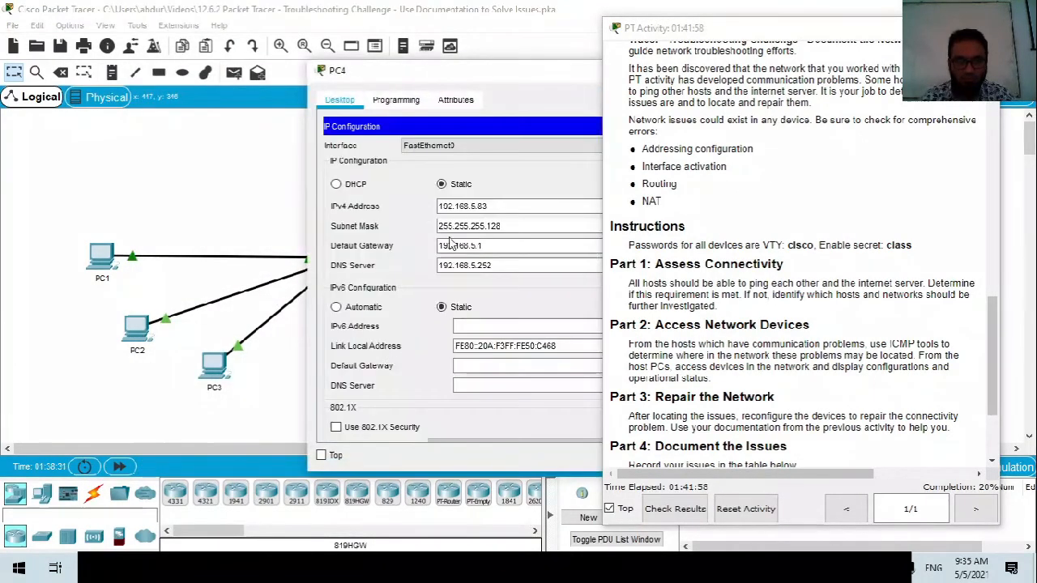
pyautogui.press('Tab')
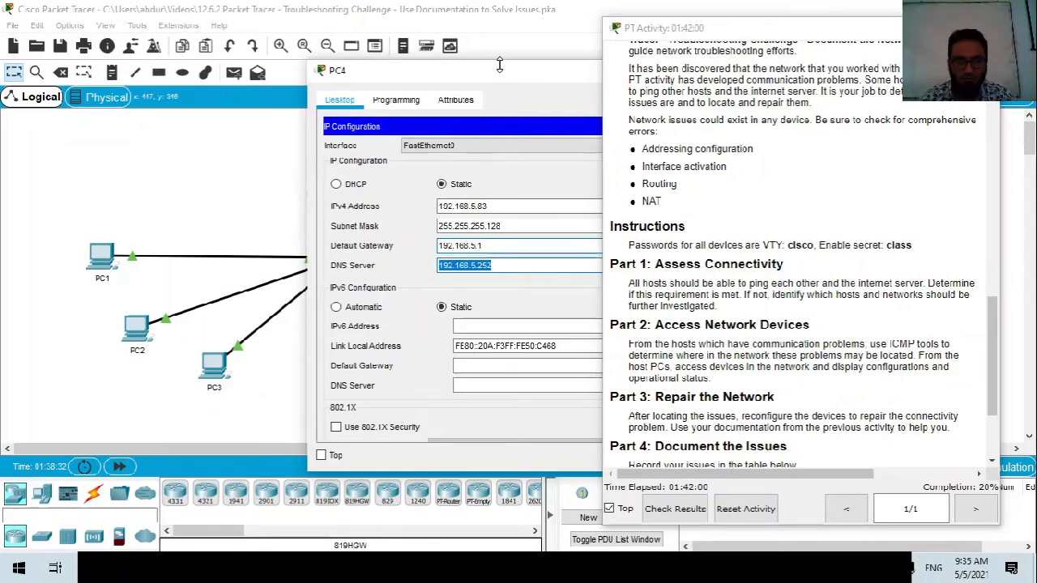
pyautogui.moveTo(499, 65); pyautogui.dragTo(299, 100)
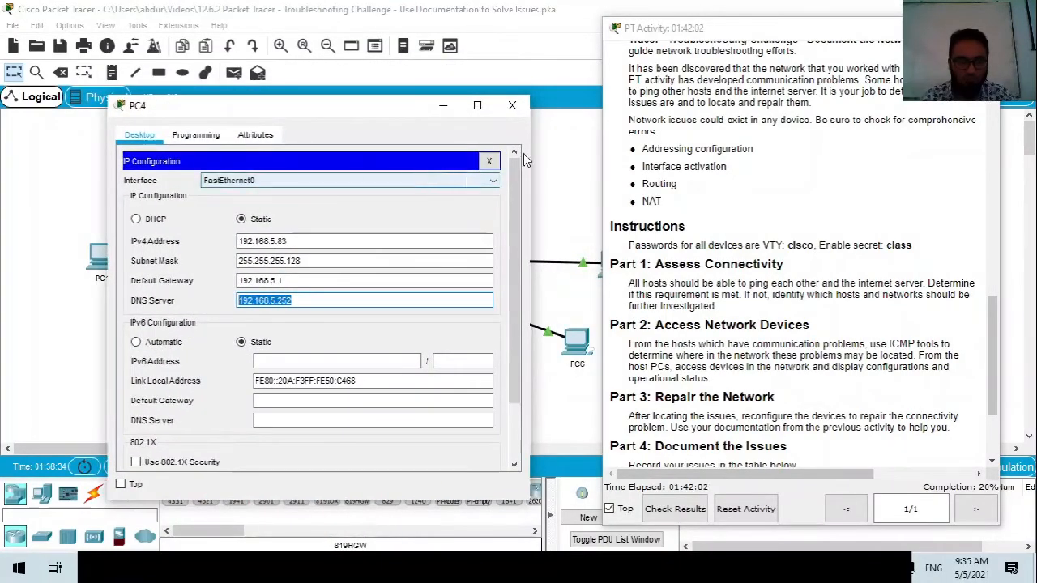
pyautogui.click(512, 106)
pyautogui.click(468, 375)
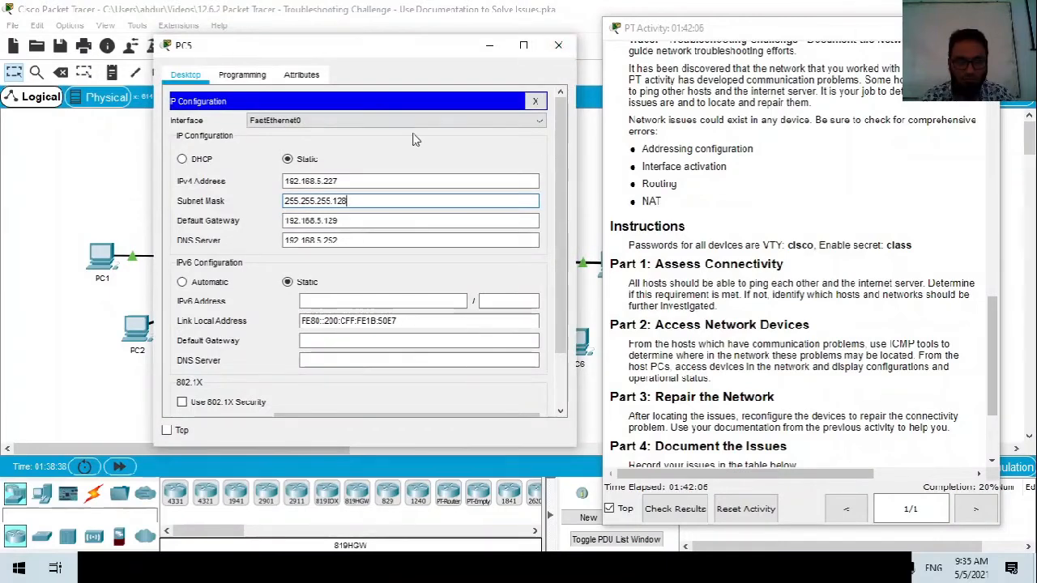
pyautogui.press('Tab')
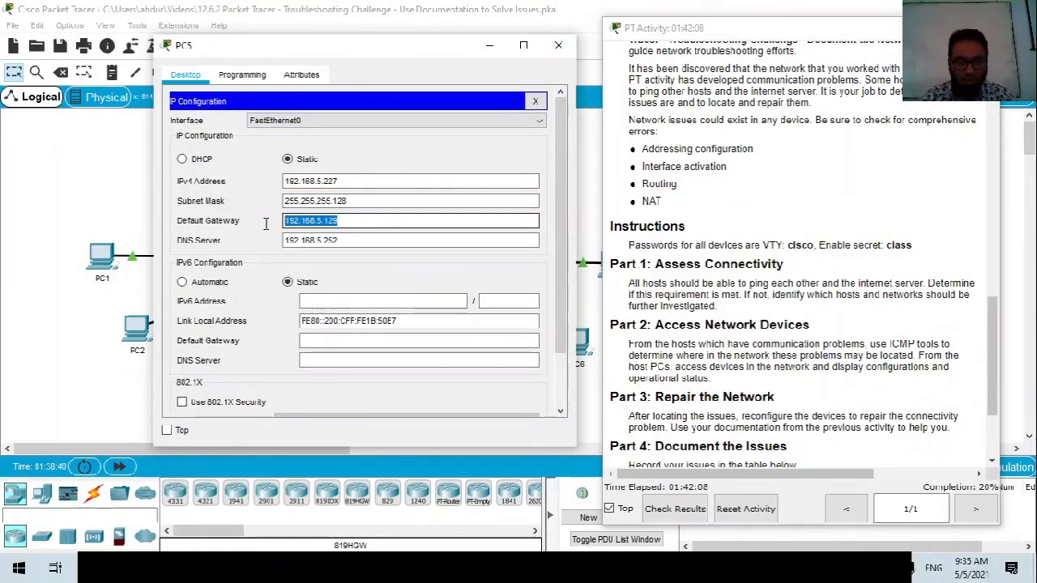
pyautogui.doubleClick(353, 218)
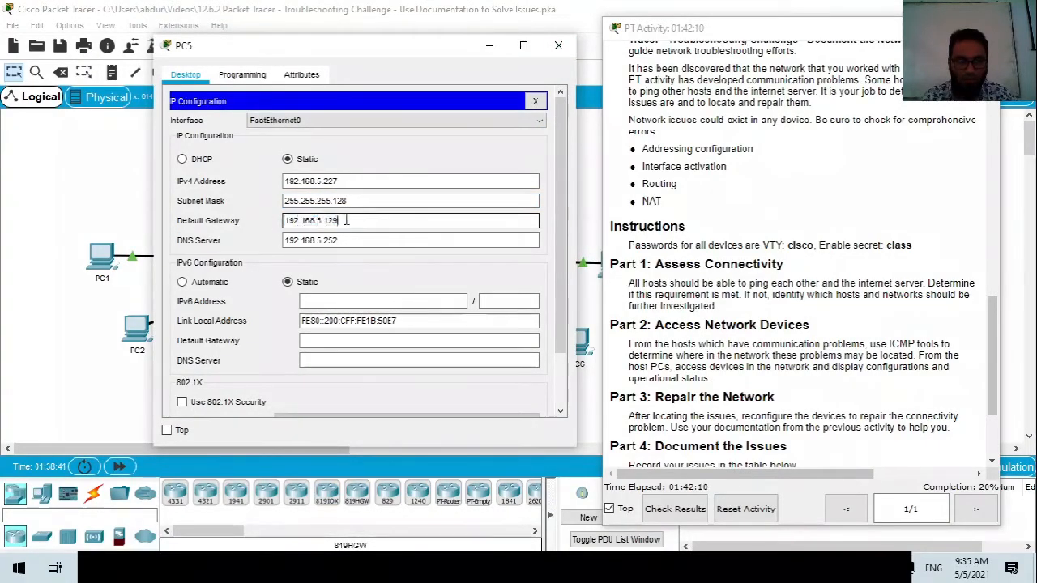
pyautogui.click(360, 227)
pyautogui.hotkey('shift', 'Left')
pyautogui.hotkey('shift', 'Left')
pyautogui.hotkey('shift', 'Left')
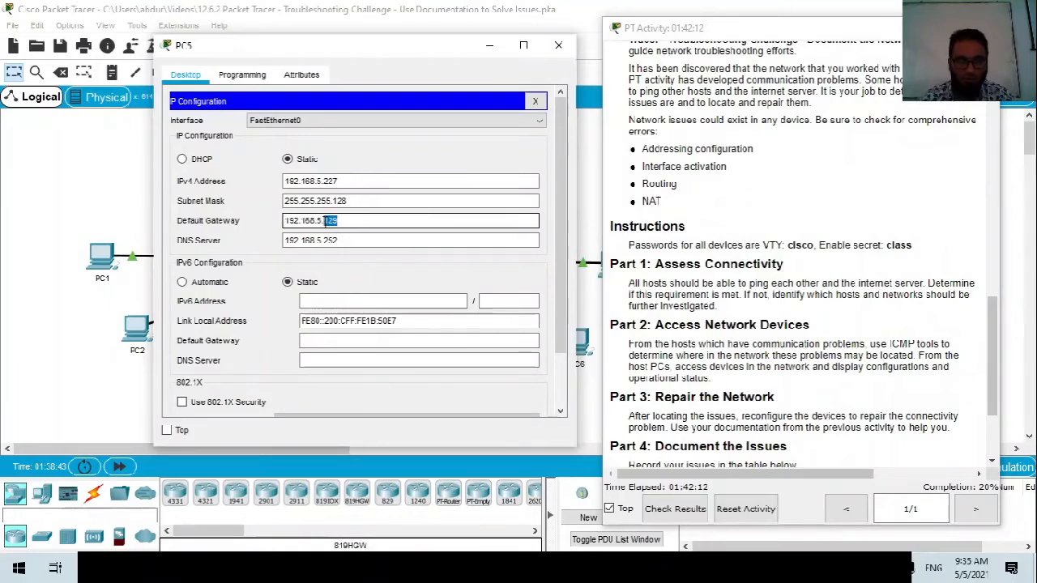
pyautogui.moveTo(350, 201); pyautogui.dragTo(337, 197)
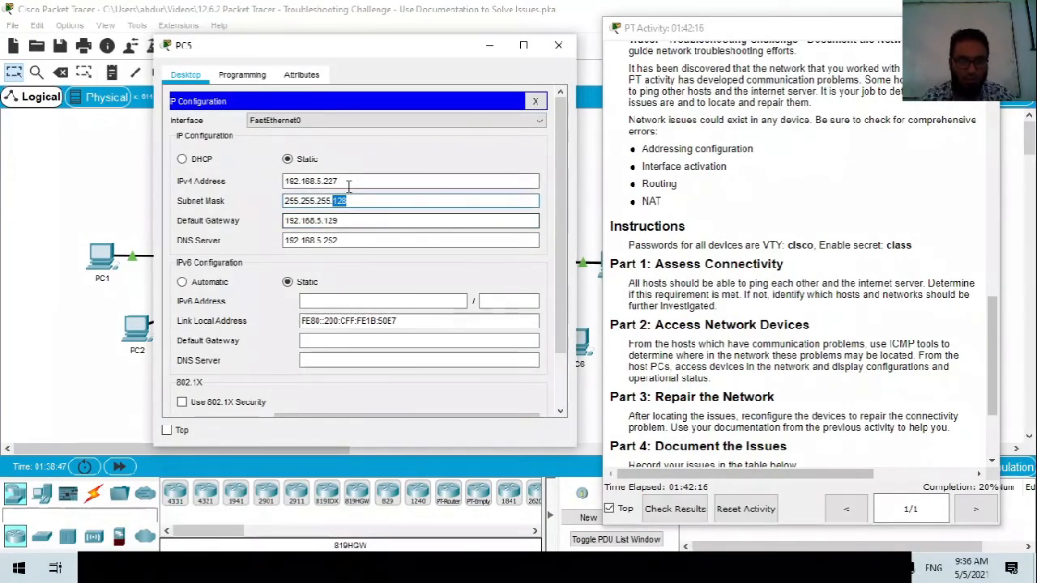
pyautogui.moveTo(350, 180); pyautogui.dragTo(328, 181)
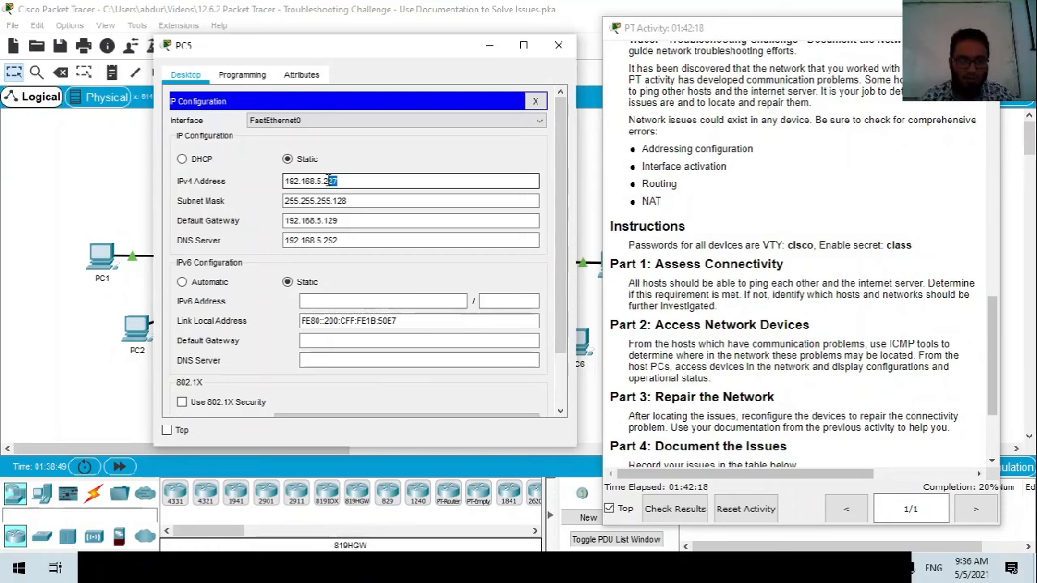
pyautogui.click(372, 184)
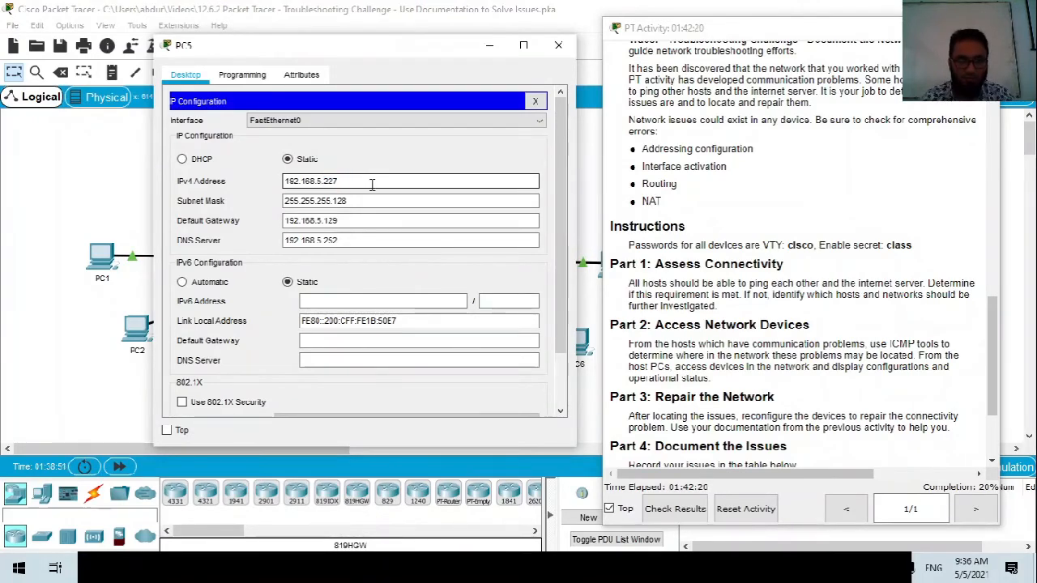
pyautogui.click(558, 45)
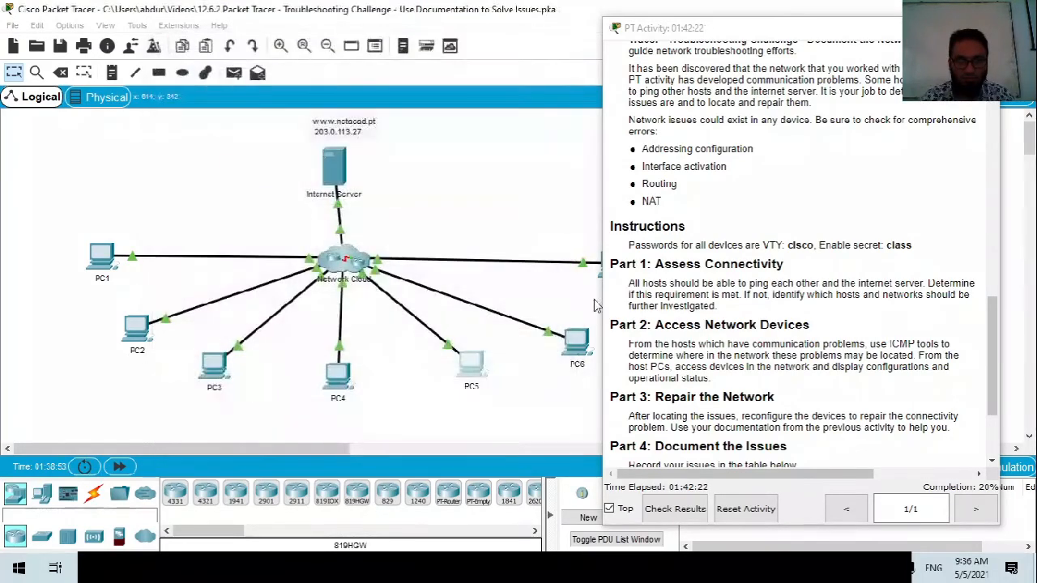
pyautogui.click(575, 343)
pyautogui.click(363, 172)
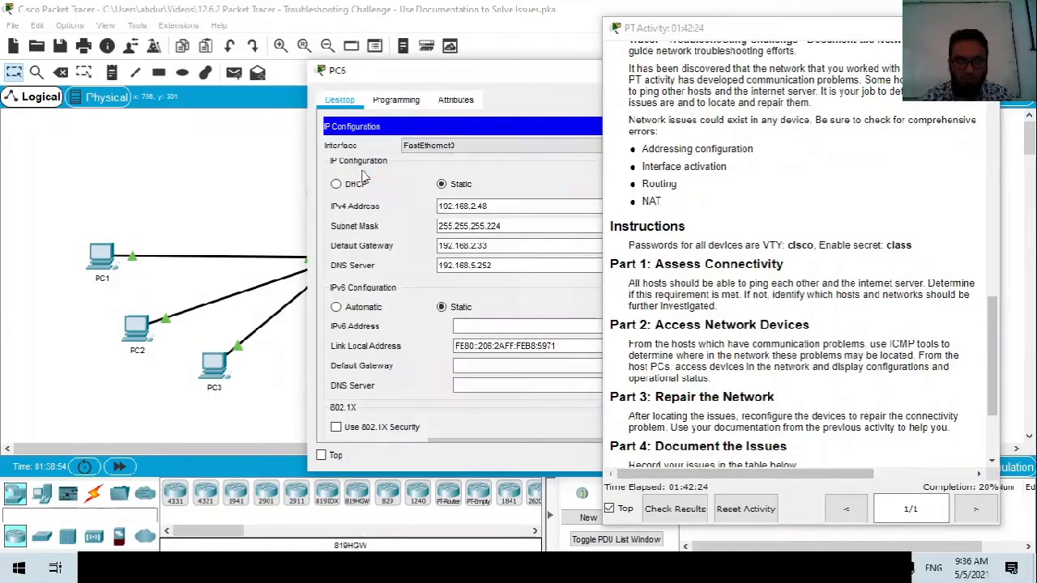
pyautogui.moveTo(491, 81); pyautogui.dragTo(240, 102)
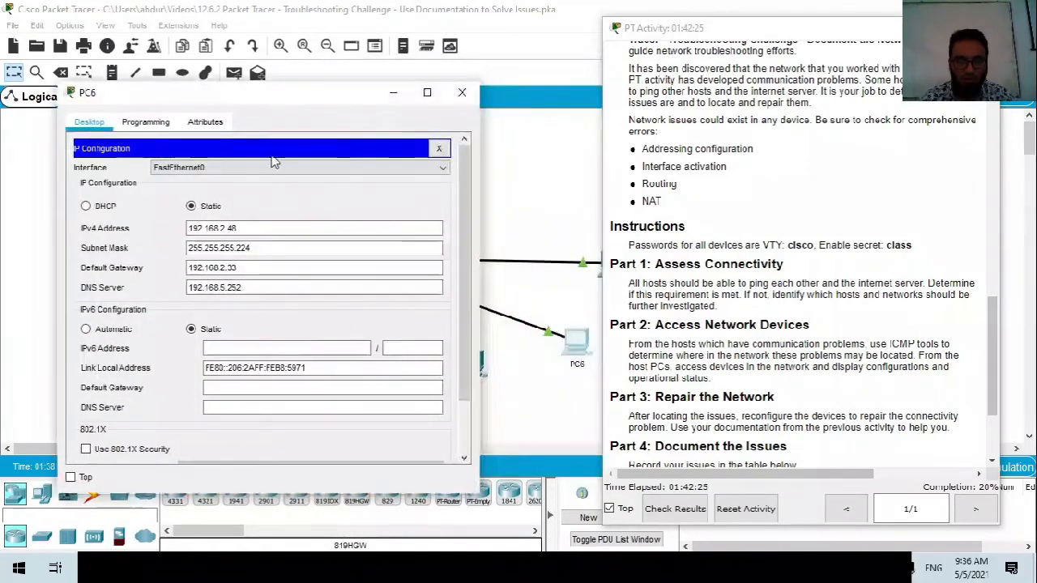
pyautogui.doubleClick(250, 269)
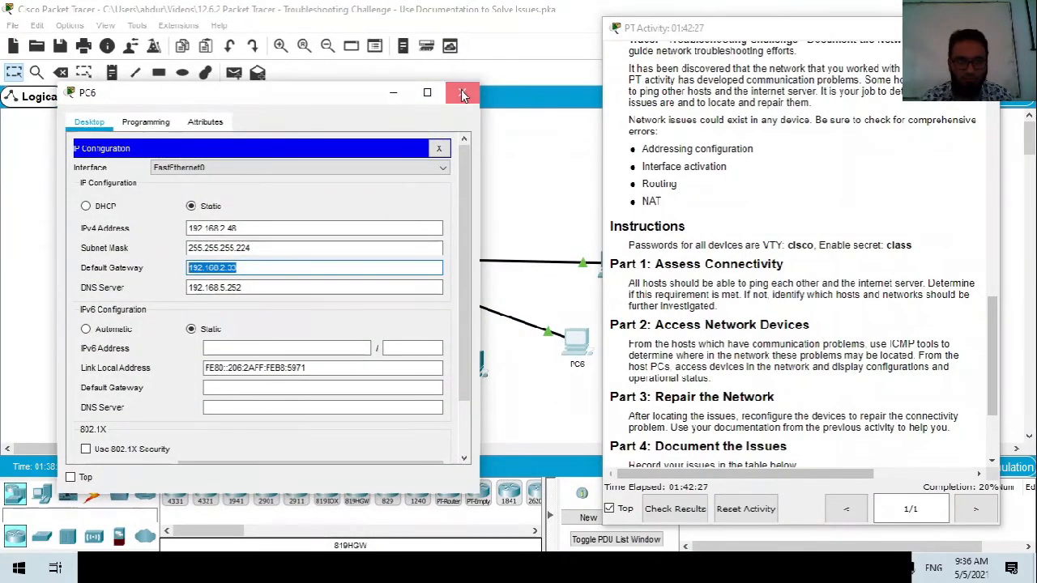
pyautogui.click(461, 93)
pyautogui.moveTo(286, 444); pyautogui.dragTo(392, 443)
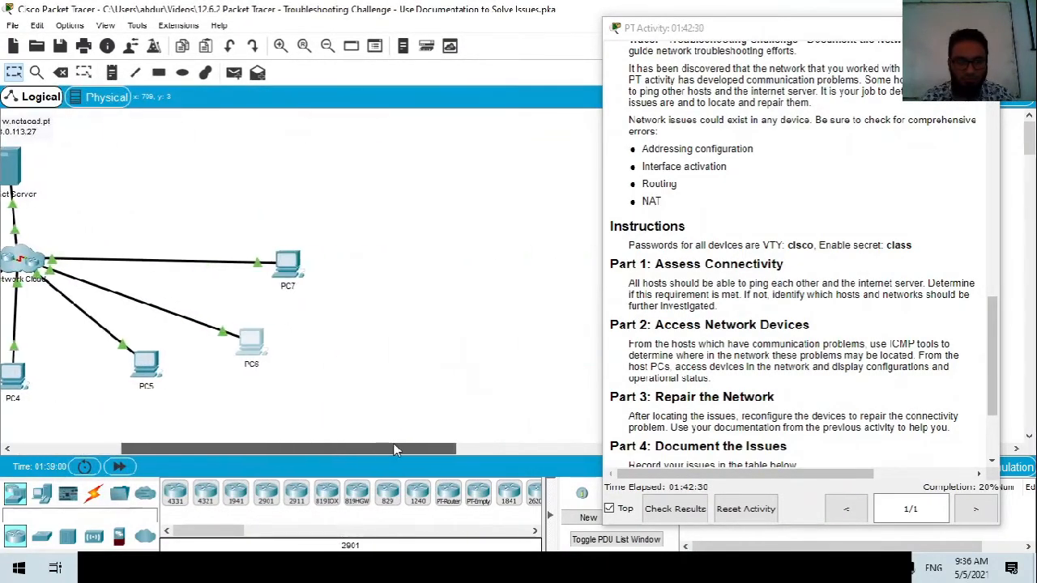
pyautogui.click(304, 267)
pyautogui.click(359, 138)
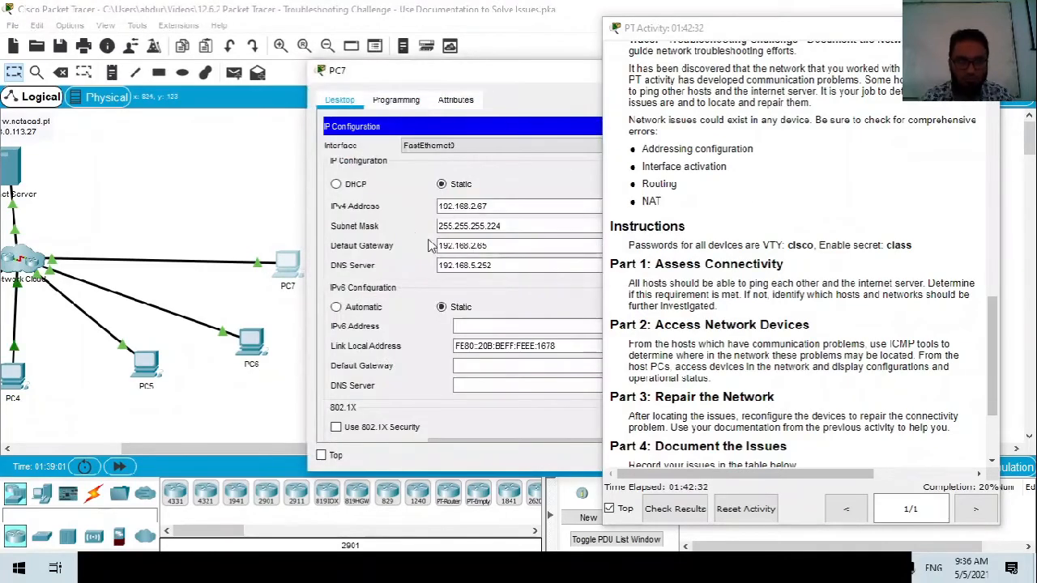
pyautogui.moveTo(527, 84); pyautogui.dragTo(340, 97)
pyautogui.click(536, 92)
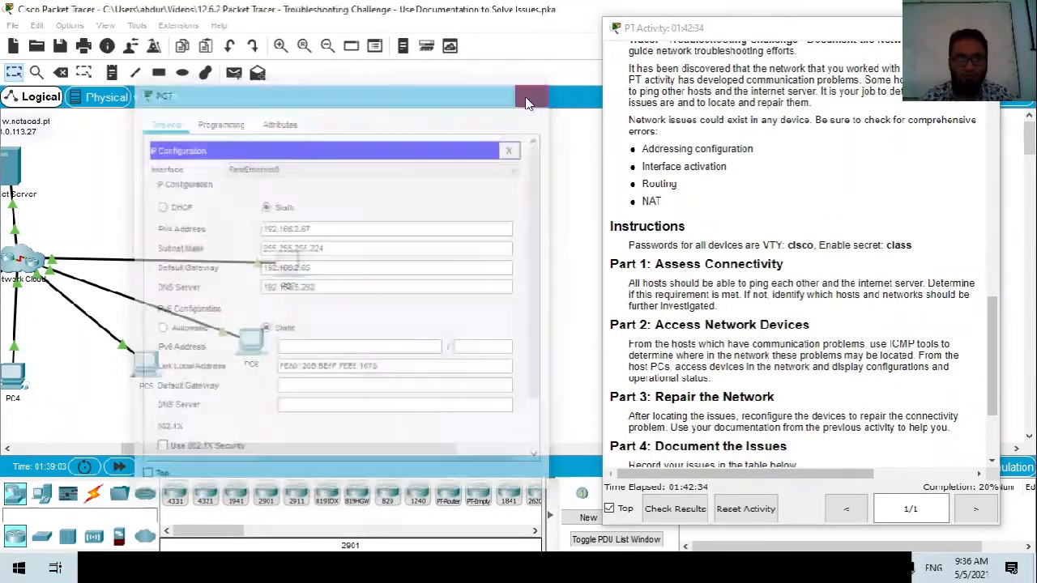
pyautogui.moveTo(326, 444); pyautogui.dragTo(236, 455)
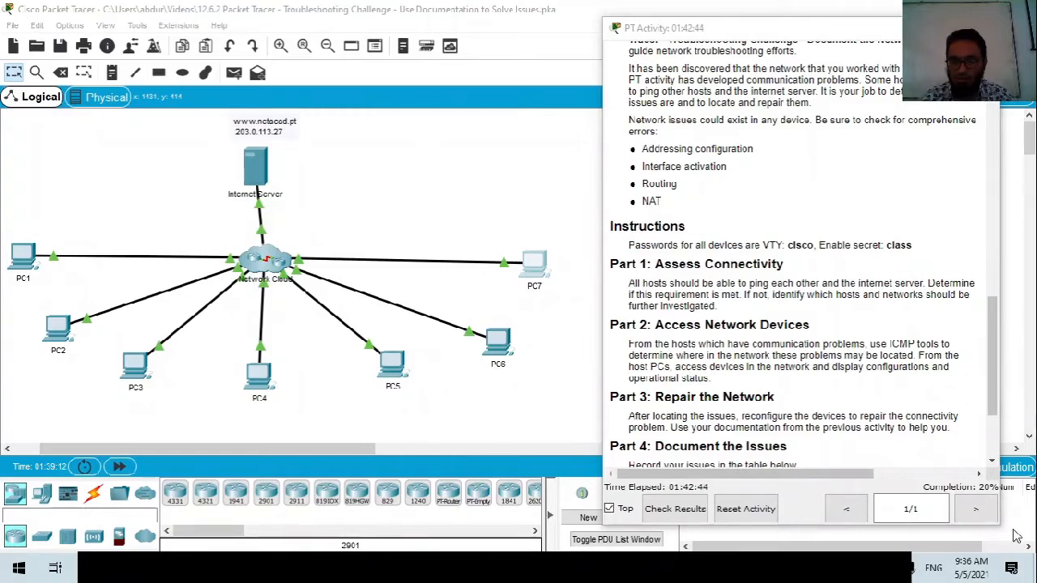
# Return focus to the topology workspace and reopen PC1's device window.
pyautogui.click(542, 414)
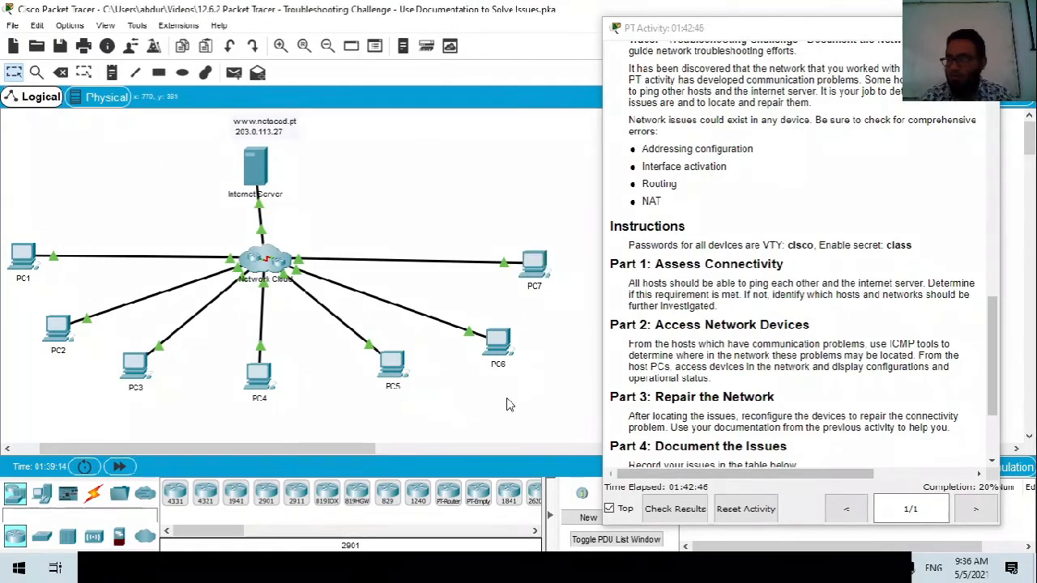
pyautogui.click(25, 259)
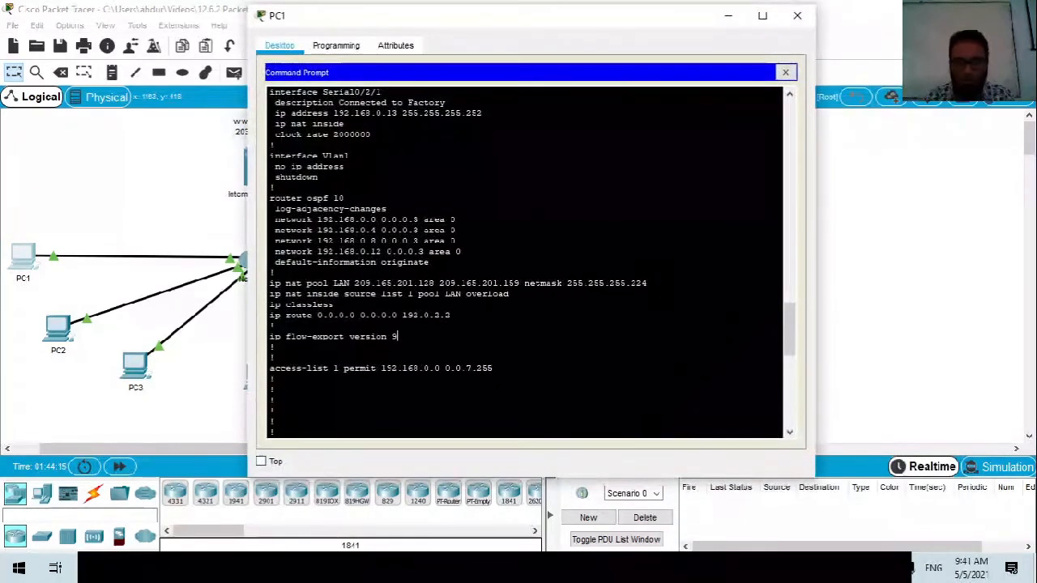
# Fix the mistyped command and telnet from PC1 to Branch-1 at 192.168.1.1.
pyautogui.scroll(-10, 524, 262)
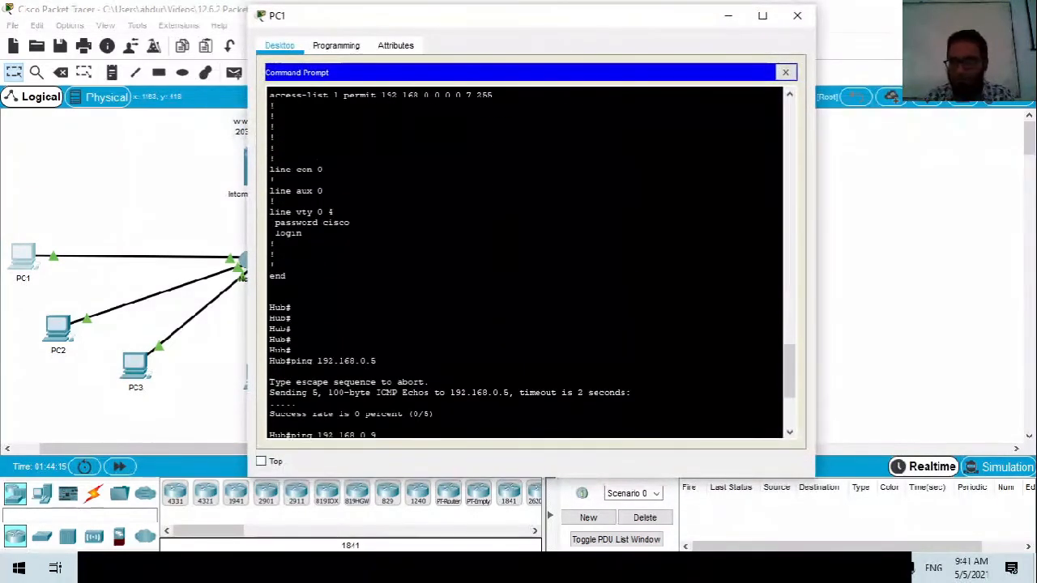
pyautogui.press('Return')
pyautogui.press('Return')
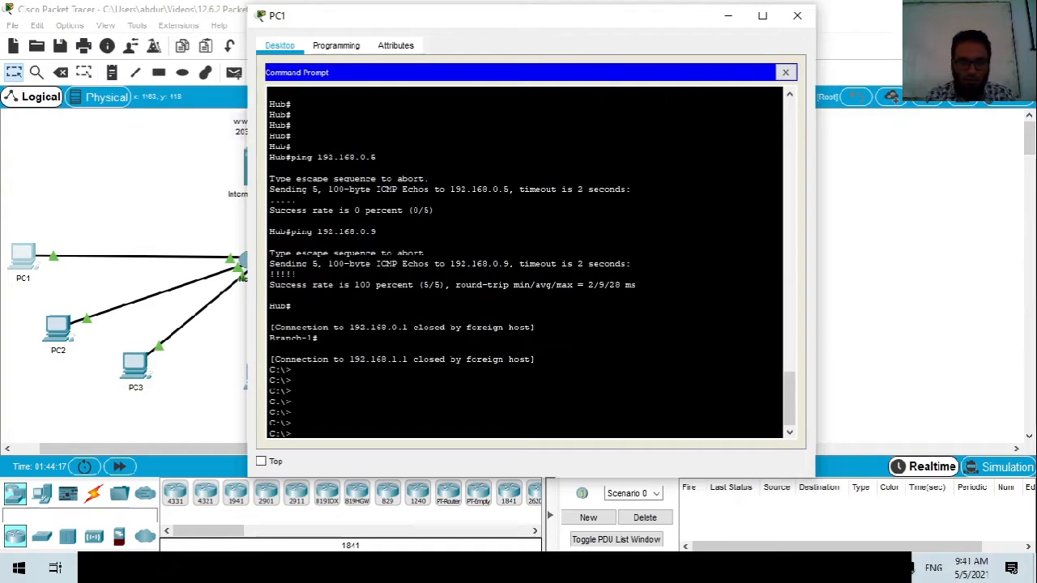
pyautogui.scroll(8, 525, 263)
pyautogui.scroll(1, 525, 262)
pyautogui.scroll(-10, 525, 262)
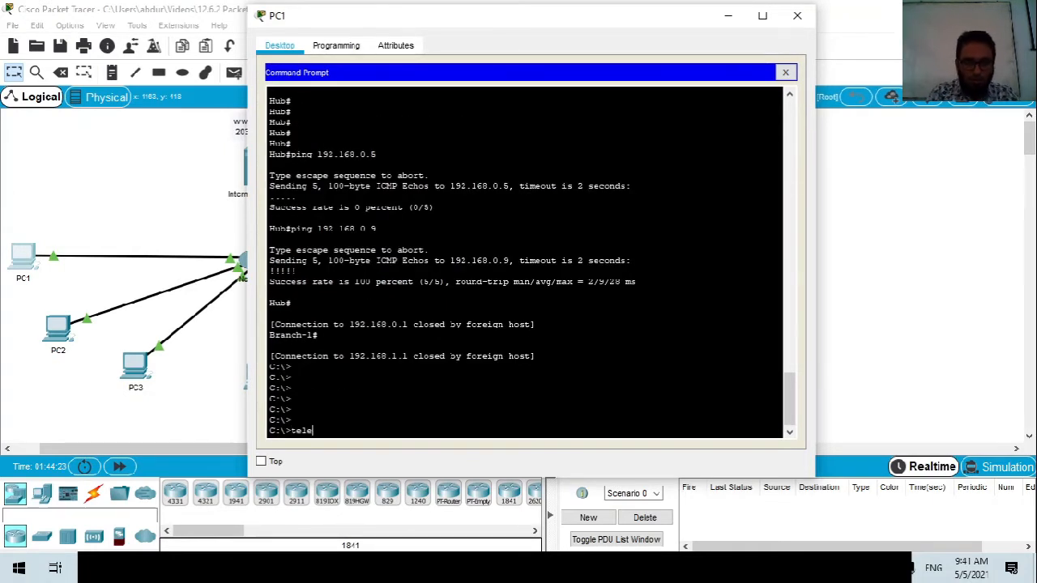
pyautogui.press('BackSpace')
pyautogui.press('BackSpace')
pyautogui.press('BackSpace')
pyautogui.write('net 192.168.1.1')
pyautogui.press('Return')
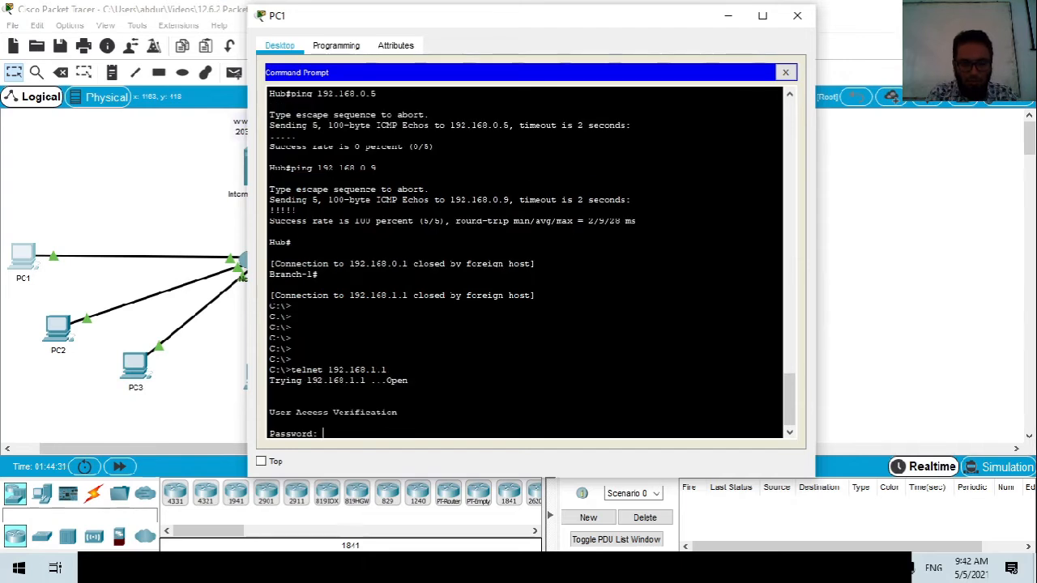
# Enter the VTY and enable passwords to reach Branch-1#, and type sh ip int br.
pyautogui.press('Return')
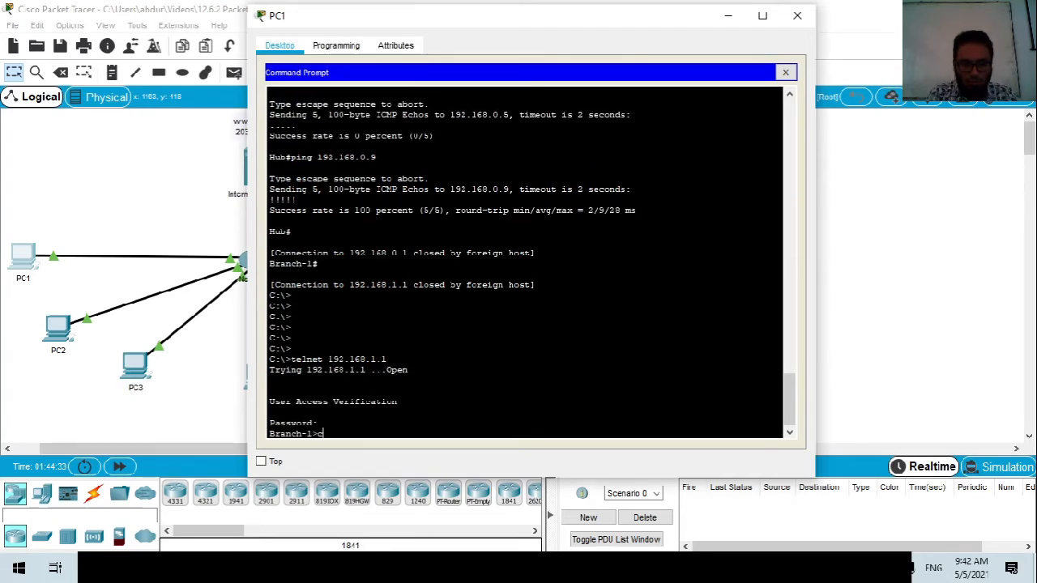
pyautogui.press('Return')
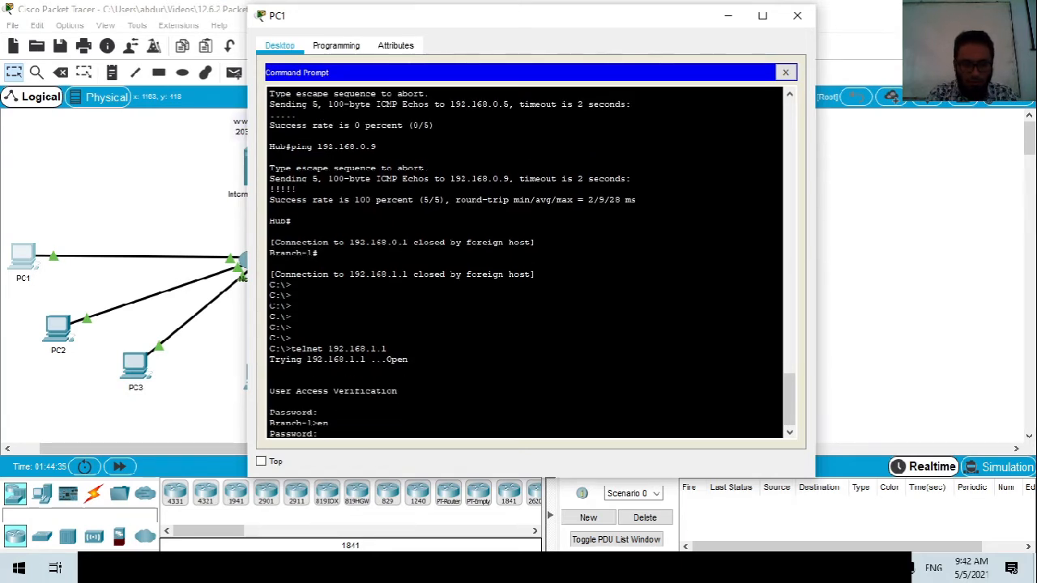
pyautogui.press('Return')
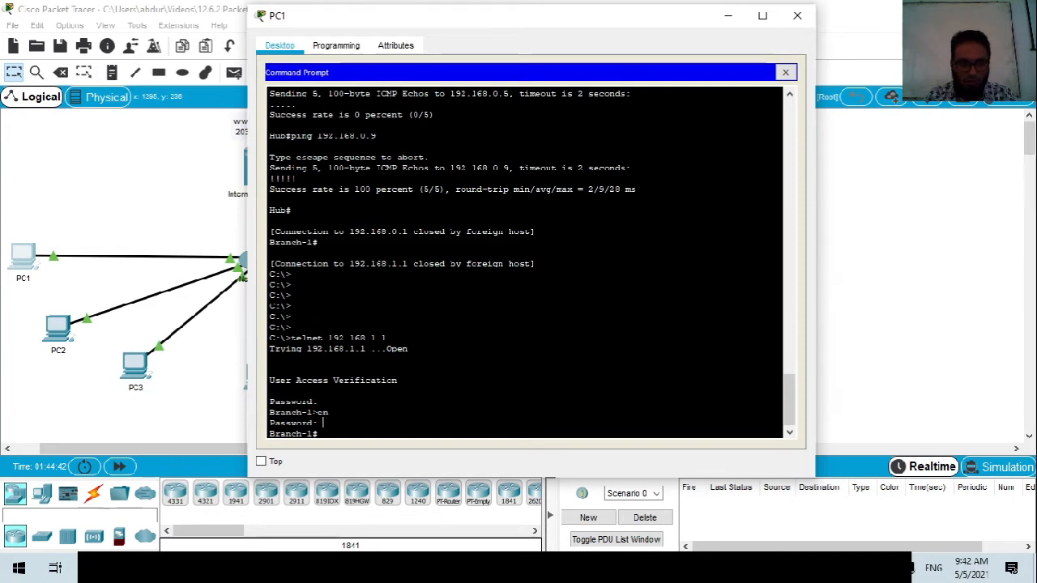
pyautogui.write('sh ip int br')
# List Branch-1's interfaces, checking Gi0/0/0 at 192.168.1.1 and Serial0/1/0 at 192.168.0.2.
pyautogui.press('Return')
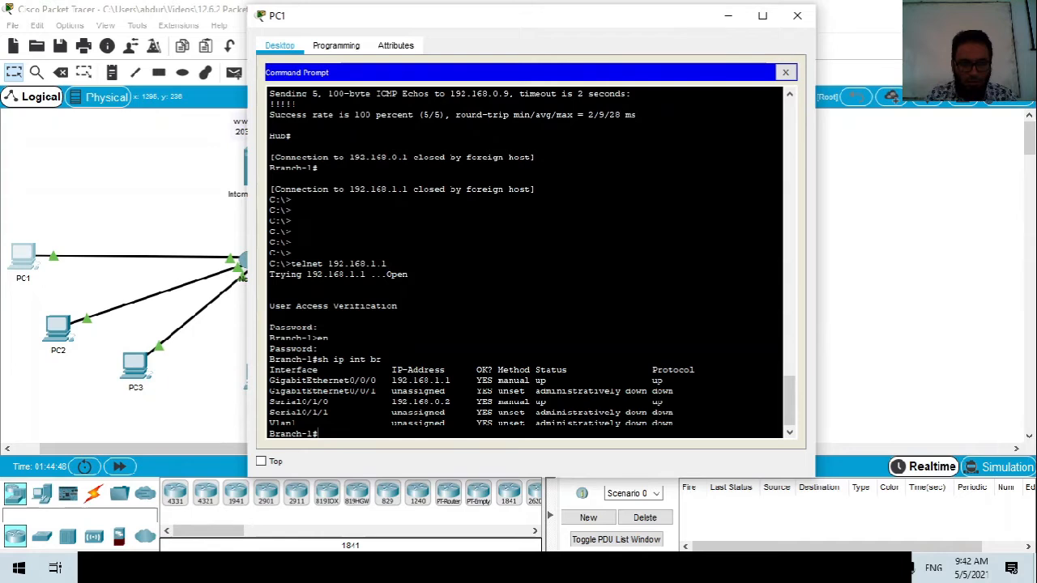
pyautogui.moveTo(280, 381); pyautogui.dragTo(451, 380)
pyautogui.moveTo(266, 413); pyautogui.dragTo(344, 401)
pyautogui.click(344, 401)
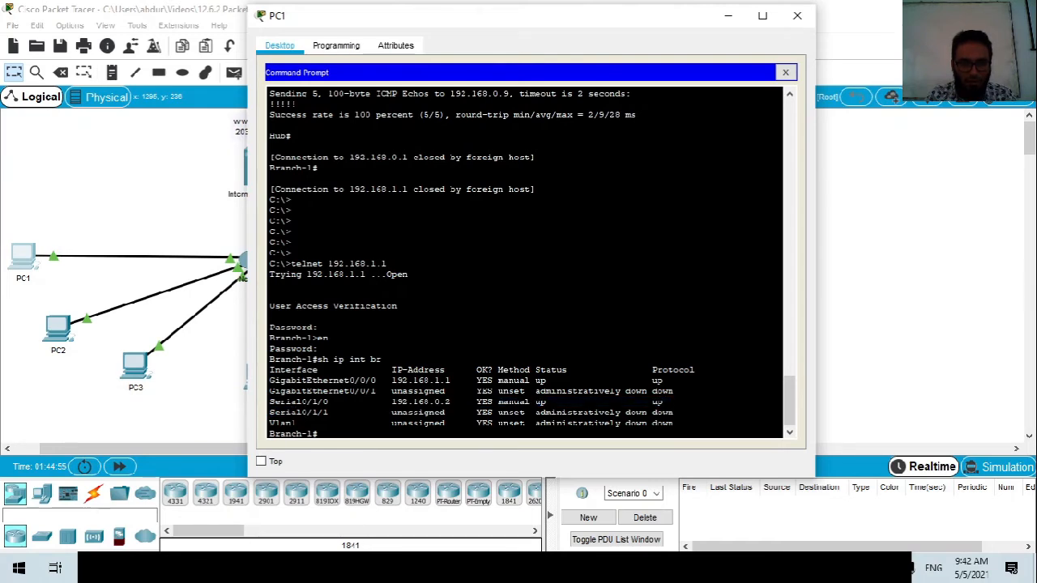
pyautogui.moveTo(397, 401); pyautogui.dragTo(455, 402)
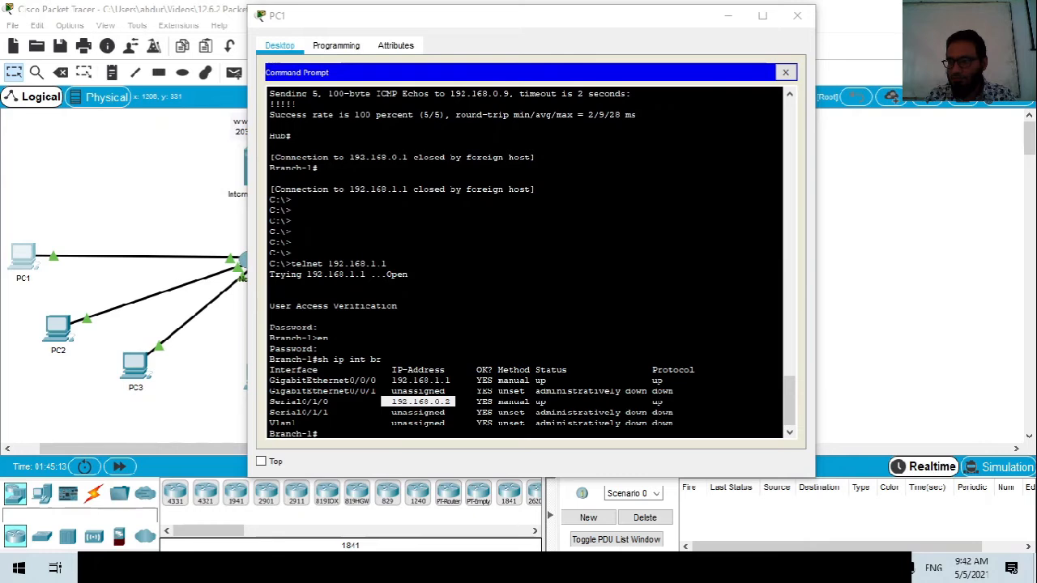
pyautogui.click(339, 434)
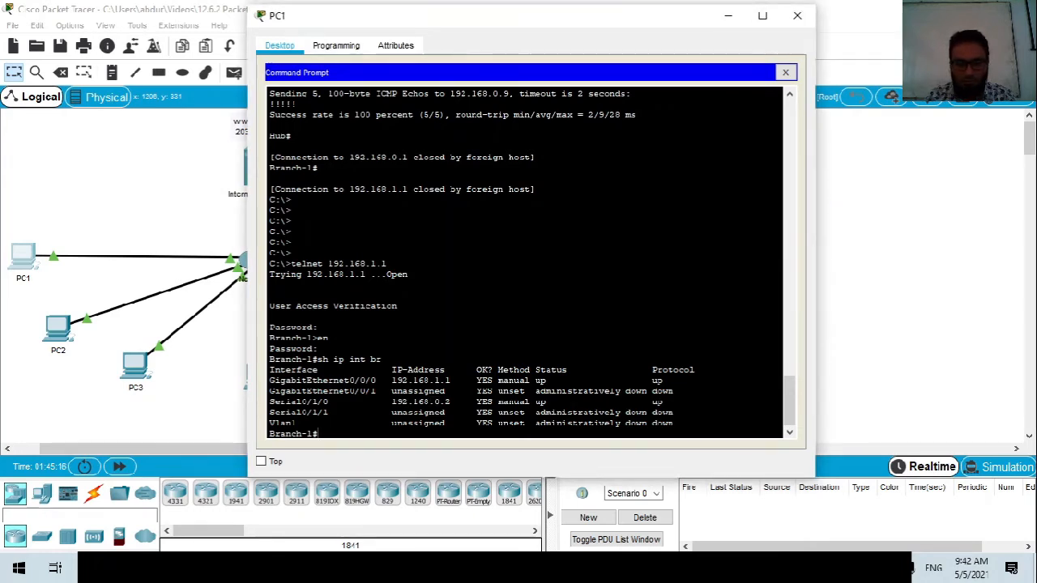
# Move PC1's window aside to show the topology, recheck both interface rows, and type sh ip route.
pyautogui.moveTo(464, 24); pyautogui.dragTo(590, 57)
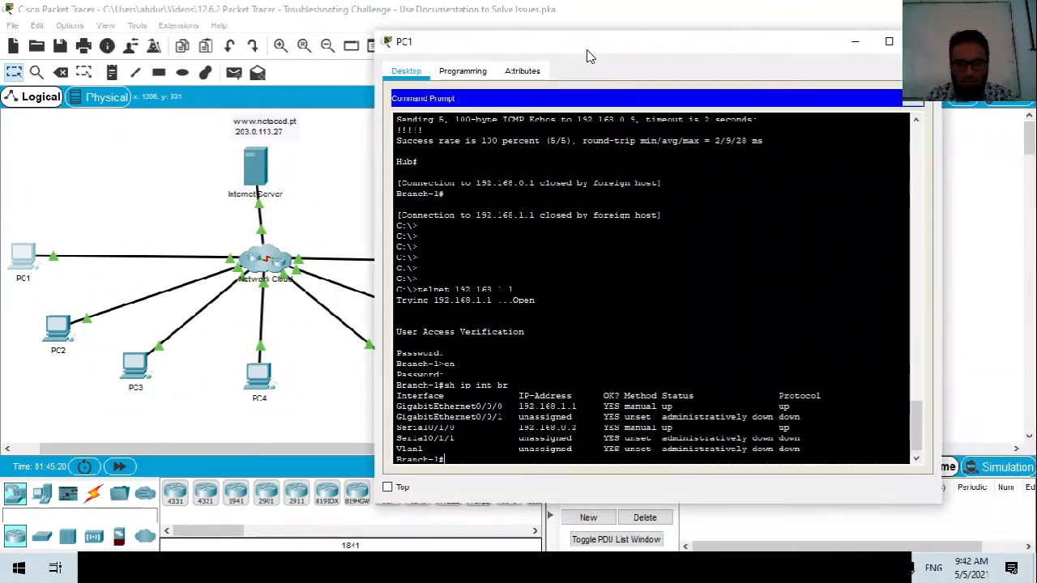
pyautogui.moveTo(796, 406); pyautogui.dragTo(827, 396)
pyautogui.moveTo(797, 428); pyautogui.dragTo(769, 417)
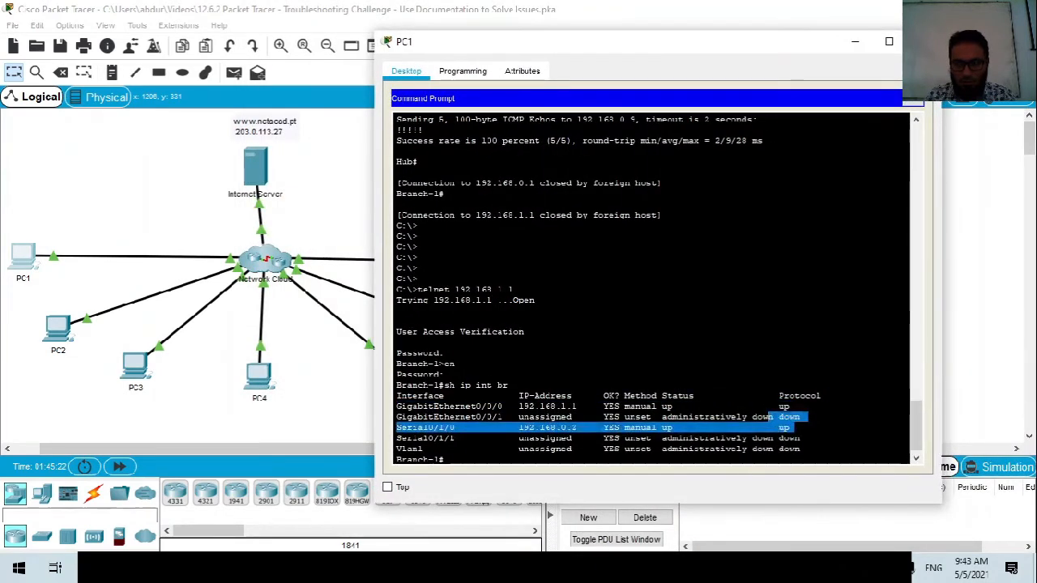
pyautogui.click(502, 461)
pyautogui.write('sh ip')
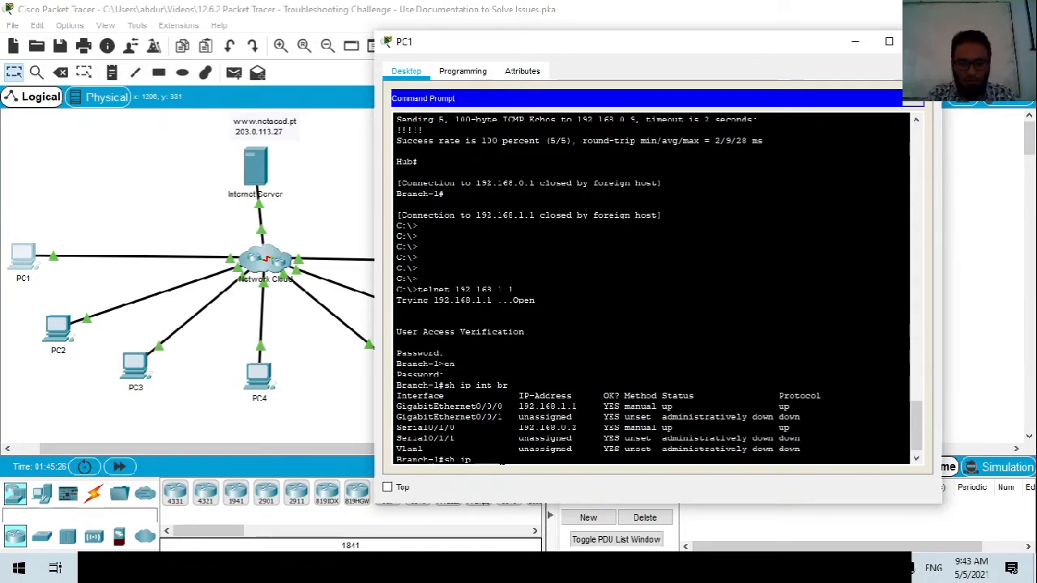
pyautogui.write(' route')
# Display Branch-1's routing table, reviewing the 192.168.0.x/30, 192.168.3.0, 192.168.5.x and 192.168.6.0 routes.
pyautogui.press('Return')
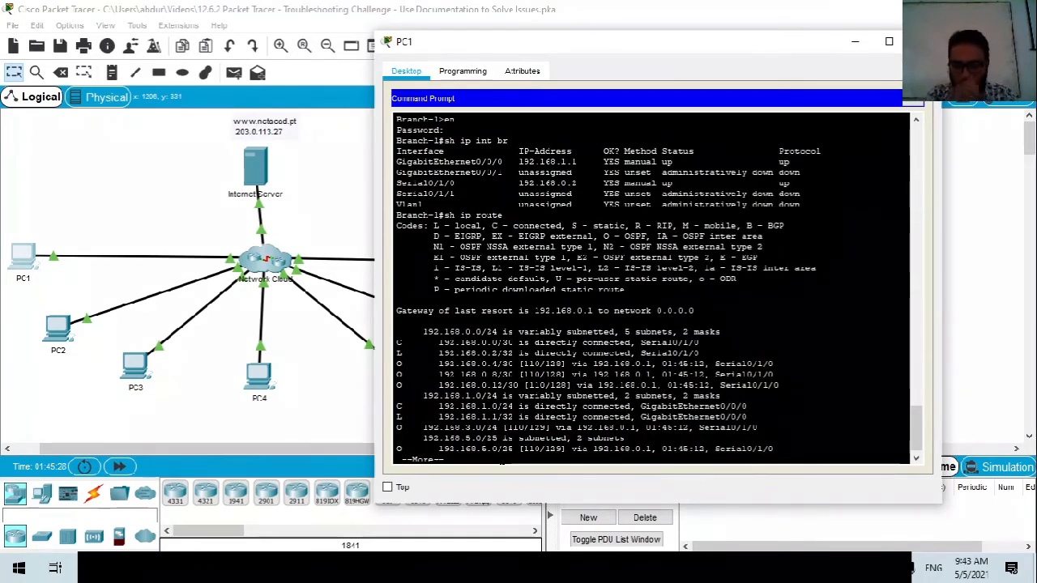
pyautogui.press('space')
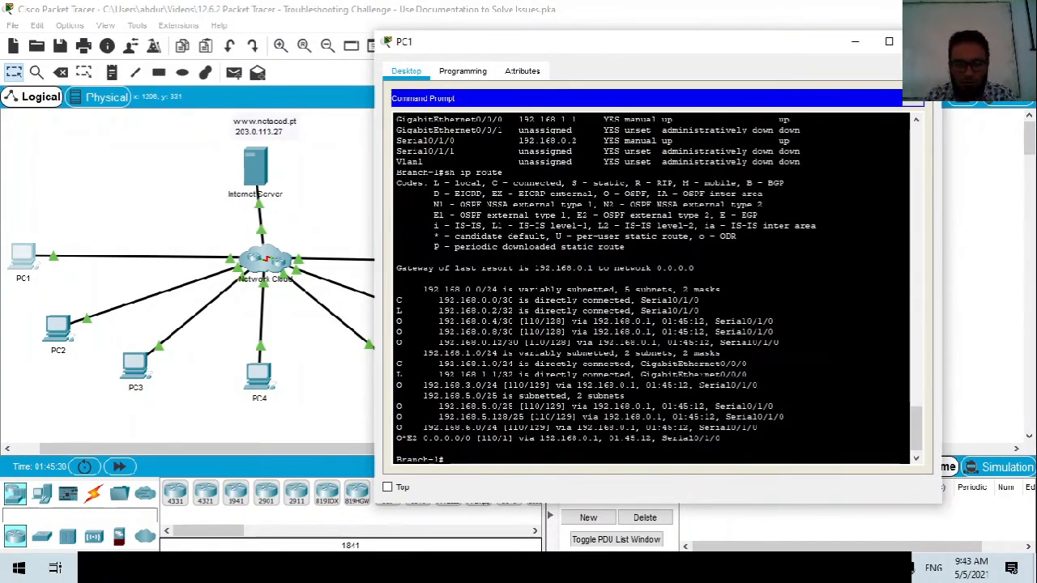
pyautogui.moveTo(396, 317); pyautogui.dragTo(779, 343)
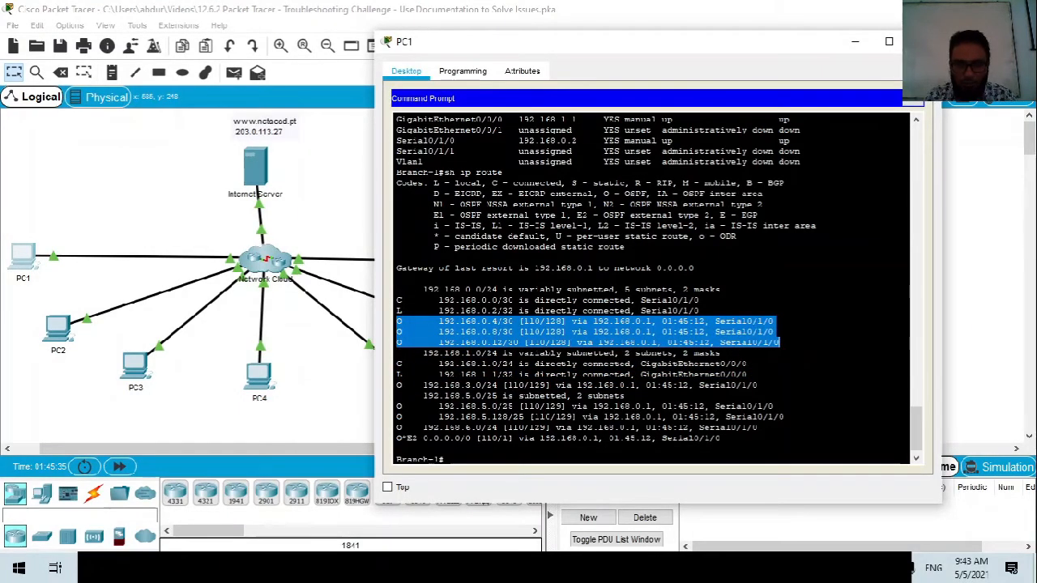
pyautogui.moveTo(400, 384); pyautogui.dragTo(758, 384)
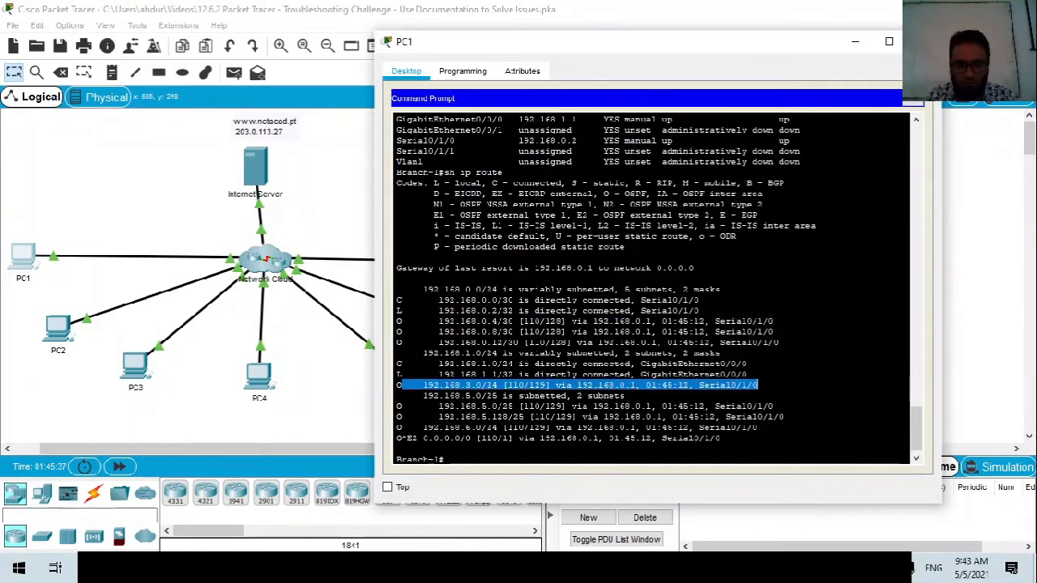
pyautogui.moveTo(399, 406); pyautogui.dragTo(758, 427)
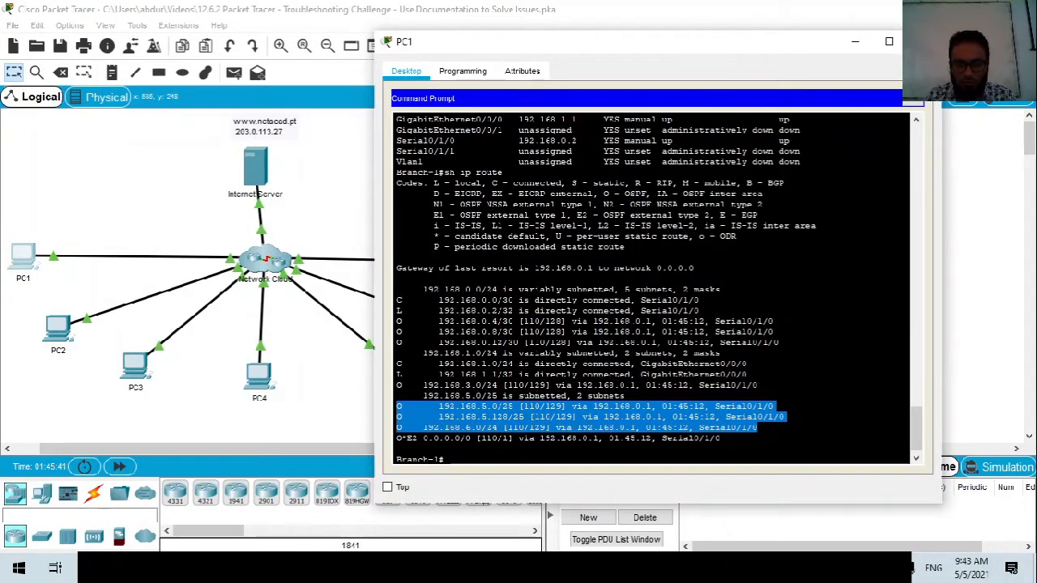
pyautogui.click(640, 353)
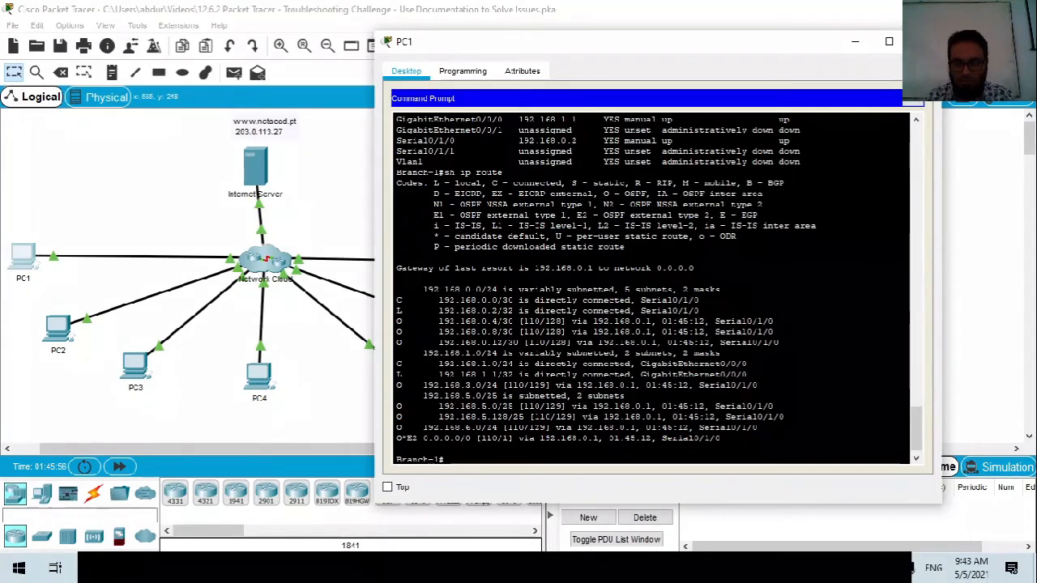
# Move the activity instructions aside and check the 192.168.0.4/30 route's next hop 192.168.0.1.
pyautogui.click(489, 472)
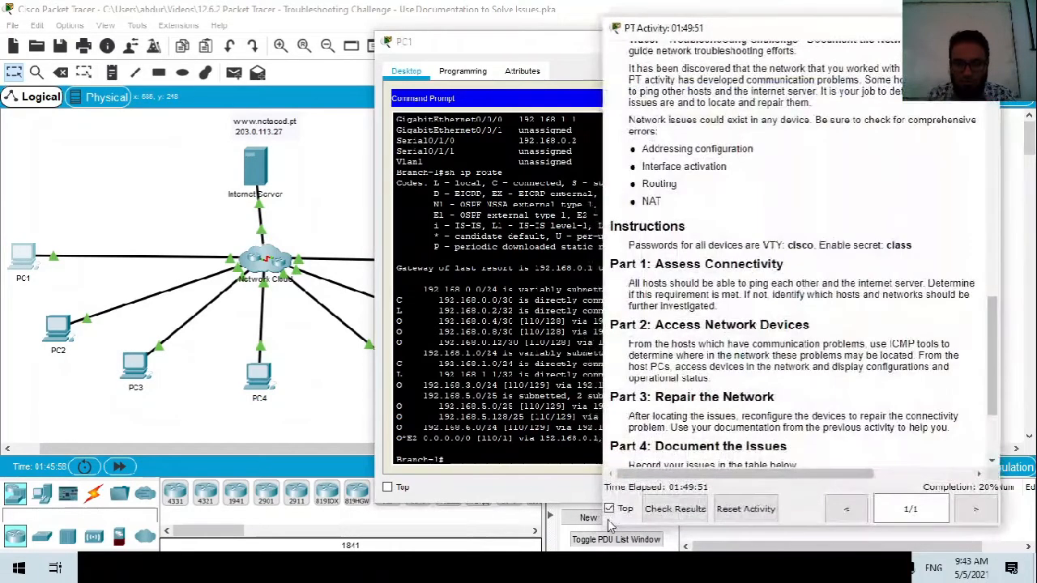
pyautogui.moveTo(754, 29); pyautogui.dragTo(1036, 48)
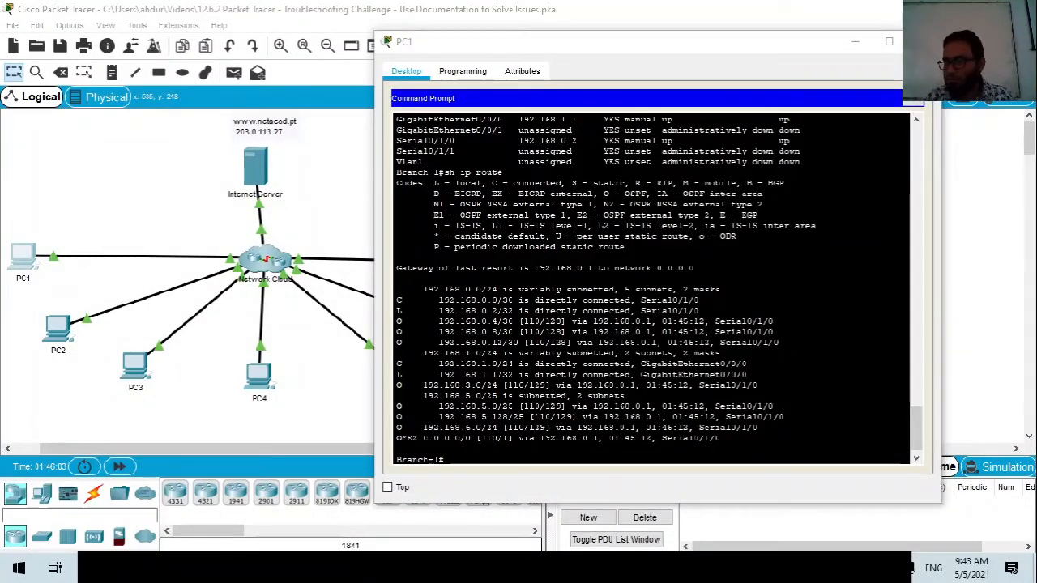
pyautogui.click(513, 322)
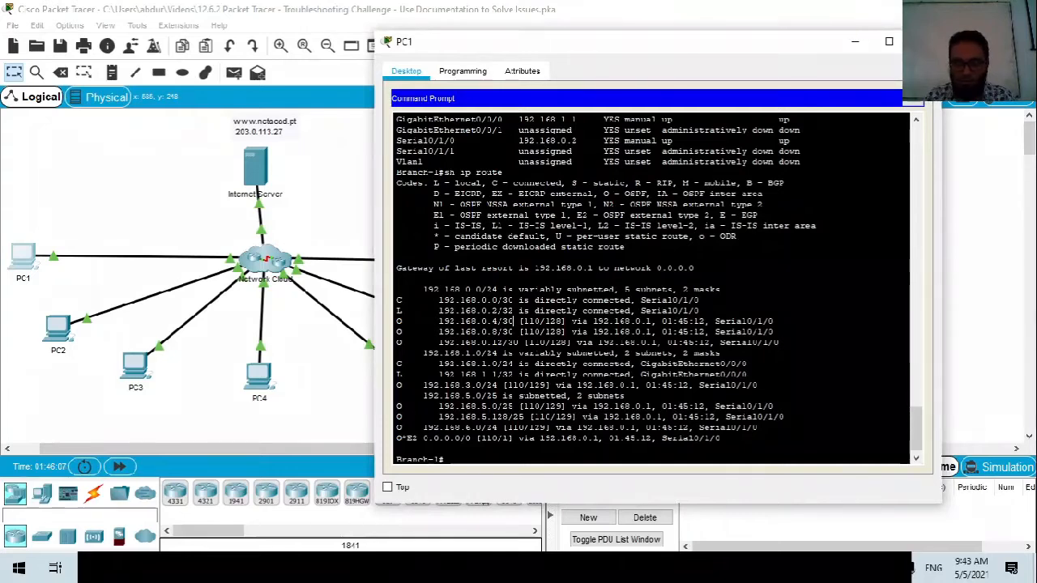
pyautogui.click(496, 460)
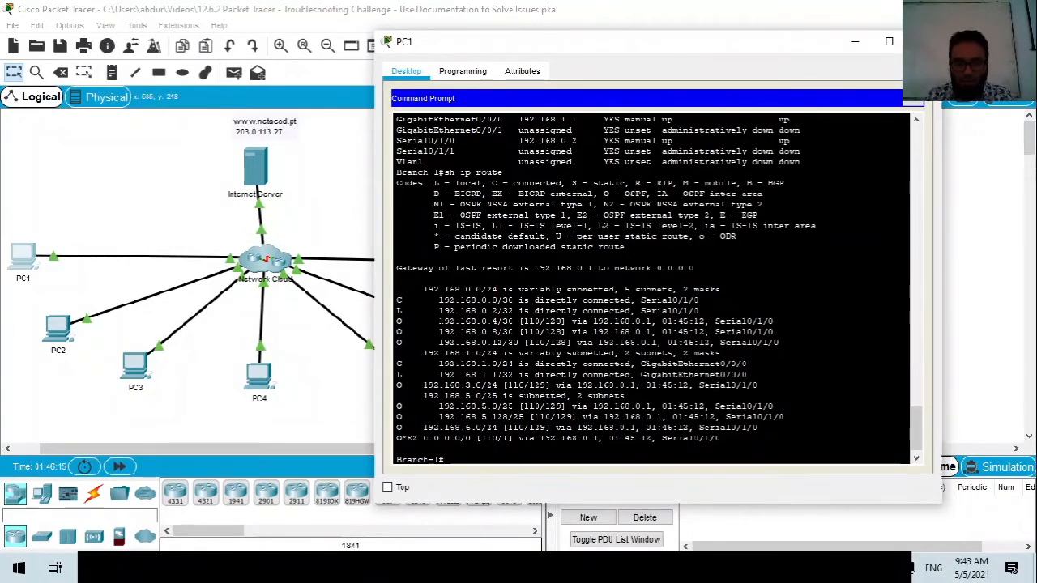
pyautogui.moveTo(439, 321); pyautogui.dragTo(625, 320)
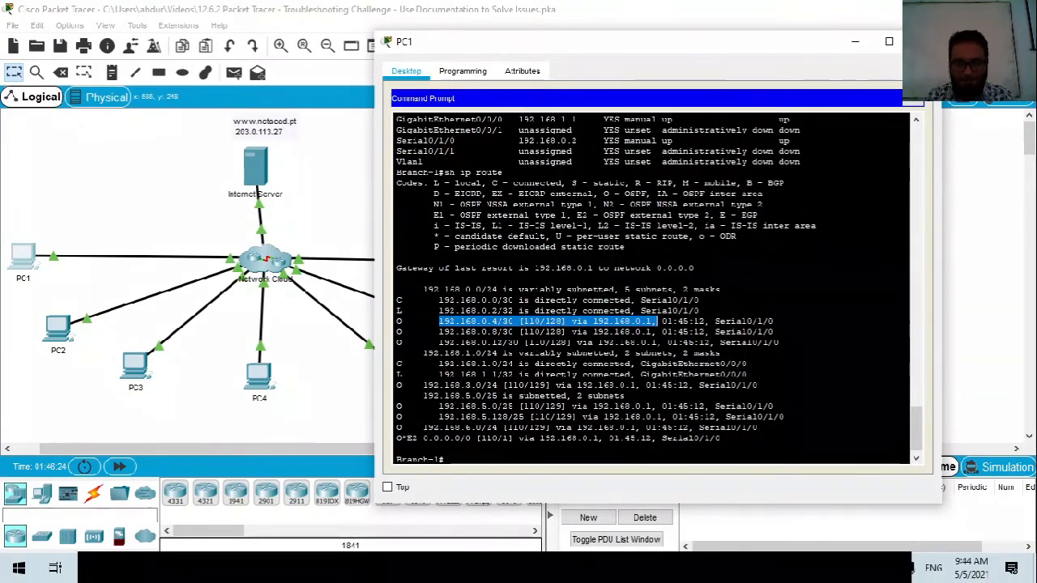
pyautogui.moveTo(657, 331); pyautogui.dragTo(593, 332)
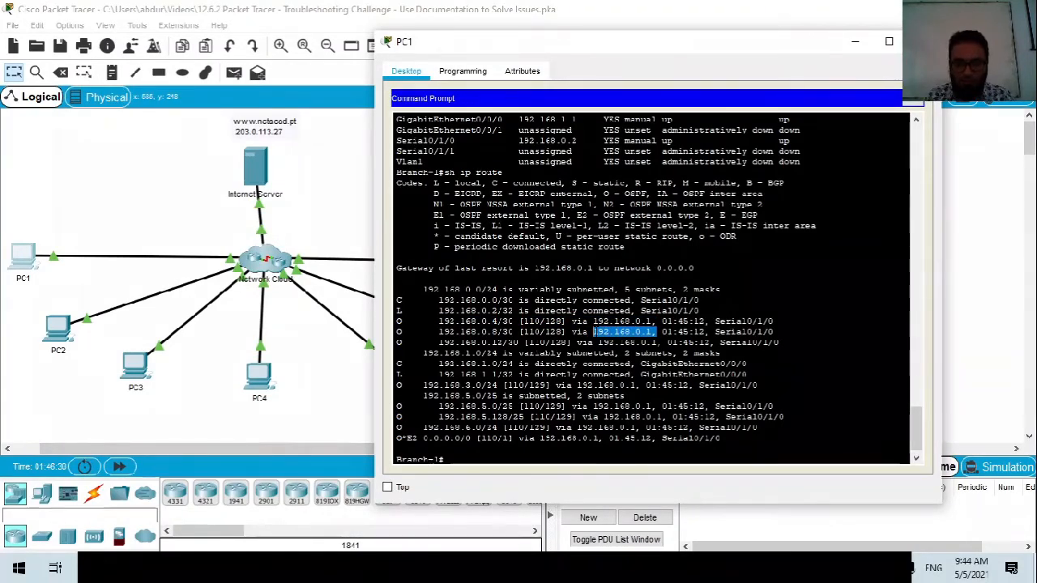
pyautogui.click(468, 464)
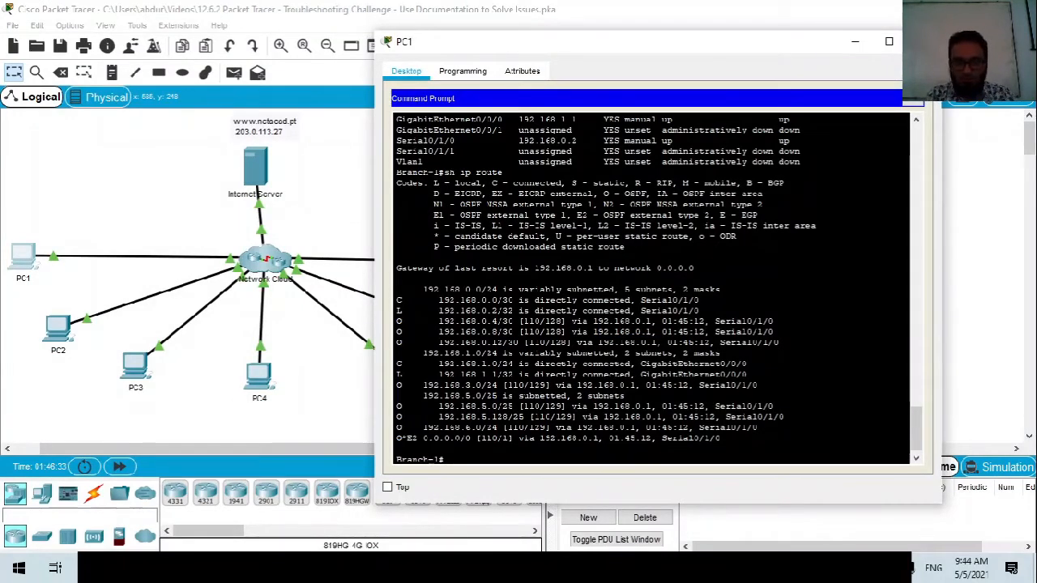
# Ping the Hub's serial address 192.168.0.1 from Branch-1 for 5/5 replies, then type sh run.
pyautogui.write('p')
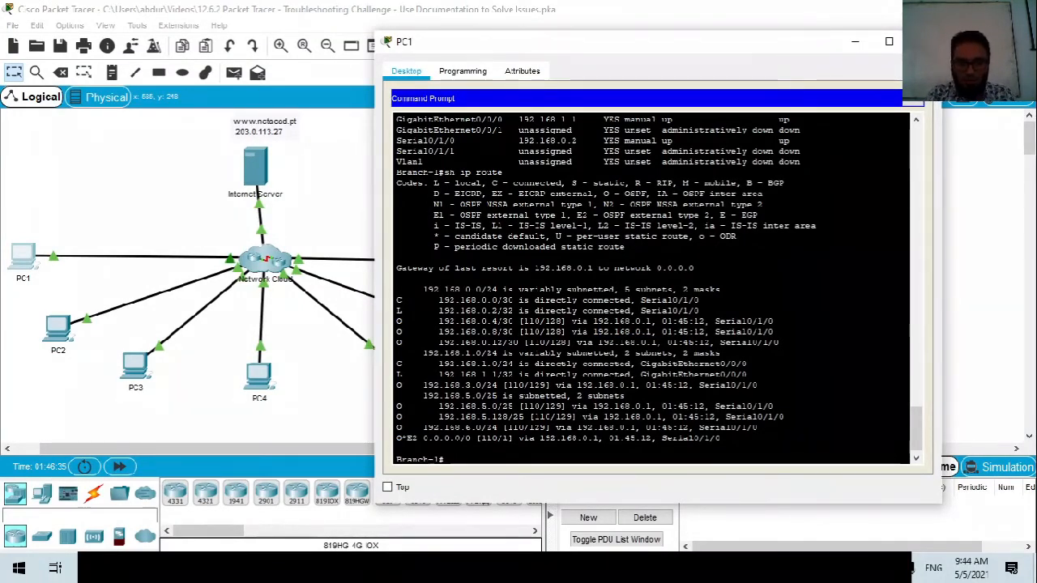
pyautogui.write('ing 192')
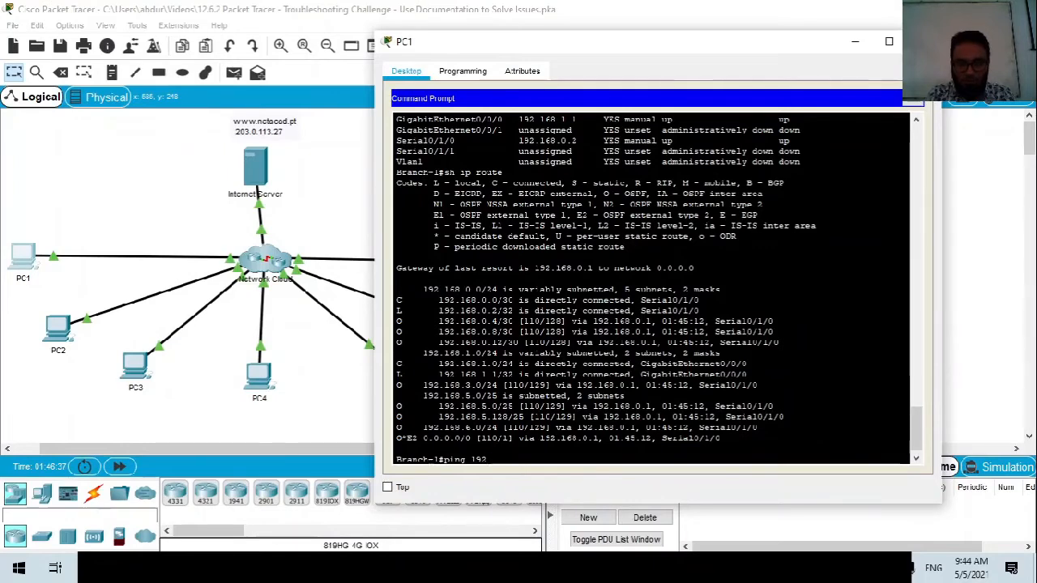
pyautogui.write('.168.0.1')
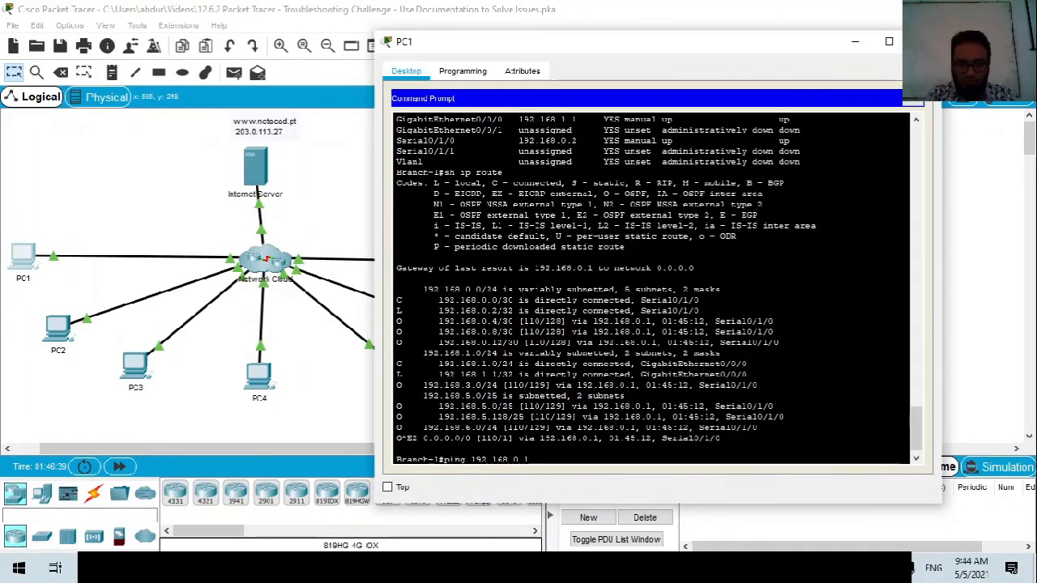
pyautogui.press('Return')
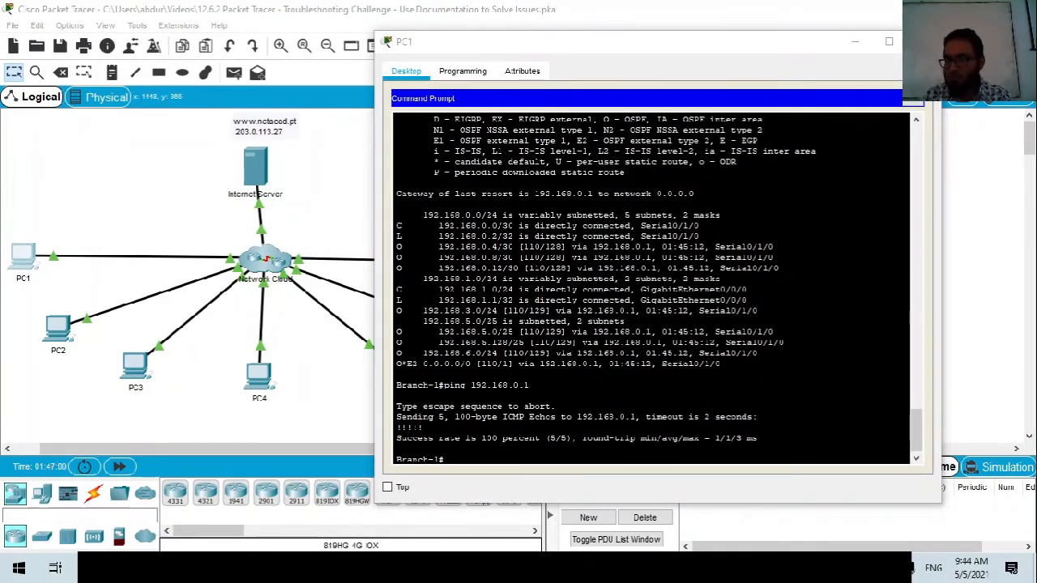
pyautogui.write('s')
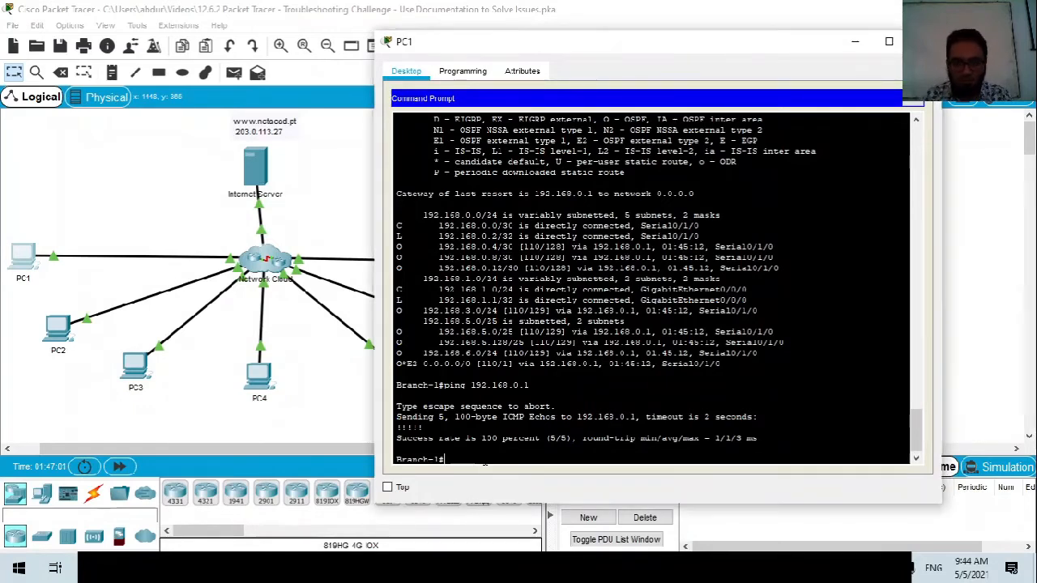
pyautogui.write('h run')
# Display Branch-1's running config and review the GigabitEthernet0/0/0 and Serial0/1/0 interface addresses.
pyautogui.press('Return')
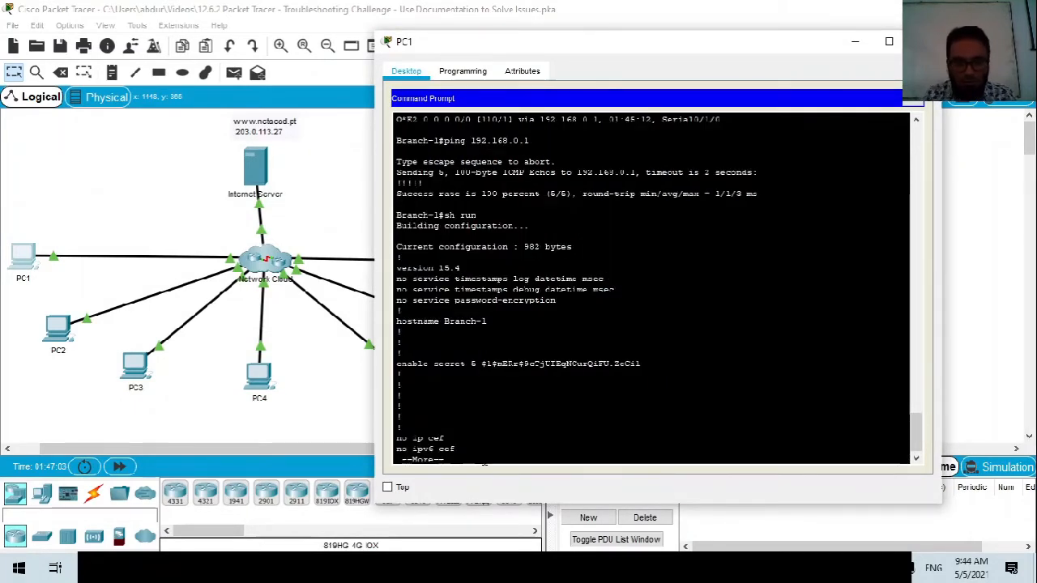
pyautogui.press('space')
pyautogui.press('space')
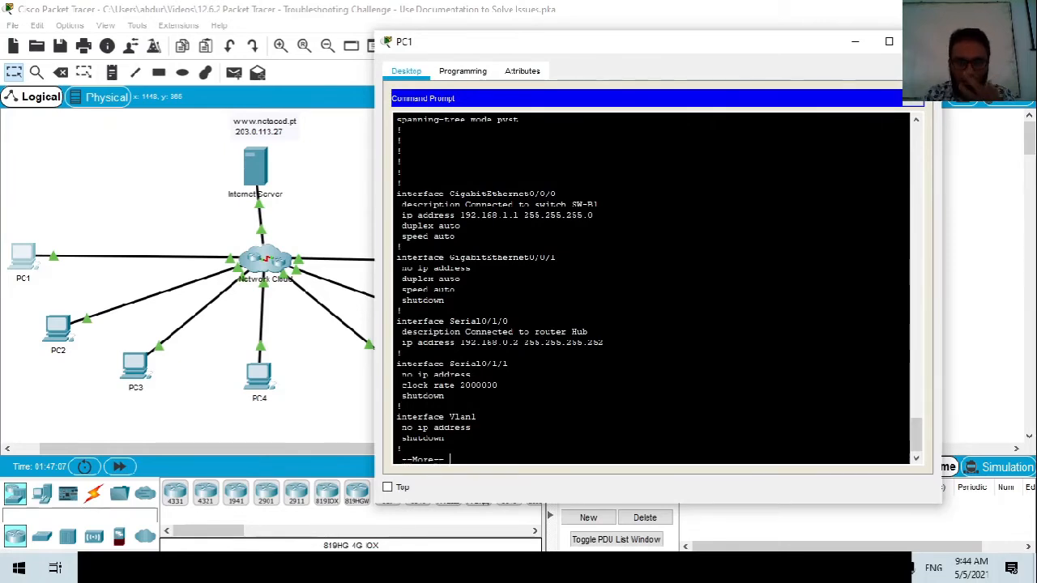
pyautogui.moveTo(555, 194); pyautogui.dragTo(450, 194)
pyautogui.moveTo(507, 322); pyautogui.dragTo(588, 332)
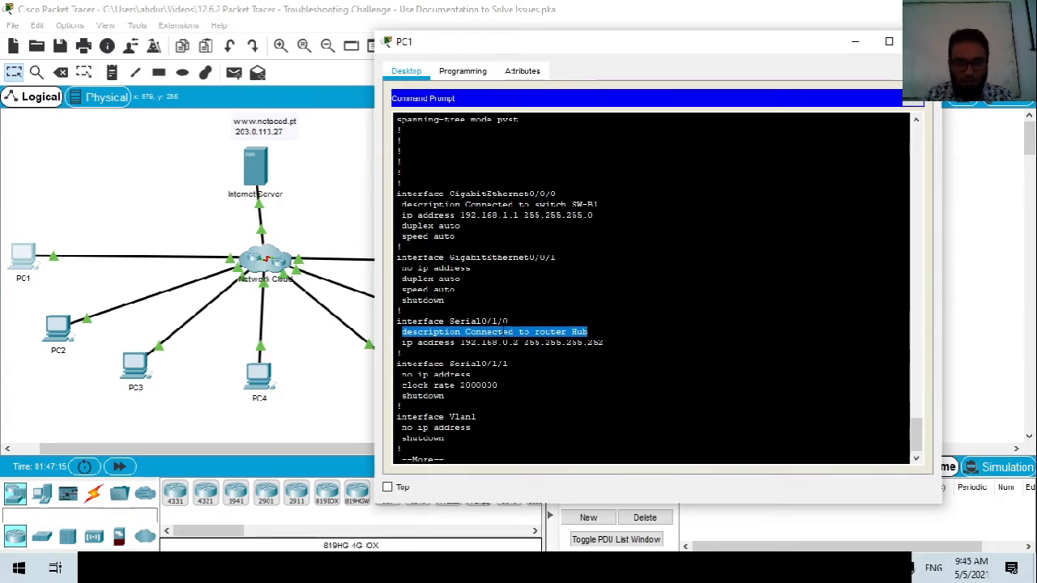
pyautogui.click(464, 343)
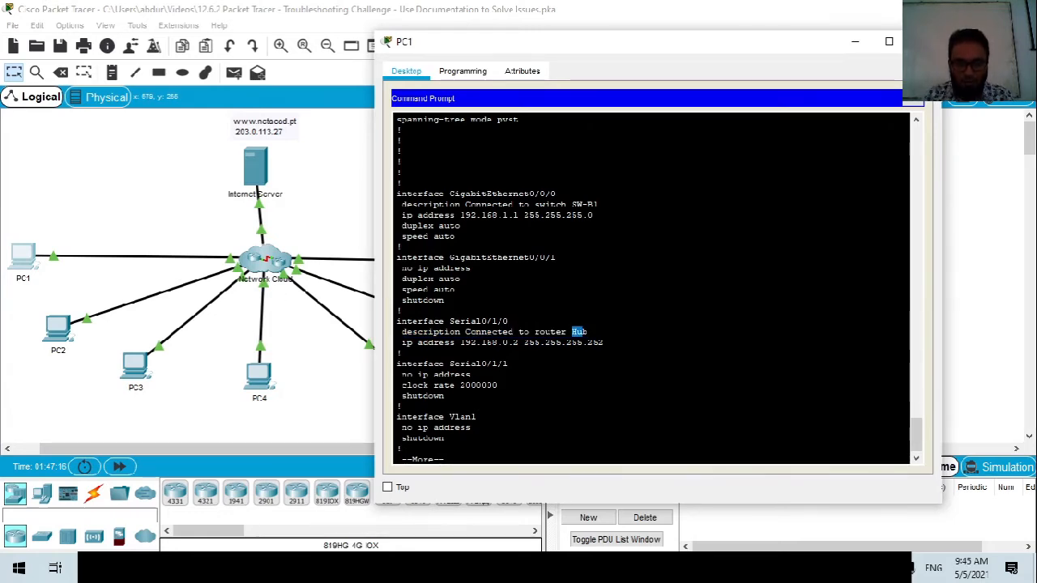
pyautogui.moveTo(402, 342); pyautogui.dragTo(498, 343)
pyautogui.click(498, 342)
# Review the router ospf 10 networks 192.168.1.0/0.0.0.255 and 192.168.0.0/0.0.0.3 in area 0.
pyautogui.press('space')
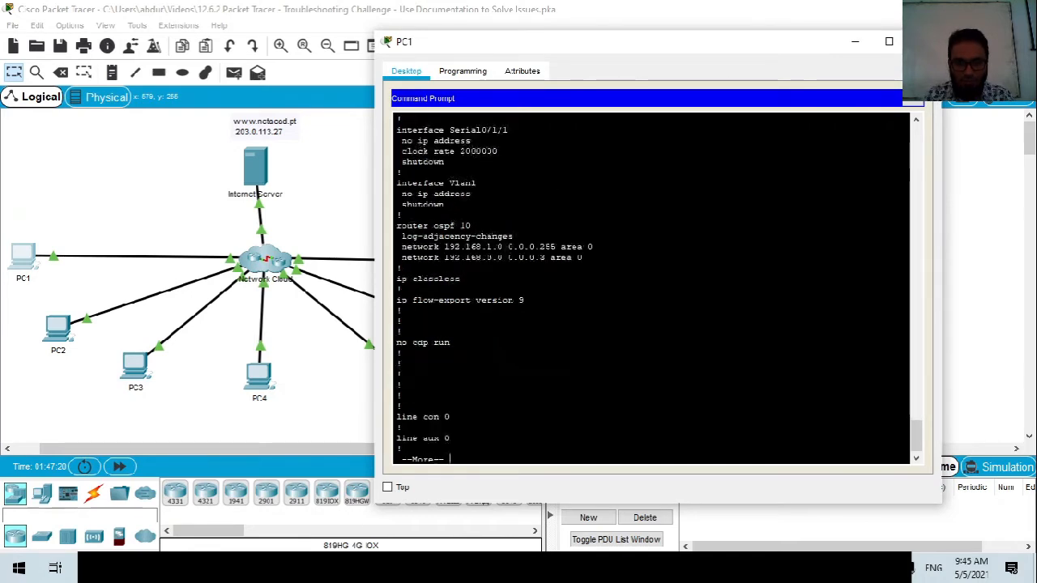
pyautogui.moveTo(401, 226); pyautogui.dragTo(471, 226)
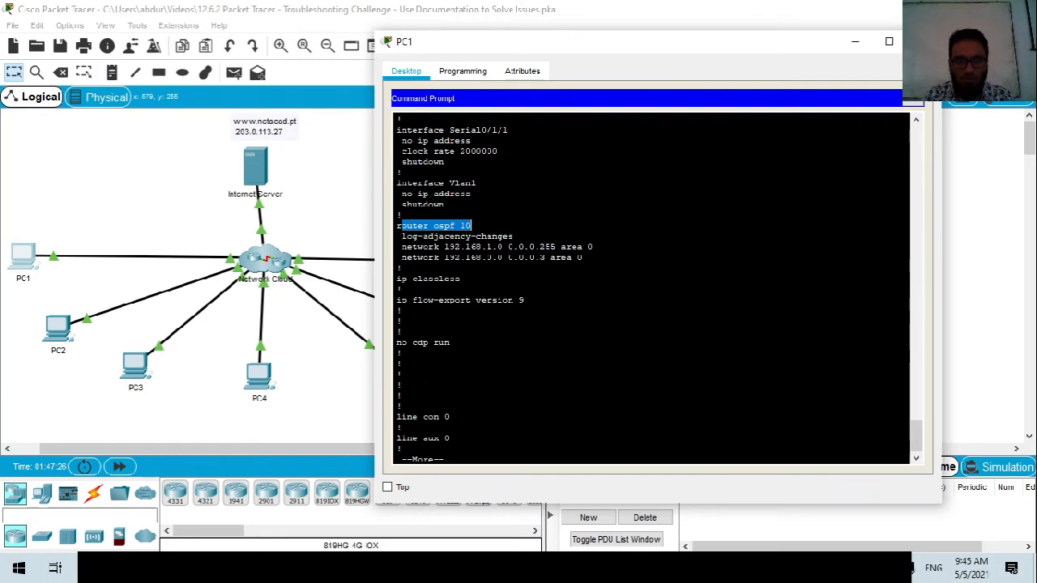
pyautogui.moveTo(534, 246); pyautogui.dragTo(556, 246)
pyautogui.scroll(-1, 651, 288)
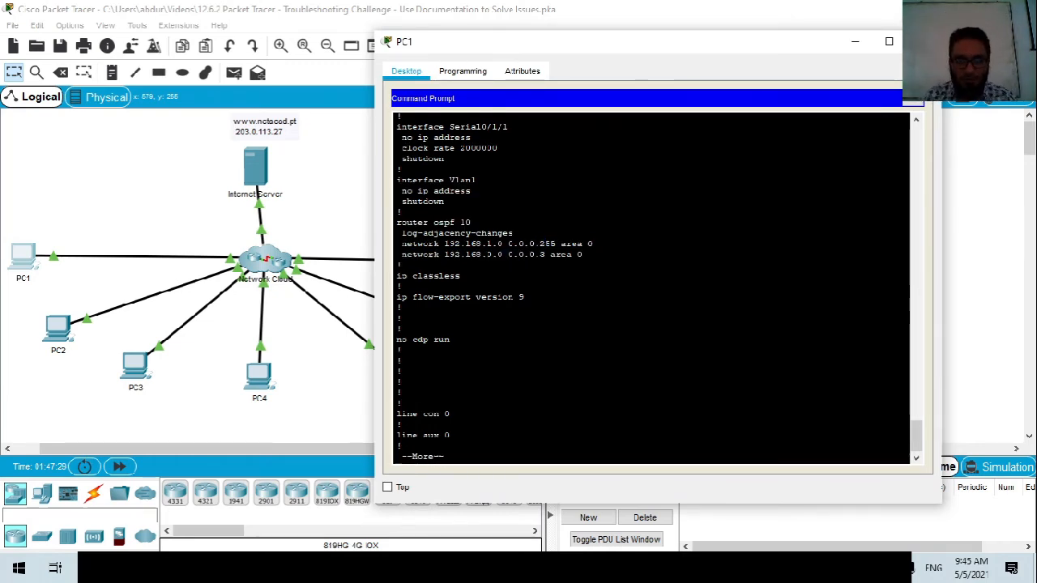
pyautogui.press('space')
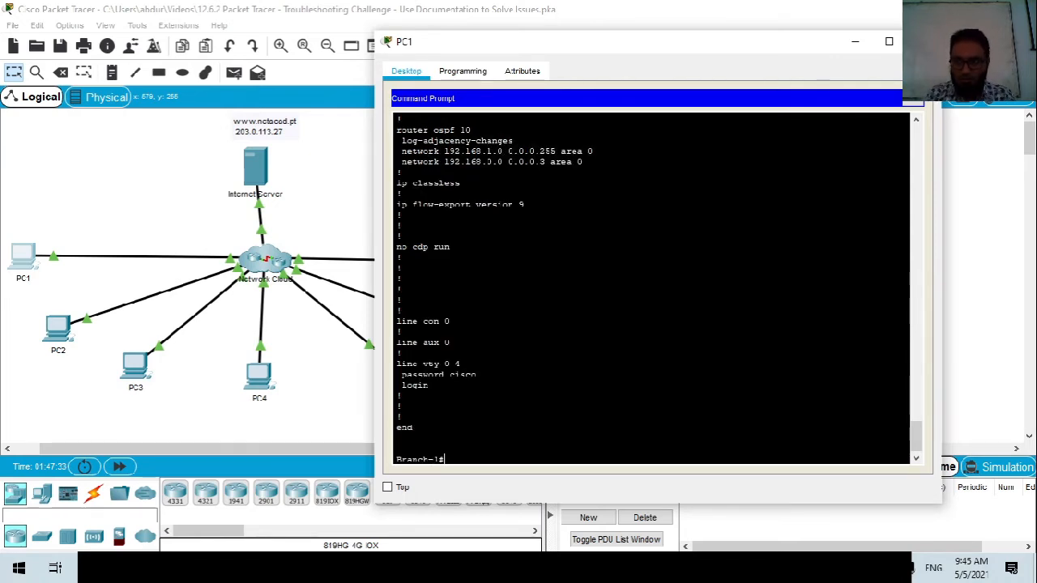
# Telnet from Branch-1 to the Hub router at 192.168.0.1 and enter privileged mode.
pyautogui.write('telnet')
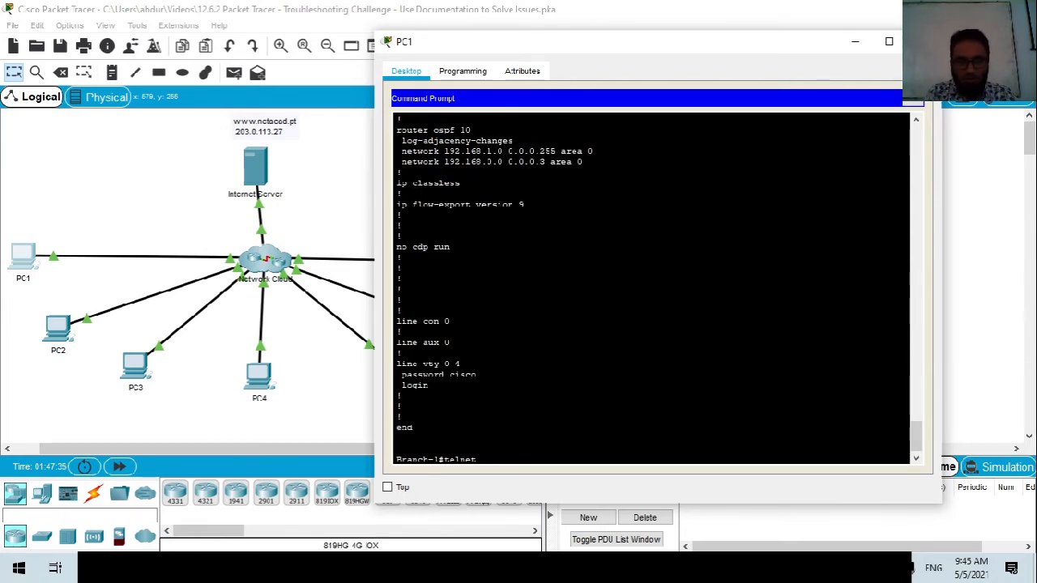
pyautogui.write(' 192.168.1')
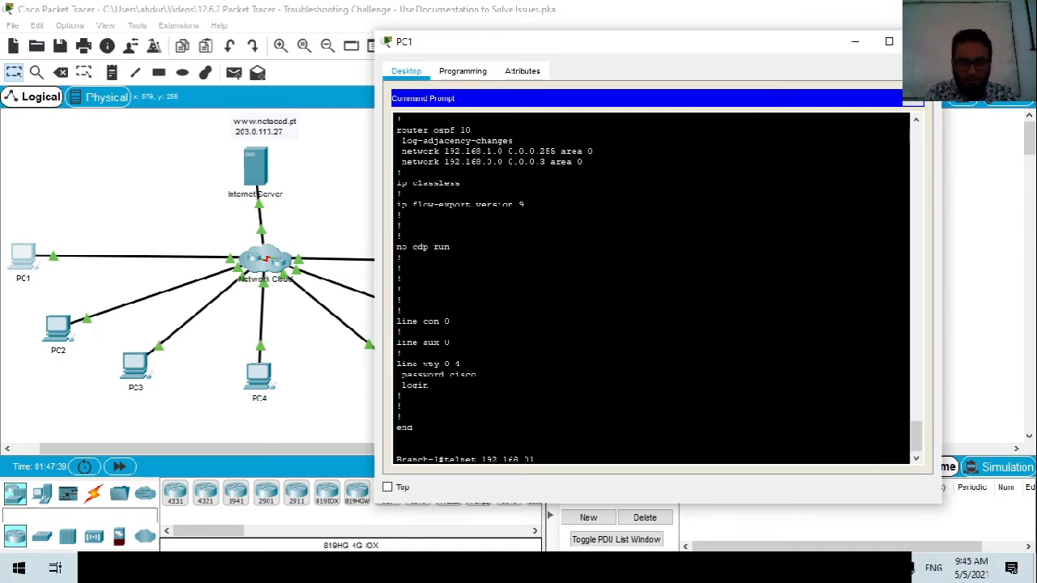
pyautogui.write('.0.1')
pyautogui.press('Return')
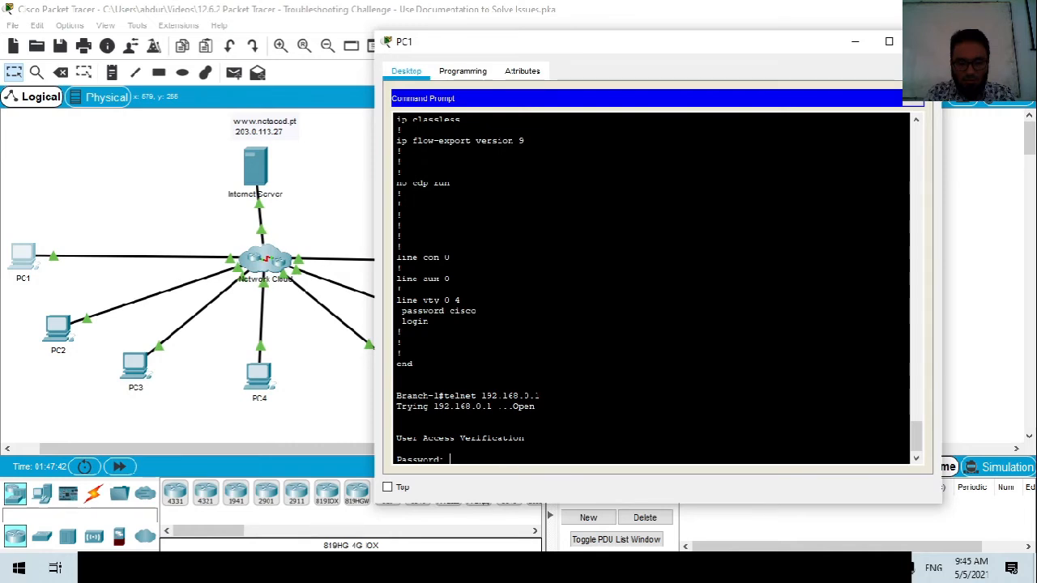
pyautogui.press('Return')
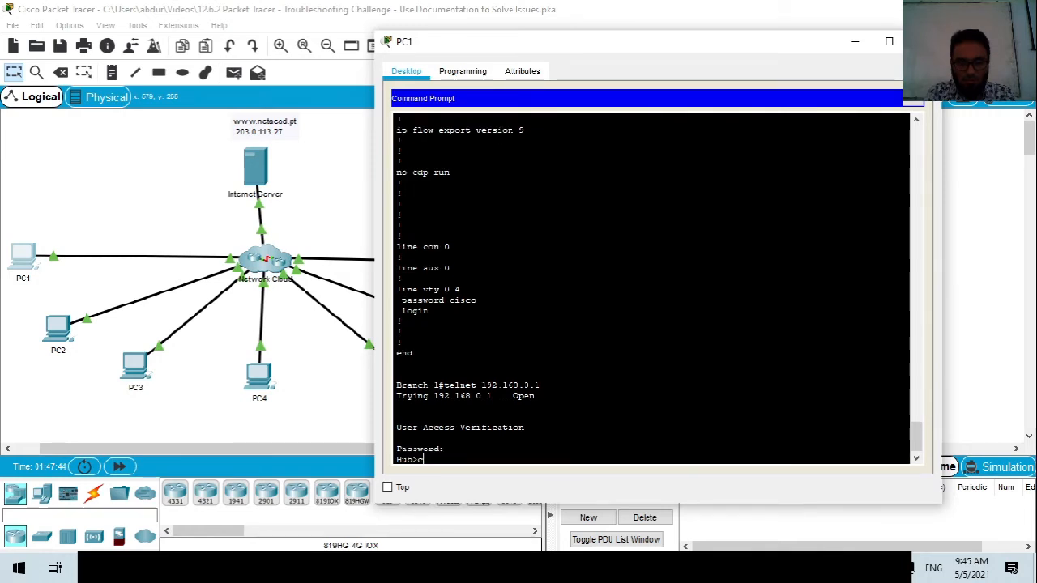
pyautogui.write('en')
pyautogui.press('Return')
pyautogui.press('Return')
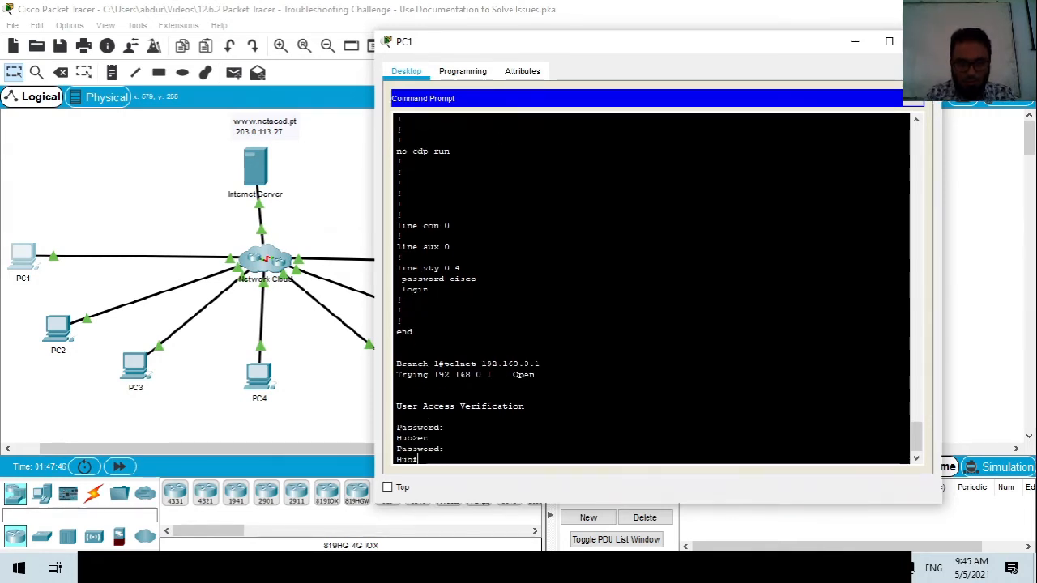
# List Hub's interface brief, checking serial addresses 192.168.0.1, .6, .9, .13 and 192.0.2.1.
pyautogui.moveTo(493, 52)
pyautogui.mouseDown()
pyautogui.moveTo(528, 42)
pyautogui.moveTo(489, 48)
pyautogui.mouseUp()
pyautogui.write('sh r')
pyautogui.press('BackSpace')
pyautogui.write('ip')
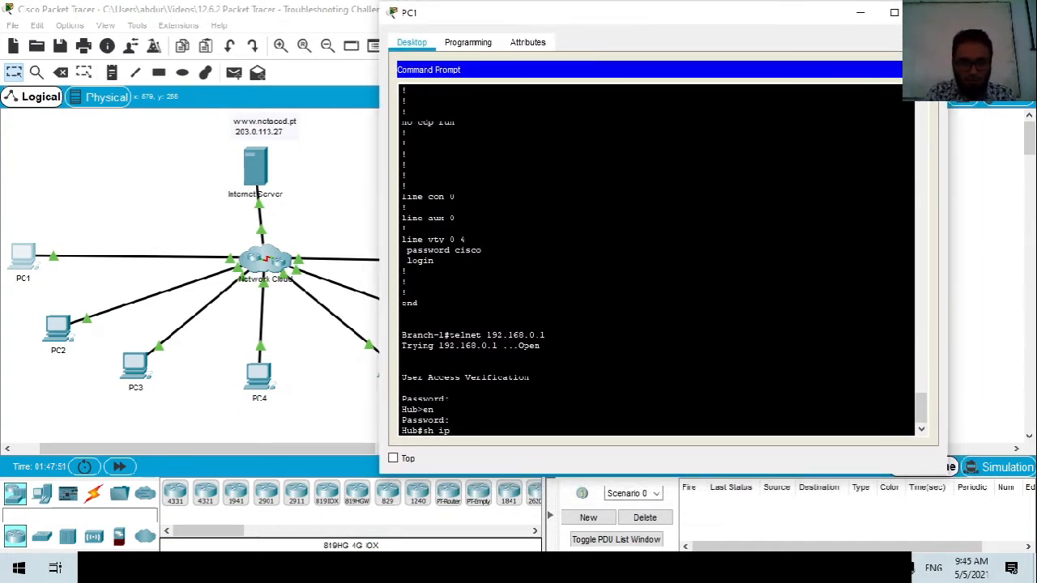
pyautogui.write(' int bri')
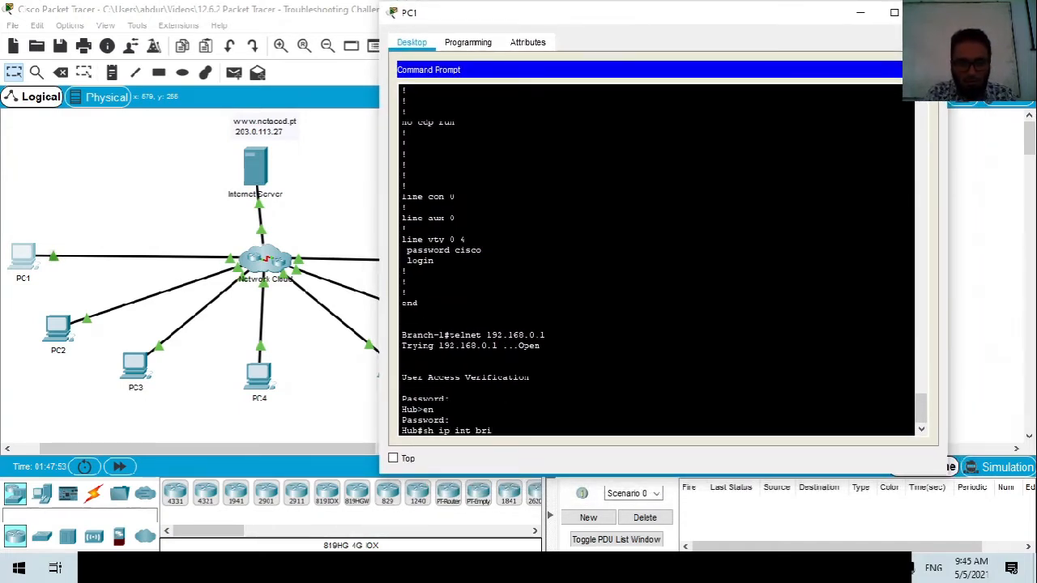
pyautogui.press('Return')
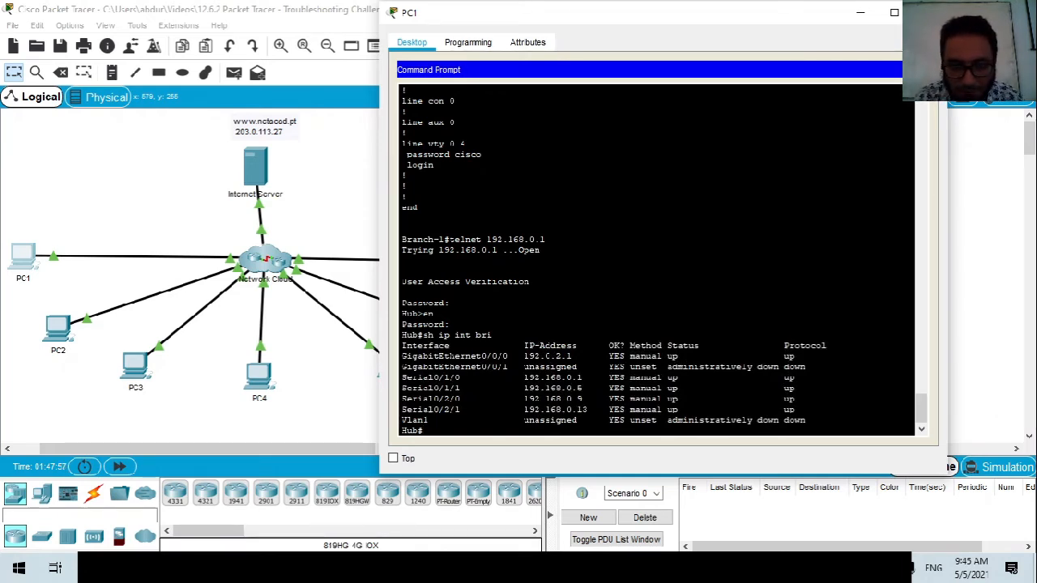
pyautogui.moveTo(402, 356); pyautogui.dragTo(562, 356)
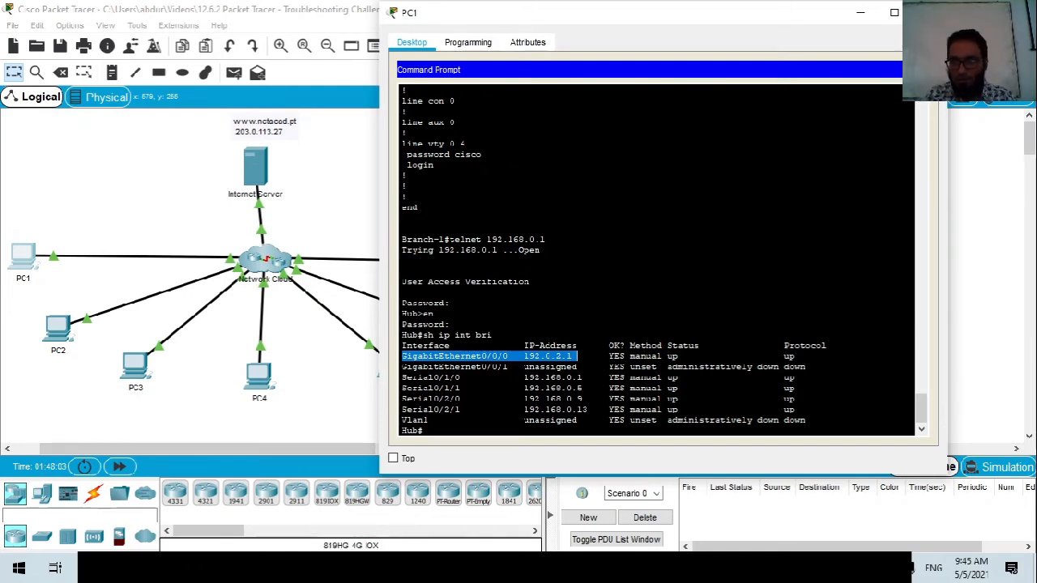
pyautogui.moveTo(585, 377); pyautogui.dragTo(428, 378)
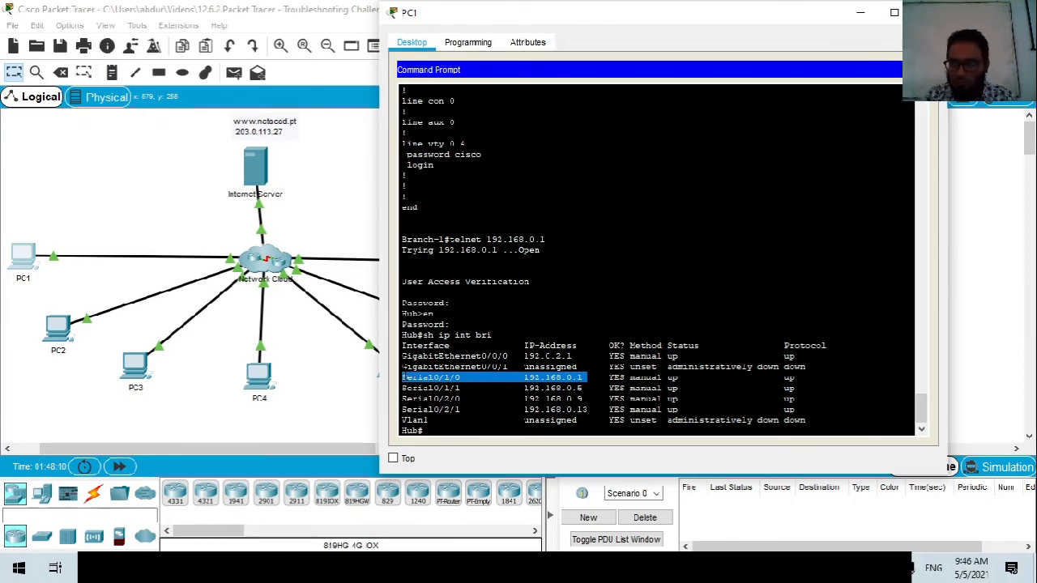
pyautogui.moveTo(577, 356); pyautogui.dragTo(609, 367)
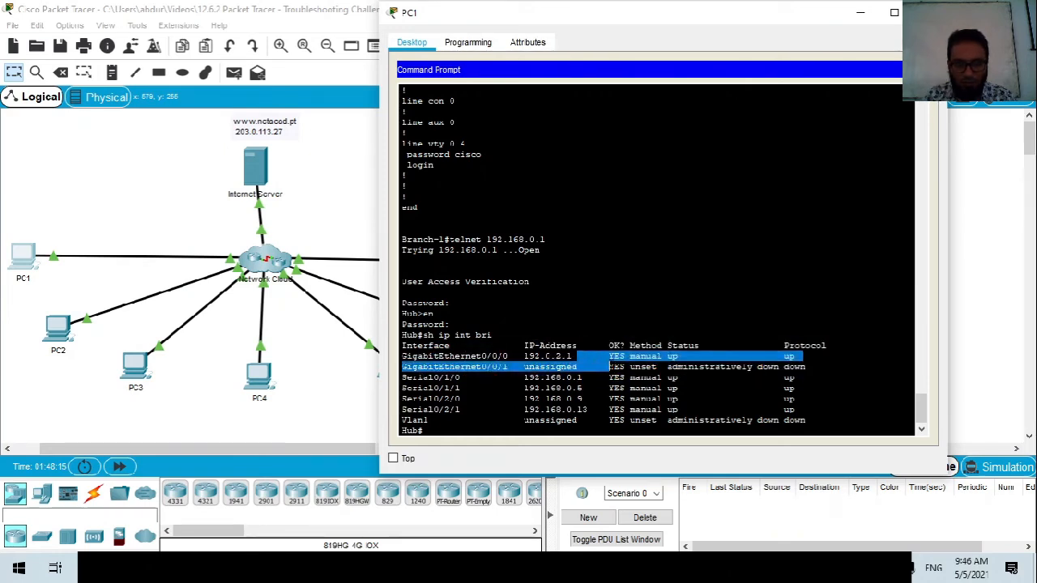
pyautogui.click(580, 399)
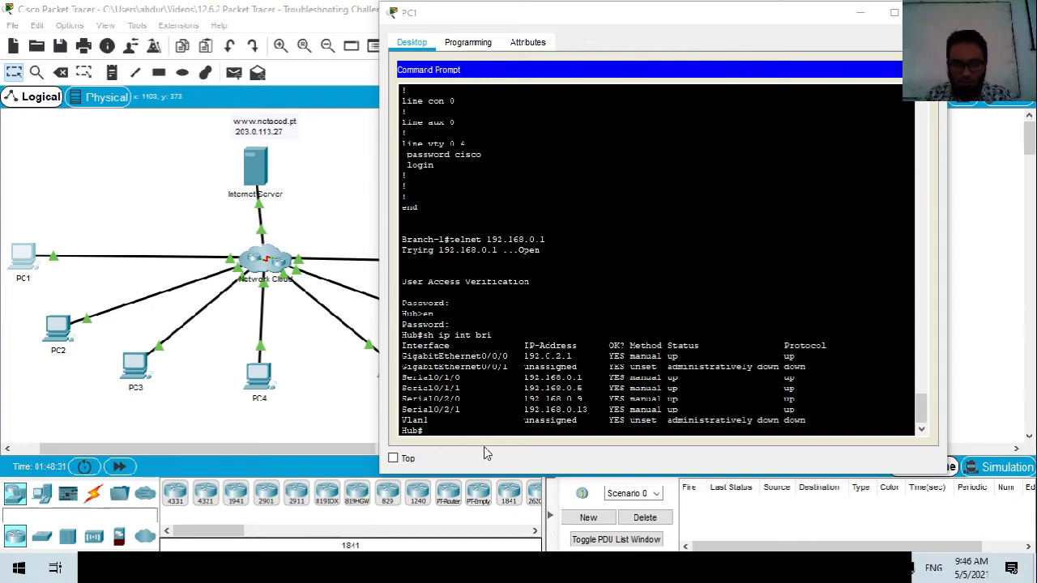
# Show Hub's routing table and review OSPF routes via 192.168.0.2, .14, .10 and default via 192.0.2.2.
pyautogui.write('route')
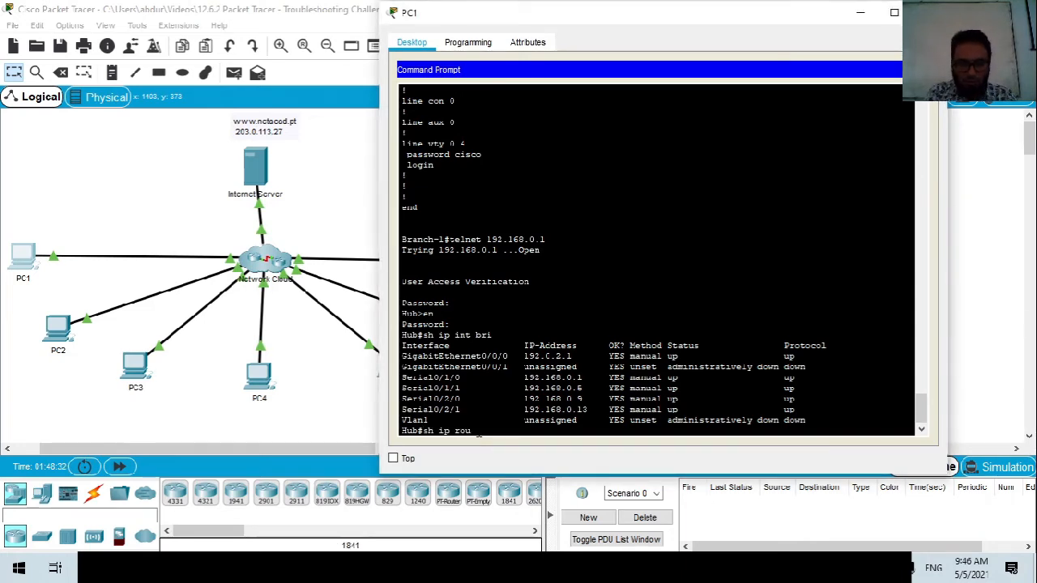
pyautogui.press('Return')
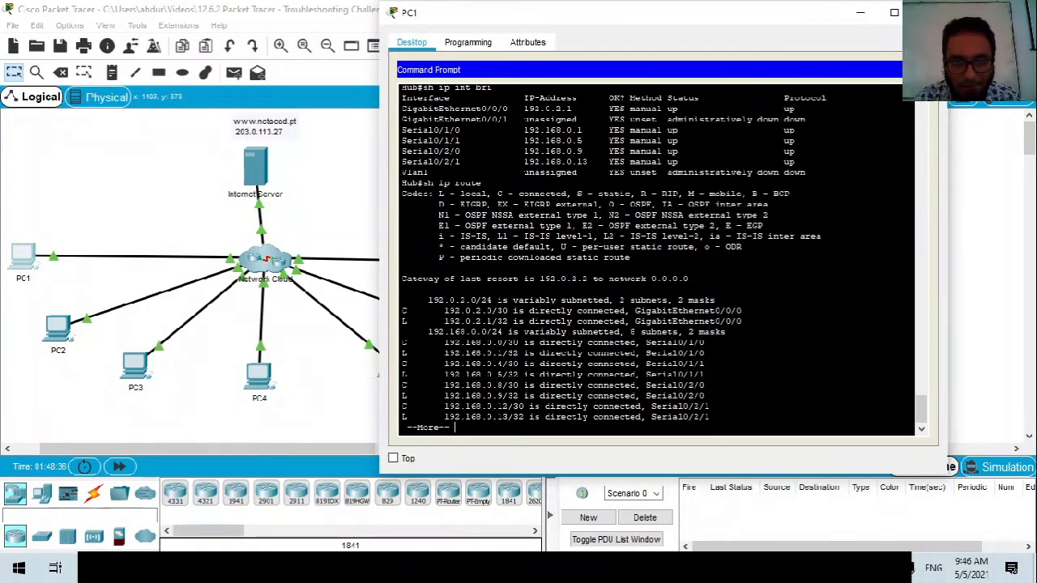
pyautogui.press('space')
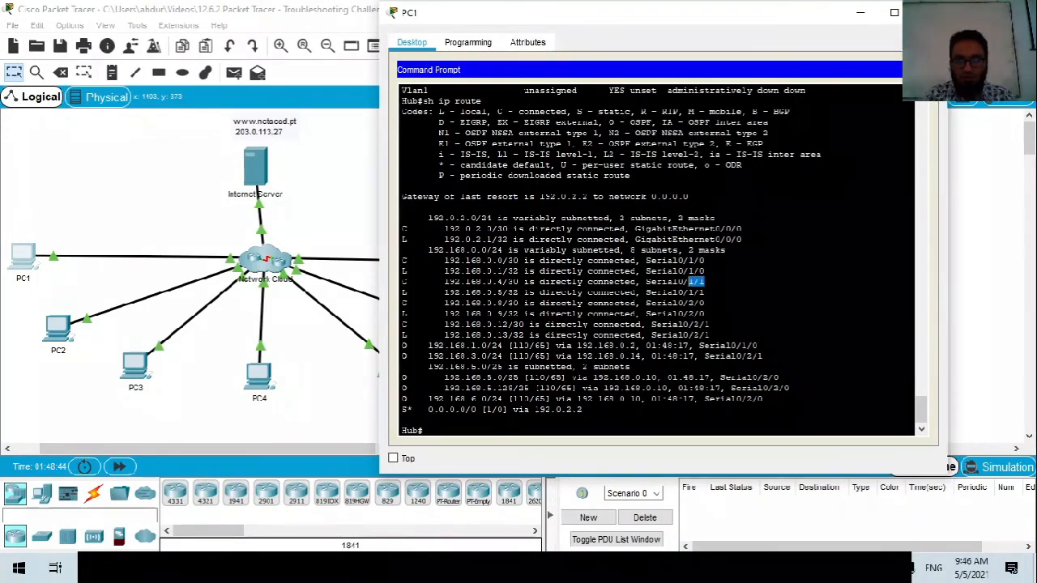
pyautogui.click(460, 434)
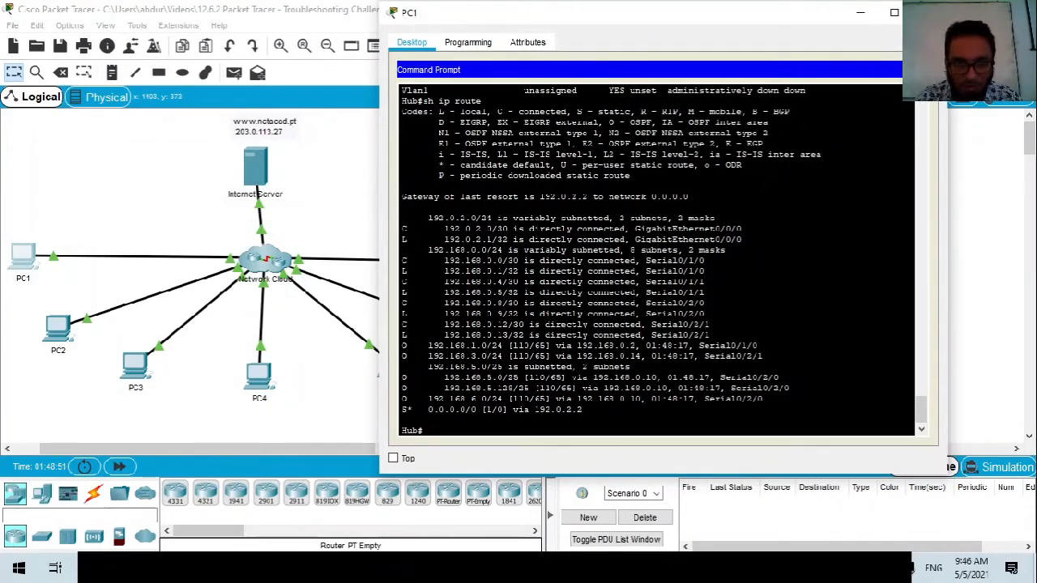
pyautogui.moveTo(402, 345); pyautogui.dragTo(763, 398)
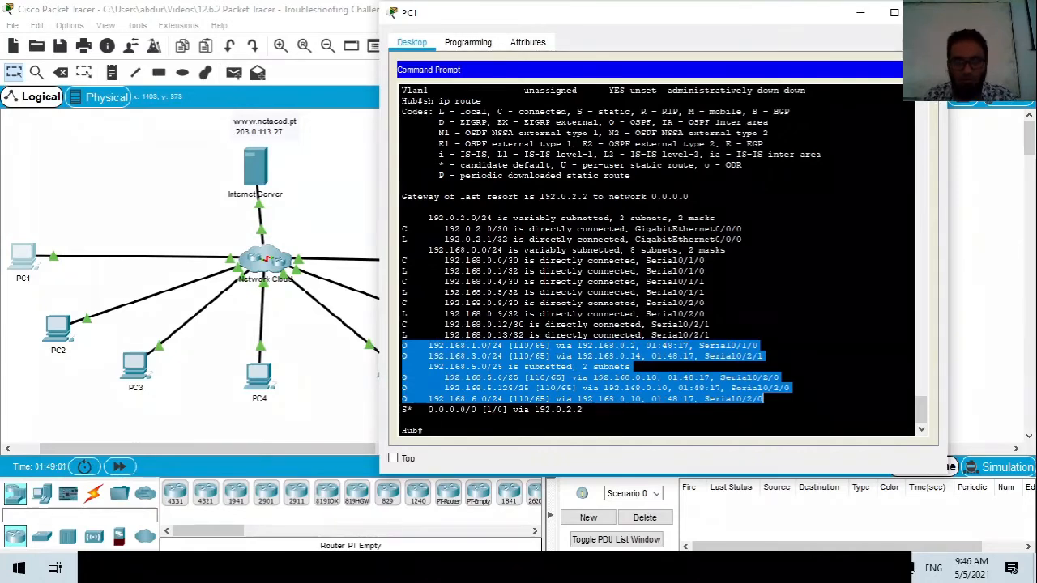
pyautogui.click(445, 435)
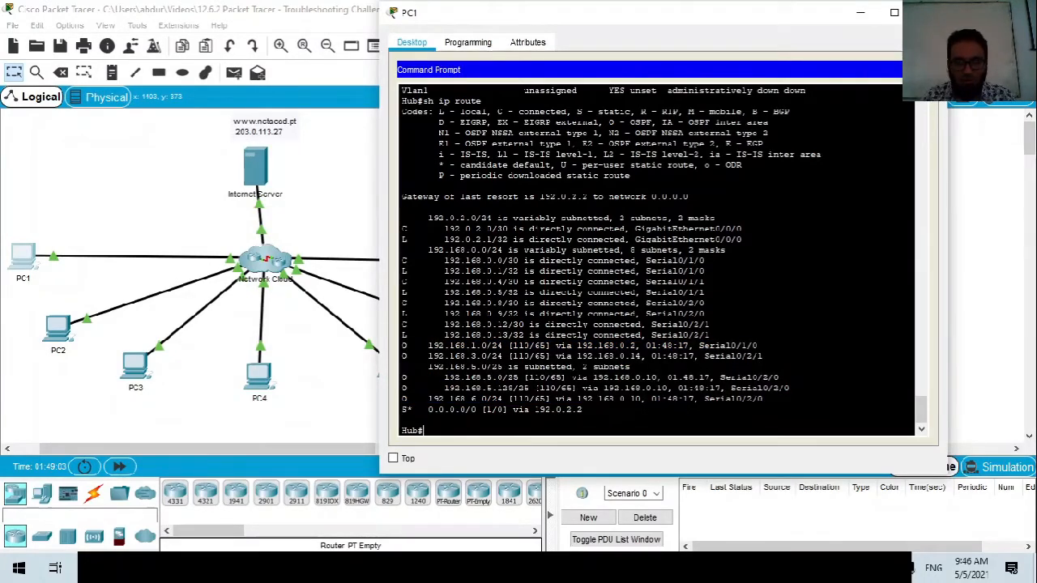
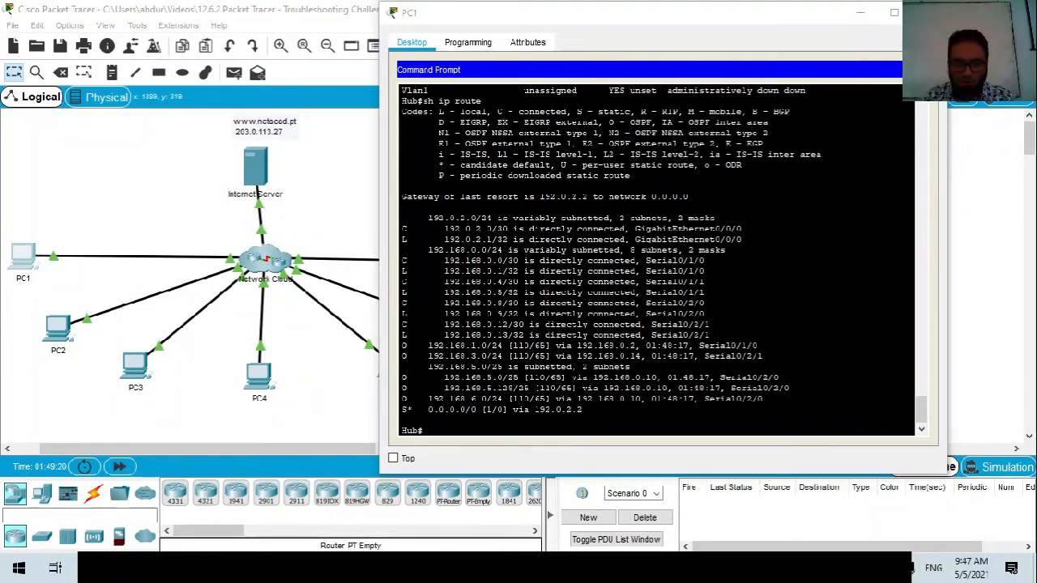
# Try 'show ip ospf brief' on Hub, then run 'show ip ospf neighbor' instead.
pyautogui.write('i')
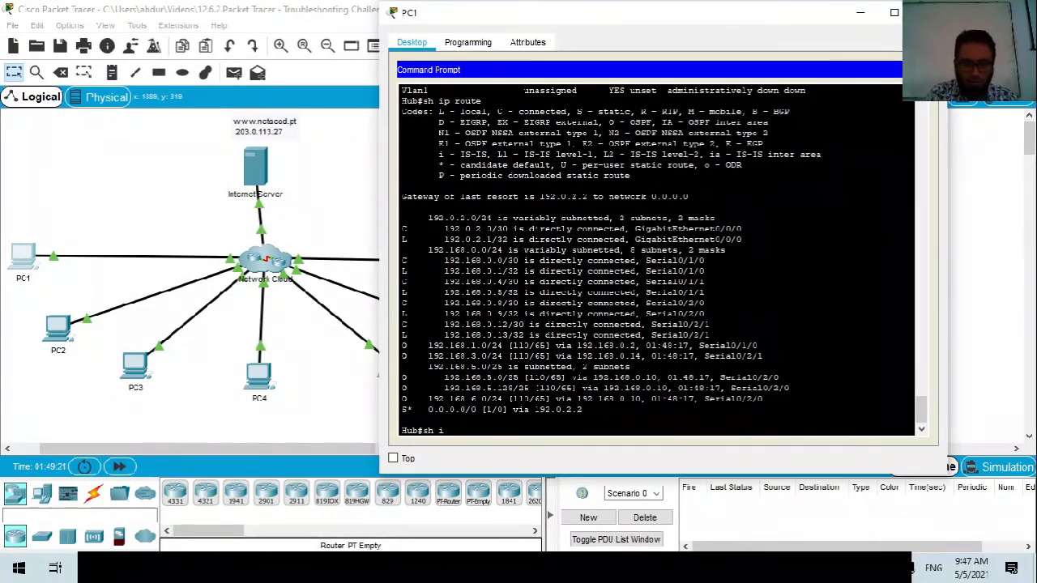
pyautogui.write('p osp')
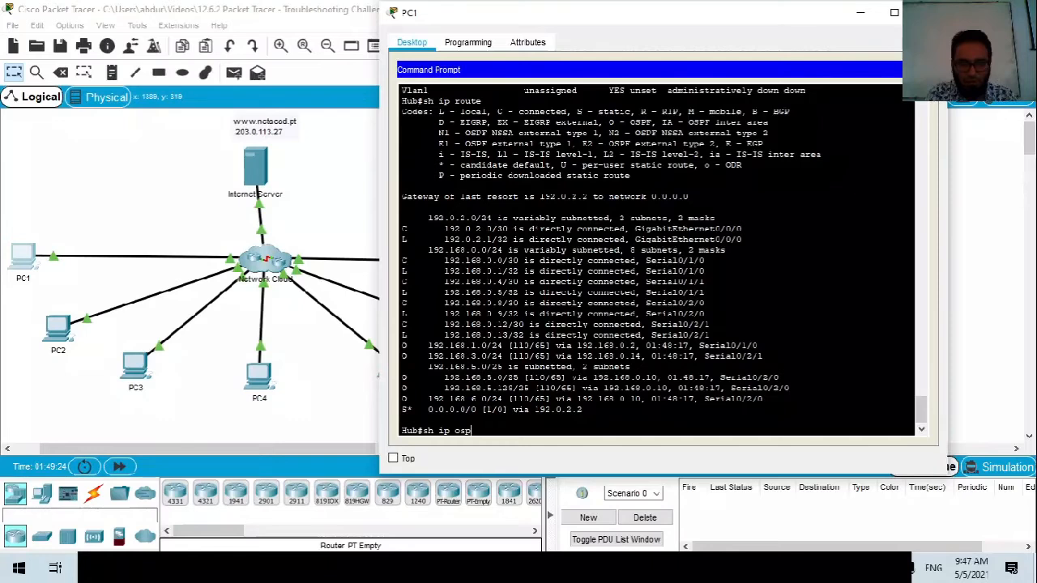
pyautogui.press('Tab')
pyautogui.write('br')
pyautogui.press('Tab')
pyautogui.press('Return')
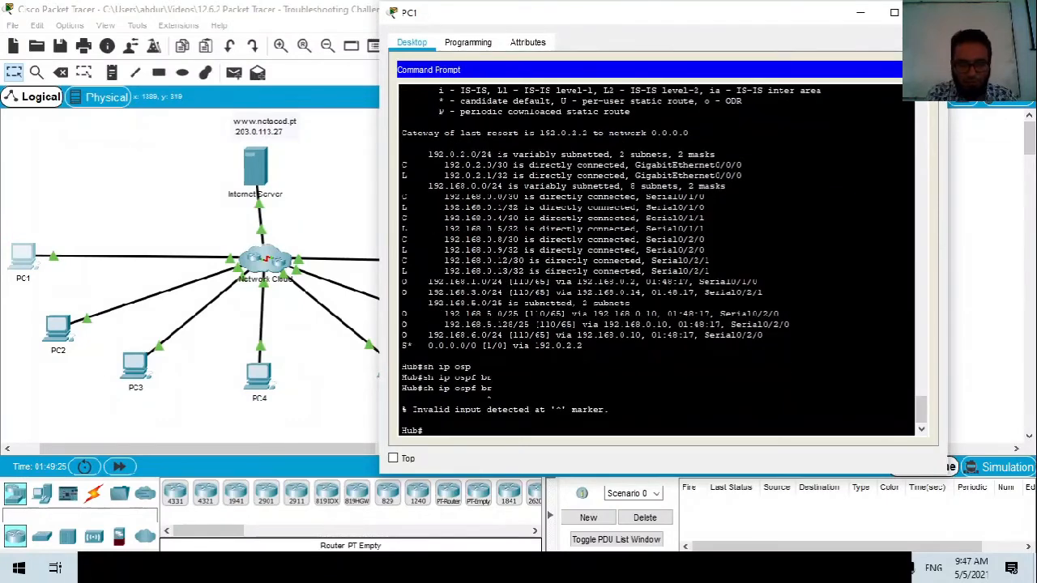
pyautogui.press('Up')
pyautogui.write('ief')
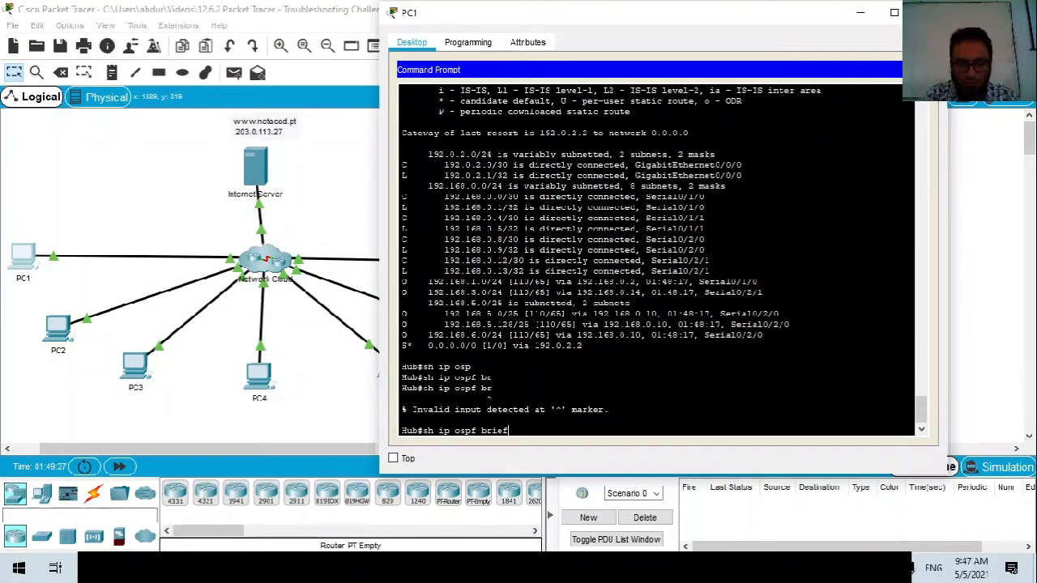
pyautogui.press('Return')
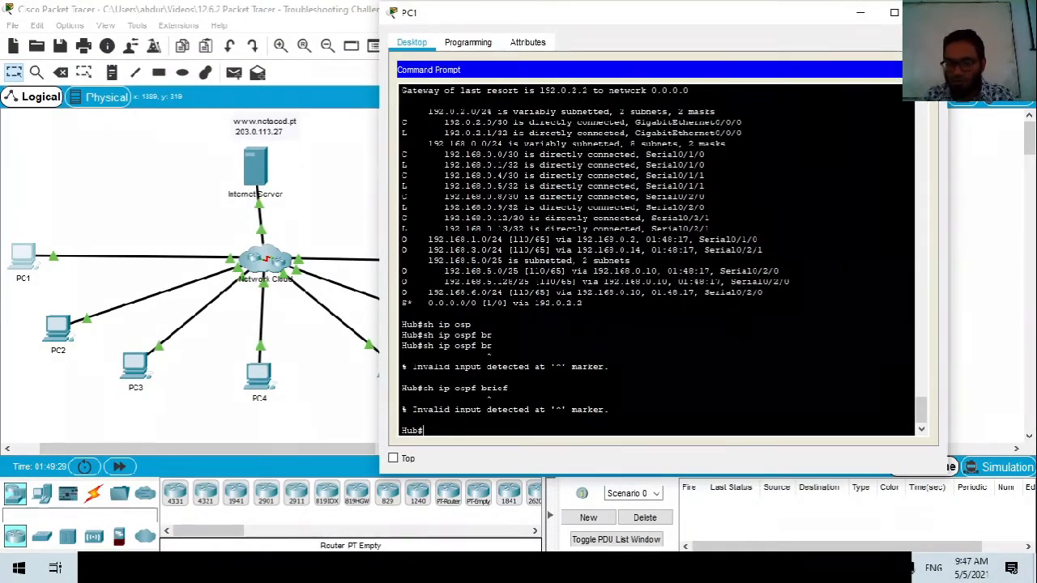
pyautogui.press('Up')
pyautogui.press('BackSpace')
pyautogui.press('BackSpace')
pyautogui.press('BackSpace')
pyautogui.press('BackSpace')
pyautogui.press('BackSpace')
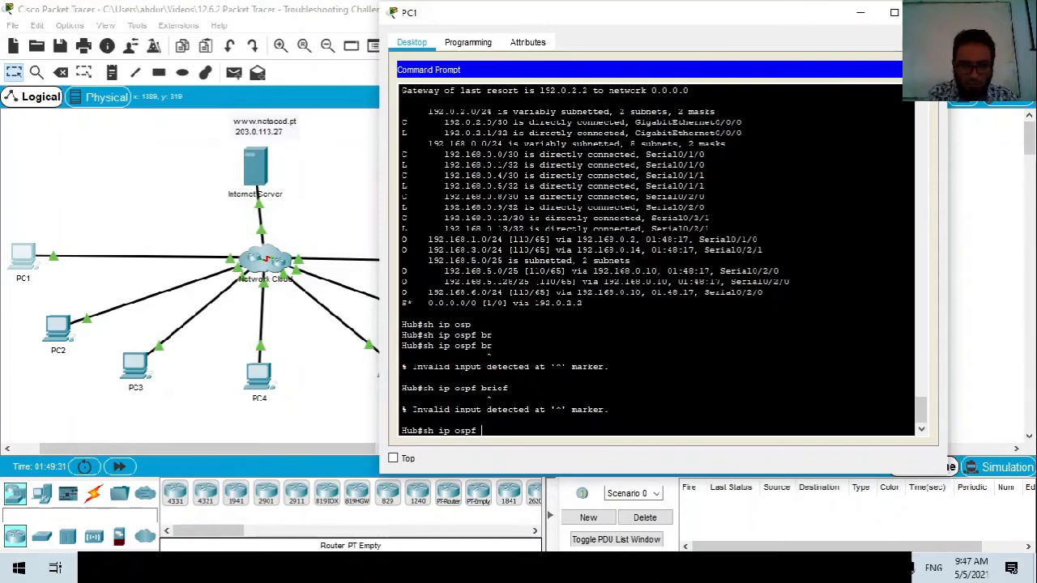
pyautogui.write('neigh')
pyautogui.press('Return')
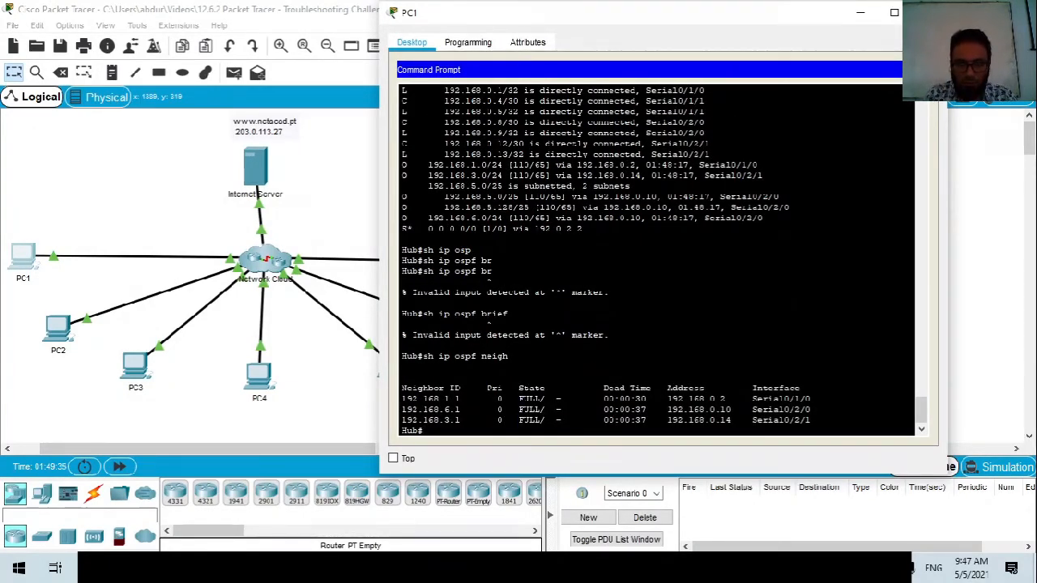
# Inspect the neighbor table: IDs 192.168.1.1 and 192.168.3.1, the .14 neighbor, and the Serial0/2/1 row.
pyautogui.moveTo(427, 398); pyautogui.dragTo(464, 399)
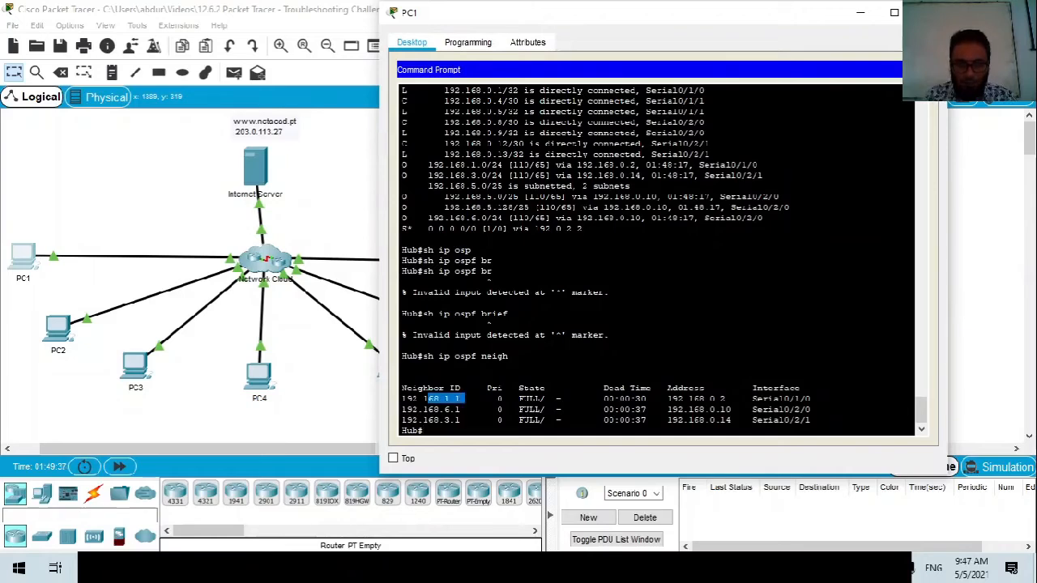
pyautogui.moveTo(813, 400); pyautogui.dragTo(403, 419)
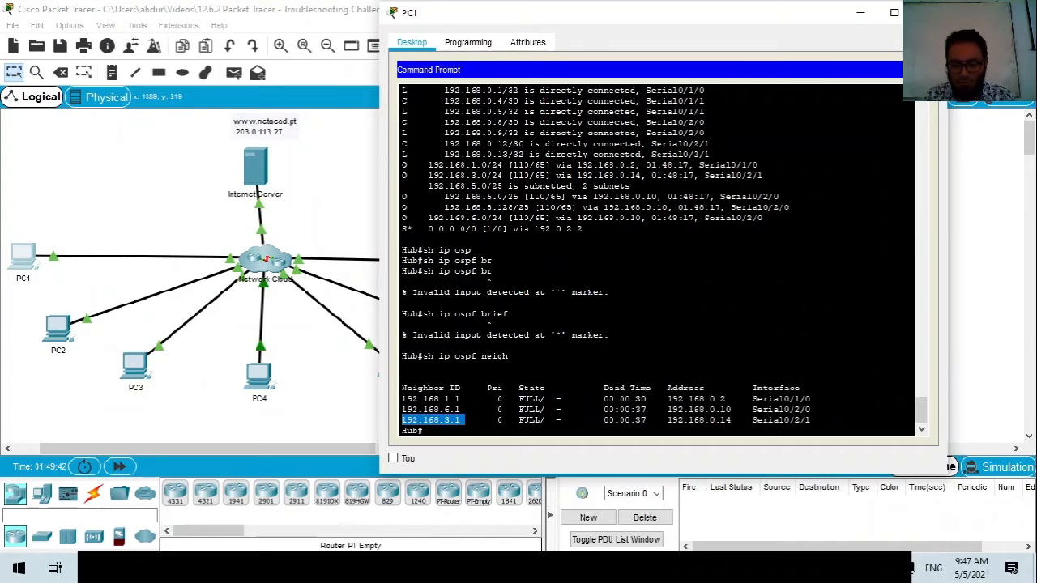
pyautogui.click(727, 399)
pyautogui.moveTo(726, 398); pyautogui.dragTo(720, 399)
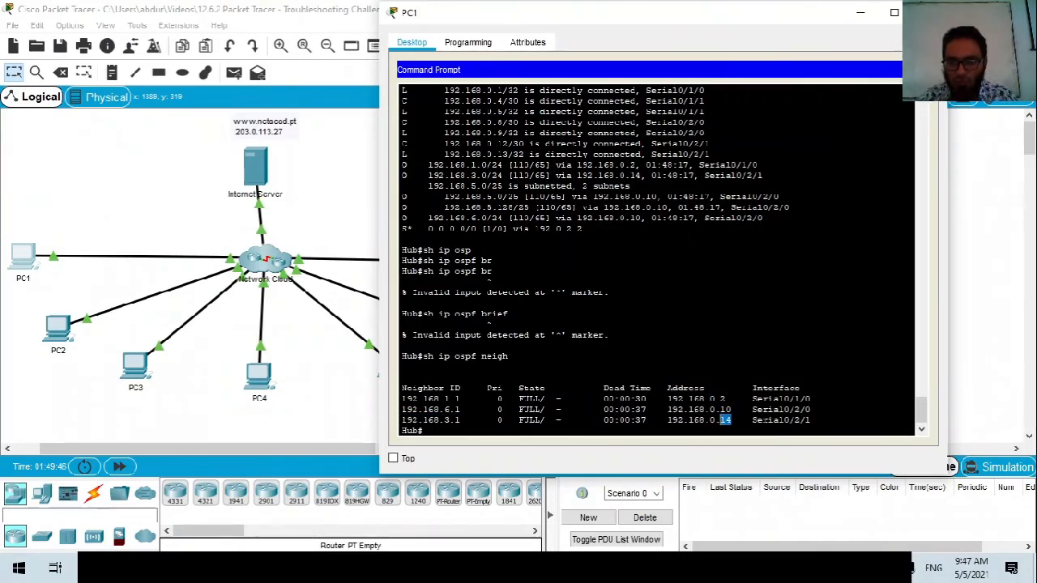
pyautogui.moveTo(809, 391); pyautogui.dragTo(802, 419)
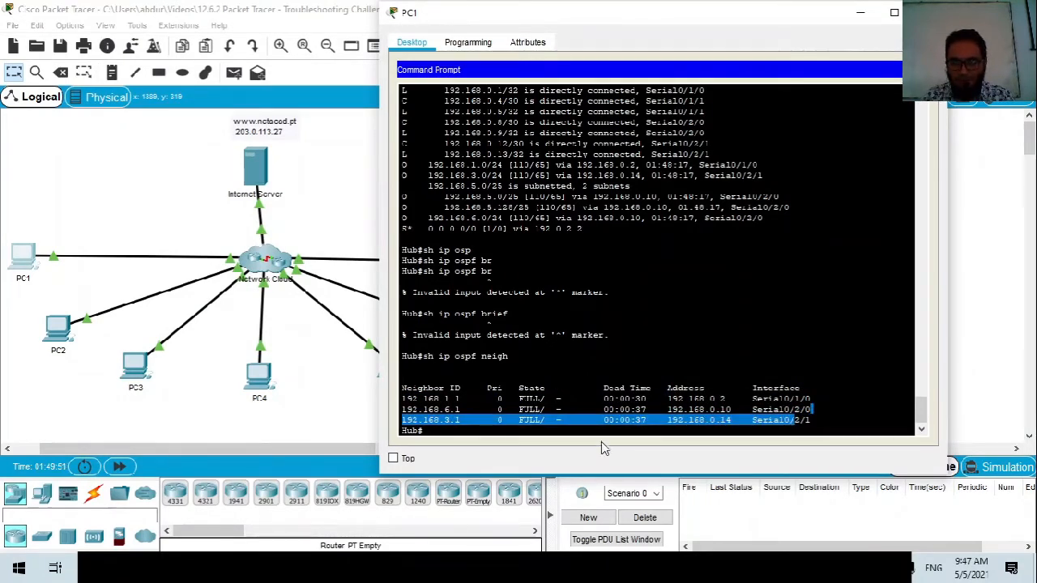
pyautogui.click(801, 419)
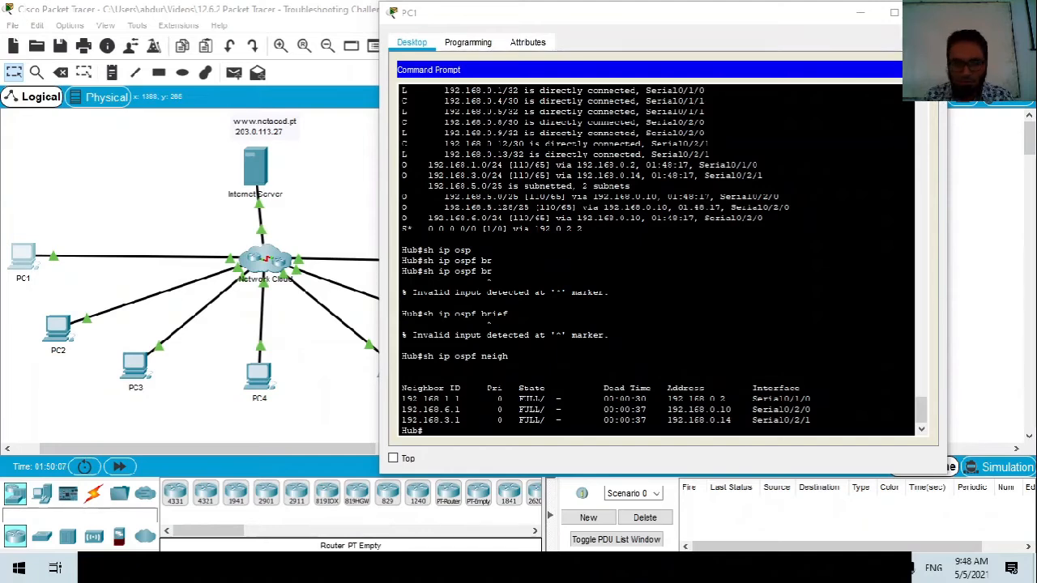
# Show Hub's OSPF process details; a 'show ip ospf brief' attempt is rejected.
pyautogui.write('sh ip os')
pyautogui.press('Tab')
pyautogui.press('Return')
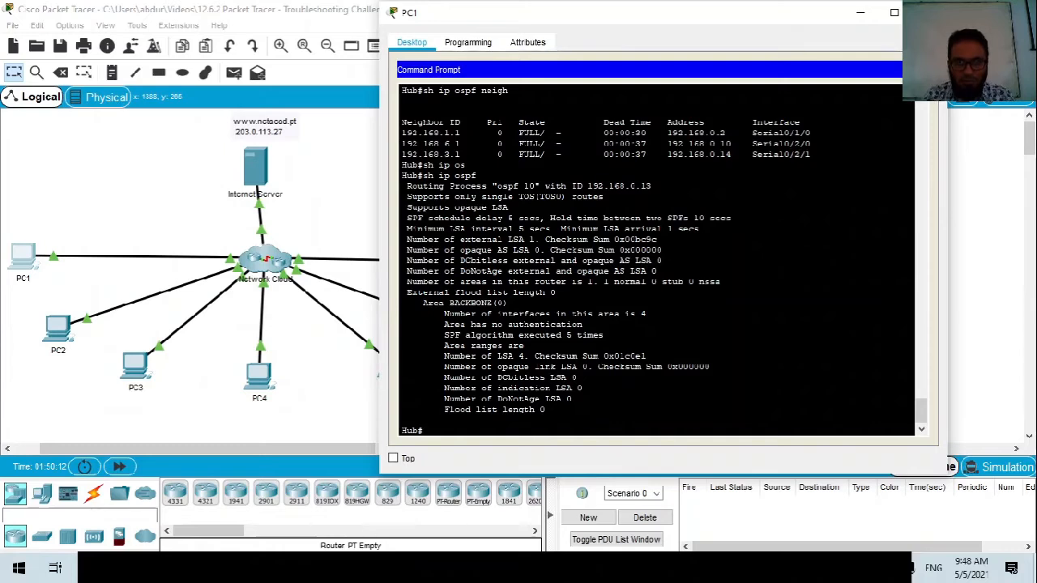
pyautogui.write('sh ip ospf brief')
pyautogui.press('Return')
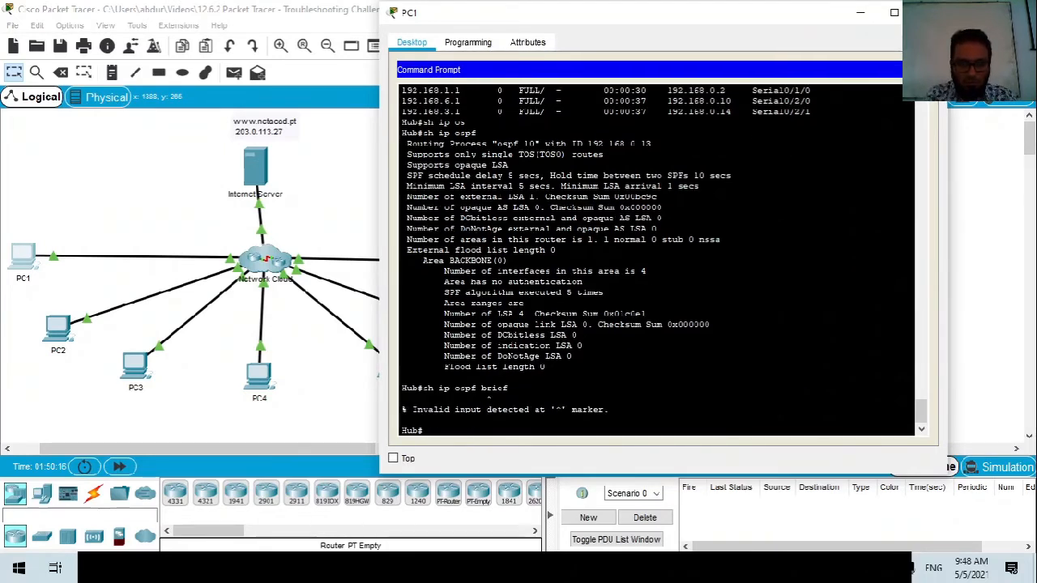
# List Hub's interface addresses with 'show ip interface brief'.
pyautogui.press('Up')
pyautogui.press('BackSpace')
pyautogui.press('BackSpace')
pyautogui.press('BackSpace')
pyautogui.press('BackSpace')
pyautogui.press('BackSpace')
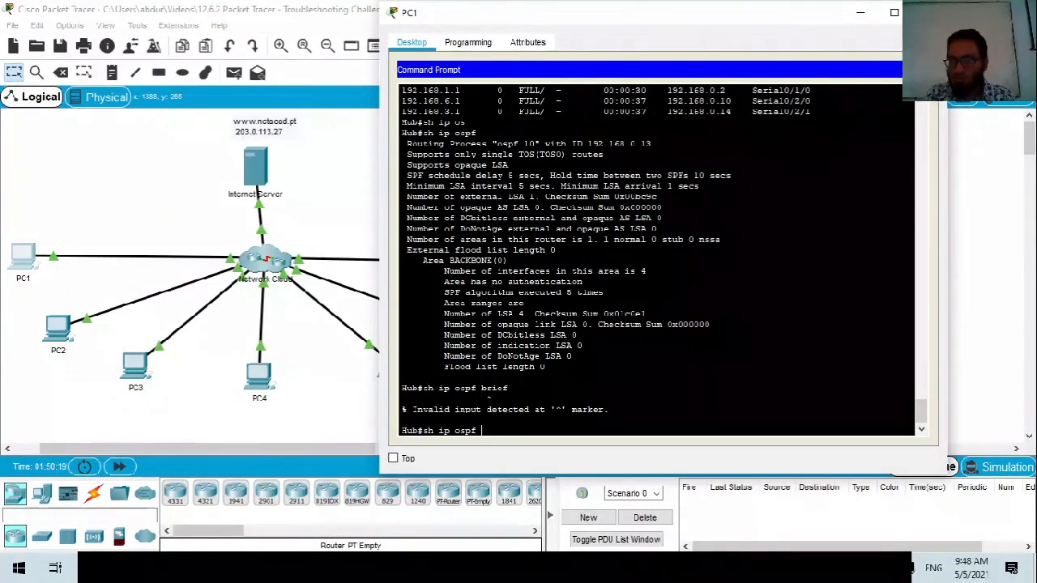
pyautogui.press('BackSpace')
pyautogui.press('BackSpace')
pyautogui.press('BackSpace')
pyautogui.press('BackSpace')
pyautogui.press('BackSpace')
pyautogui.write('i')
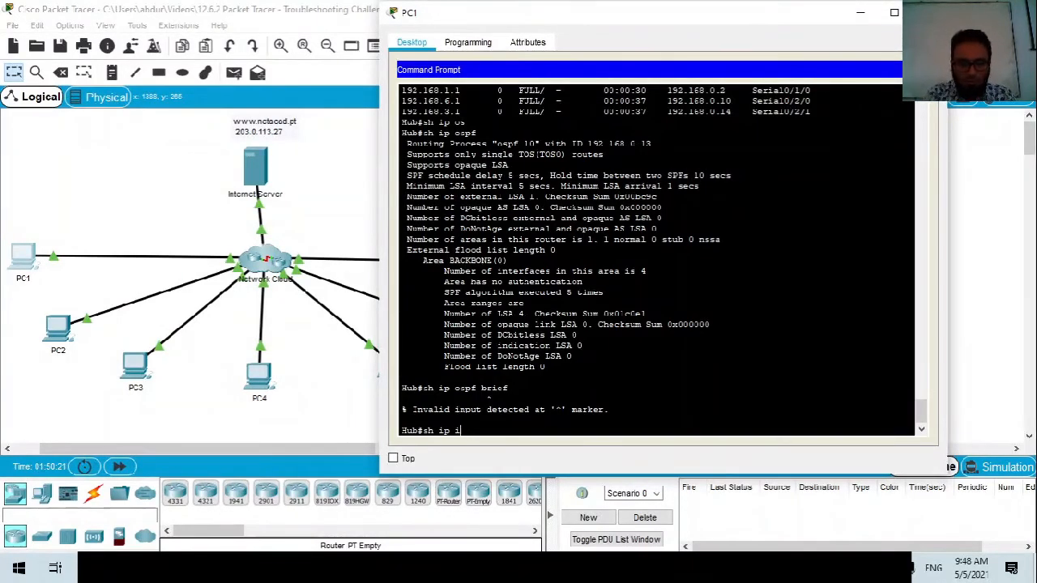
pyautogui.write('nt brief')
pyautogui.press('Return')
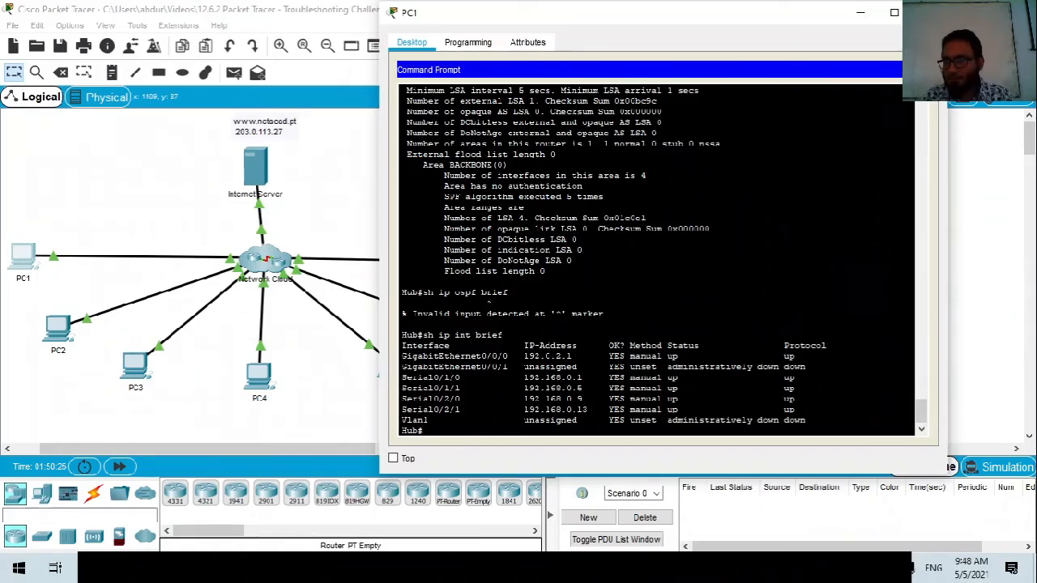
# Display Hub's full routing table and highlight the default route 0.0.0.0/0 via 192.0.2.2.
pyautogui.write('sh ip route')
pyautogui.press('Return')
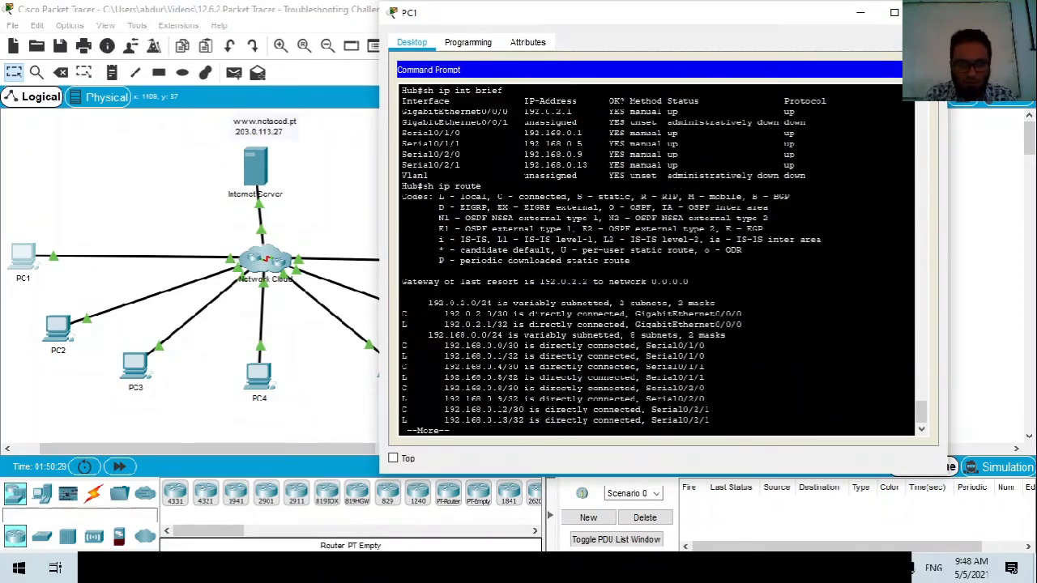
pyautogui.press('space')
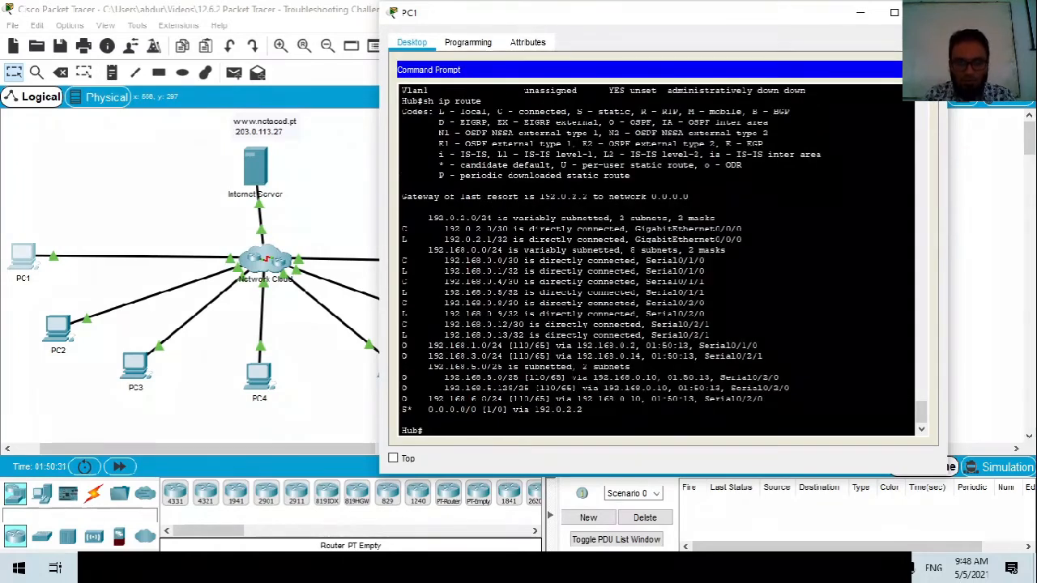
pyautogui.moveTo(402, 409); pyautogui.dragTo(530, 409)
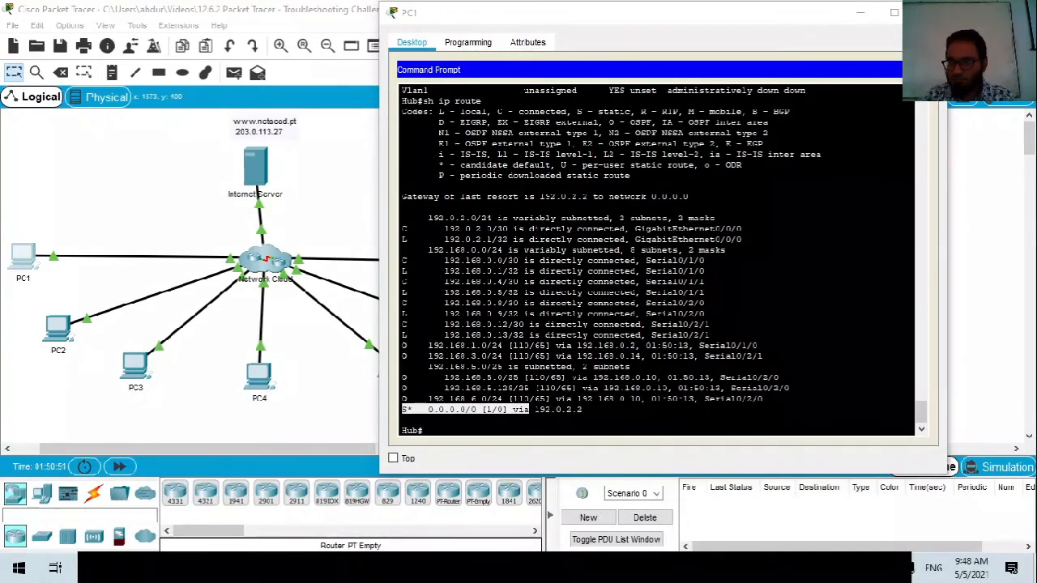
# Enter global configuration on Hub and select interface Serial0/1/0.
pyautogui.write('co')
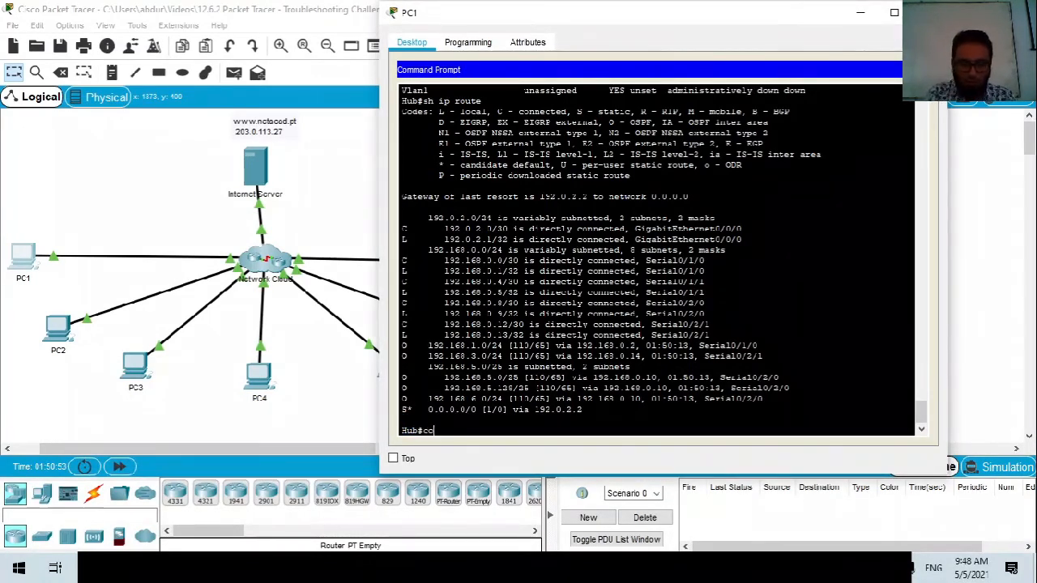
pyautogui.write('nf ter')
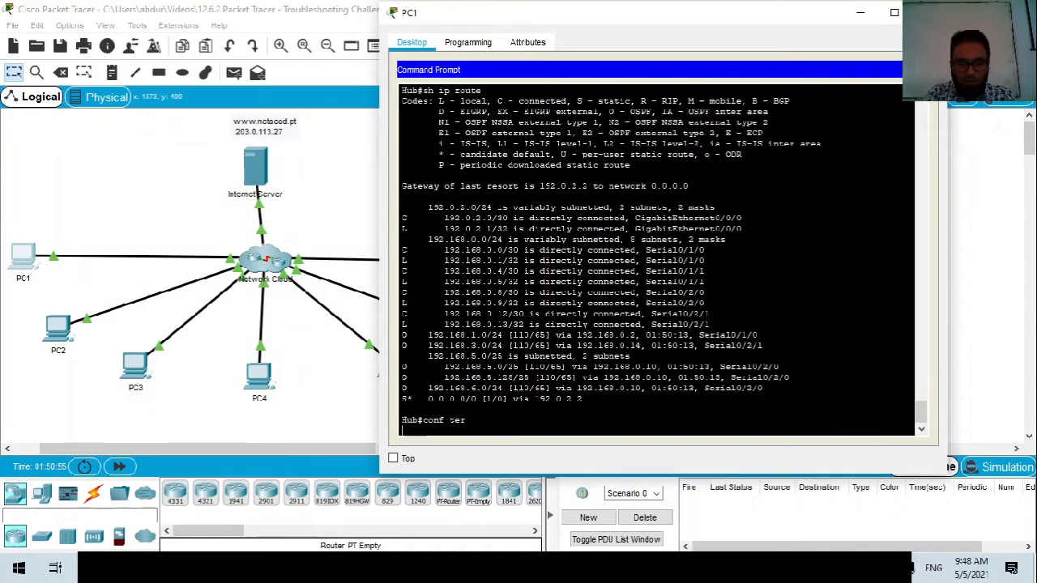
pyautogui.press('Return')
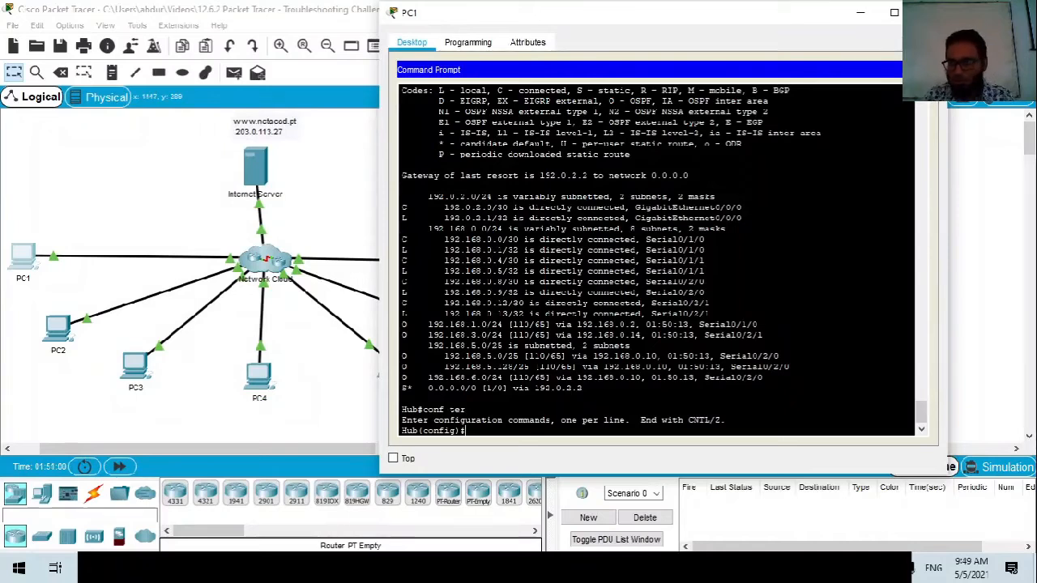
pyautogui.hotkey('alt', 'Tab')
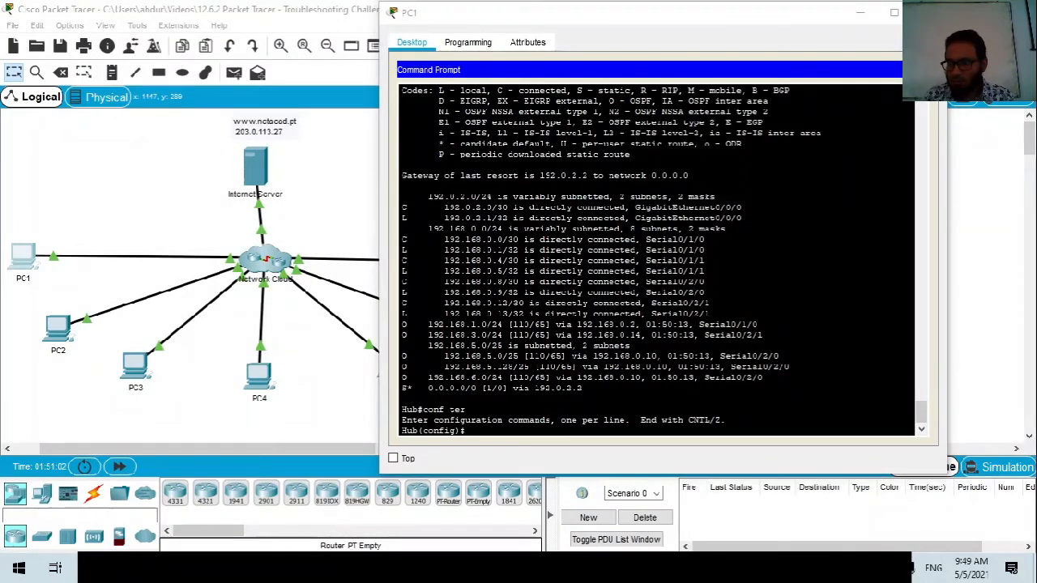
pyautogui.write('int s')
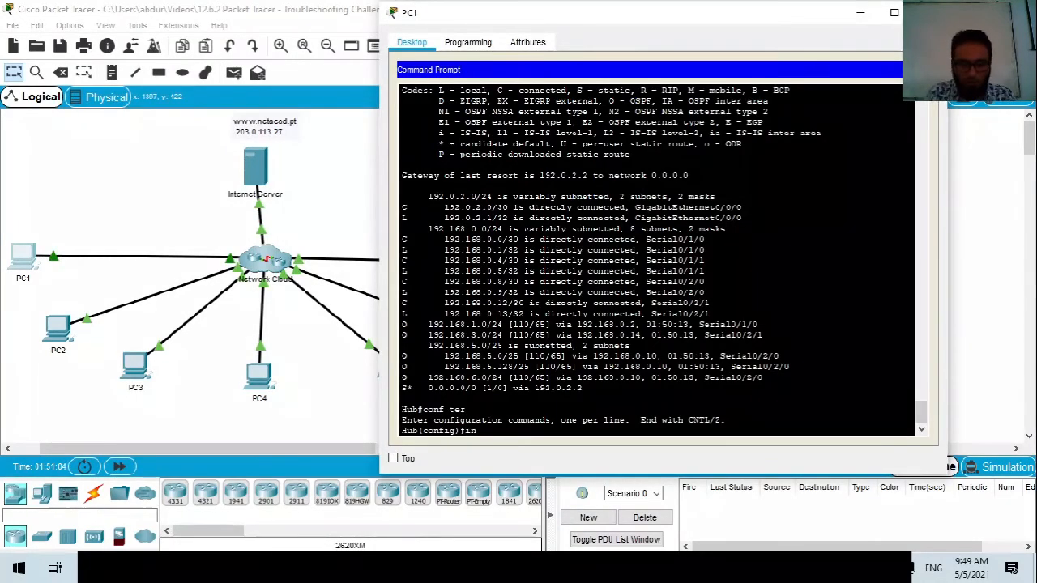
pyautogui.press('Tab')
pyautogui.write('0')
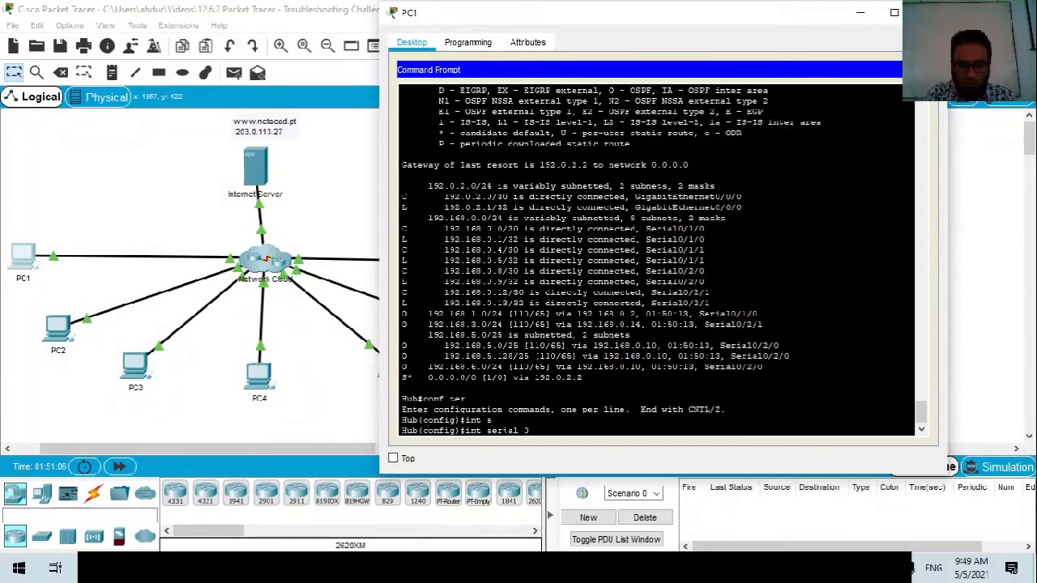
pyautogui.write('/1/0')
pyautogui.press('Return')
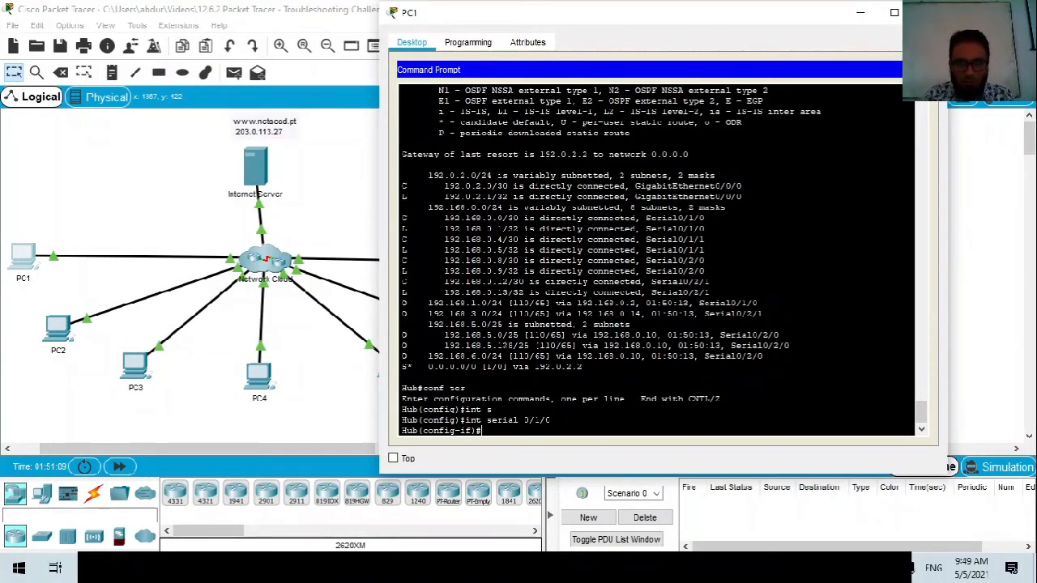
pyautogui.moveTo(705, 217); pyautogui.dragTo(647, 217)
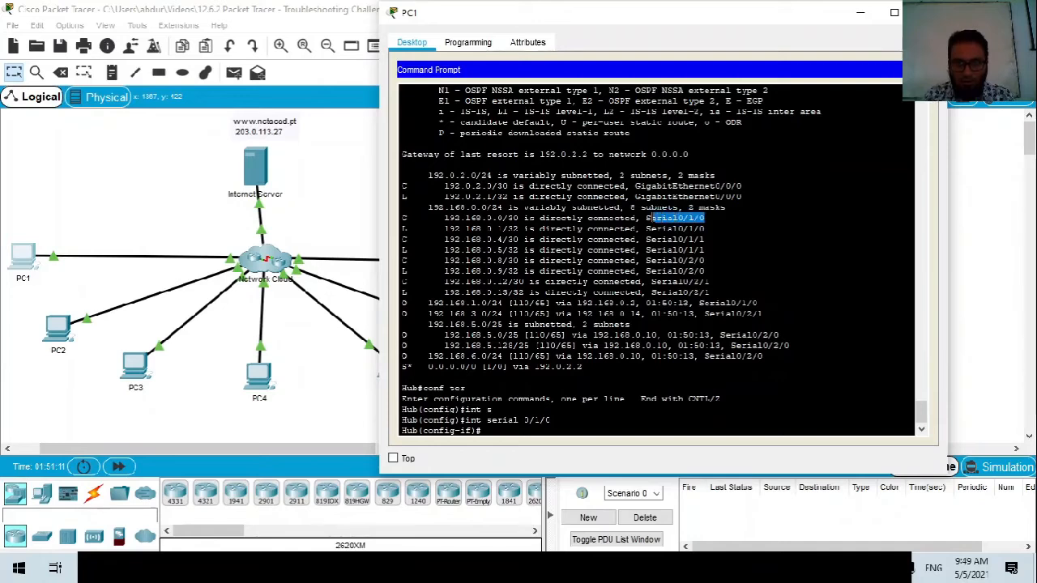
pyautogui.click(990, 365)
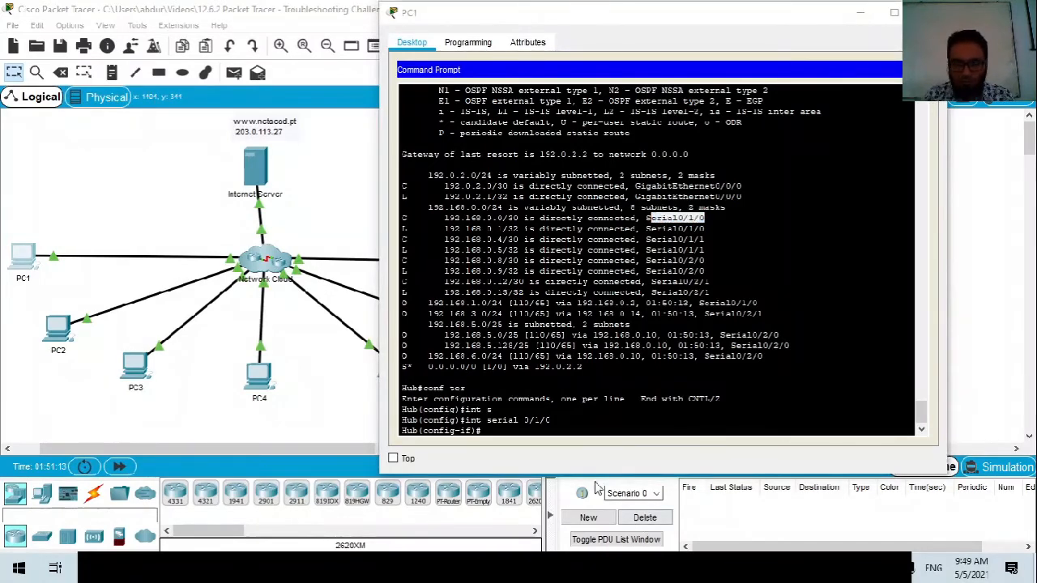
# Apply 'ip nat inside' to Serial0/1/0 and move the activity instructions to the left.
pyautogui.click(595, 413)
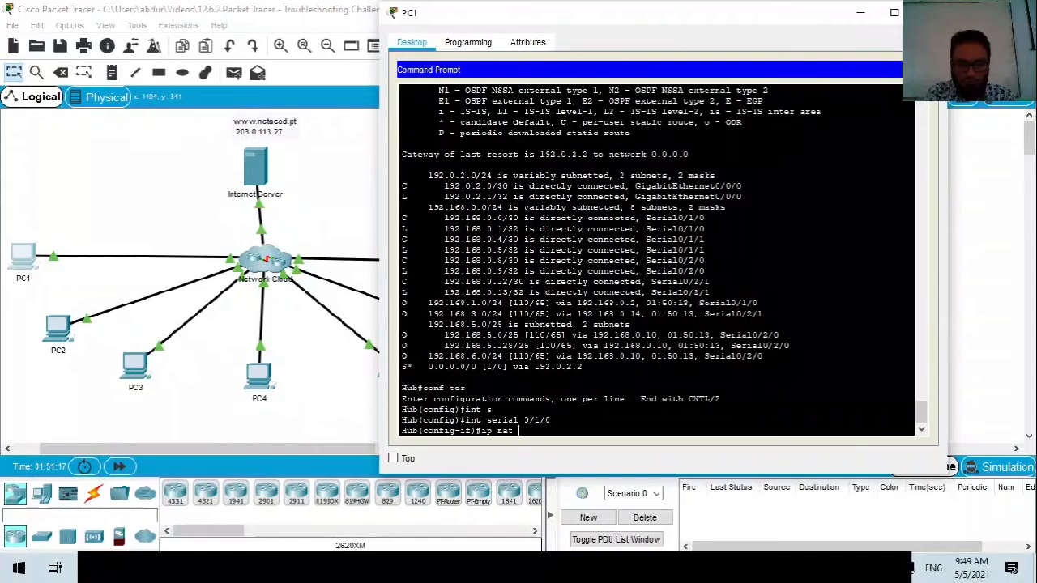
pyautogui.write('ip nat inside')
pyautogui.press('Return')
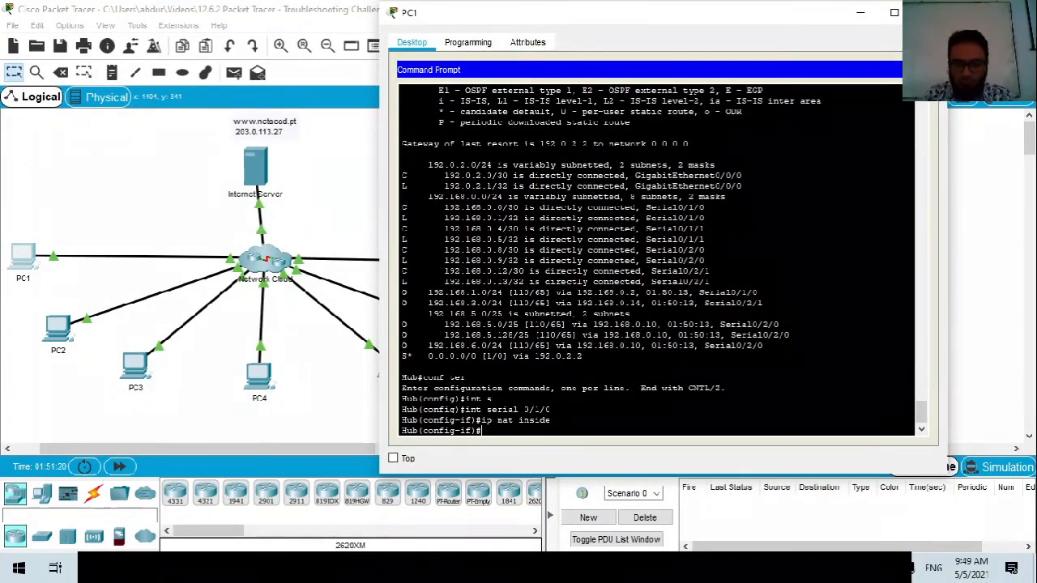
pyautogui.hotkey('alt', 'Tab')
pyautogui.moveTo(559, 26); pyautogui.dragTo(185, 32)
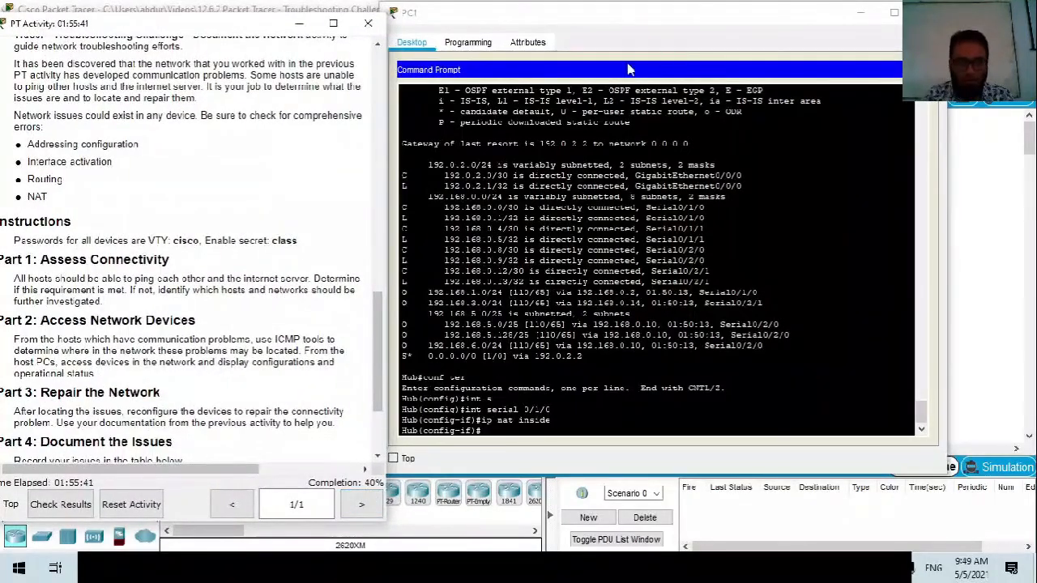
# Move the PC1 terminal aside, review the Part 2 instructions, and shift them to reveal the topology.
pyautogui.moveTo(635, 30); pyautogui.dragTo(677, 51)
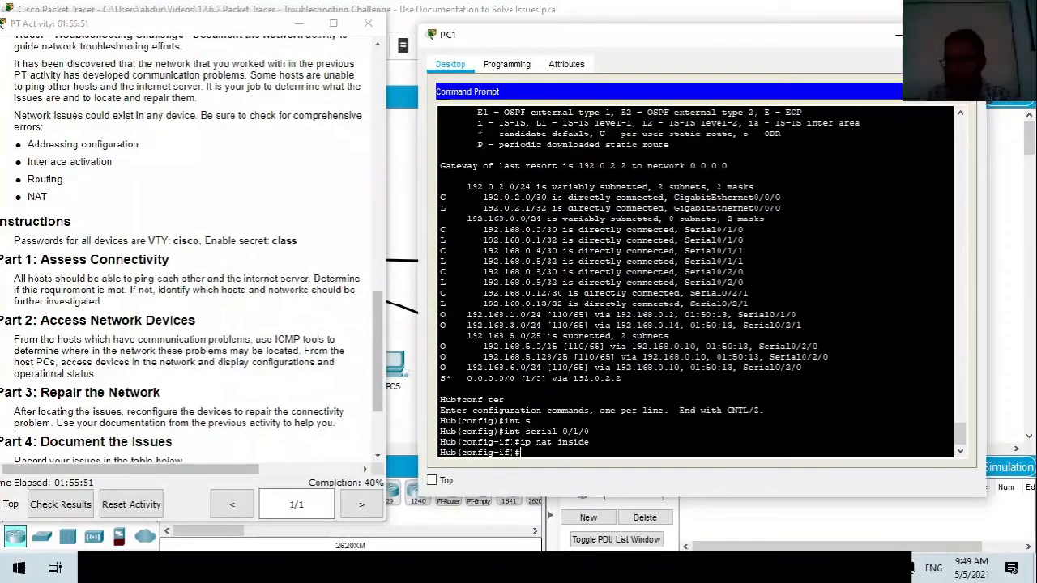
pyautogui.scroll(-3, 132, 379)
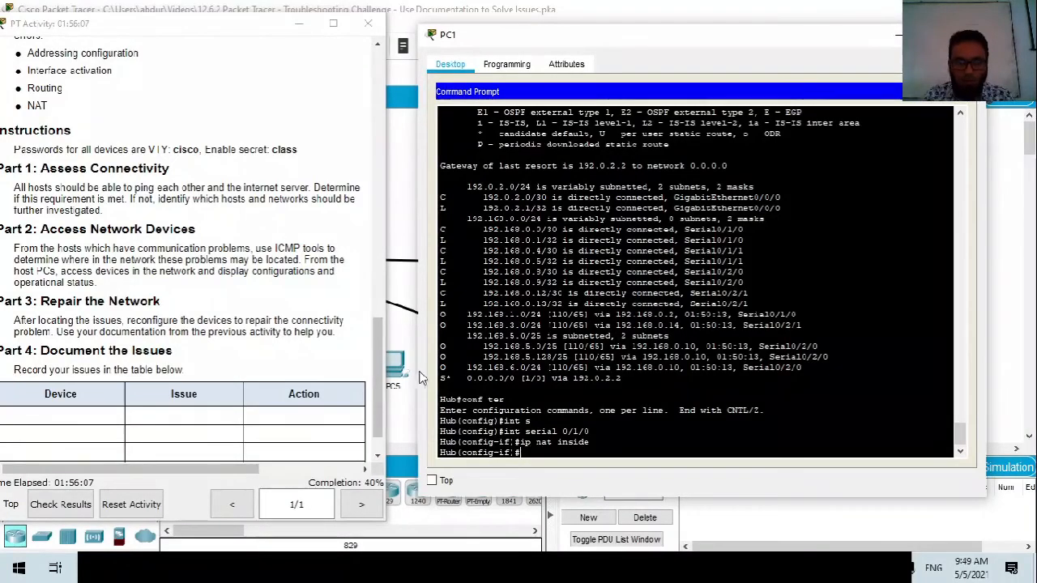
pyautogui.click(1, 380)
pyautogui.moveTo(14, 248); pyautogui.dragTo(36, 259)
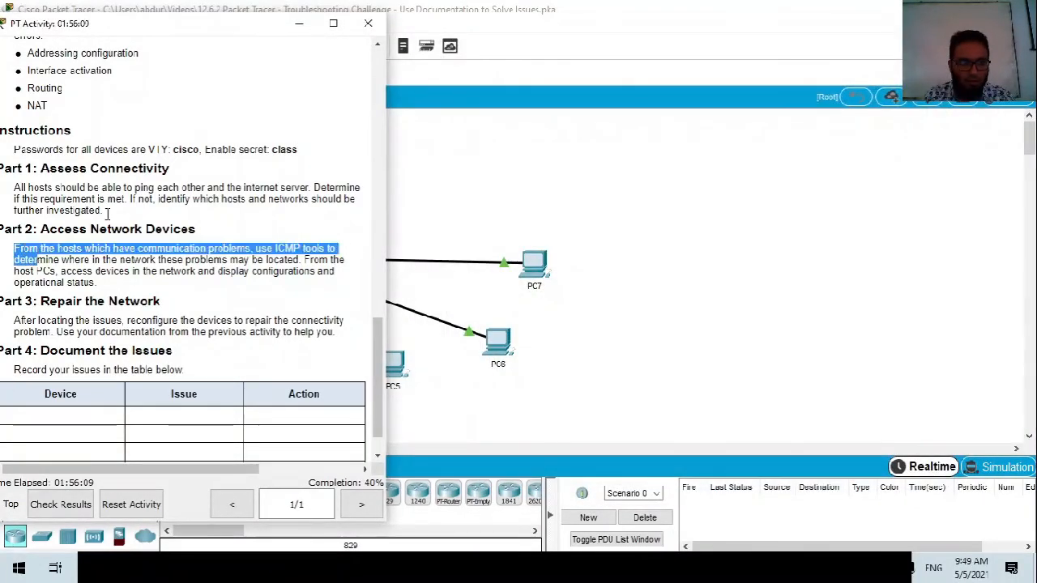
pyautogui.moveTo(147, 23); pyautogui.dragTo(710, 82)
pyautogui.click(46, 322)
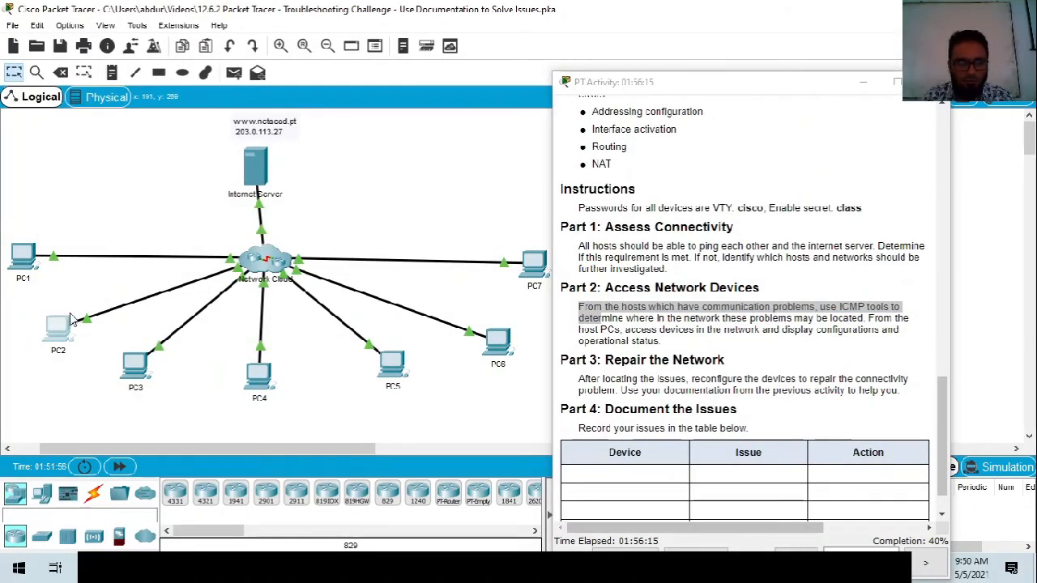
# Open the PC2 device window and arrange it beside the activity instructions.
pyautogui.click(51, 327)
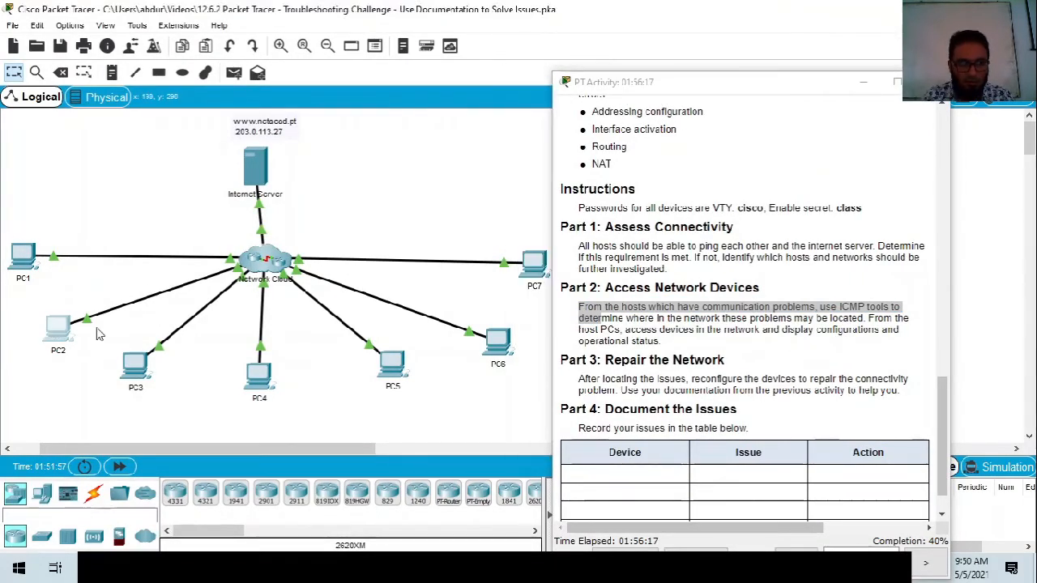
pyautogui.click(69, 343)
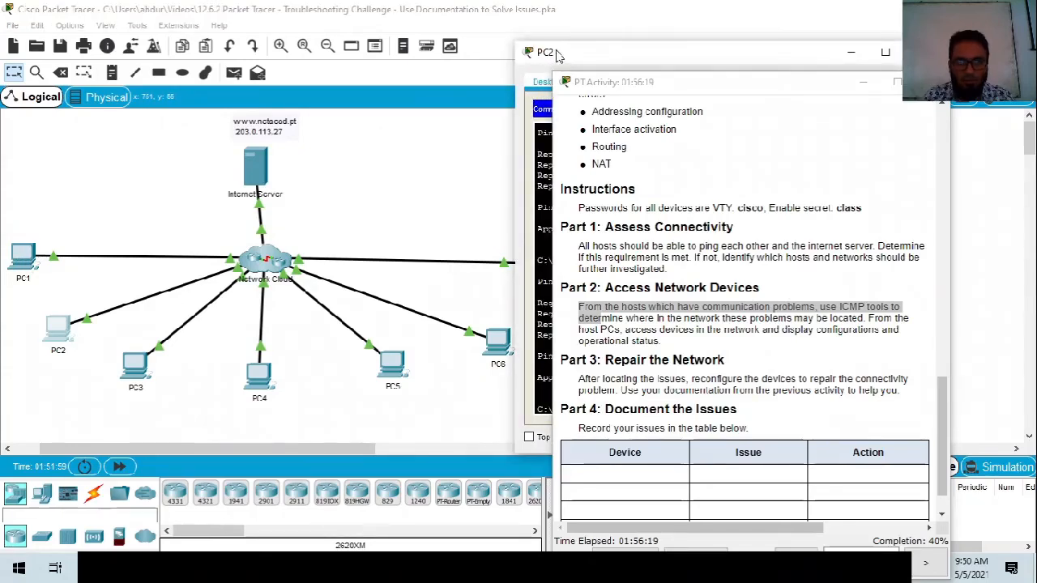
pyautogui.moveTo(671, 91); pyautogui.dragTo(652, 47)
pyautogui.click(187, 427)
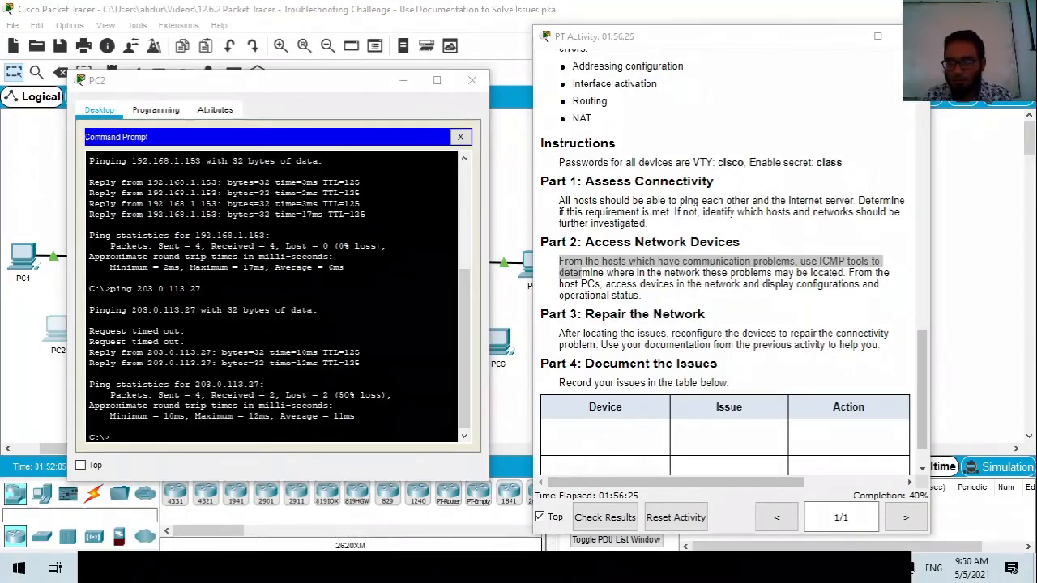
pyautogui.click(264, 442)
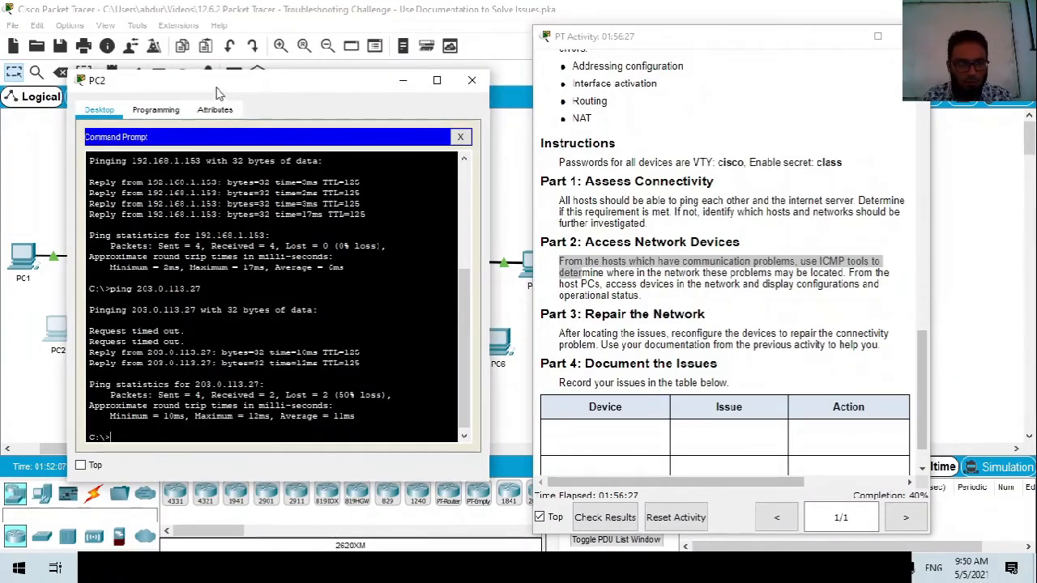
pyautogui.moveTo(222, 81); pyautogui.dragTo(499, 130)
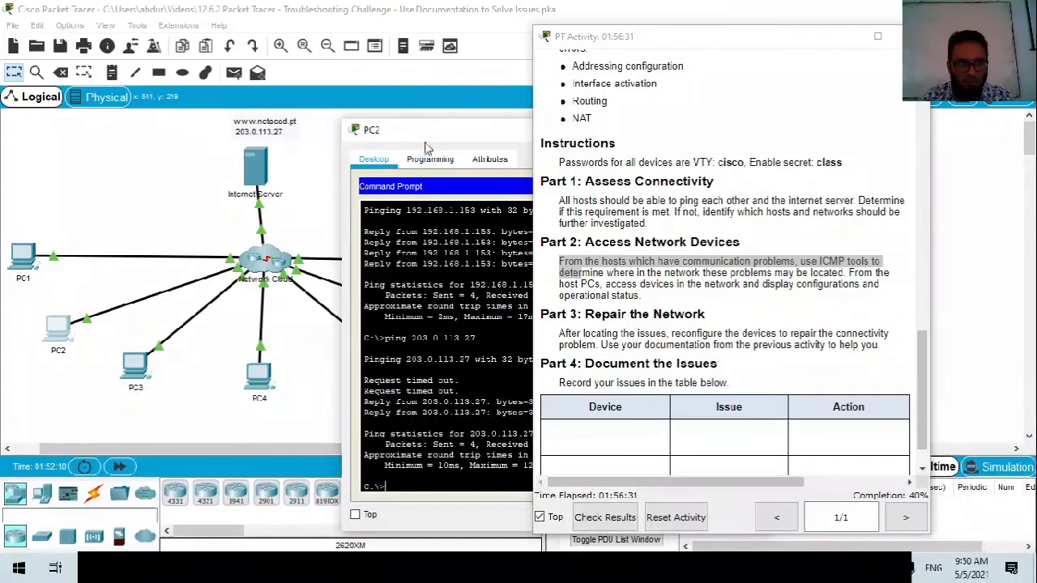
pyautogui.moveTo(434, 133); pyautogui.dragTo(226, 120)
pyautogui.moveTo(533, 175); pyautogui.dragTo(526, 174)
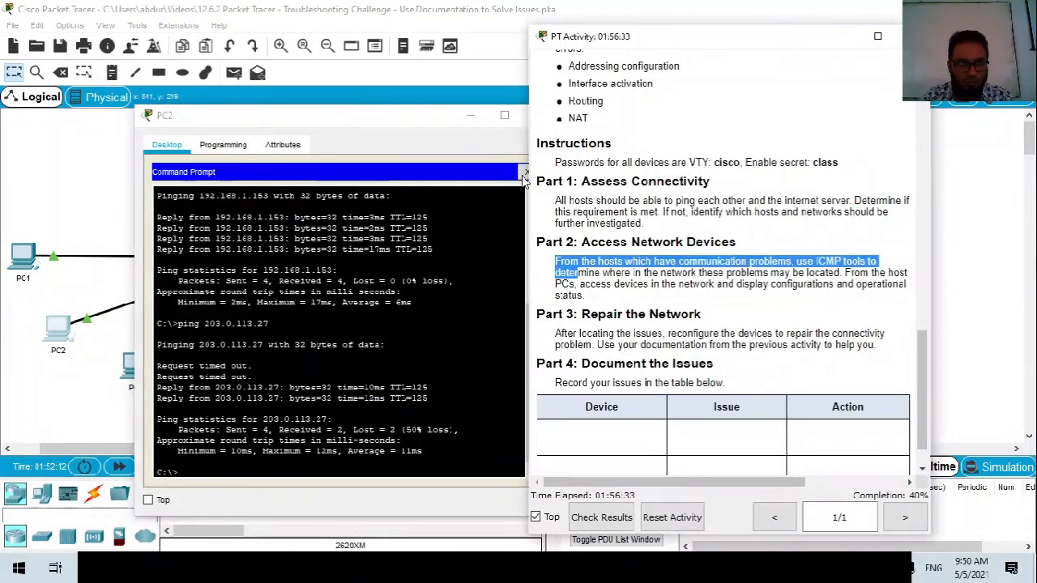
# Check PC2's IP configuration (gateway 192.168.3.1), then return to its Command Prompt.
pyautogui.click(524, 172)
pyautogui.click(221, 198)
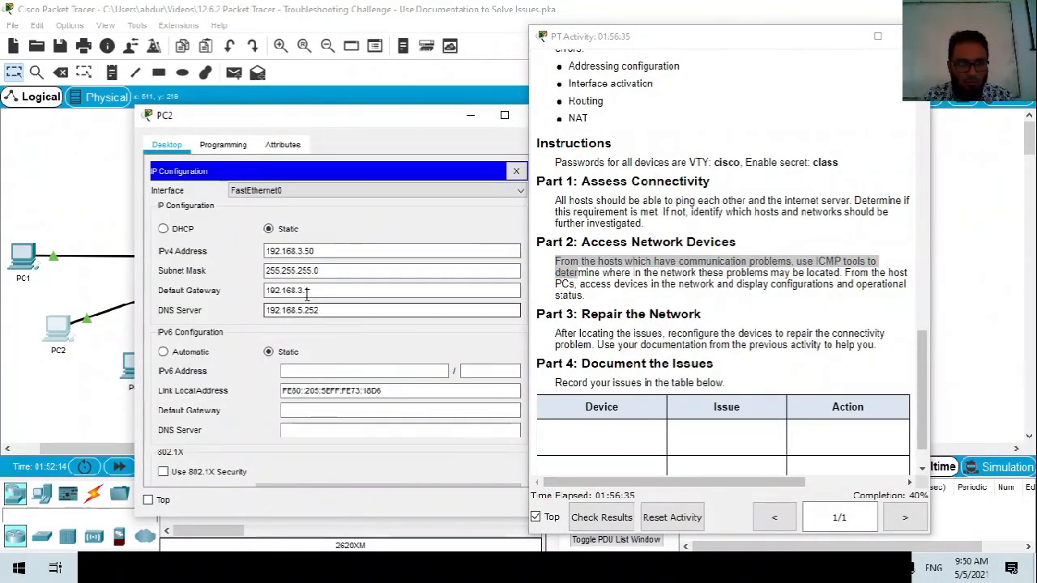
pyautogui.moveTo(421, 122); pyautogui.dragTo(344, 114)
pyautogui.click(439, 163)
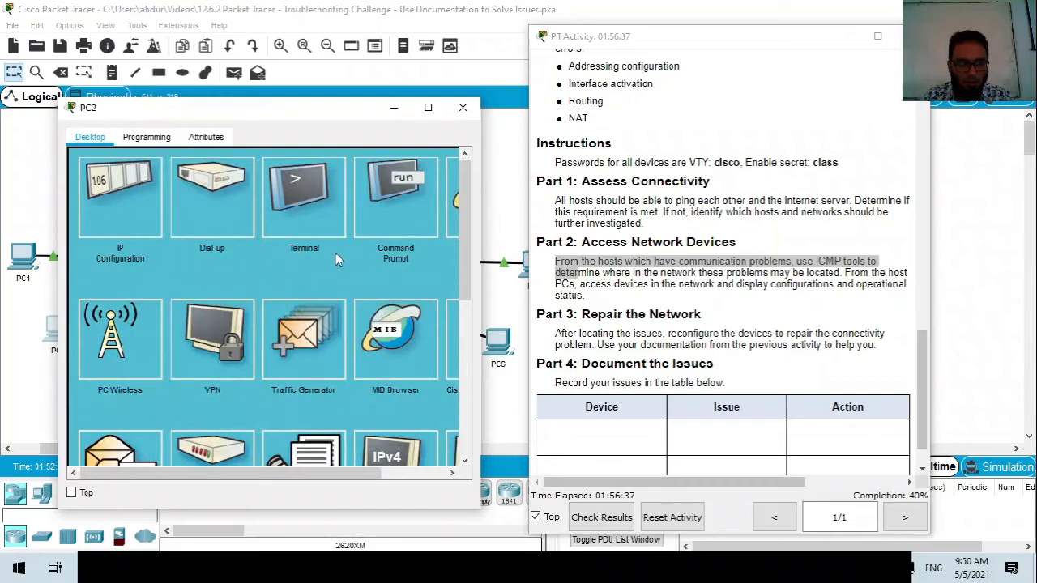
pyautogui.click(395, 203)
# Telnet from PC2 to Factory at 192.168.3.1, log in, and enable with the secret password.
pyautogui.press('Return')
pyautogui.press('Return')
pyautogui.press('Return')
pyautogui.write('telnet ')
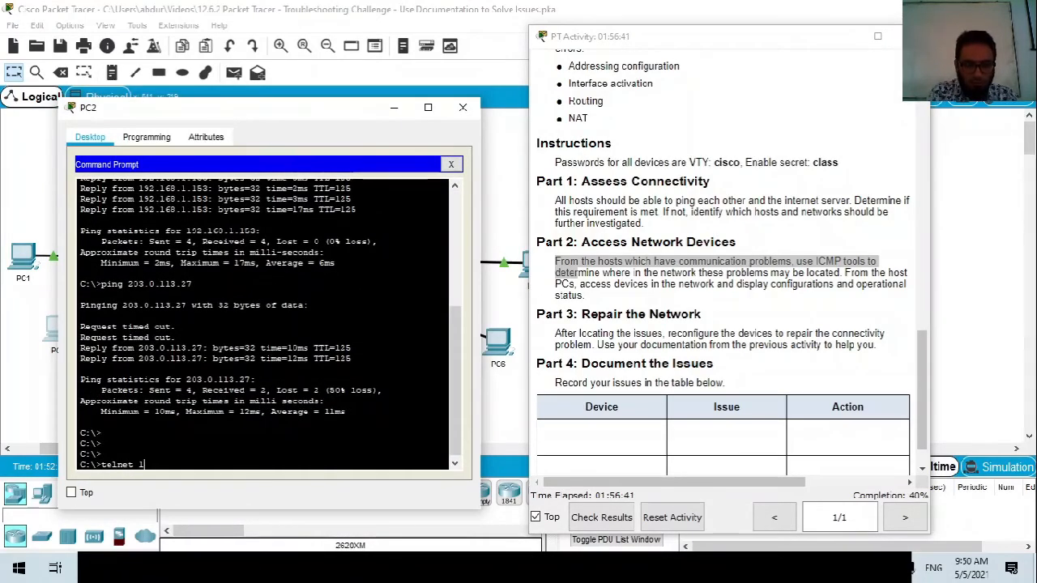
pyautogui.write('192.168.3.1')
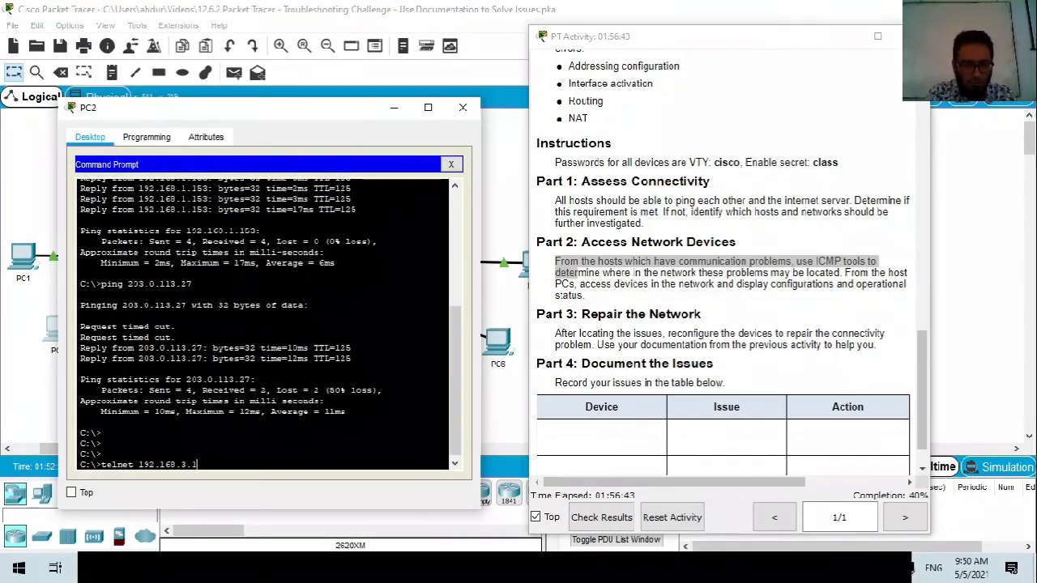
pyautogui.press('Return')
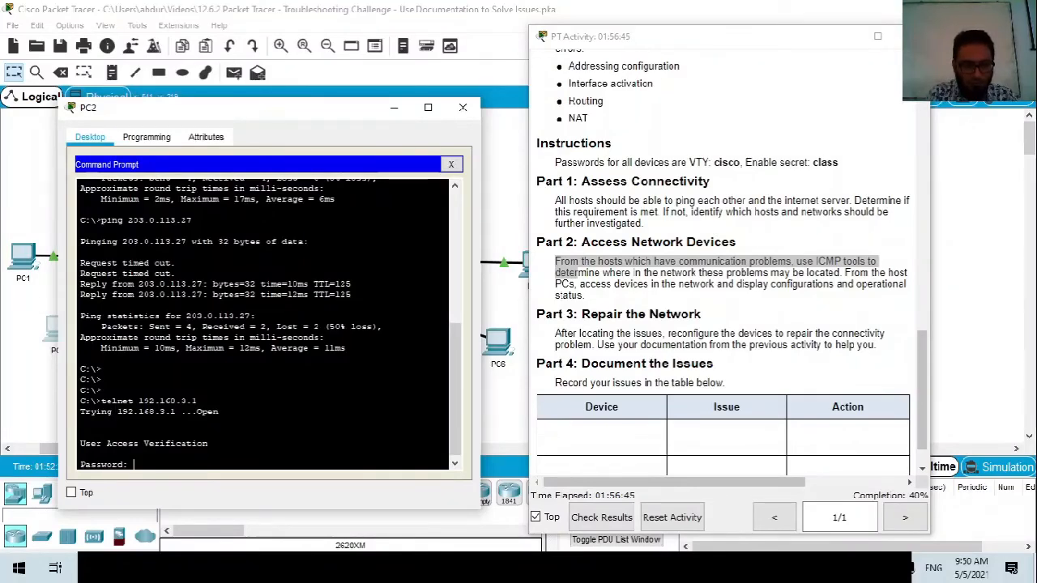
pyautogui.press('Return')
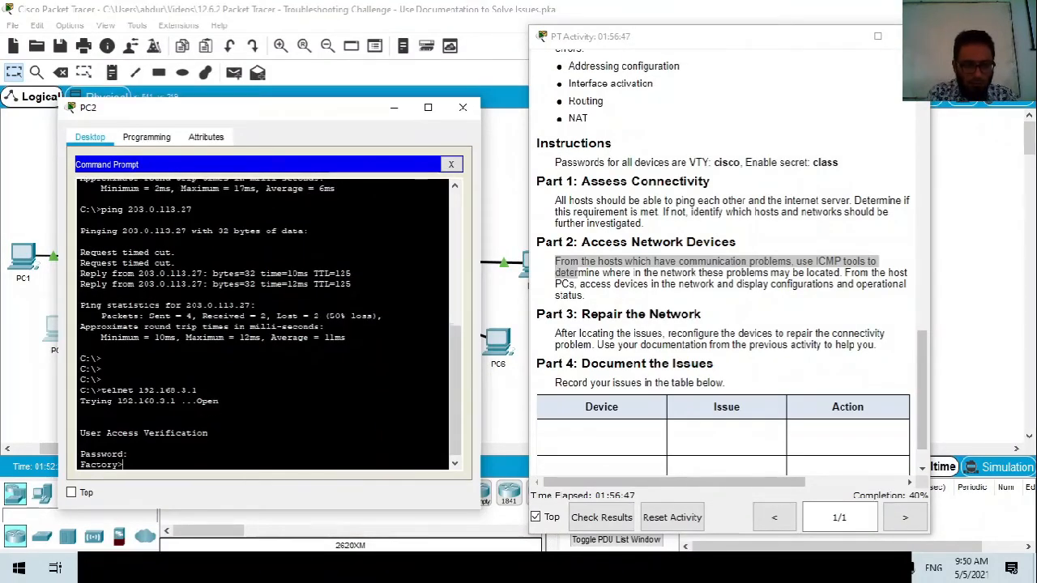
pyautogui.write('en')
pyautogui.press('Return')
pyautogui.write('class')
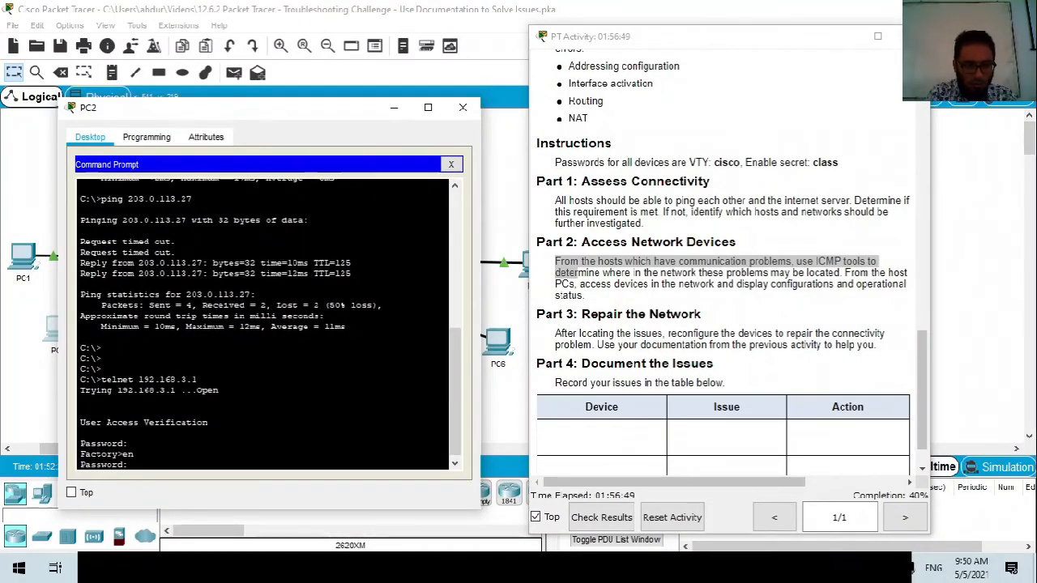
pyautogui.press('Return')
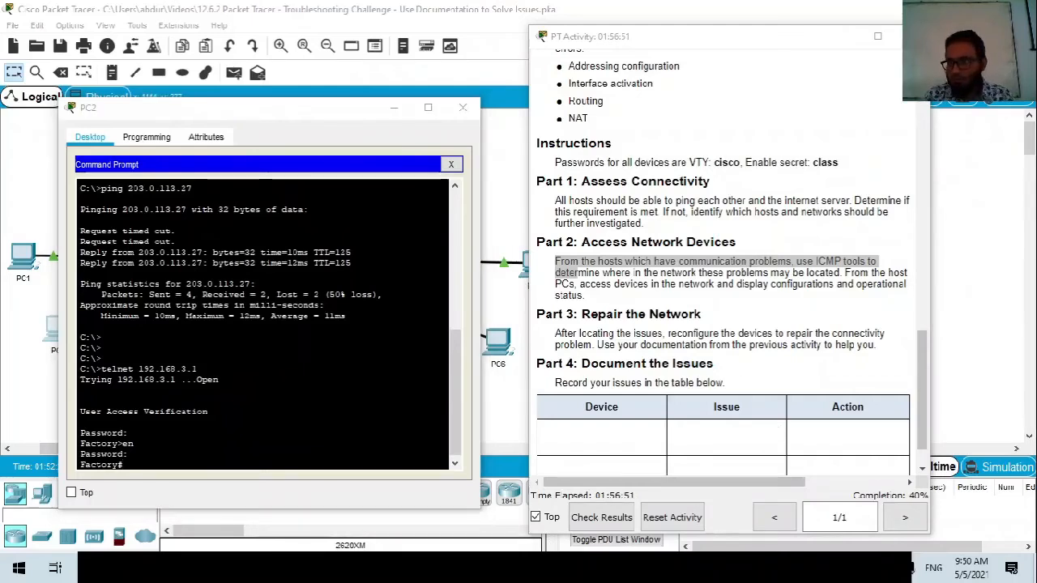
pyautogui.moveTo(80, 466); pyautogui.dragTo(124, 465)
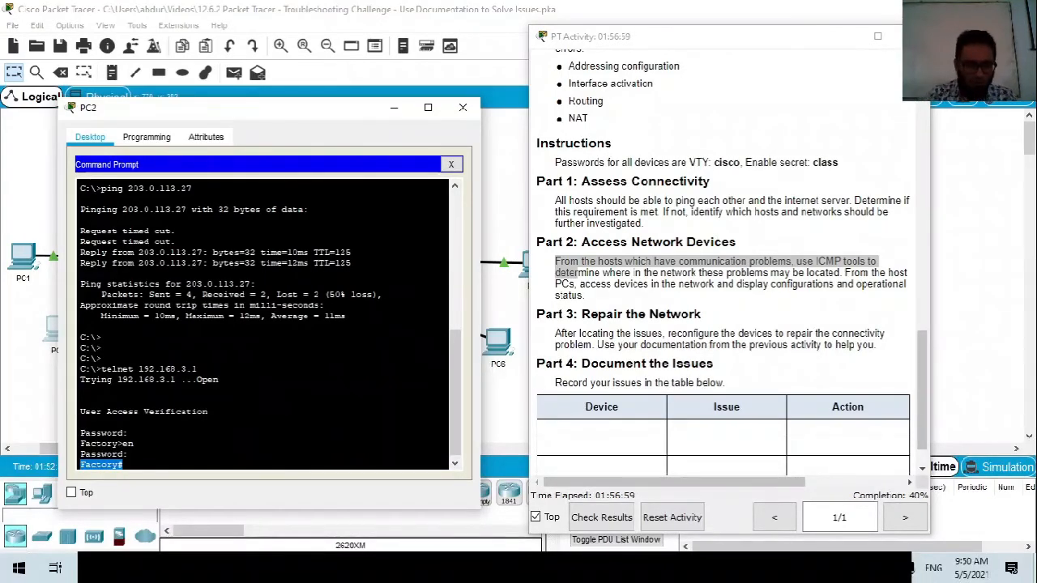
pyautogui.click(124, 465)
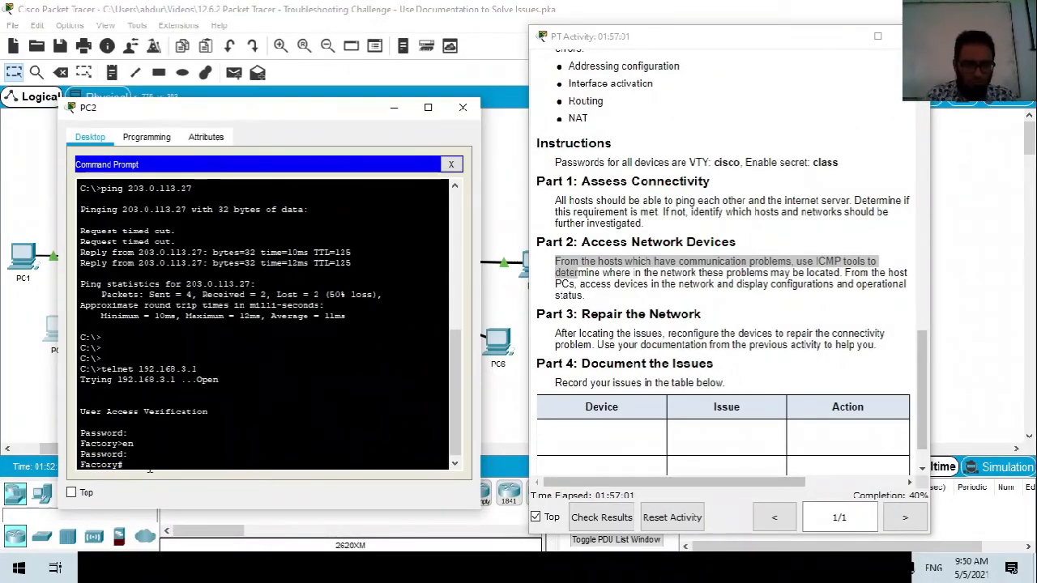
# List Factory's interface brief, showing GigabitEthernet0/0/1 (192.168.4.1) administratively down.
pyautogui.write('sh ip int br')
pyautogui.press('Return')
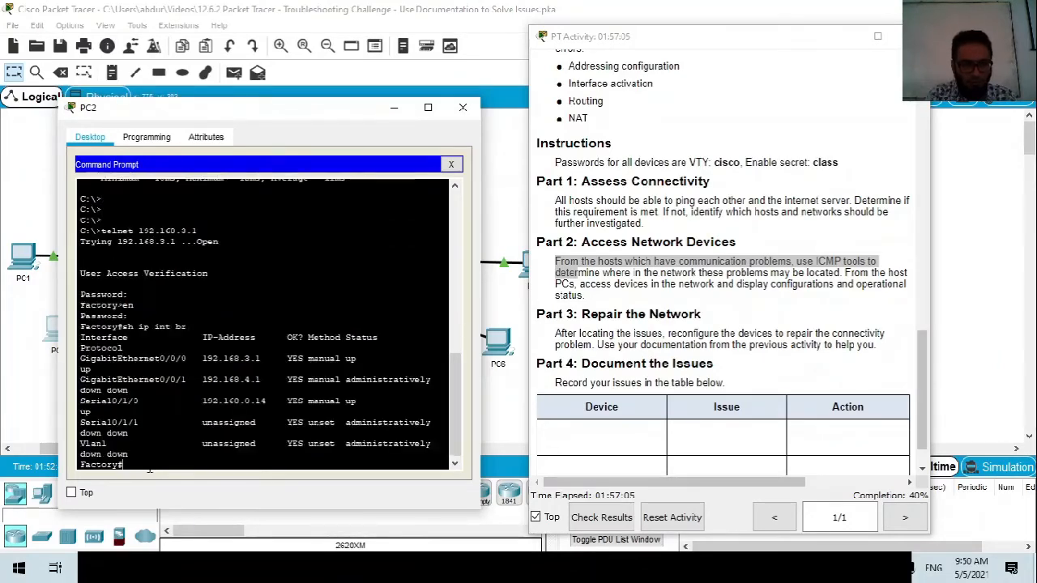
pyautogui.moveTo(480, 366); pyautogui.dragTo(530, 366)
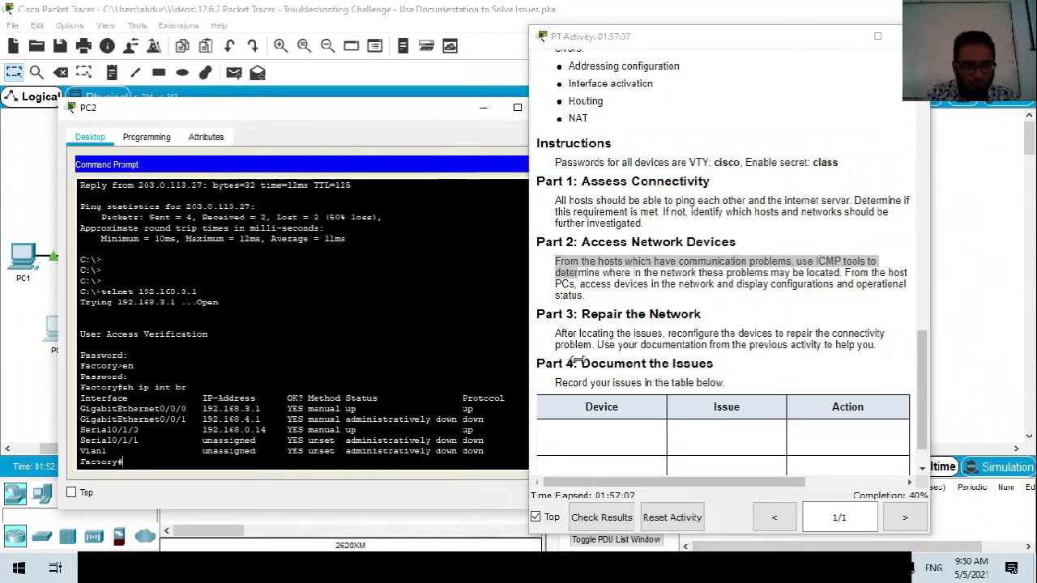
pyautogui.moveTo(80, 409); pyautogui.dragTo(464, 419)
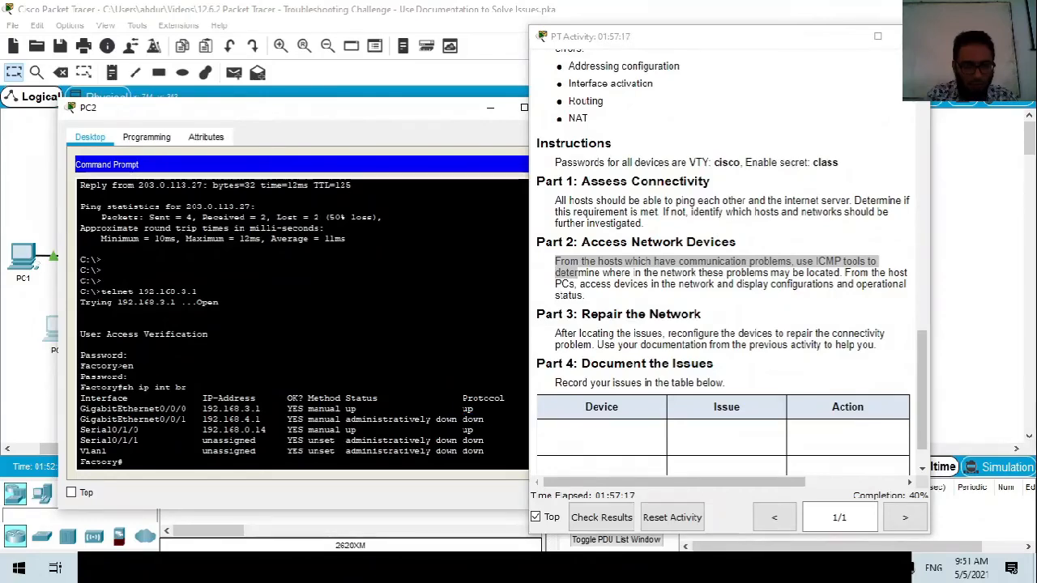
# Enable Factory's GigabitEthernet0/0/1 with 'no shut', raising completion to 60%.
pyautogui.write('n ter')
pyautogui.press('Return')
pyautogui.write('conf ter')
pyautogui.press('Return')
pyautogui.write('in')
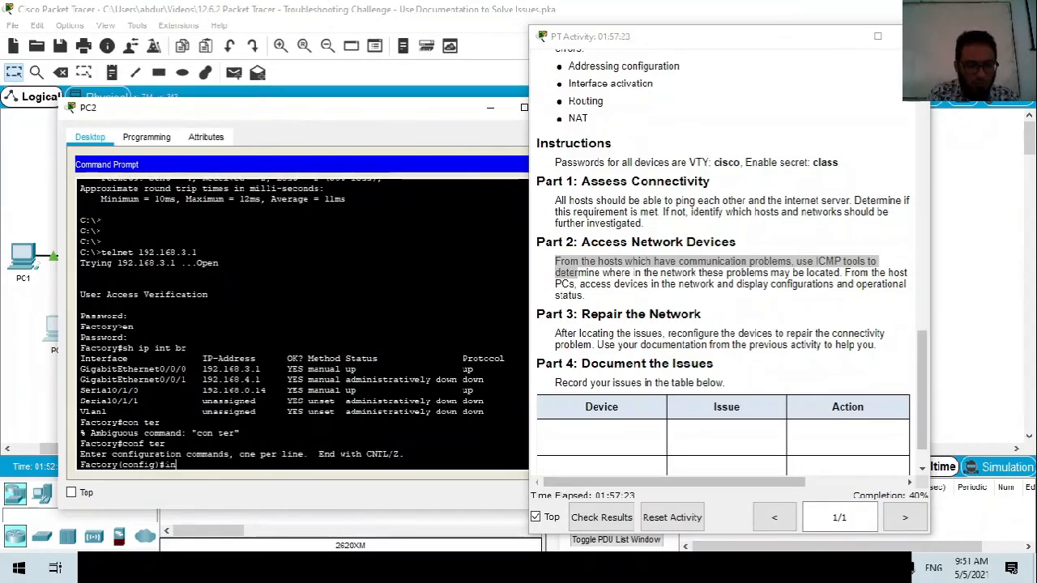
pyautogui.write('t')
pyautogui.press('Tab')
pyautogui.write('gig')
pyautogui.press('Tab')
pyautogui.write('0/0/1')
pyautogui.press('Return')
pyautogui.write('no shut')
pyautogui.press('Return')
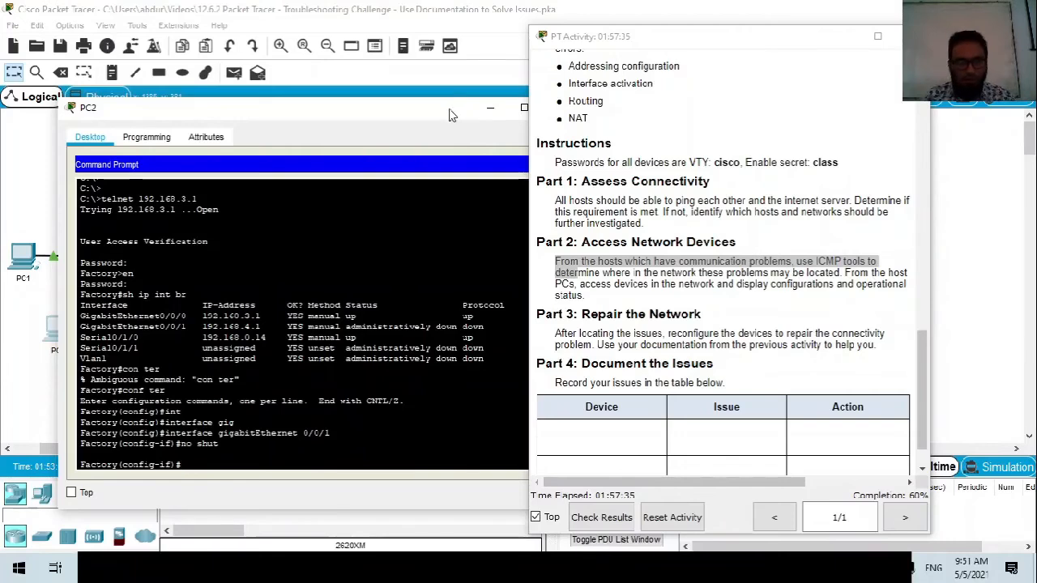
# Exit interface and global configuration back to the Factory# prompt.
pyautogui.moveTo(448, 109); pyautogui.dragTo(400, 106)
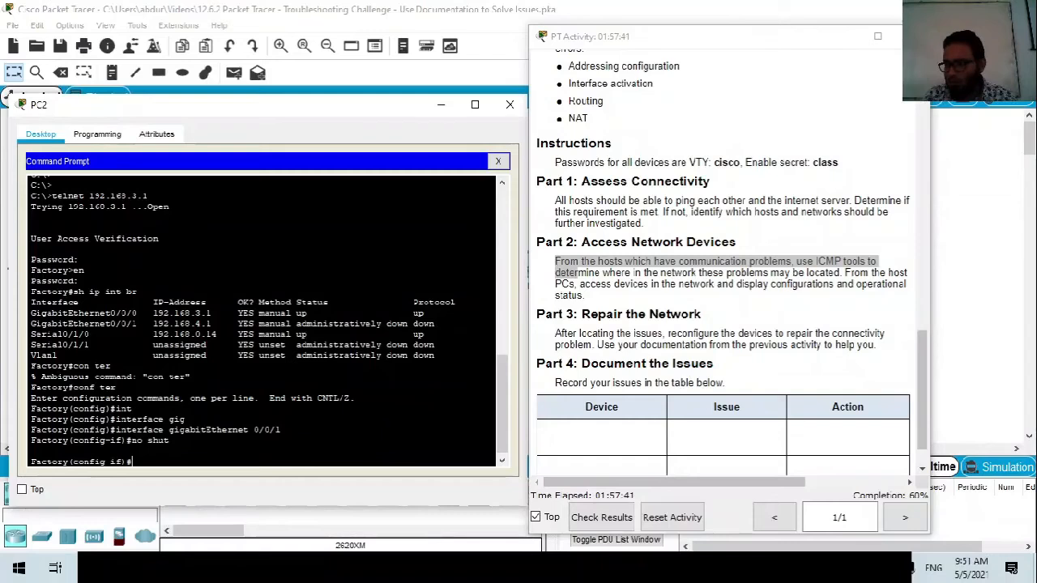
pyautogui.click(187, 478)
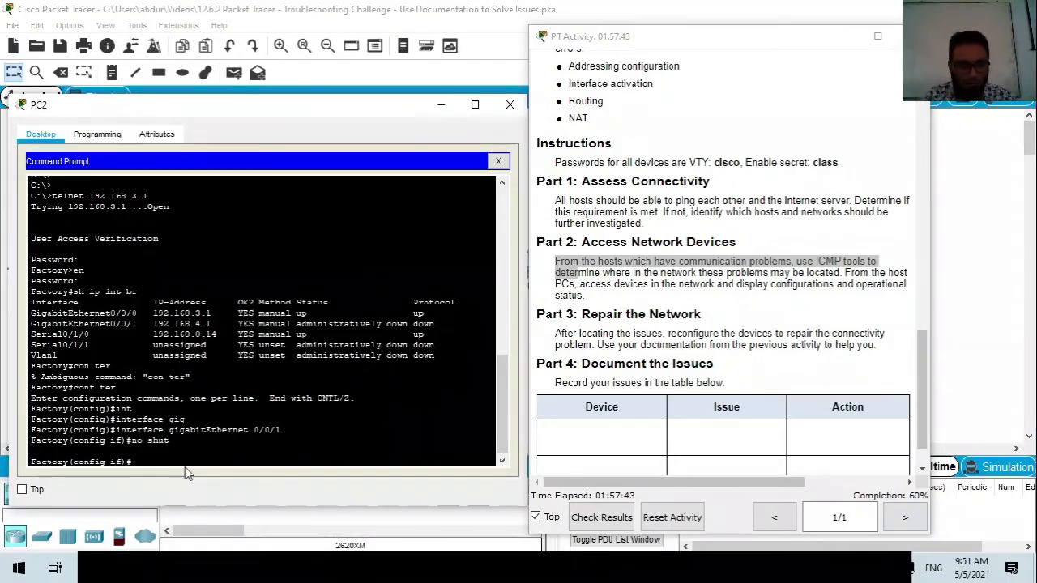
pyautogui.write('exit')
pyautogui.press('Return')
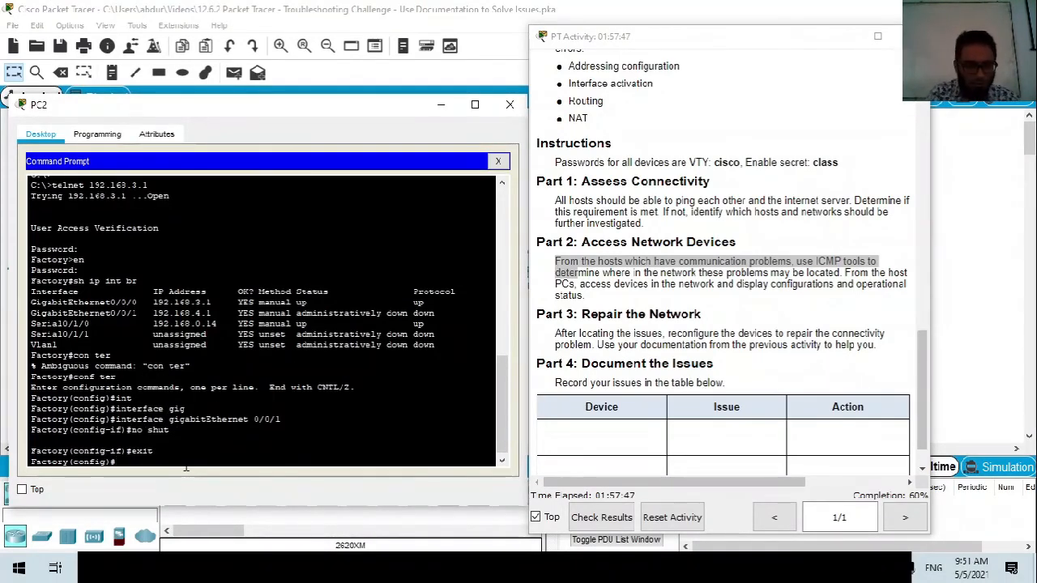
pyautogui.write('exit')
pyautogui.press('Return')
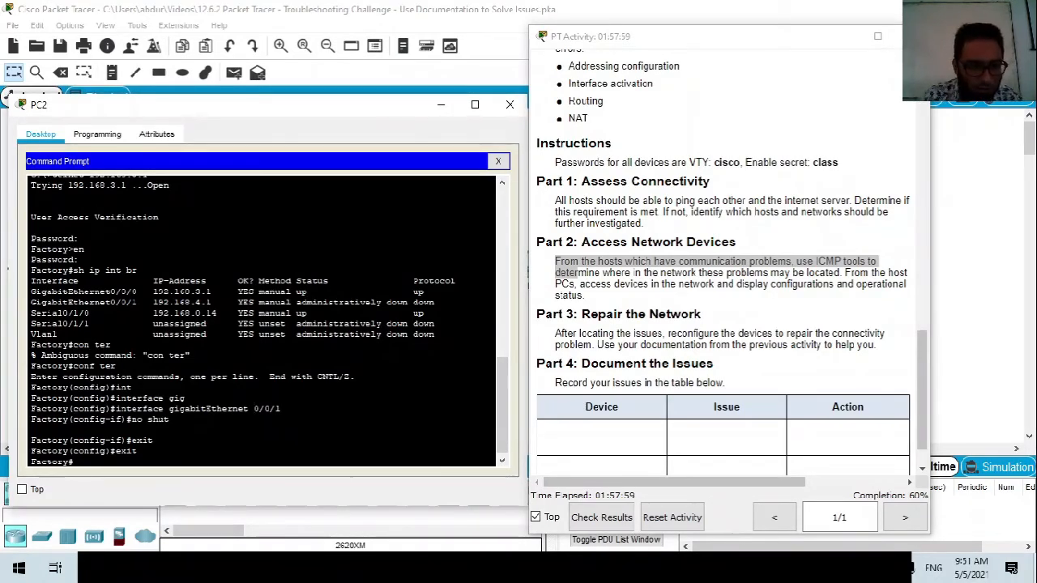
# Review Factory's routing table, noting connected 192.168.4.0/24 and local 192.168.4.1.
pyautogui.write('sh ip ')
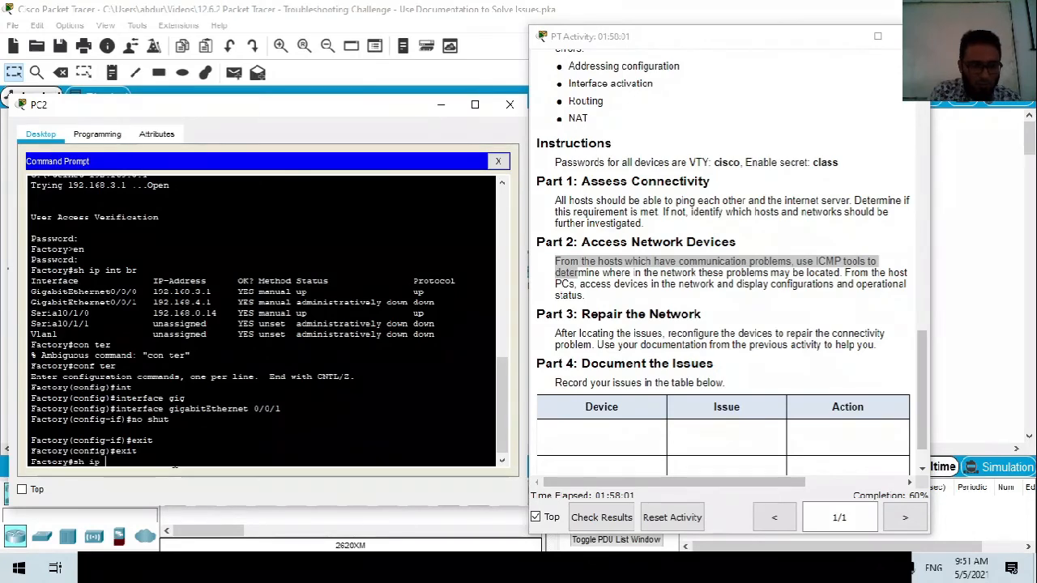
pyautogui.write('route')
pyautogui.press('Return')
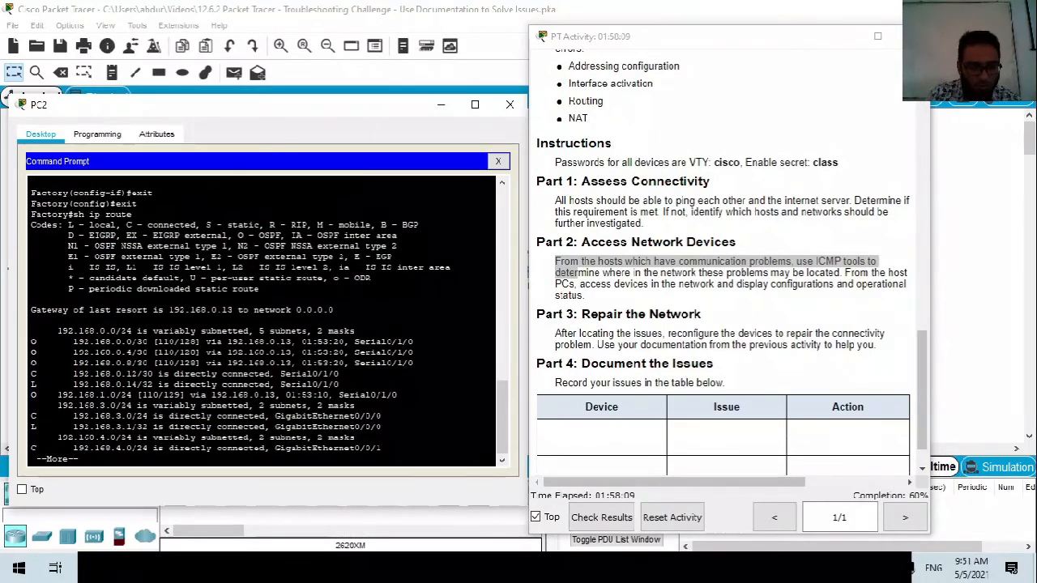
pyautogui.moveTo(380, 448); pyautogui.dragTo(70, 448)
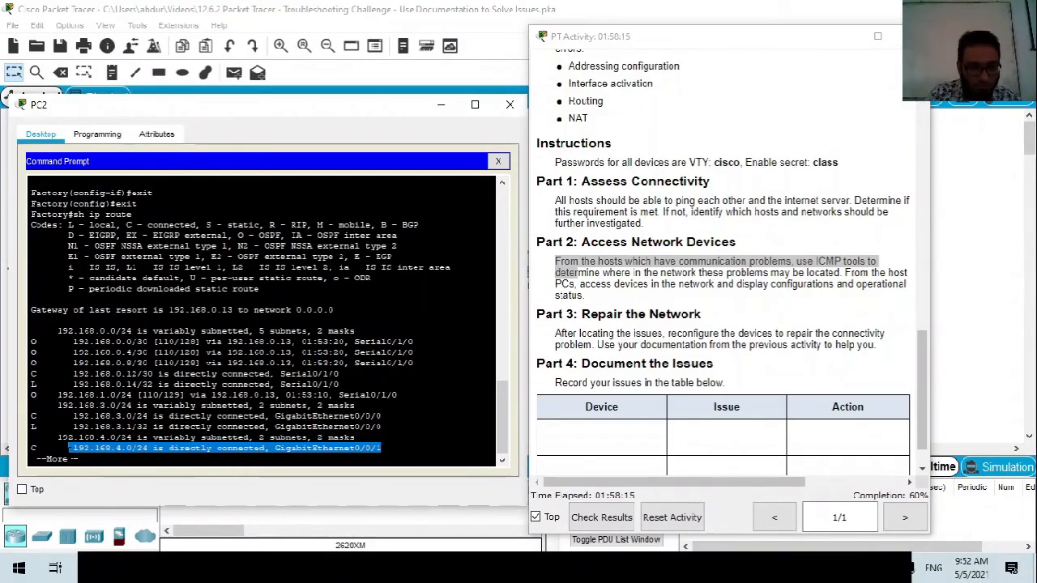
pyautogui.press('space')
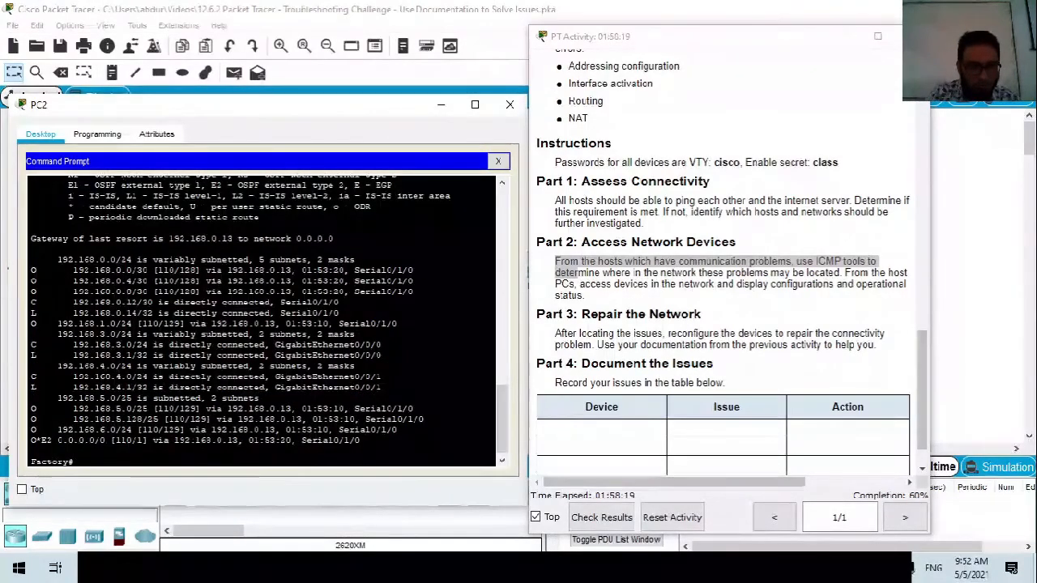
pyautogui.moveTo(68, 387); pyautogui.dragTo(127, 387)
pyautogui.click(86, 468)
# Ping 192.168.4.1 from Factory, succeeding 5/5.
pyautogui.write('ping 192.168')
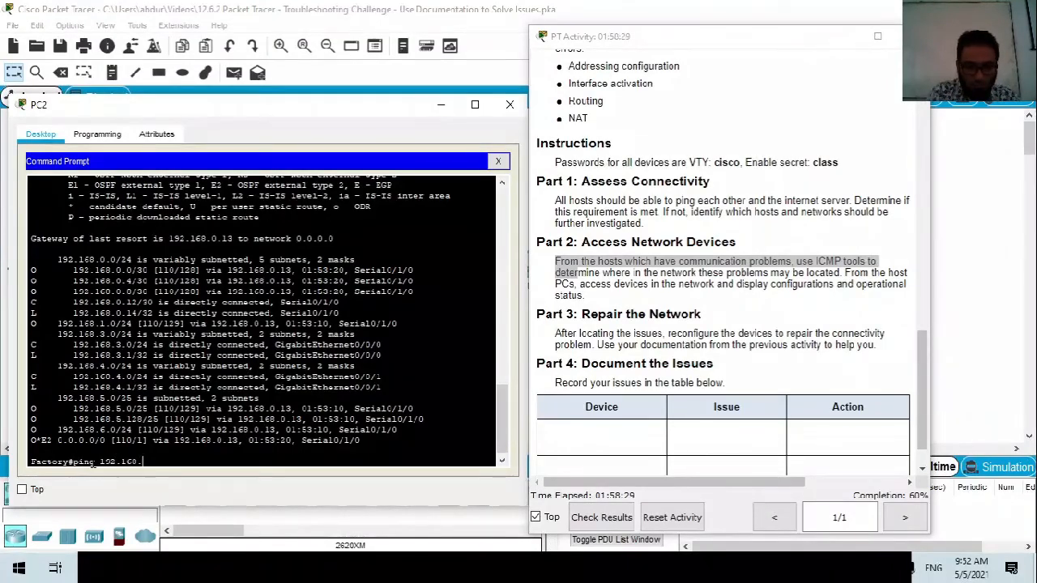
pyautogui.write('.4.1')
pyautogui.press('Return')
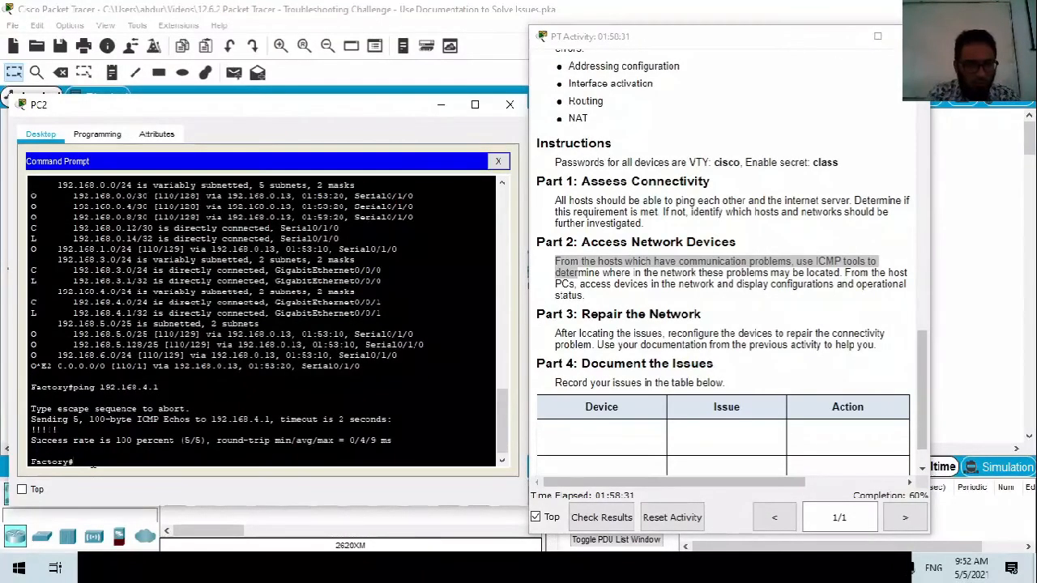
pyautogui.moveTo(275, 115)
pyautogui.mouseDown()
pyautogui.moveTo(288, 118)
pyautogui.moveTo(272, 114)
pyautogui.mouseUp()
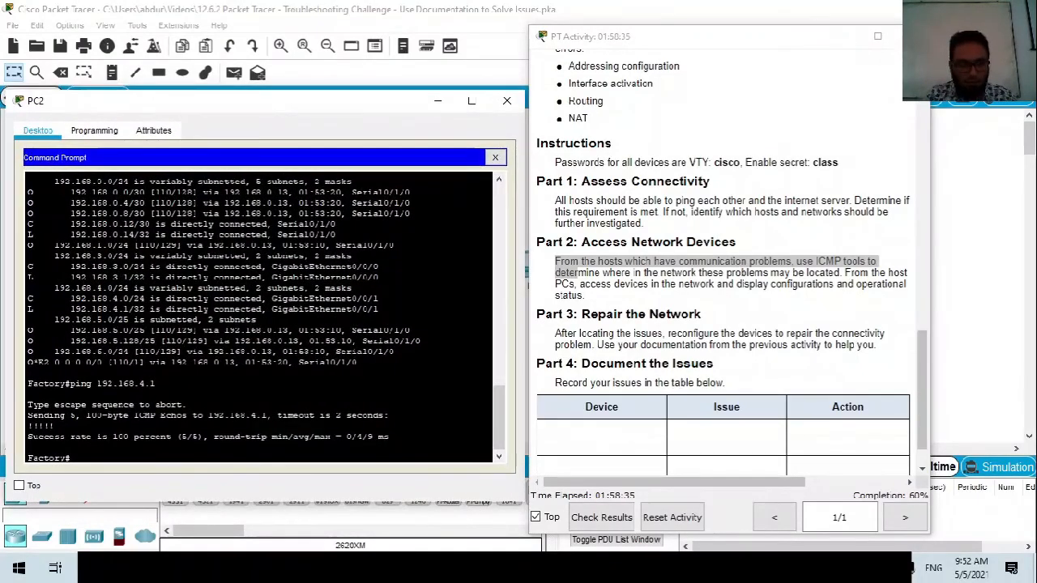
# Enter configuration mode on Factory and start OSPF process 10.
pyautogui.write('conf t')
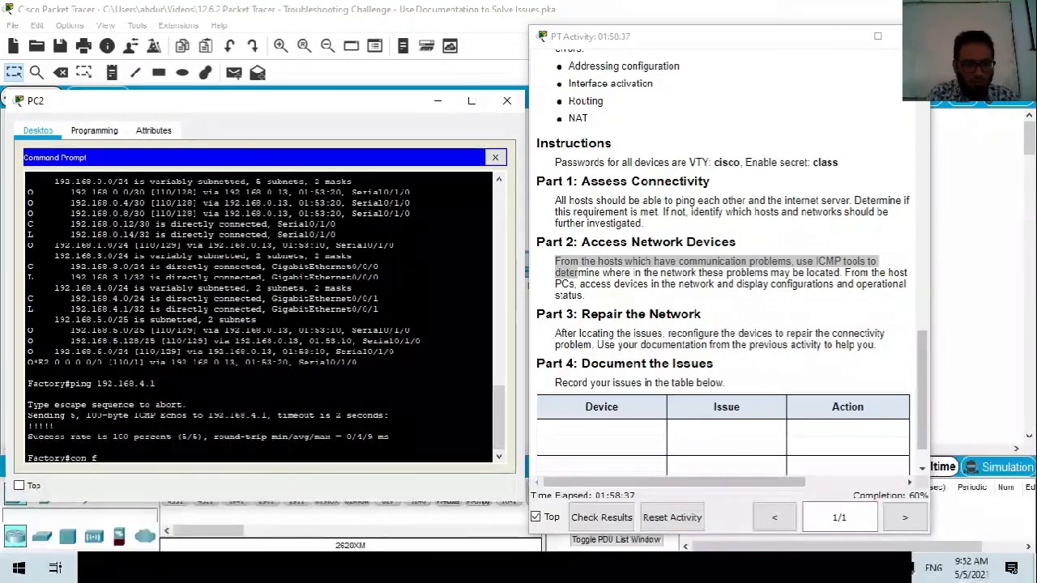
pyautogui.press('Return')
pyautogui.write('rout')
pyautogui.press('Tab')
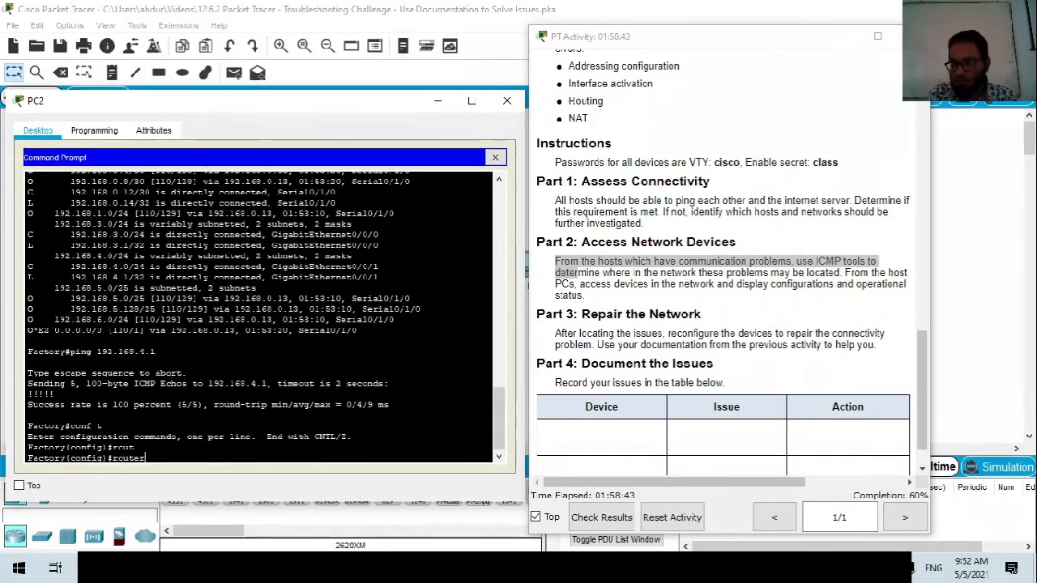
pyautogui.write('os')
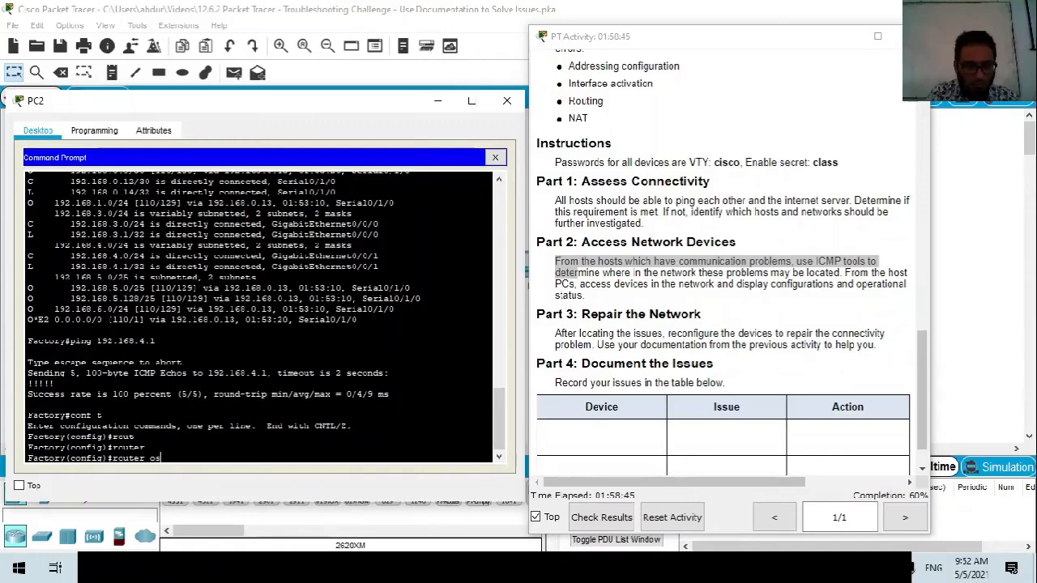
pyautogui.press('Tab')
pyautogui.write('10')
pyautogui.press('Return')
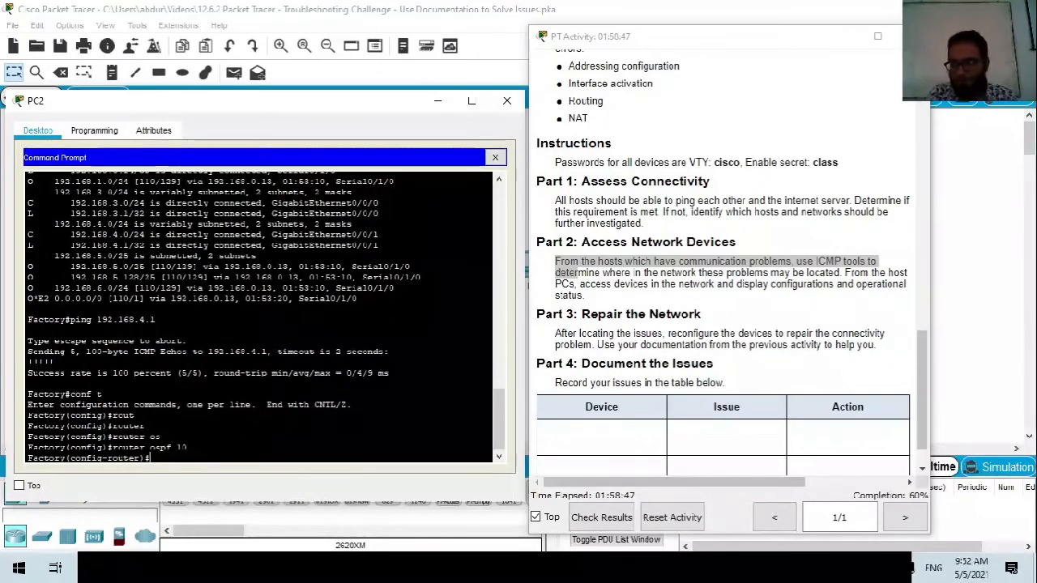
# Add 'network 192.168.4.0 0.0.0.255 area 0', correcting the rejected 0.0.0.256 wildcard.
pyautogui.write('netw')
pyautogui.press('Tab')
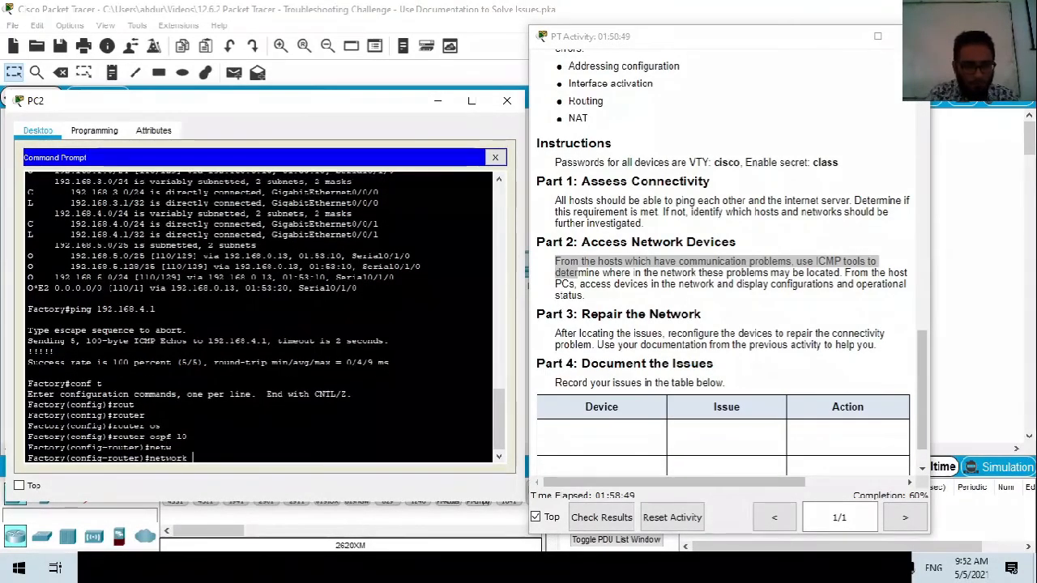
pyautogui.write('192.168.4.0 0.0.0.25')
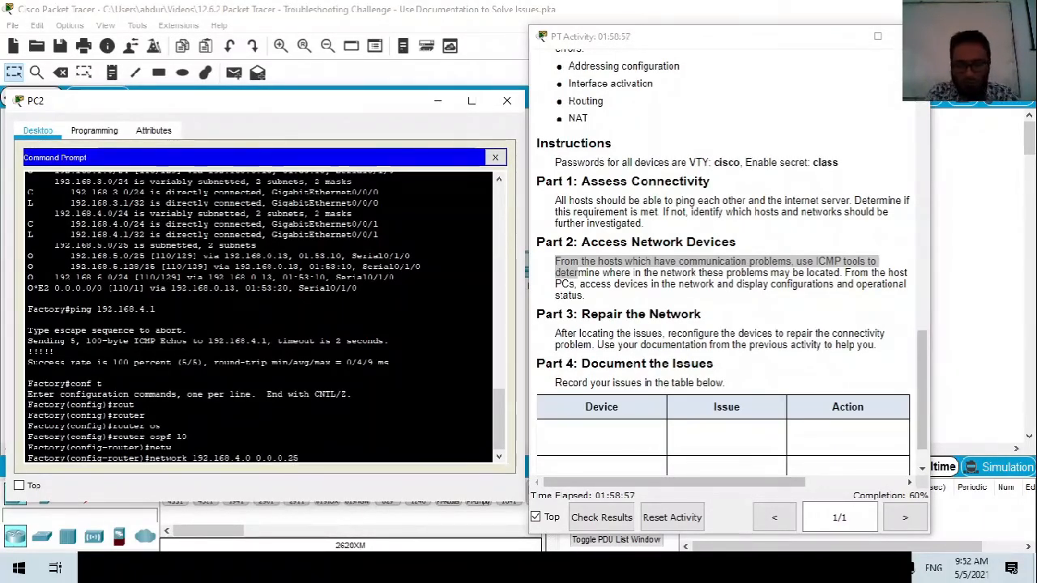
pyautogui.write('6 ')
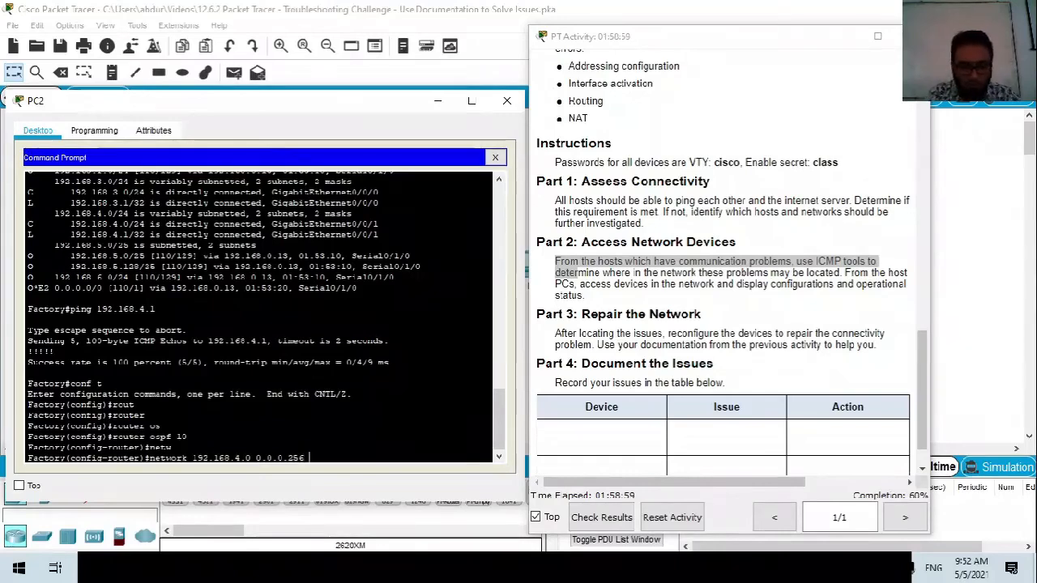
pyautogui.write('area 0')
pyautogui.press('Return')
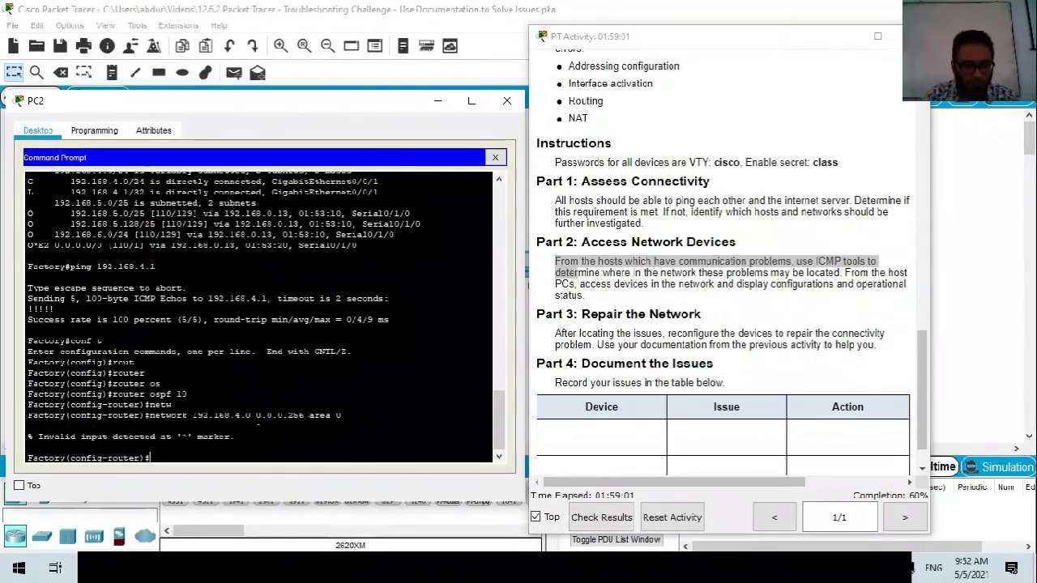
pyautogui.press('Up')
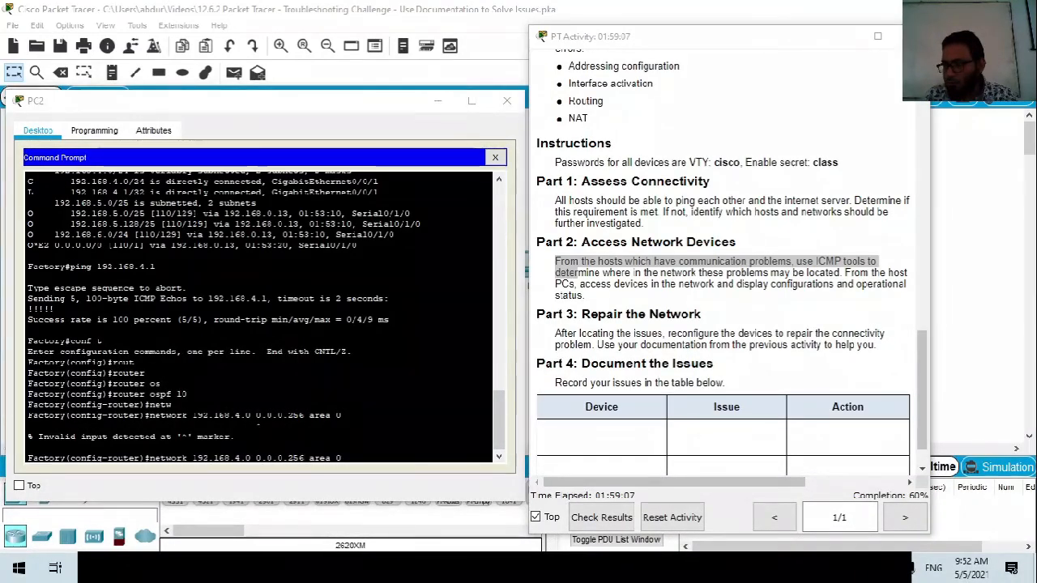
pyautogui.click(304, 458)
pyautogui.write('5')
pyautogui.press('Return')
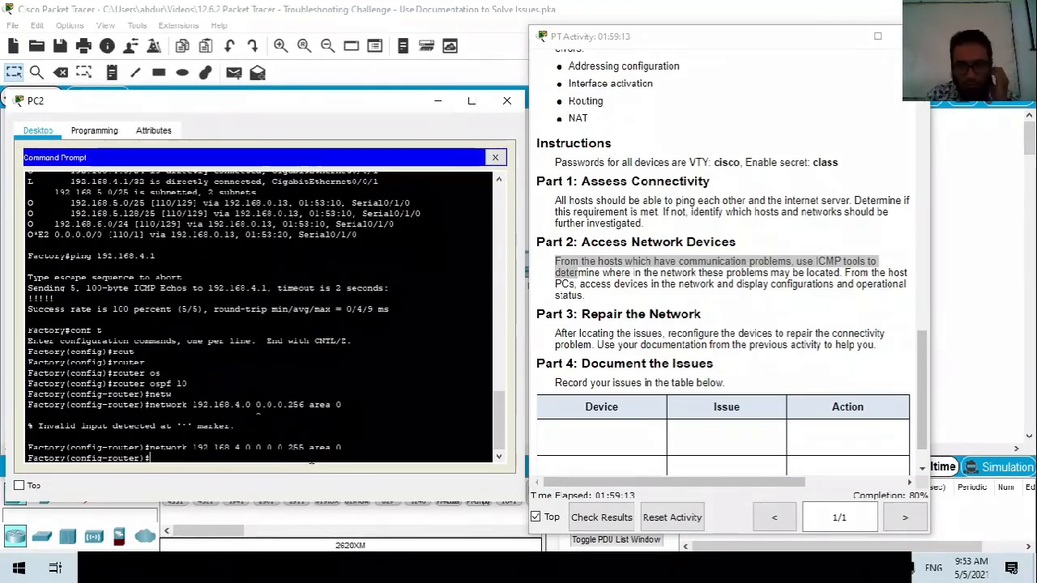
# Exit OSPF configuration and close PC2's window.
pyautogui.click(954, 425)
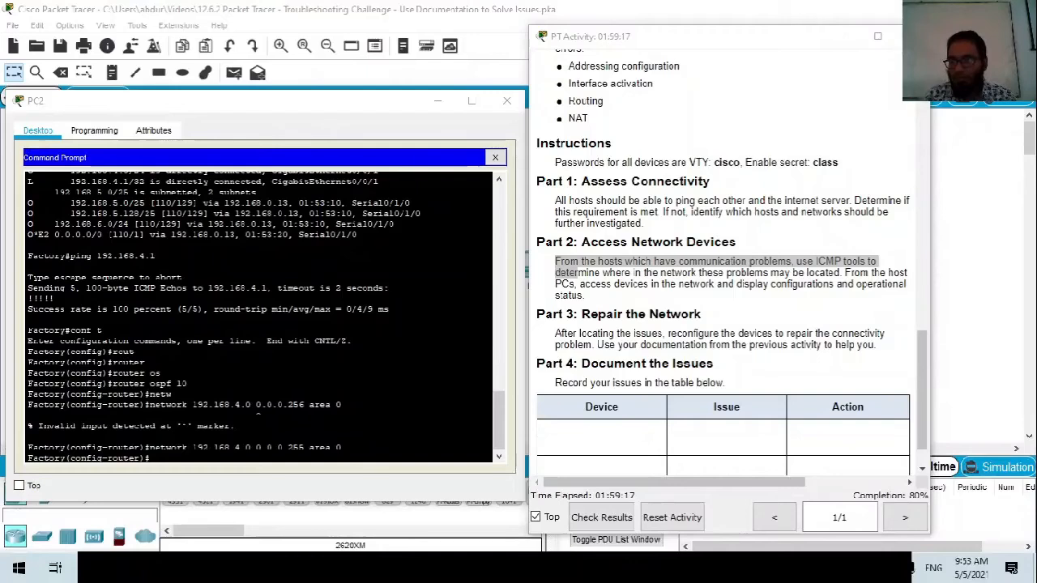
pyautogui.click(188, 460)
pyautogui.write('exit')
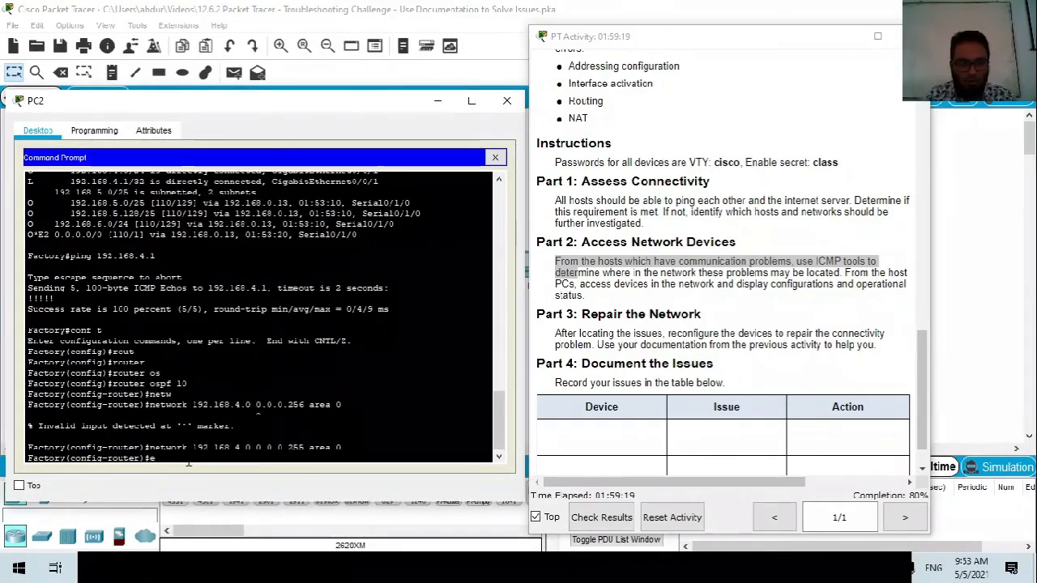
pyautogui.press('Return')
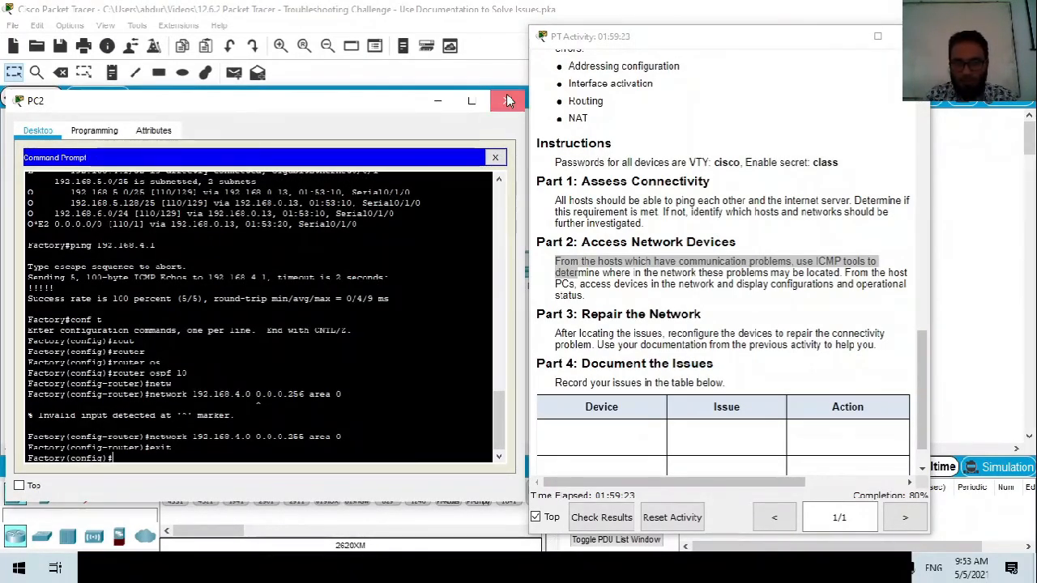
pyautogui.click(507, 100)
# Move the instructions aside, open PC7, and bring up its Command Prompt.
pyautogui.moveTo(591, 41); pyautogui.dragTo(674, 48)
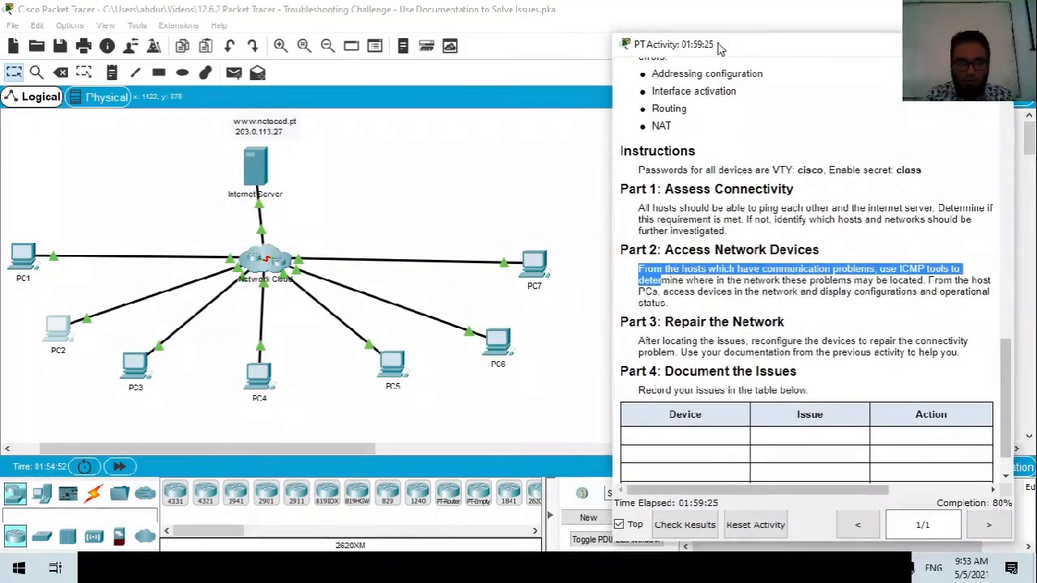
pyautogui.click(542, 259)
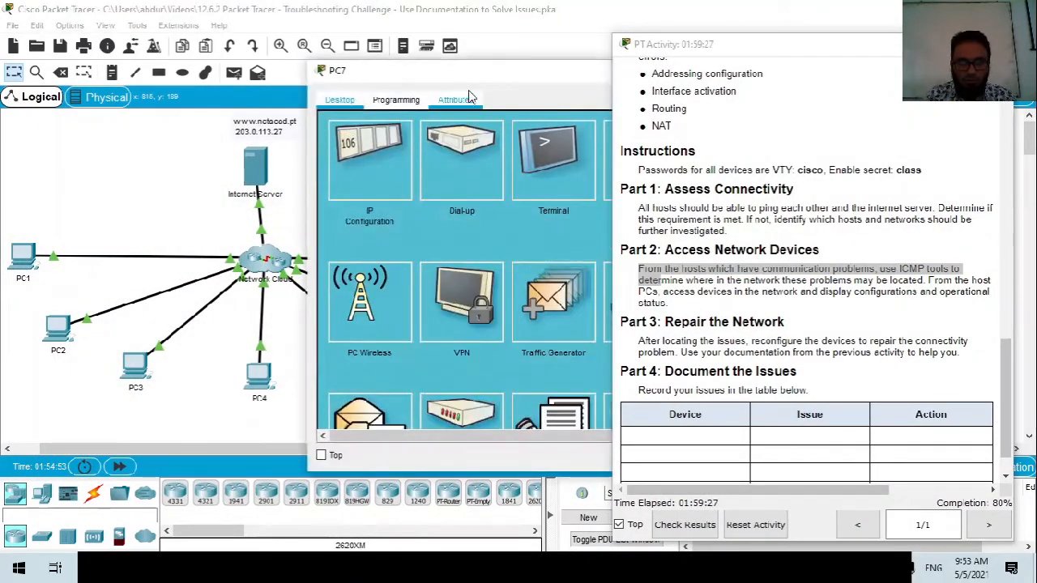
pyautogui.moveTo(466, 84); pyautogui.dragTo(307, 97)
pyautogui.click(480, 174)
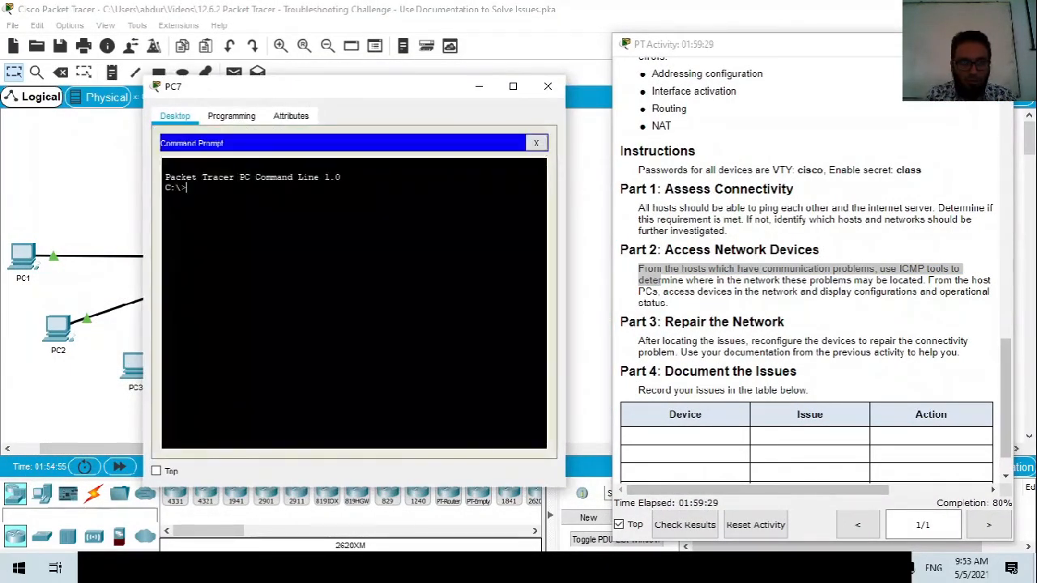
# Run ipconfig on PC7, noting 192.168.2.67 and gateway 192.168.2.65, and type 'telnet 192.168.2.65'.
pyautogui.write('ip config')
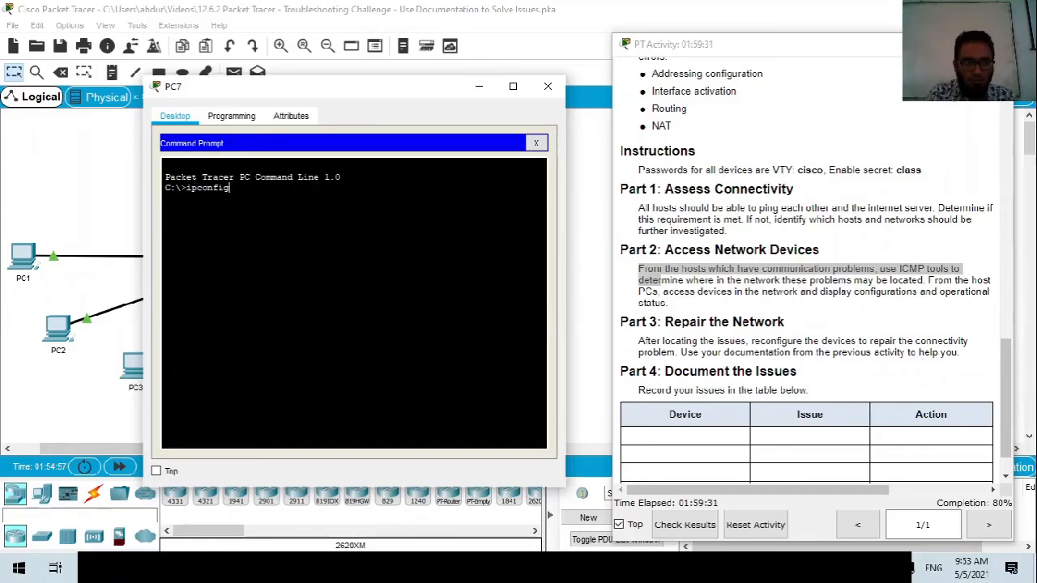
pyautogui.press('Return')
pyautogui.moveTo(425, 262); pyautogui.dragTo(404, 294)
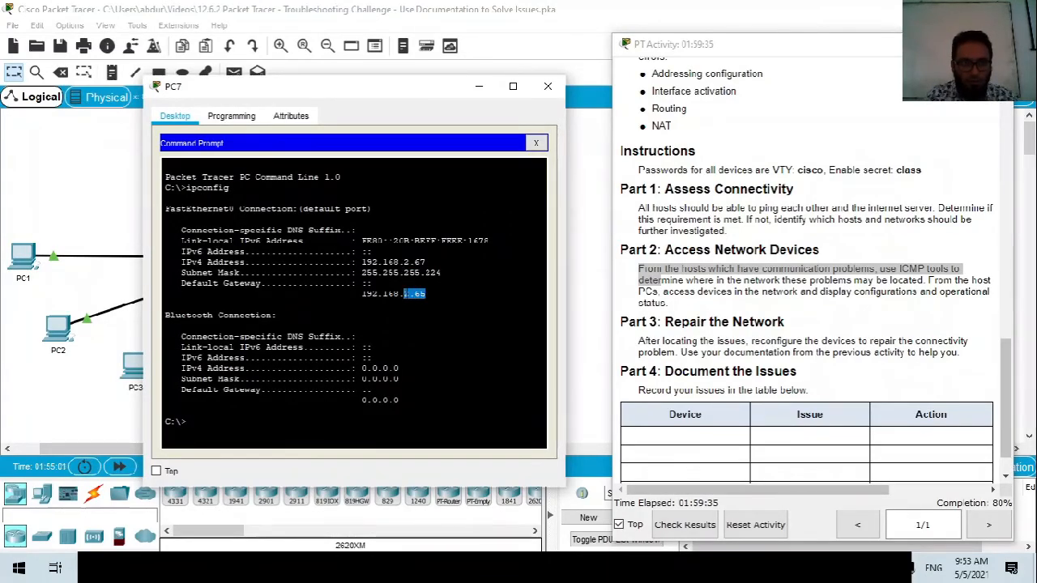
pyautogui.click(217, 430)
pyautogui.write('telnet 192.168.2.')
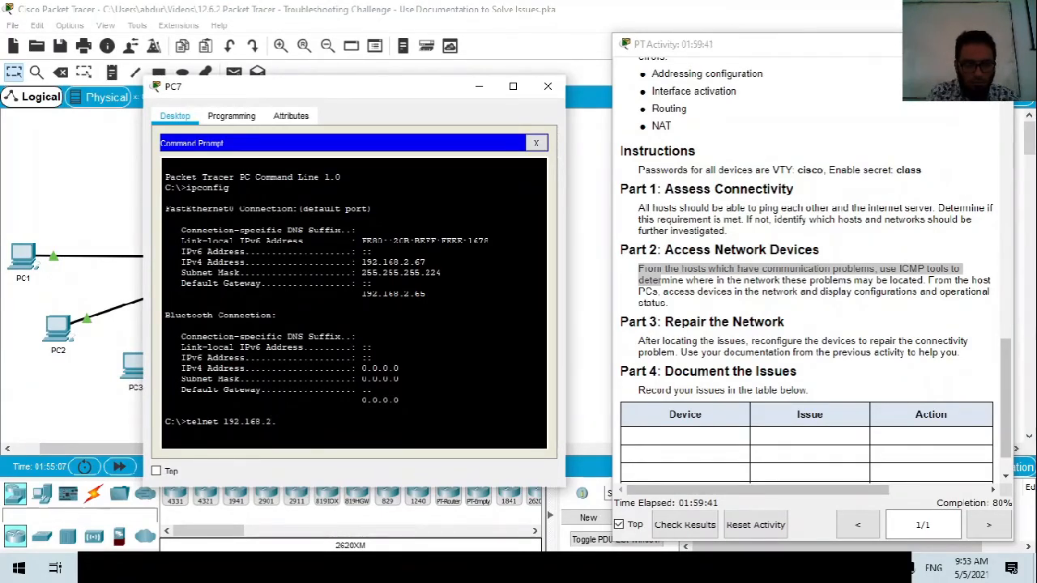
pyautogui.write('65')
# Telnet from PC7 to Branch-2 at 192.168.2.65, log in, and enter enable mode with the enable secret.
pyautogui.press('Return')
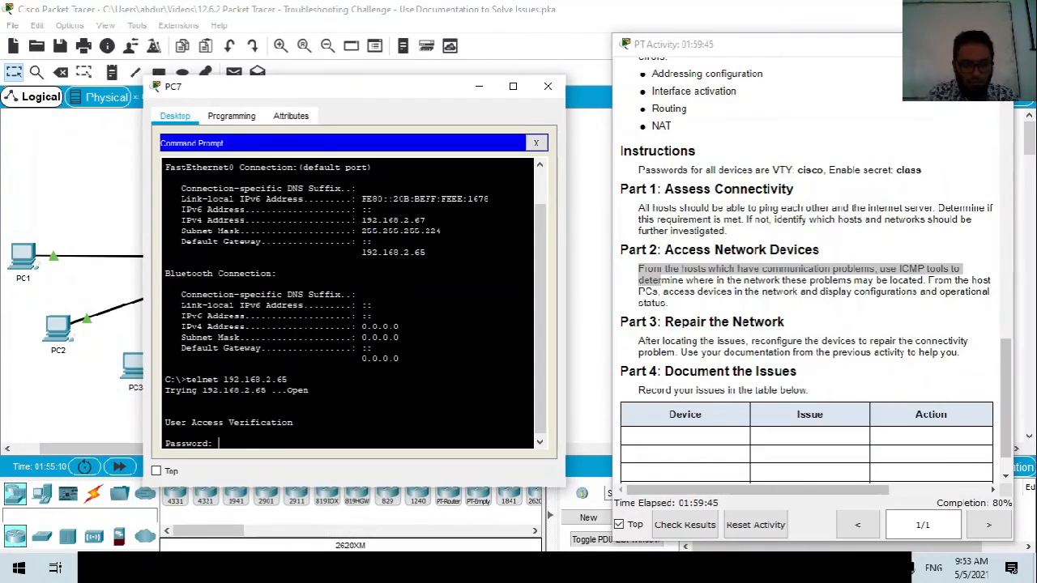
pyautogui.press('Return')
pyautogui.write('cisco')
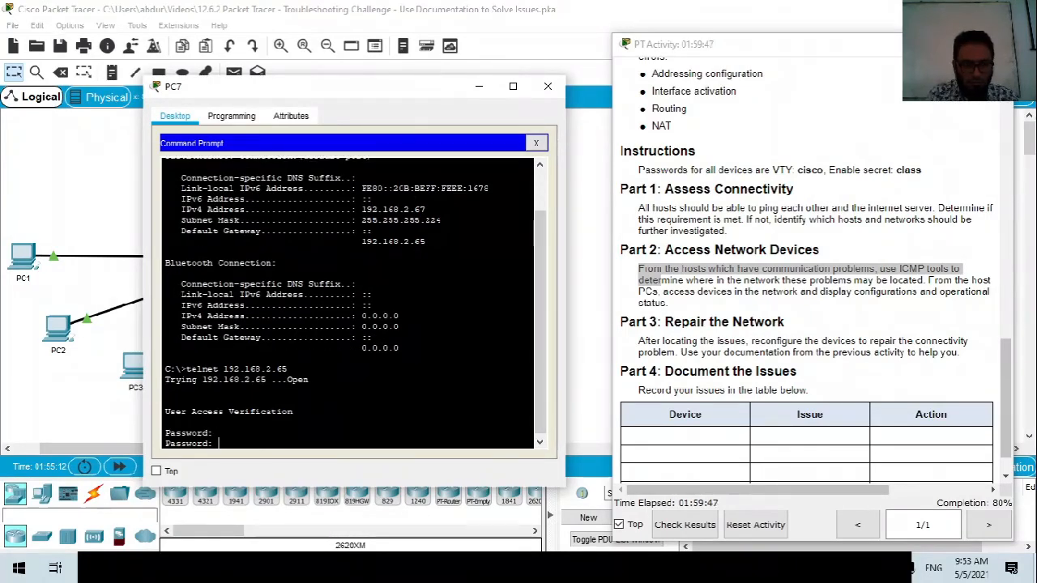
pyautogui.press('Return')
pyautogui.write('en')
pyautogui.press('Return')
pyautogui.write('class')
pyautogui.press('Return')
# List Branch-2's interfaces with sh ip int br, widen the terminal, and highlight the GigabitEthernet0/0/0 address entries.
pyautogui.write('sh ip')
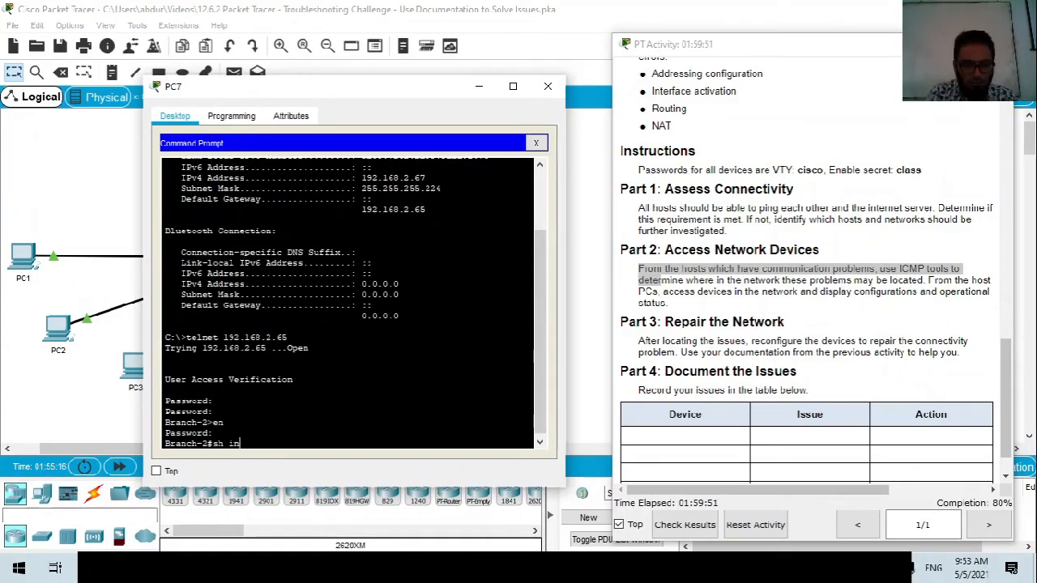
pyautogui.write(' int br')
pyautogui.press('Return')
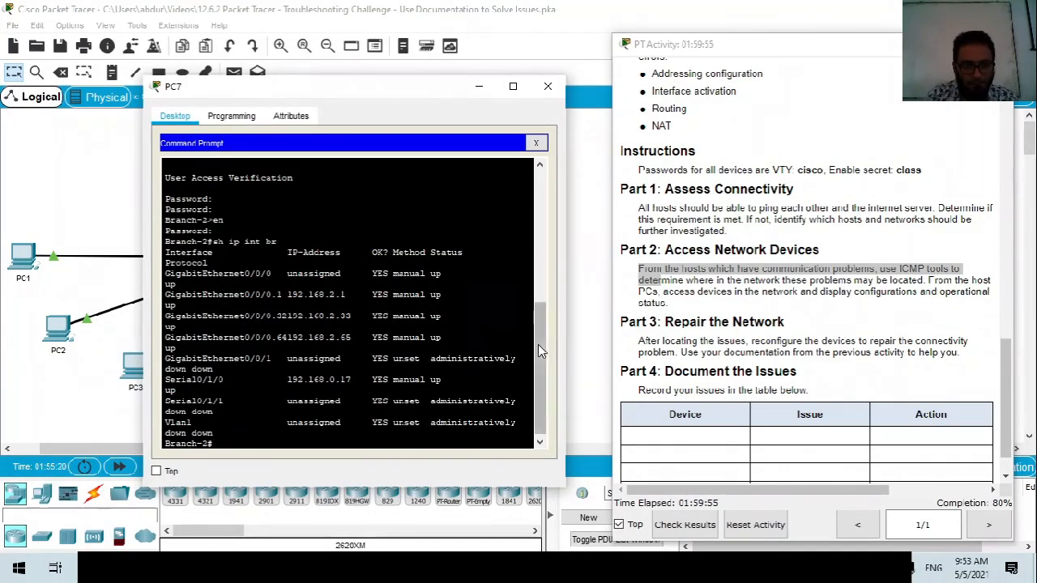
pyautogui.moveTo(566, 337); pyautogui.dragTo(613, 337)
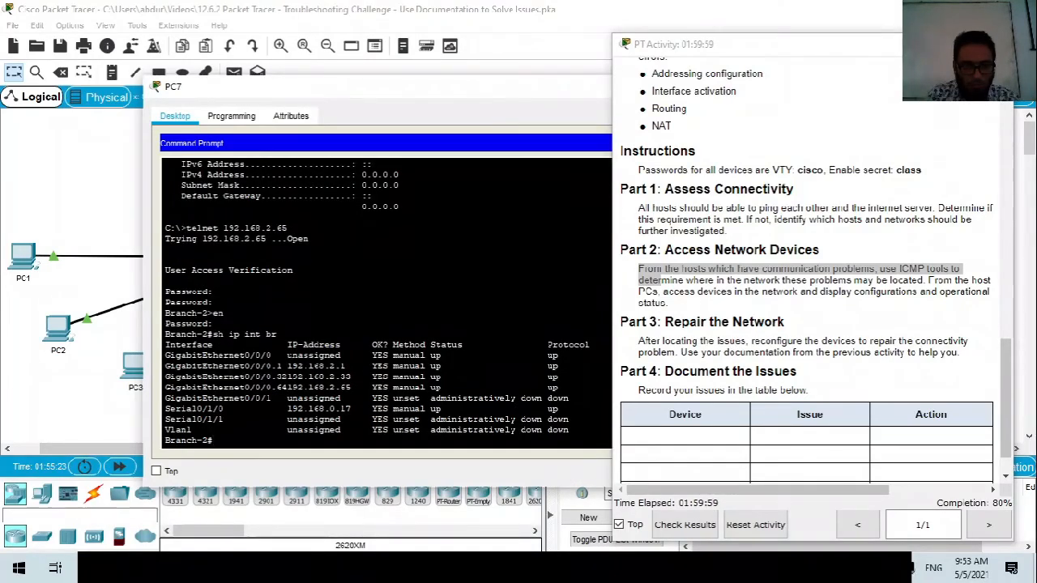
pyautogui.moveTo(283, 356); pyautogui.dragTo(531, 355)
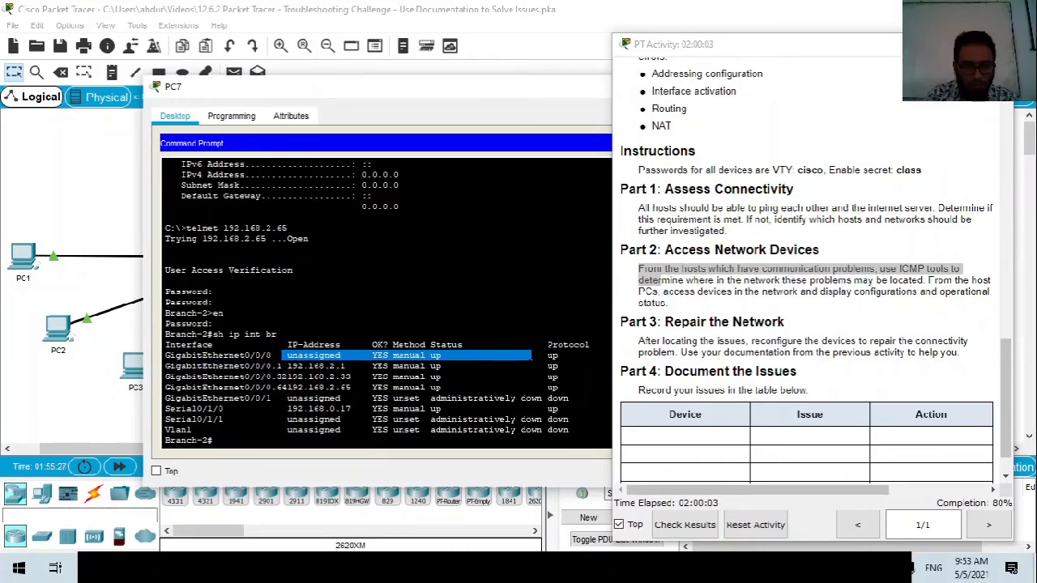
pyautogui.moveTo(287, 366); pyautogui.dragTo(563, 408)
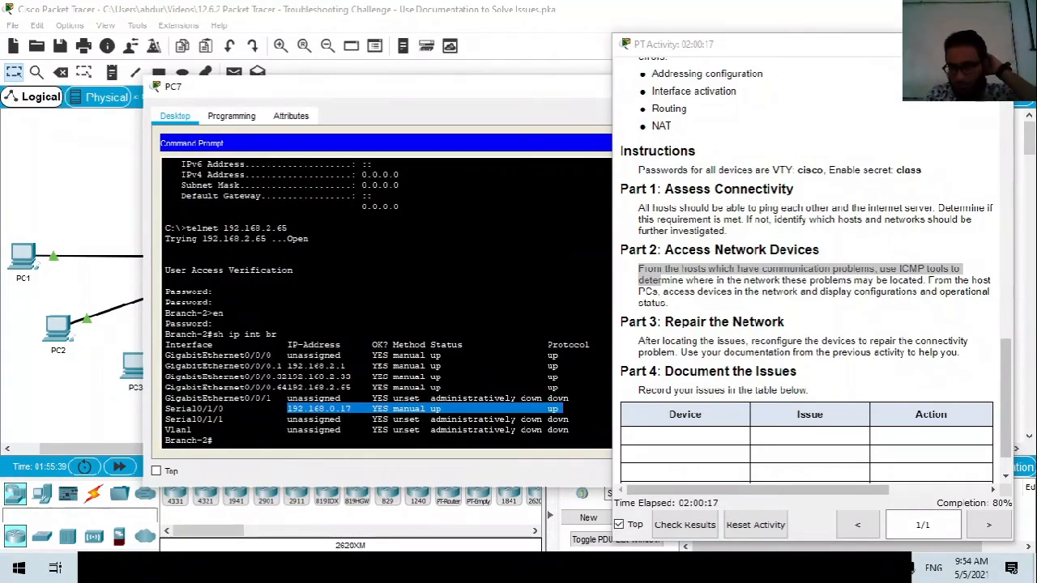
# Show Branch-2's routing table and highlight the connected 192.168.2.0/27 route.
pyautogui.write('sh ip route')
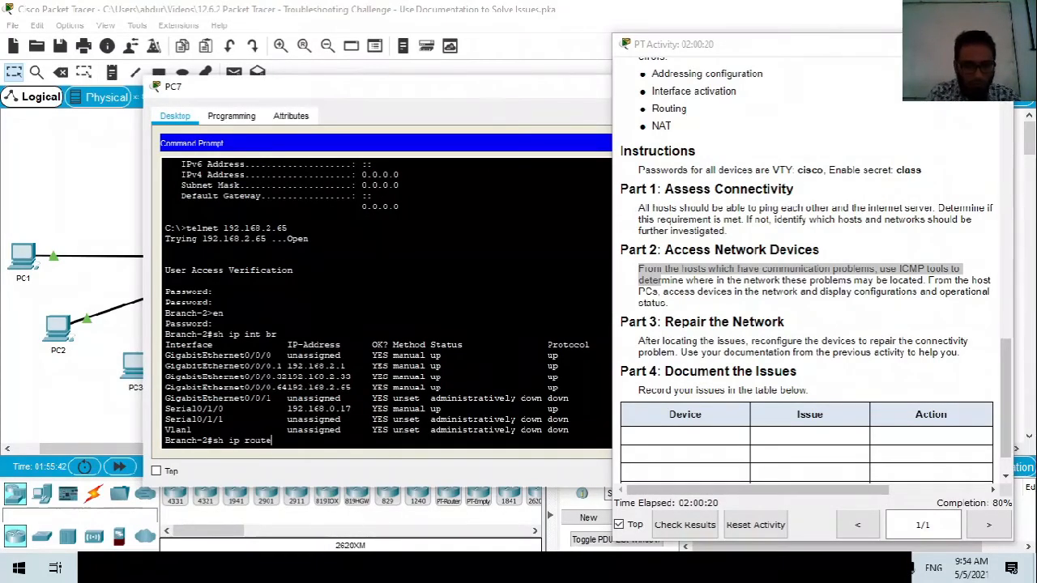
pyautogui.press('Return')
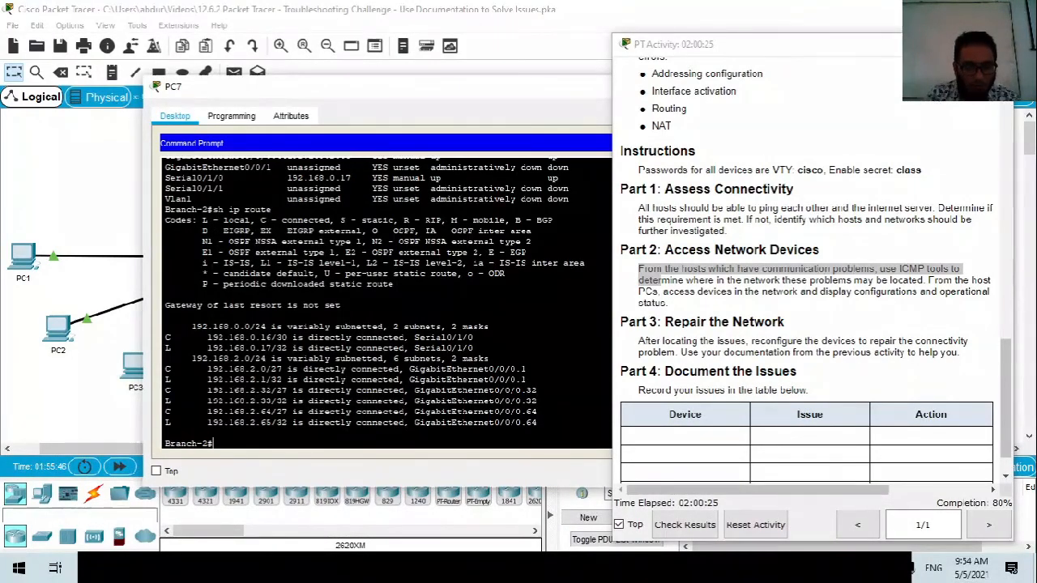
pyautogui.scroll(3, 385, 304)
pyautogui.scroll(-4, 386, 304)
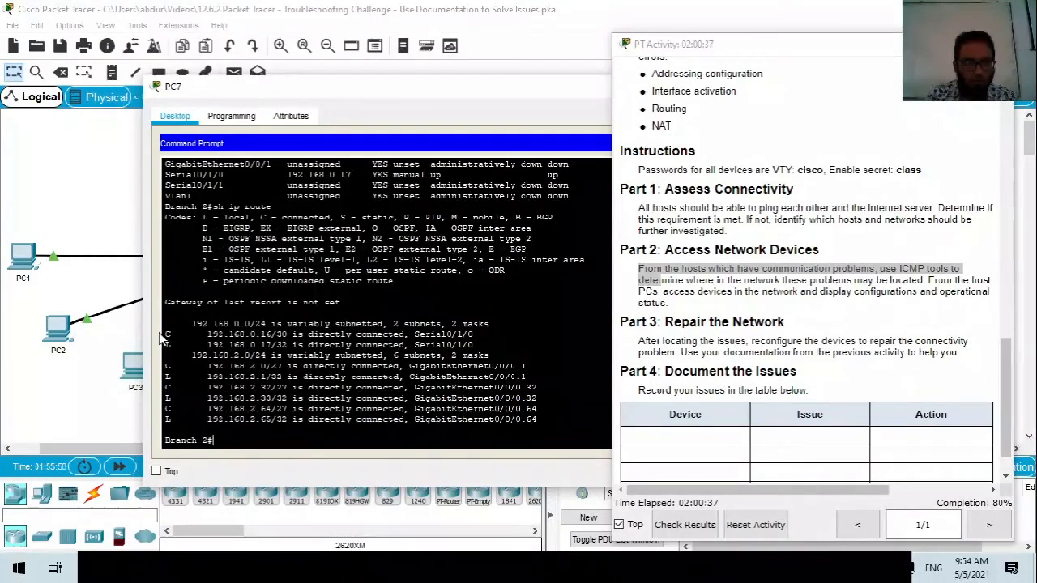
pyautogui.moveTo(165, 366); pyautogui.dragTo(319, 367)
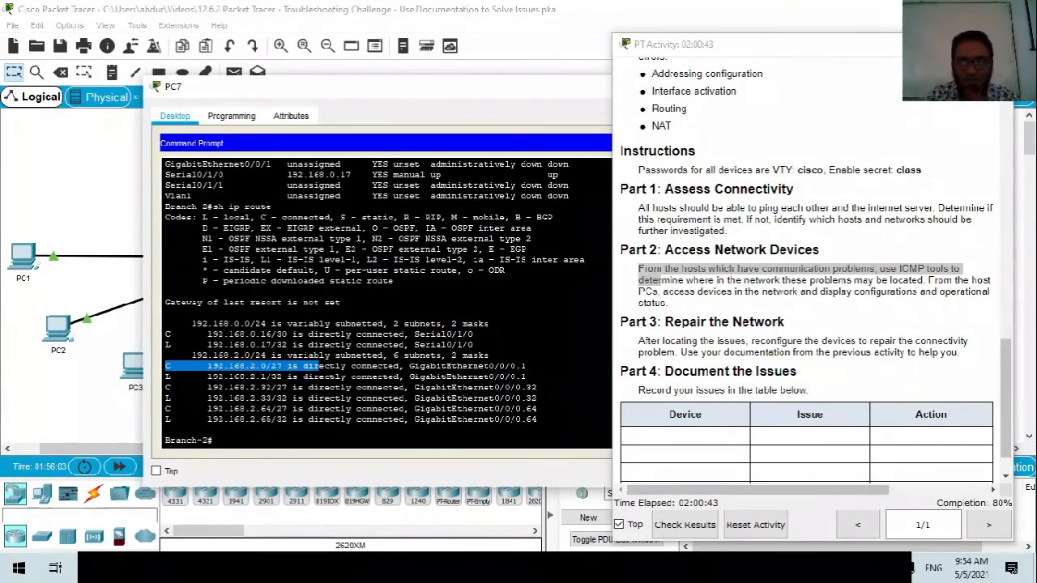
pyautogui.hotkey('alt', 'Tab')
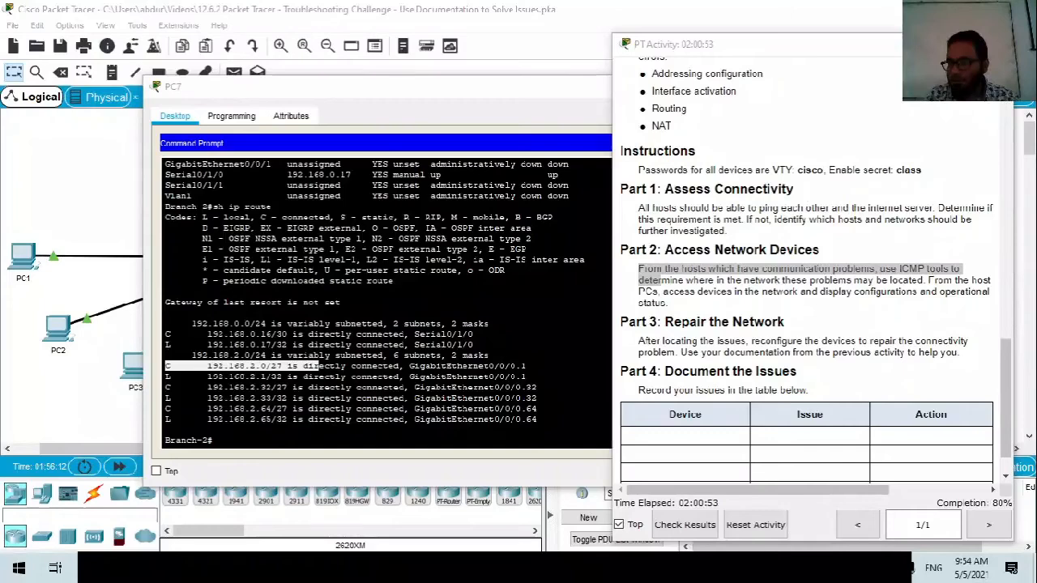
pyautogui.click(241, 438)
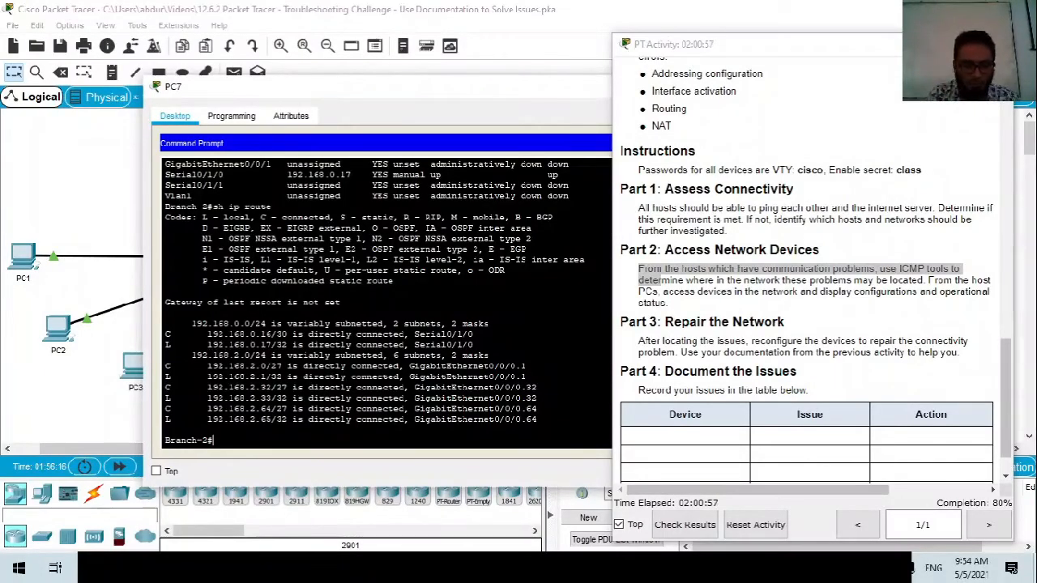
# Page through Branch-2's running configuration and mark the subinterface names, including GigabitEthernet0/0/0.64.
pyautogui.write('sh run')
pyautogui.press('Return')
pyautogui.press('space')
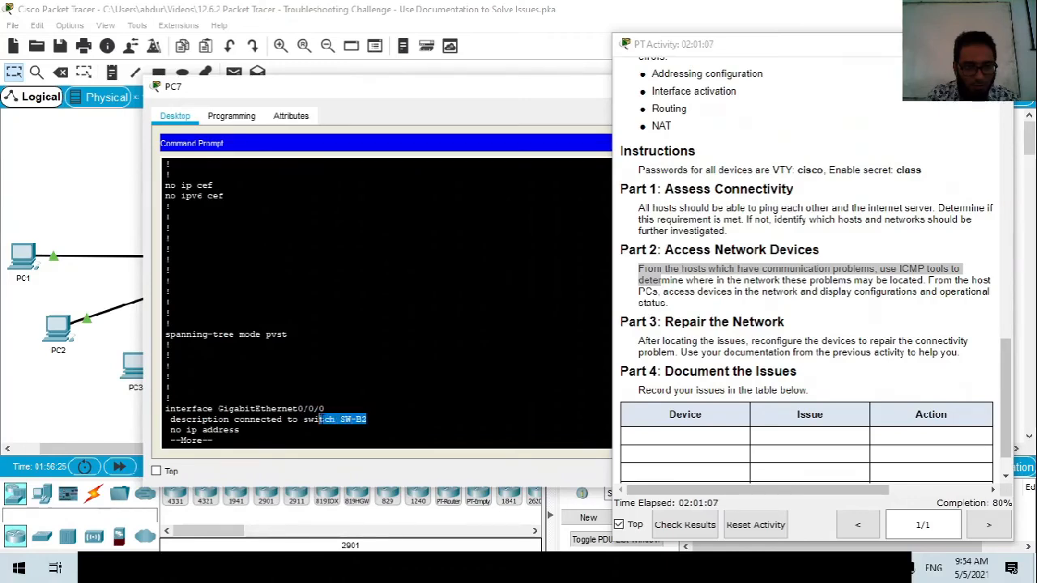
pyautogui.press('space')
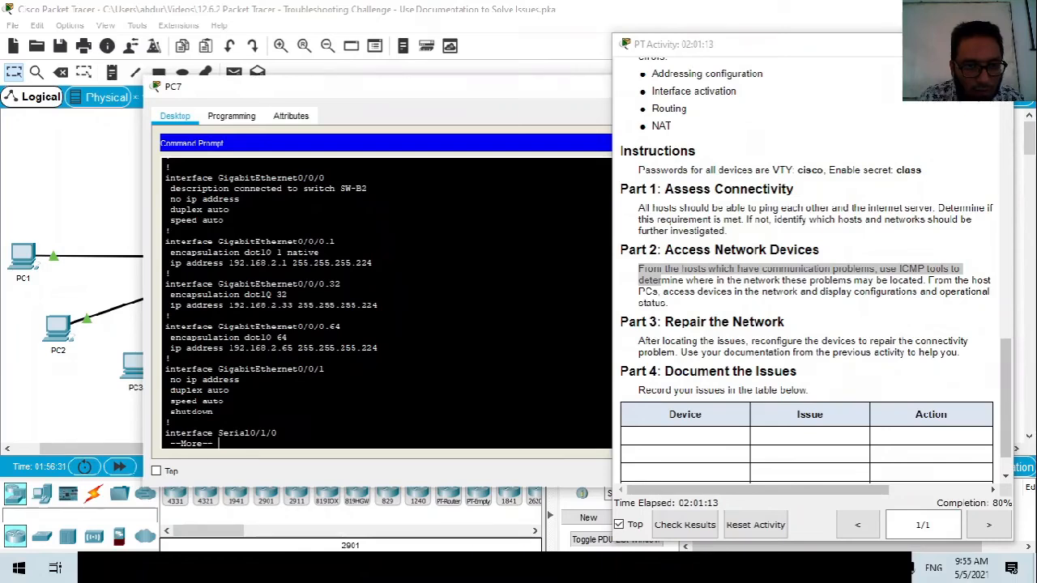
pyautogui.moveTo(334, 240); pyautogui.dragTo(308, 241)
pyautogui.moveTo(337, 284); pyautogui.dragTo(303, 283)
pyautogui.moveTo(340, 327); pyautogui.dragTo(298, 326)
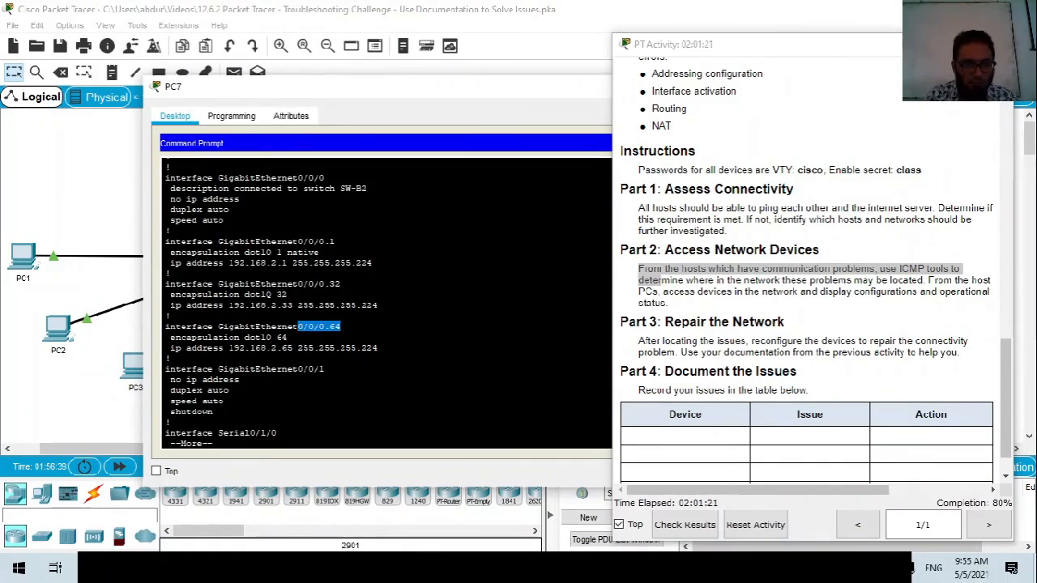
# Highlight the router ospf 10 section with its 0.0.0.3 wildcard and the GigabitEthernet subinterface settings.
pyautogui.press('space')
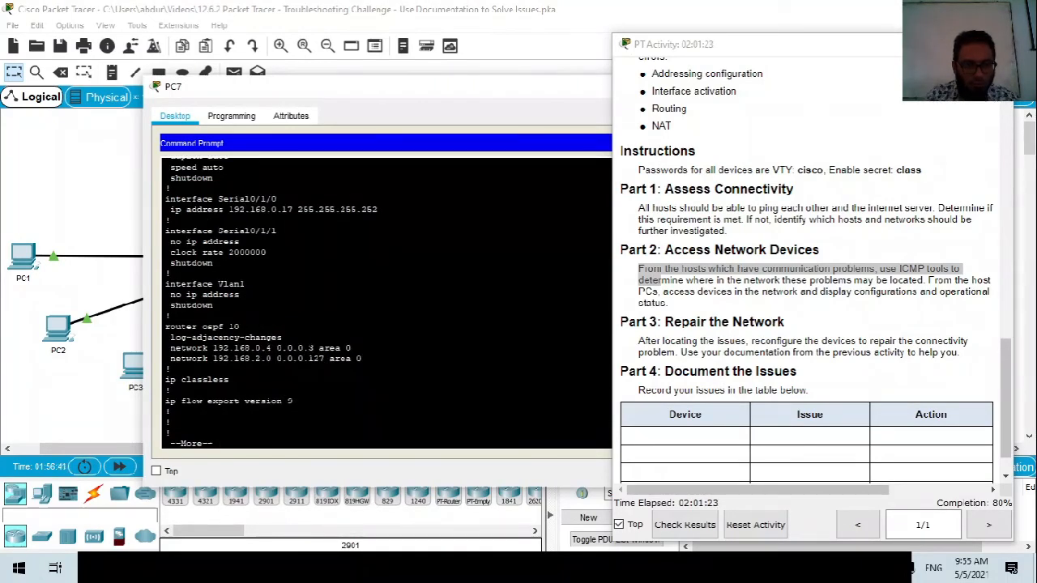
pyautogui.moveTo(294, 348); pyautogui.dragTo(313, 348)
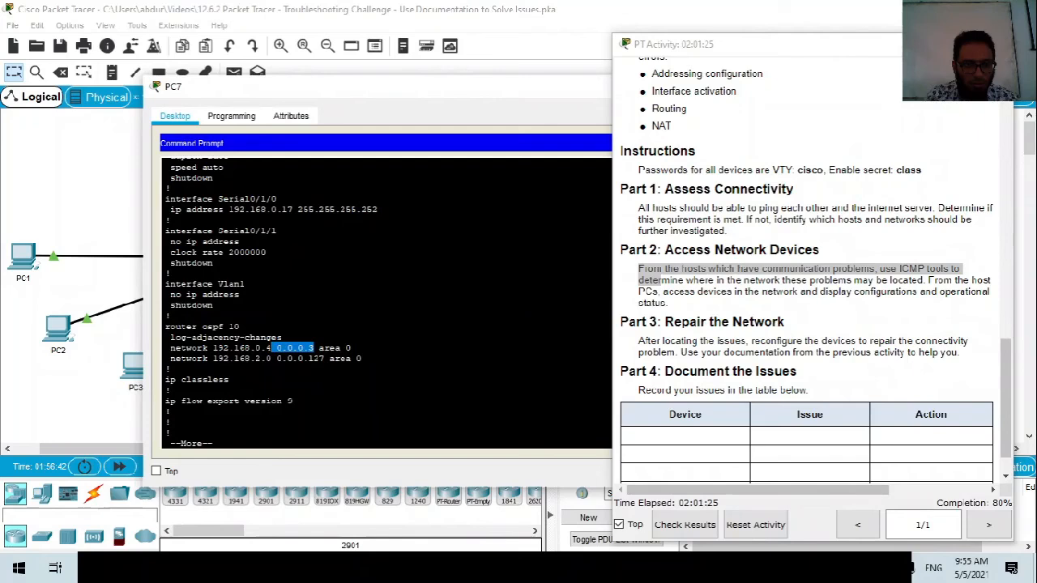
pyautogui.moveTo(165, 326); pyautogui.dragTo(362, 358)
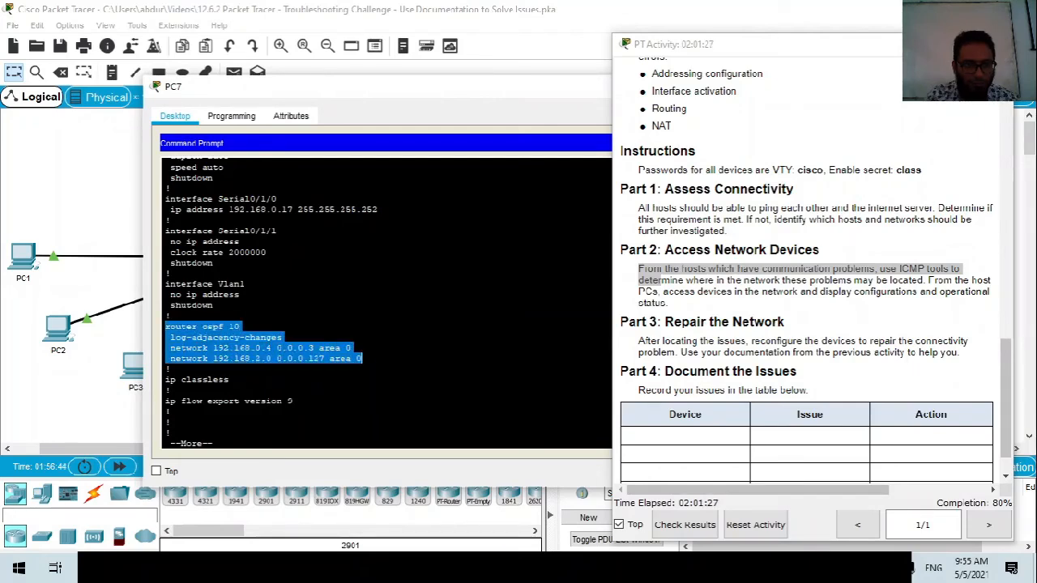
pyautogui.press('space')
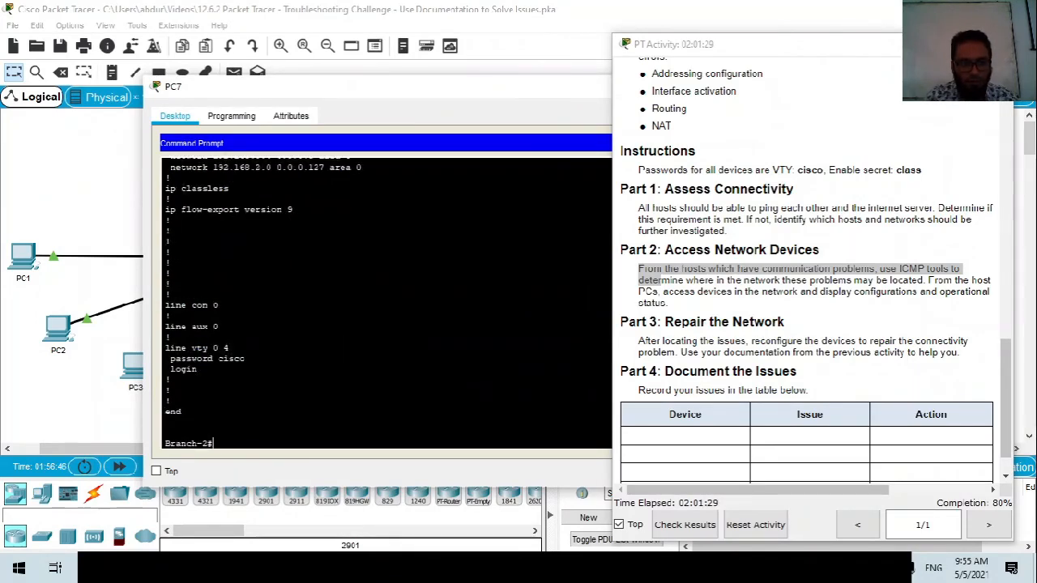
pyautogui.scroll(3, 385, 300)
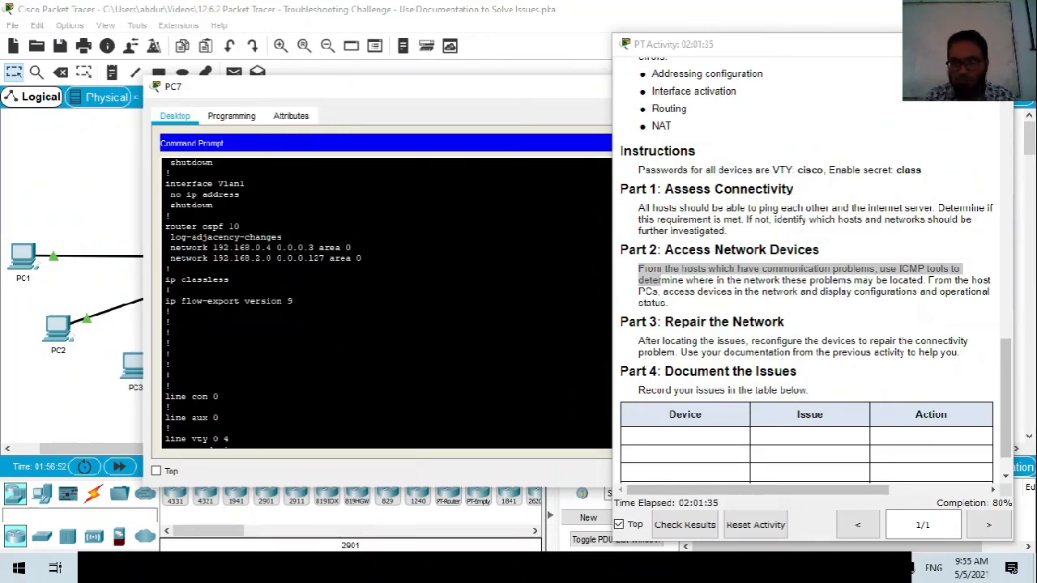
pyautogui.scroll(8, 385, 300)
pyautogui.moveTo(377, 283); pyautogui.dragTo(185, 188)
pyautogui.scroll(-10, 386, 300)
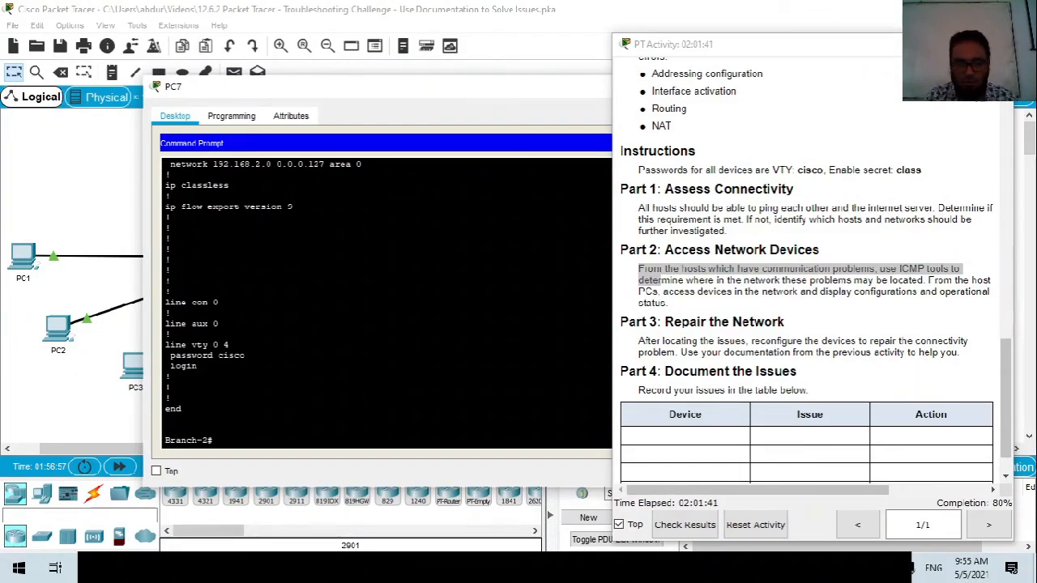
pyautogui.scroll(1, 385, 300)
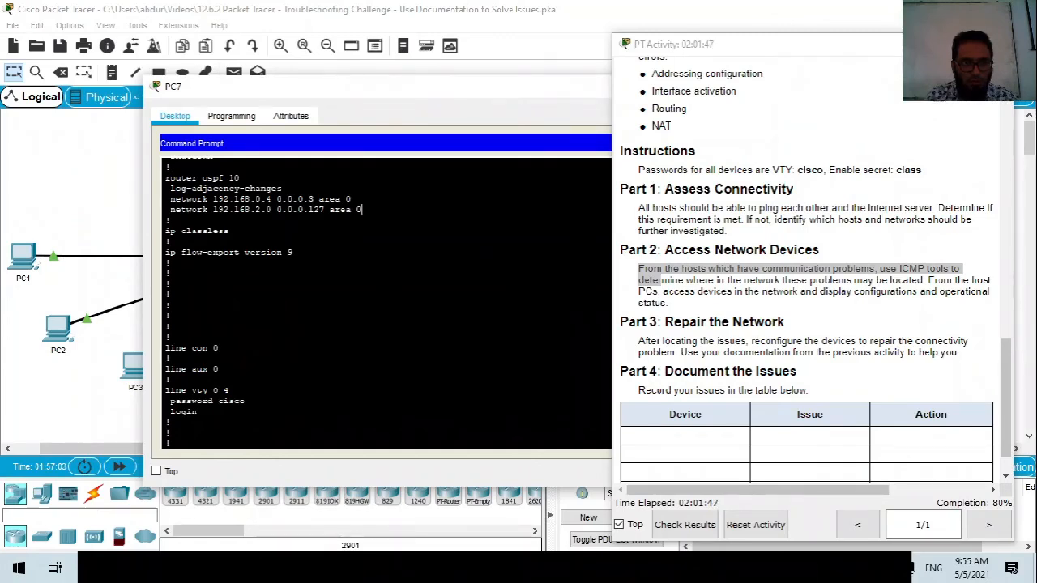
# Locate and highlight Serial0/1/0's configured address 192.168.0.17.
pyautogui.press('space')
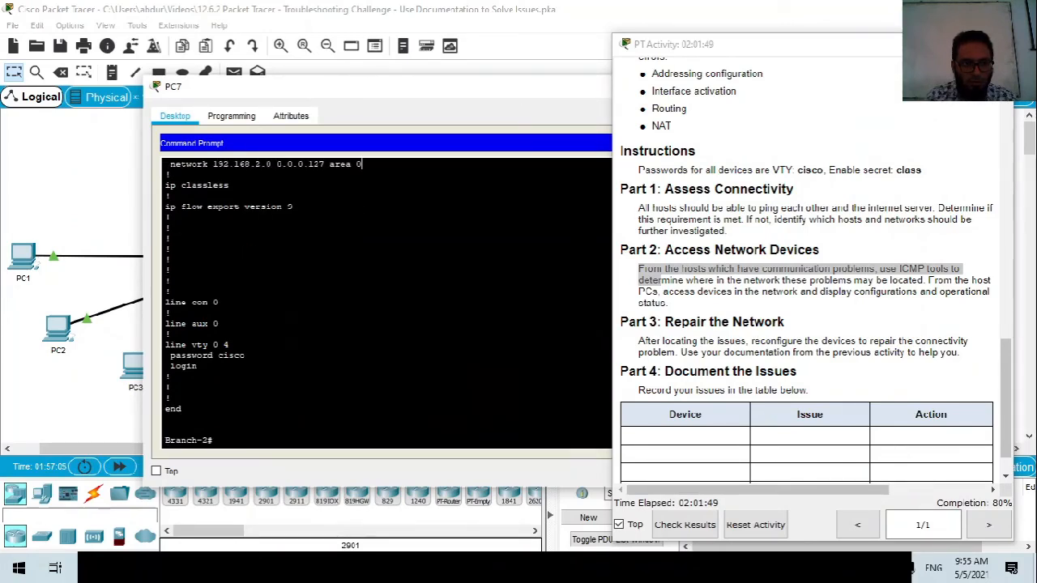
pyautogui.scroll(2, 385, 299)
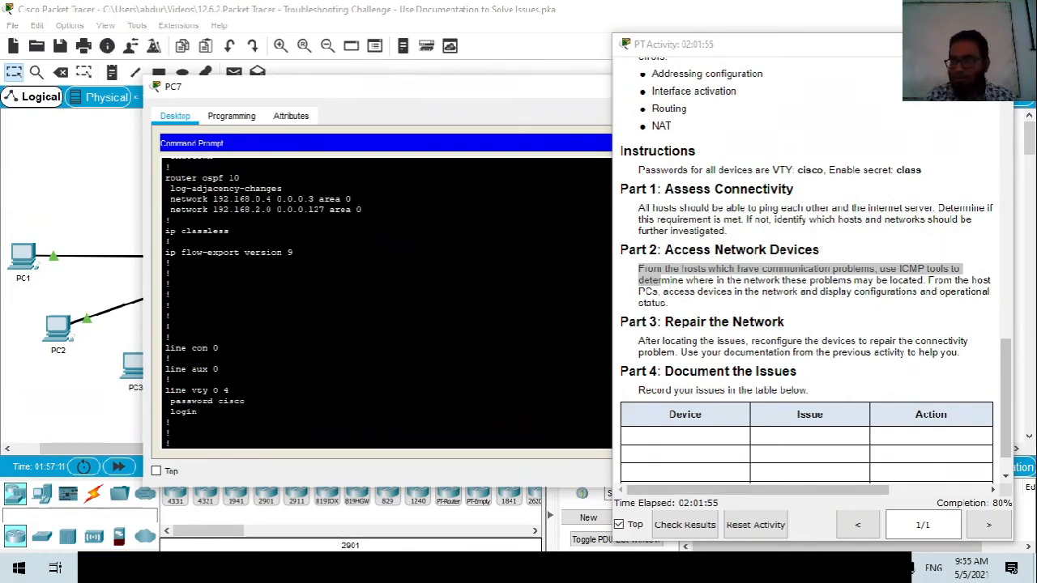
pyautogui.scroll(7, 385, 300)
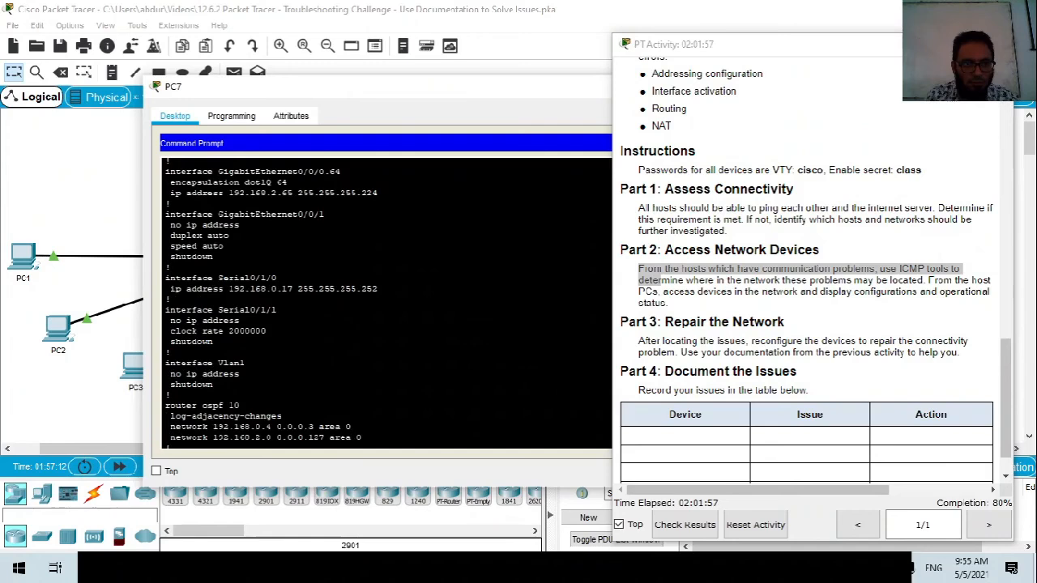
pyautogui.moveTo(267, 288); pyautogui.dragTo(296, 288)
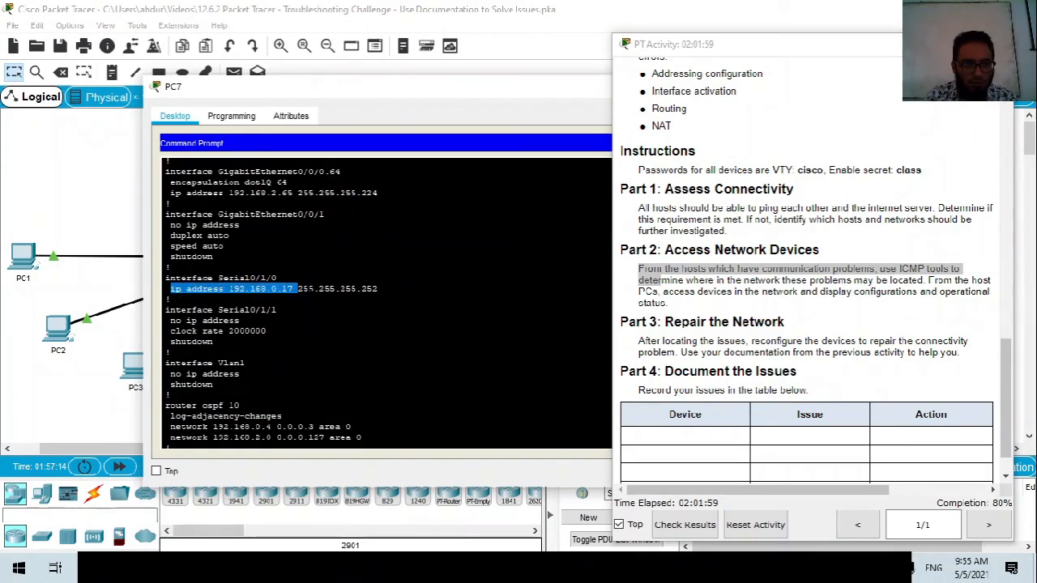
pyautogui.scroll(-8, 385, 299)
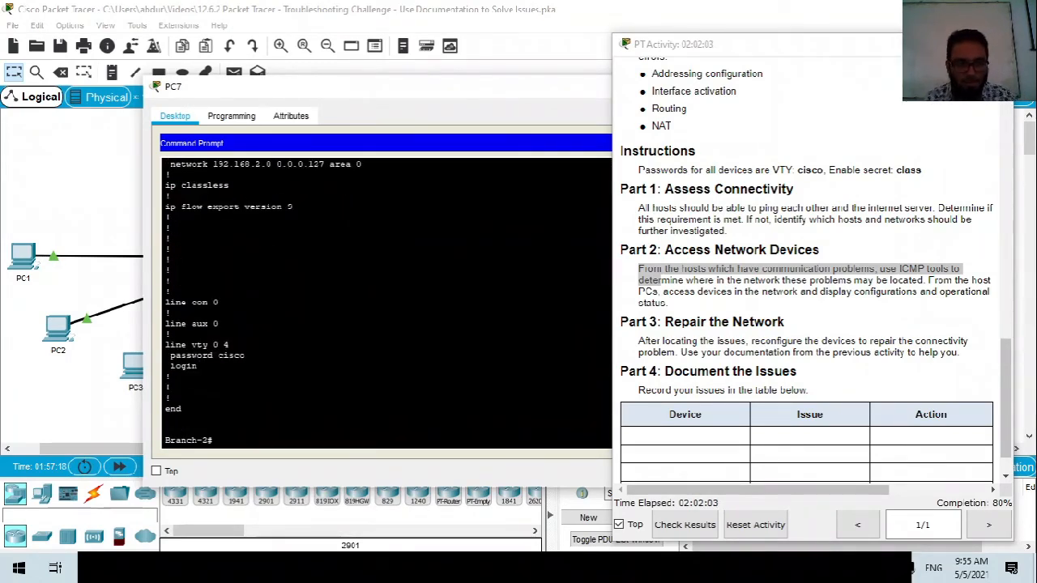
pyautogui.scroll(6, 386, 299)
pyautogui.scroll(6, 386, 300)
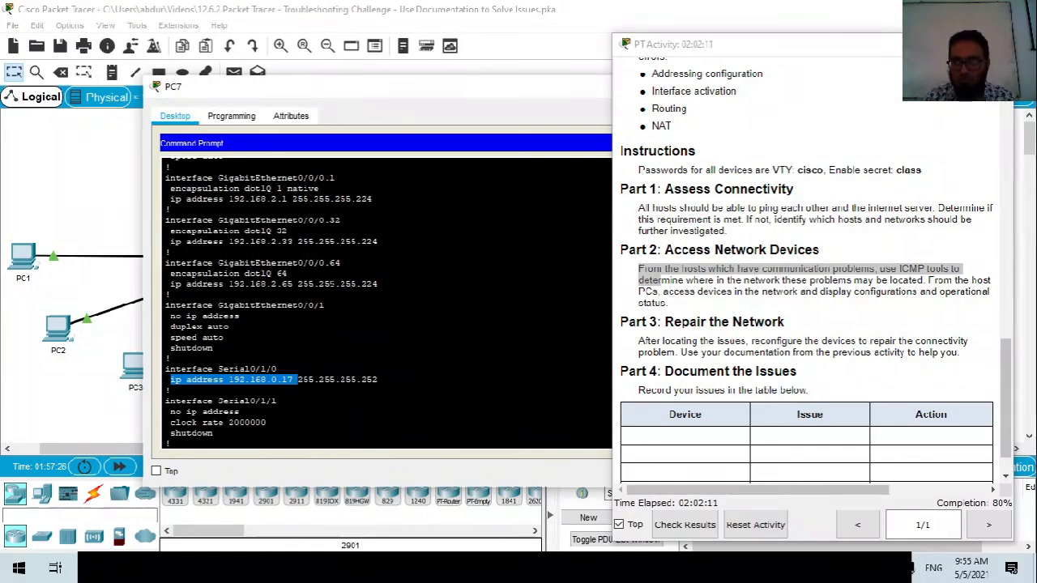
pyautogui.scroll(-4, 386, 299)
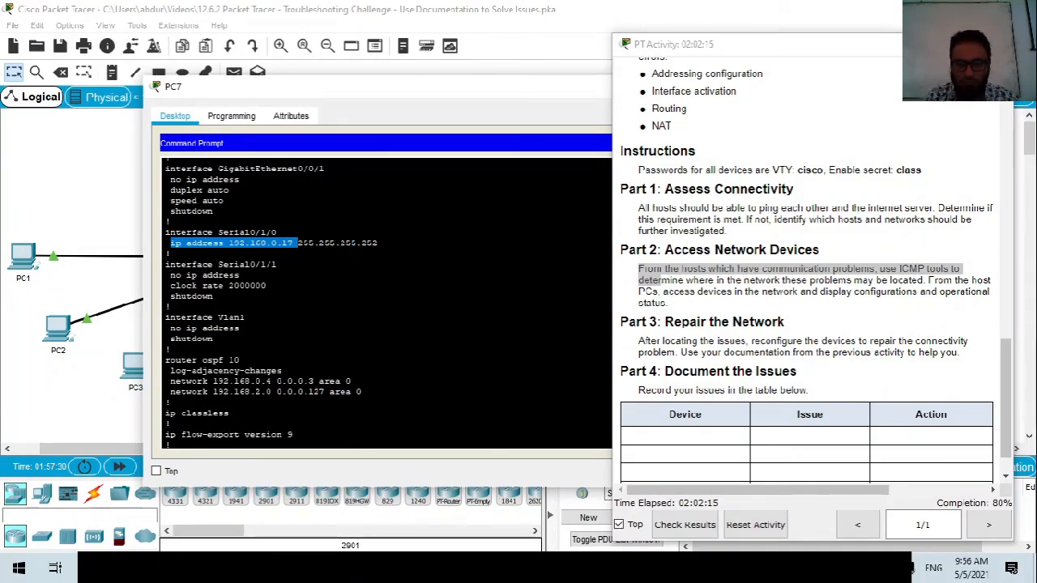
pyautogui.scroll(-7, 386, 299)
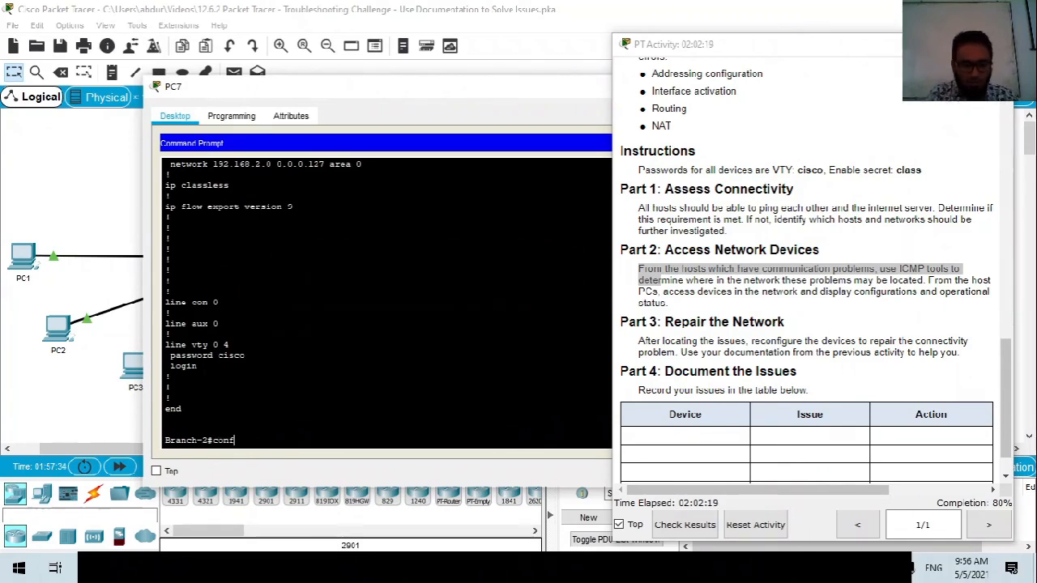
# Enter global configuration and the interface configuration for Serial0/1/0 on Branch-2.
pyautogui.press('Return')
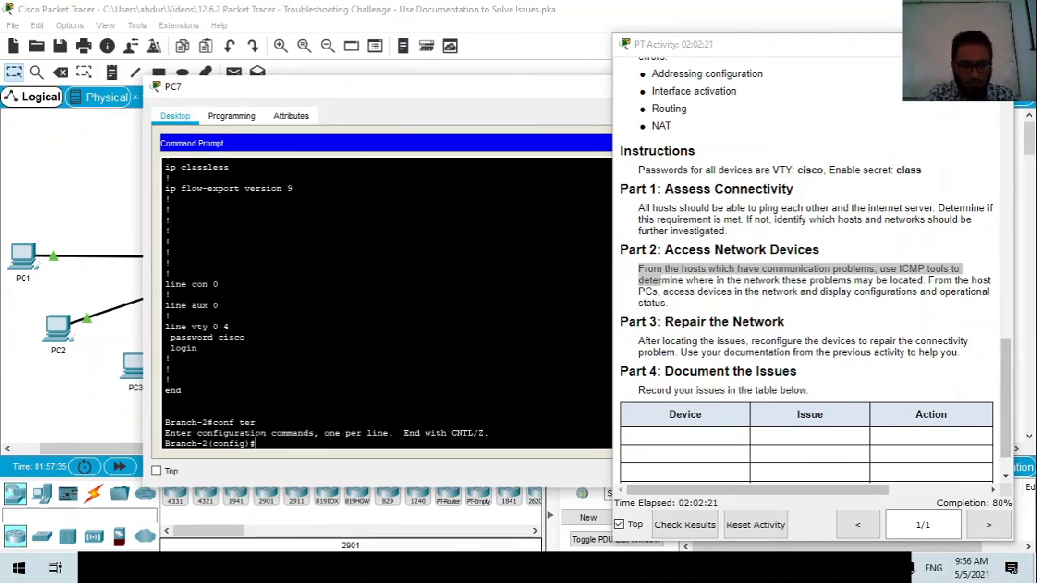
pyautogui.write('int')
pyautogui.press('Tab')
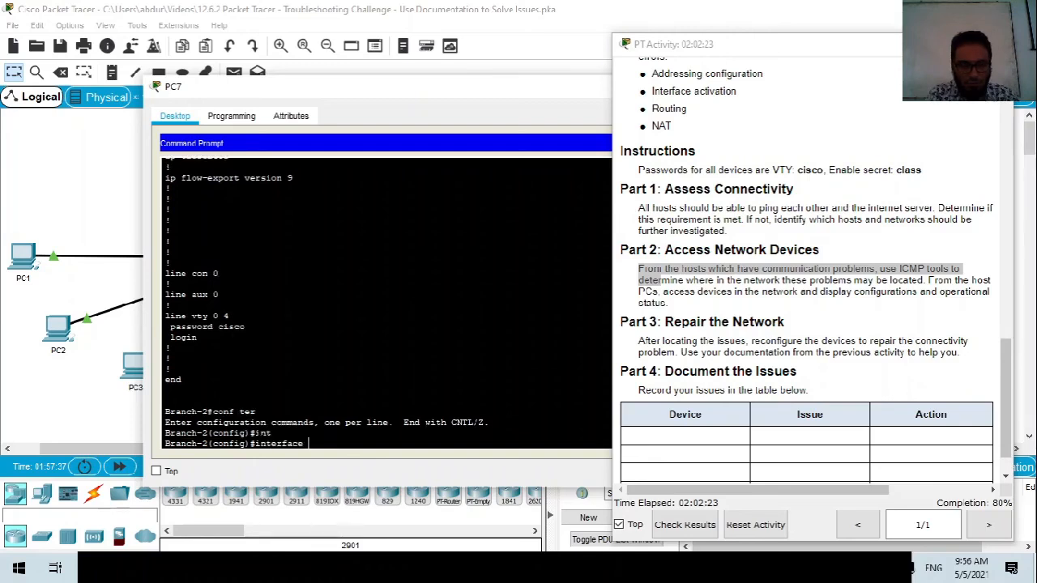
pyautogui.write('se')
pyautogui.press('Tab')
pyautogui.scroll(3, 386, 303)
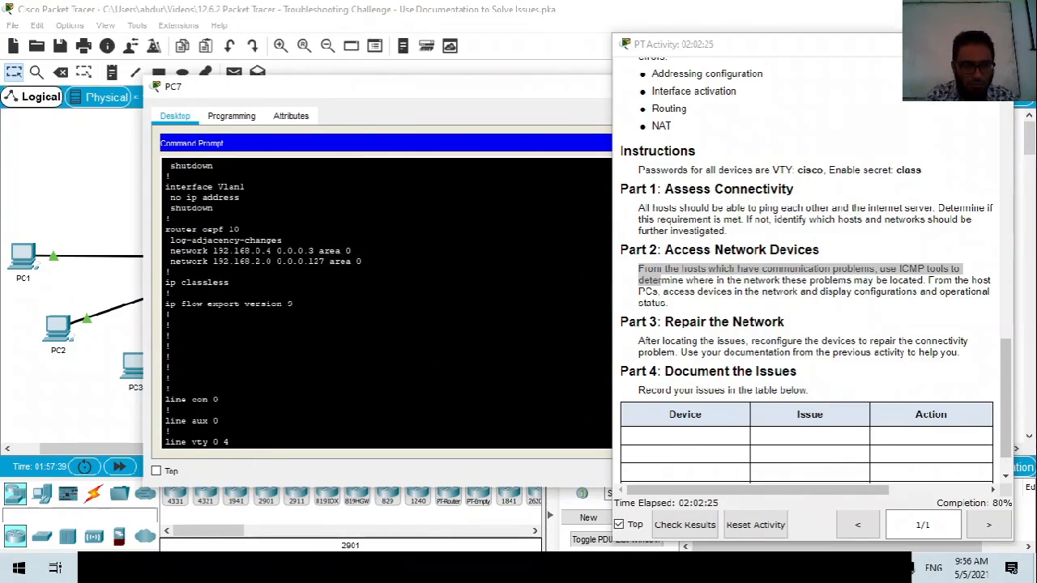
pyautogui.scroll(6, 386, 303)
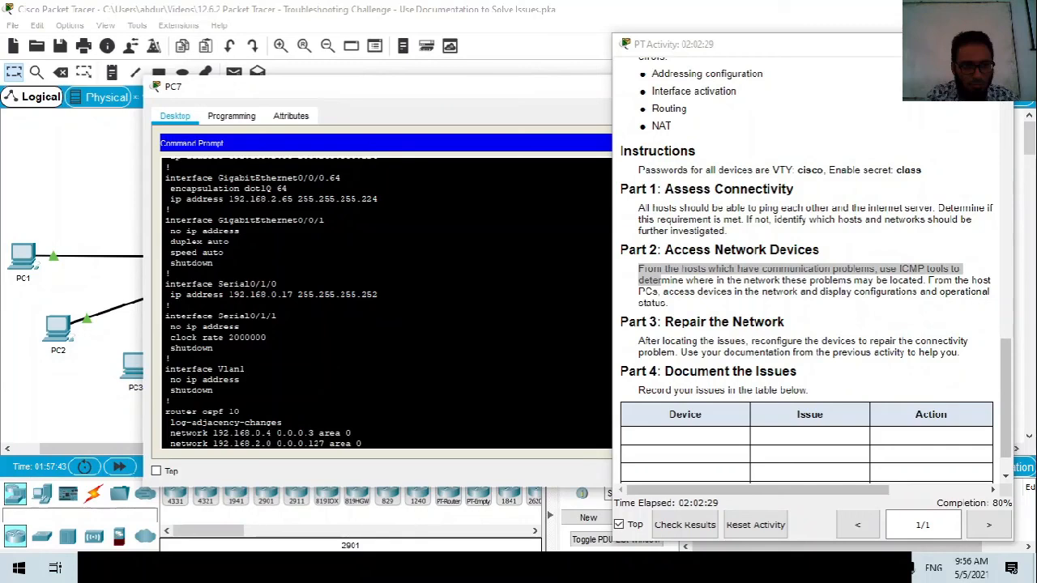
pyautogui.write('0')
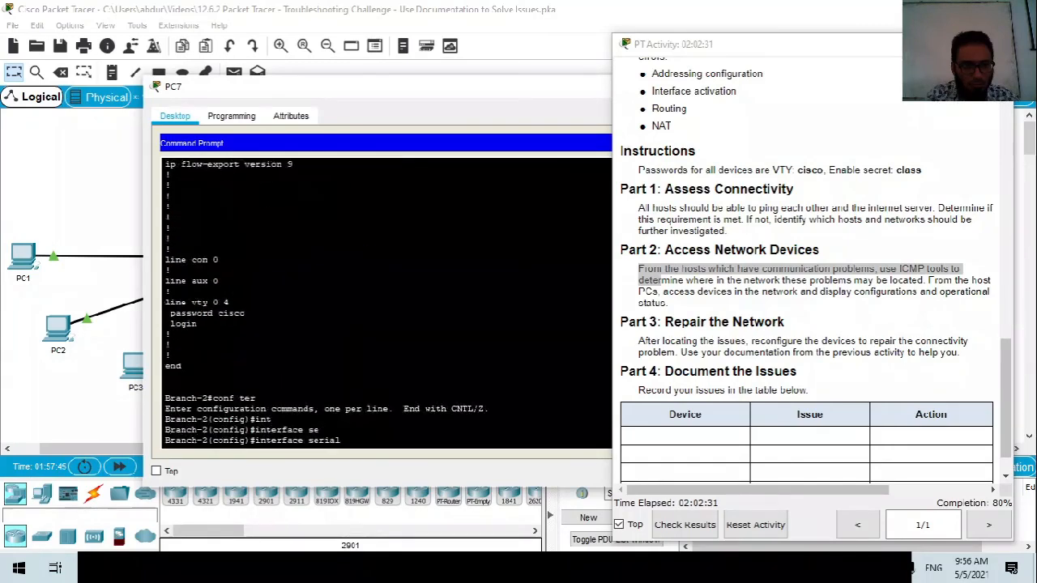
pyautogui.write('/10')
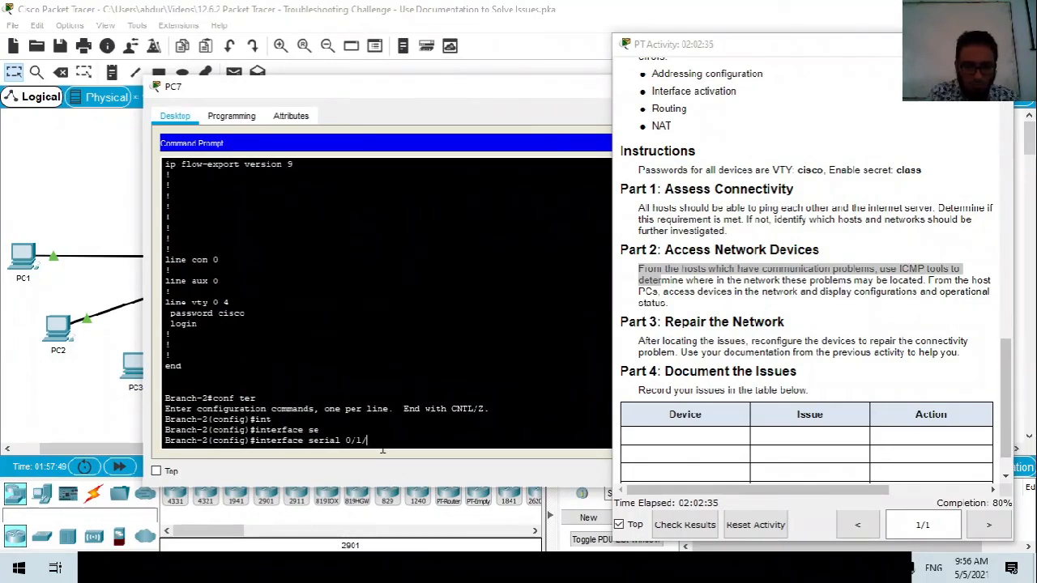
pyautogui.press('BackSpace')
pyautogui.write('0')
pyautogui.press('Return')
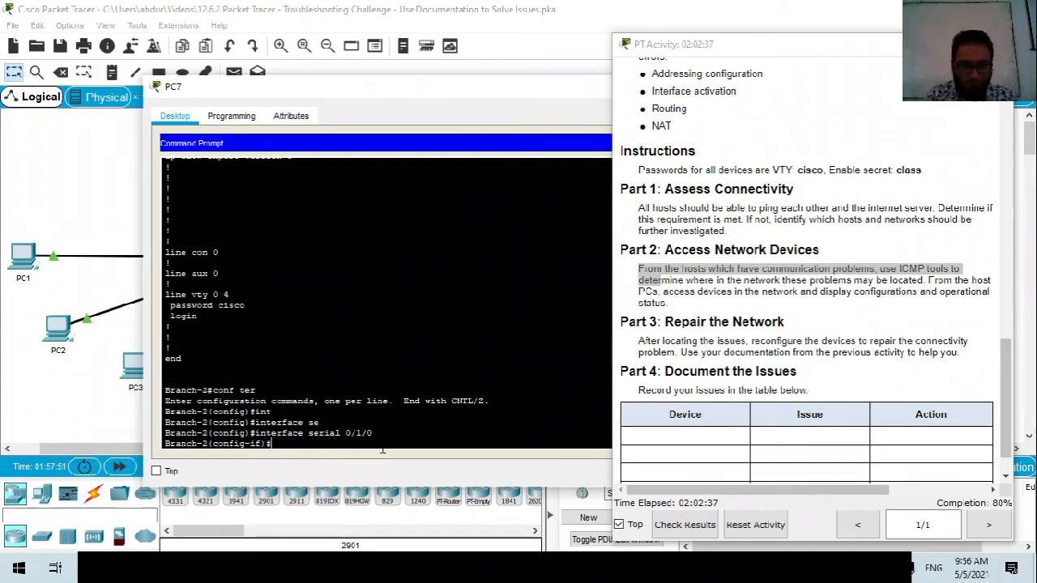
pyautogui.scroll(10, 385, 300)
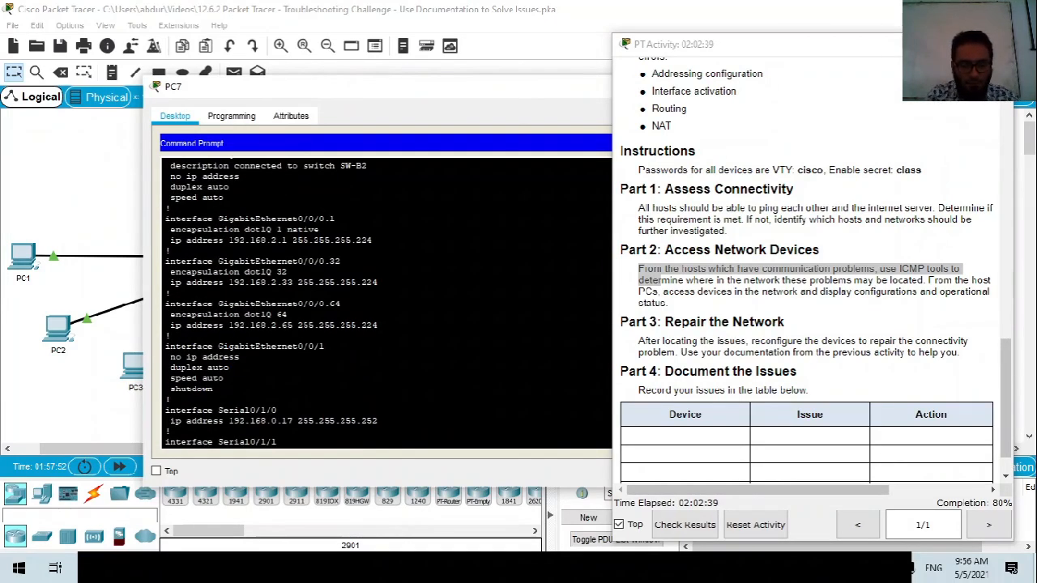
pyautogui.scroll(-8, 386, 300)
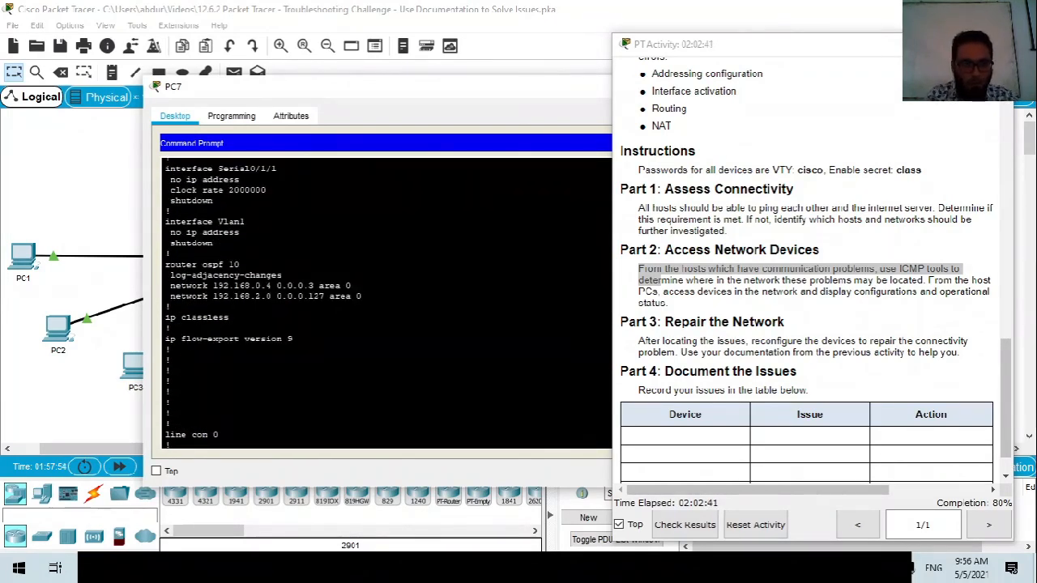
pyautogui.scroll(-5, 386, 300)
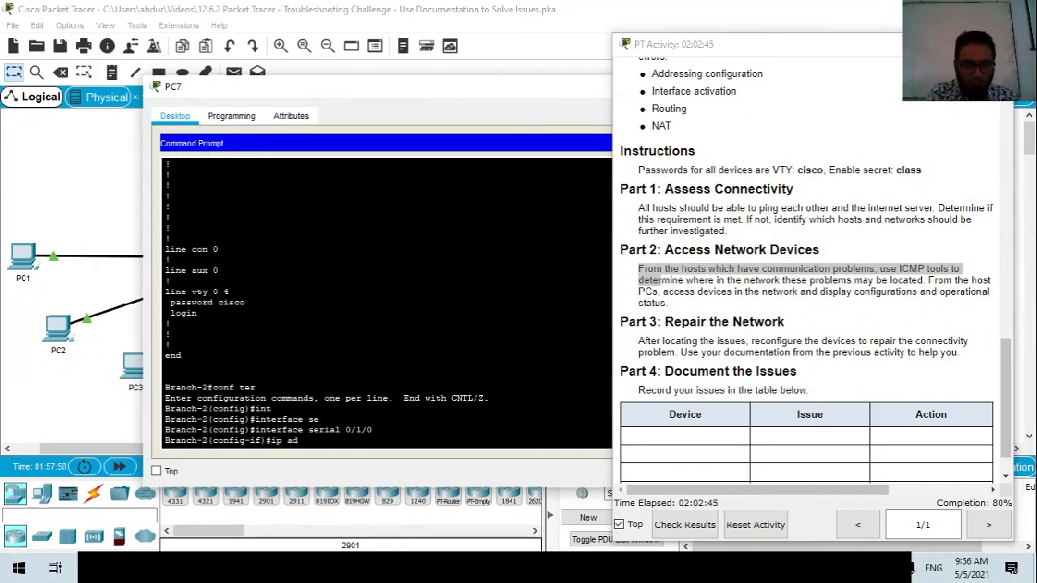
# Assign Serial0/1/0 the address 192.168.0.6 255.255.255.0 and exit interface configuration.
pyautogui.write('d')
pyautogui.press('Tab')
pyautogui.write('1')
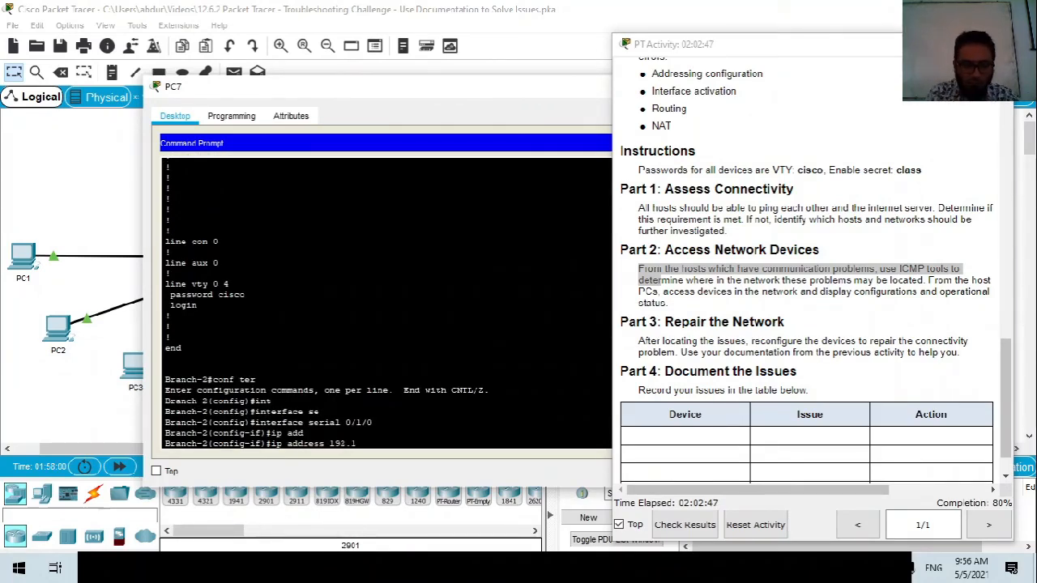
pyautogui.write('92.168.0.')
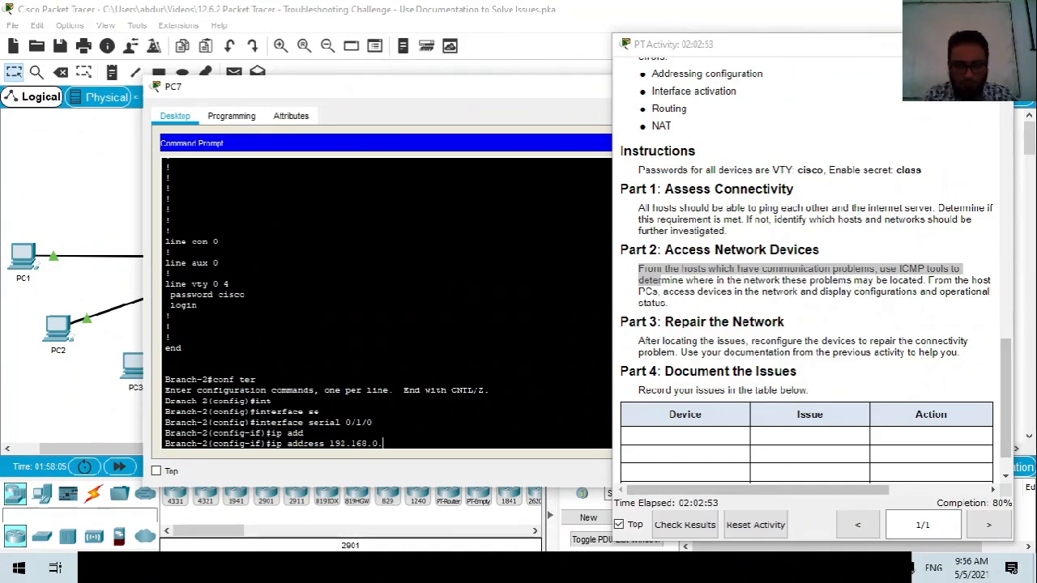
pyautogui.write('6')
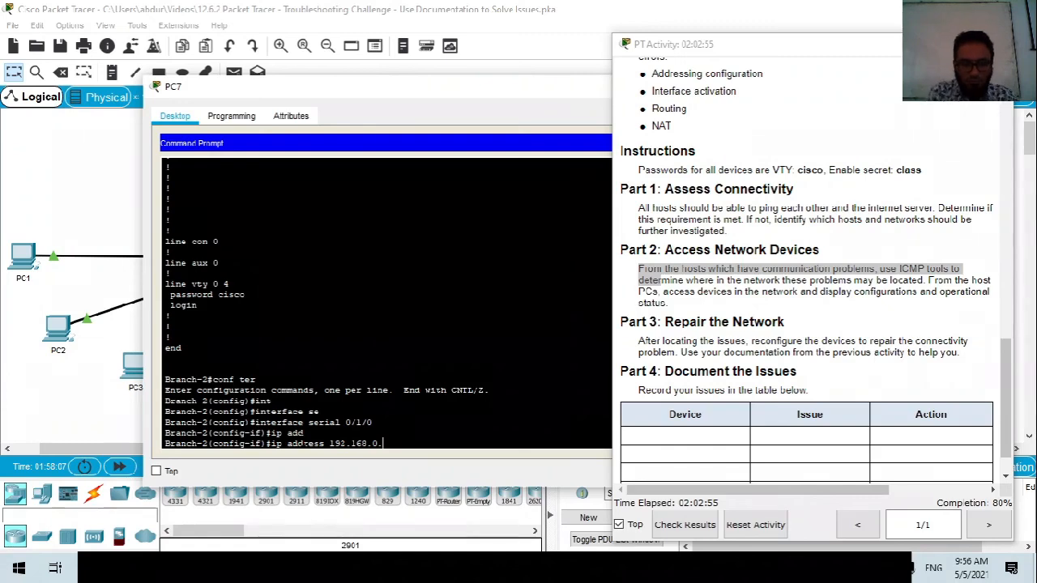
pyautogui.write(' 255.255.255.')
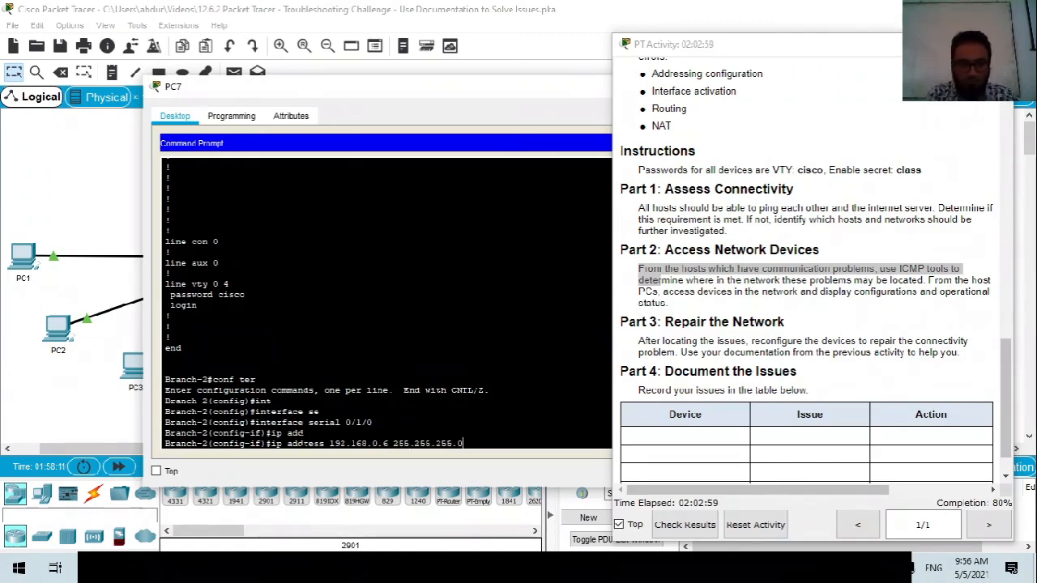
pyautogui.write('0')
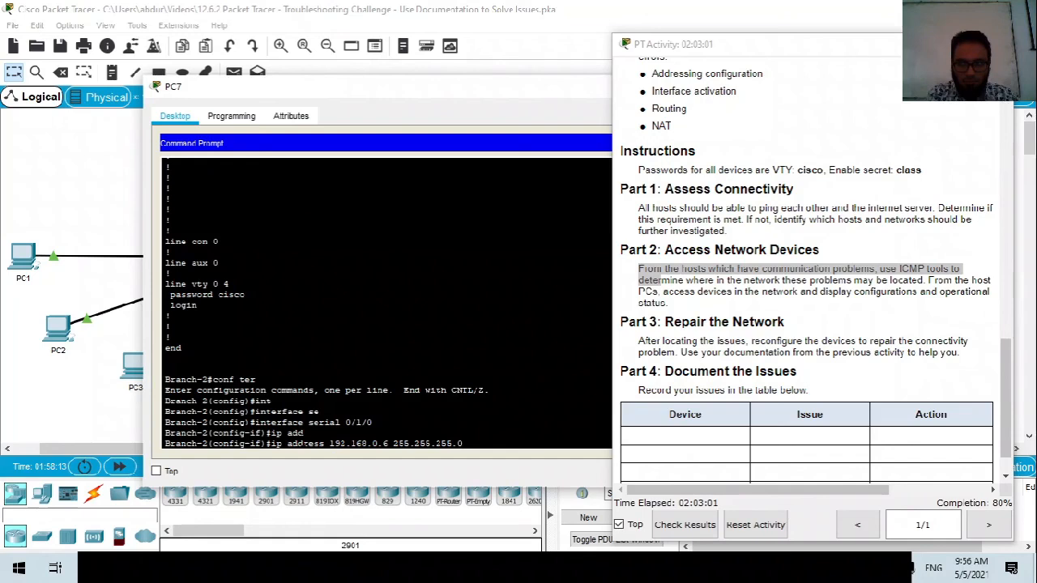
pyautogui.press('Return')
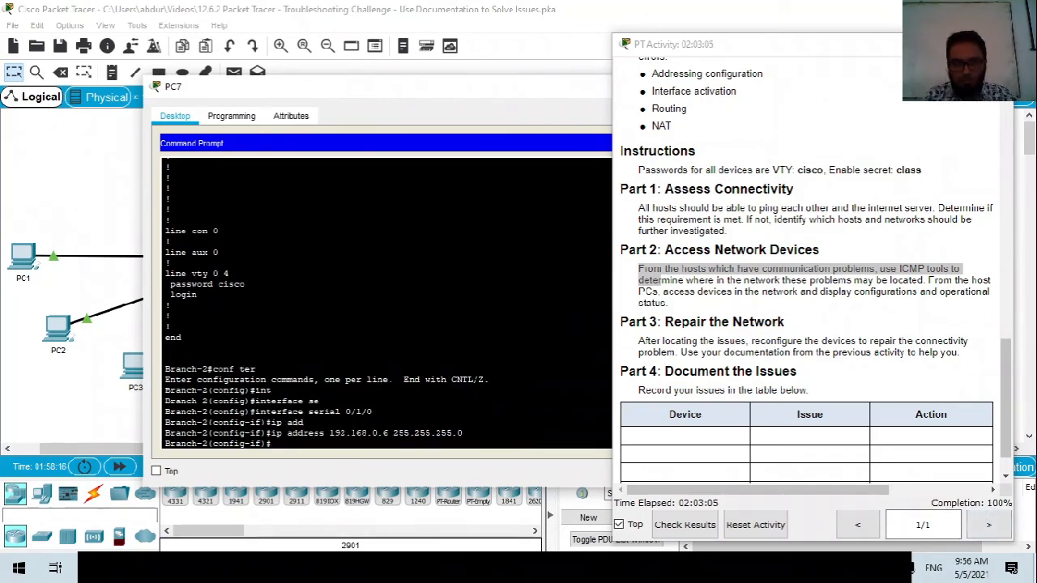
pyautogui.write('it')
pyautogui.press('Return')
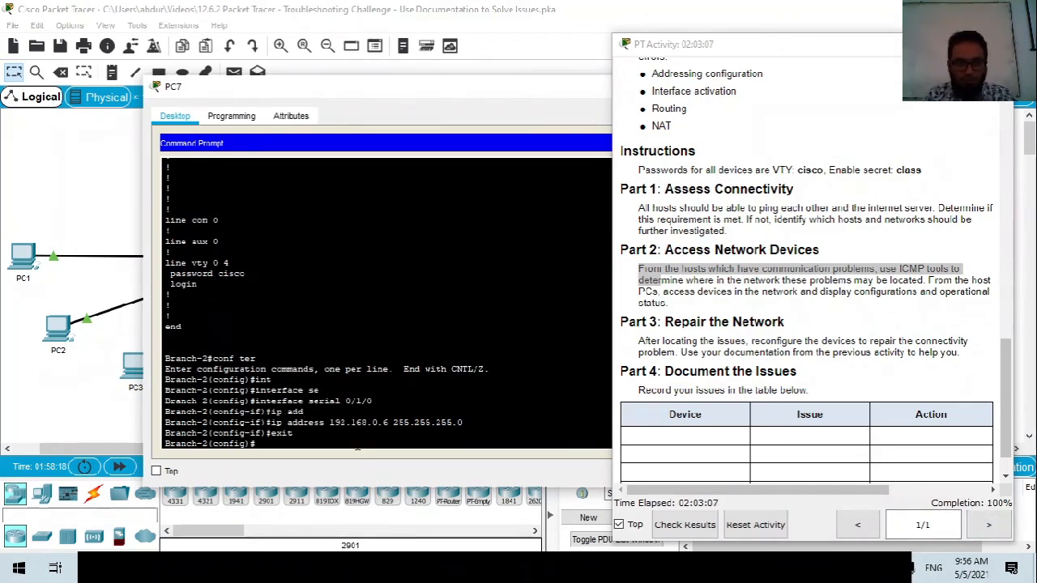
# Return to Branch-2's privileged prompt and display its routing table.
pyautogui.moveTo(423, 87); pyautogui.dragTo(300, 71)
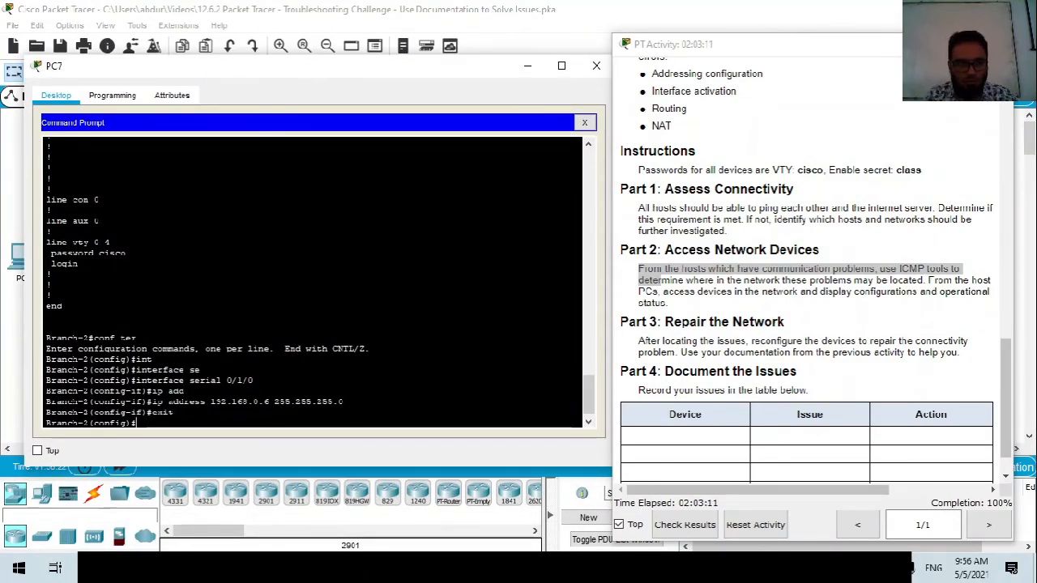
pyautogui.press('Up')
pyautogui.press('Up')
pyautogui.press('Down')
pyautogui.press('BackSpace')
pyautogui.press('BackSpace')
pyautogui.press('BackSpace')
pyautogui.write('xit')
pyautogui.press('Return')
pyautogui.write('sh run')
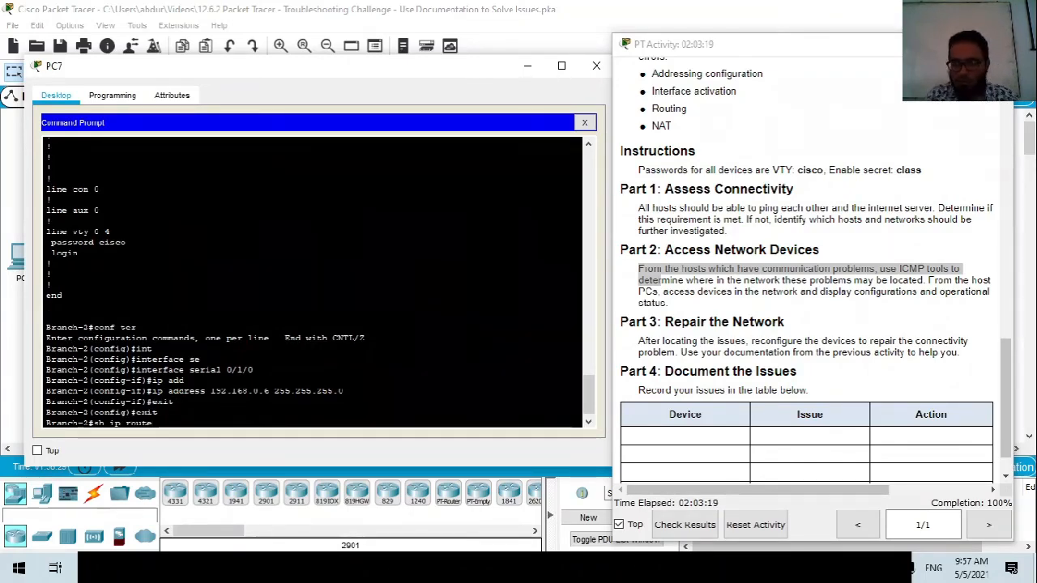
pyautogui.press('Return')
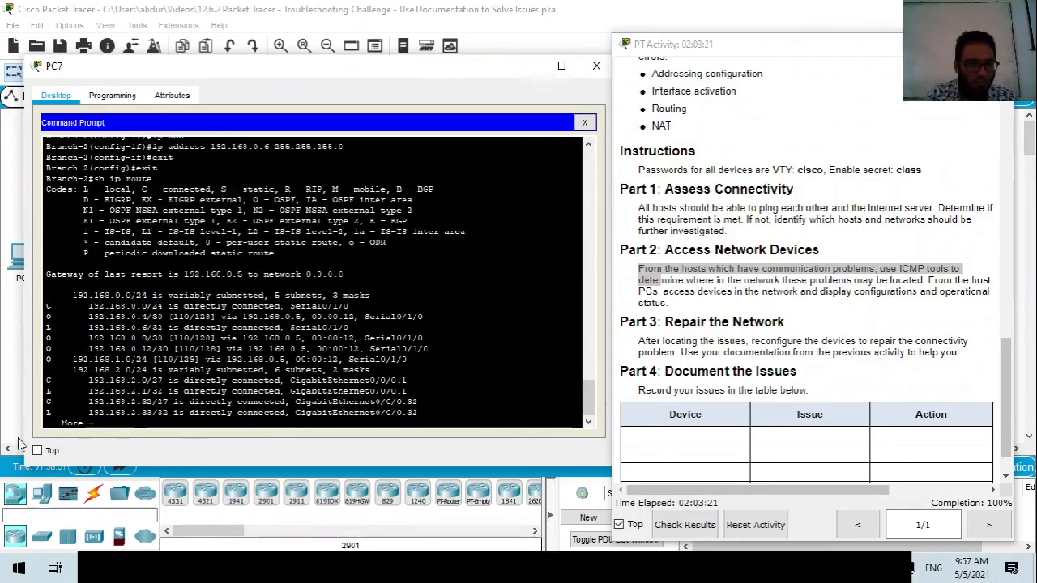
# Highlight the three OSPF-learned routes and page to the rest of the routing table.
pyautogui.moveTo(46, 338); pyautogui.dragTo(406, 359)
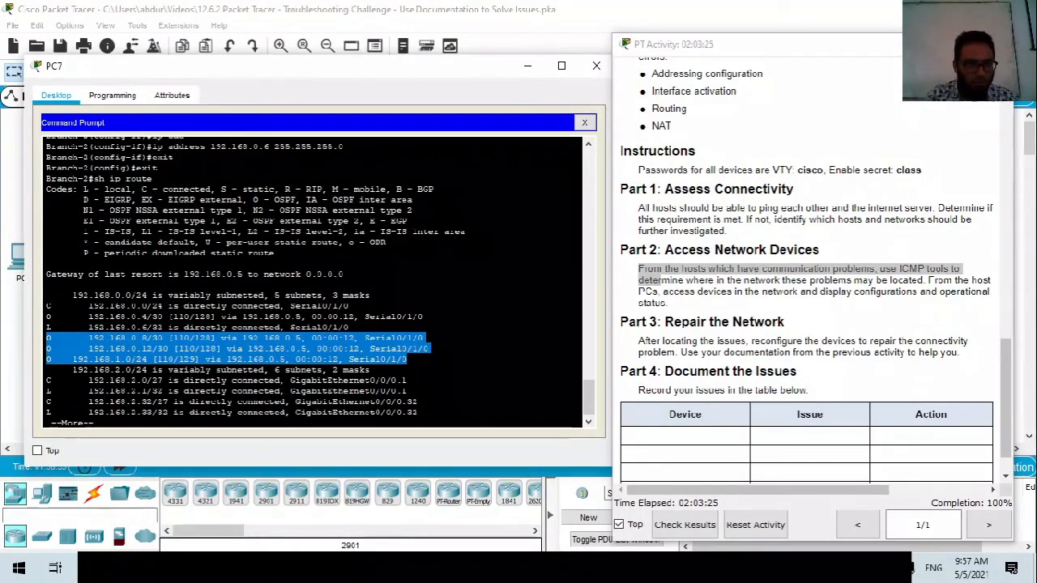
pyautogui.click(406, 359)
pyautogui.scroll(20, 407, 358)
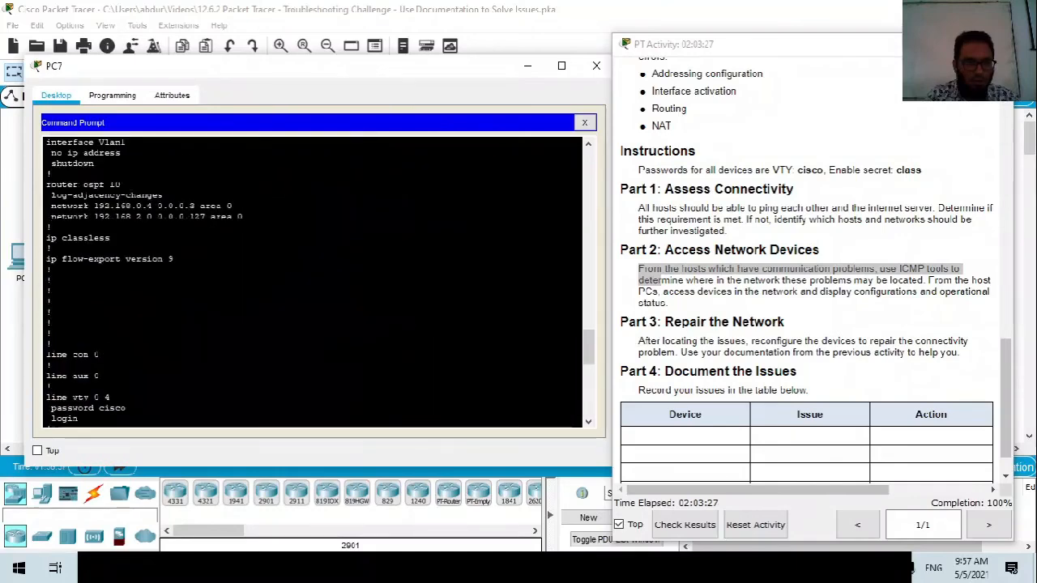
pyautogui.scroll(-18, 407, 359)
pyautogui.scroll(20, 312, 282)
pyautogui.scroll(-12, 312, 281)
pyautogui.scroll(10, 312, 282)
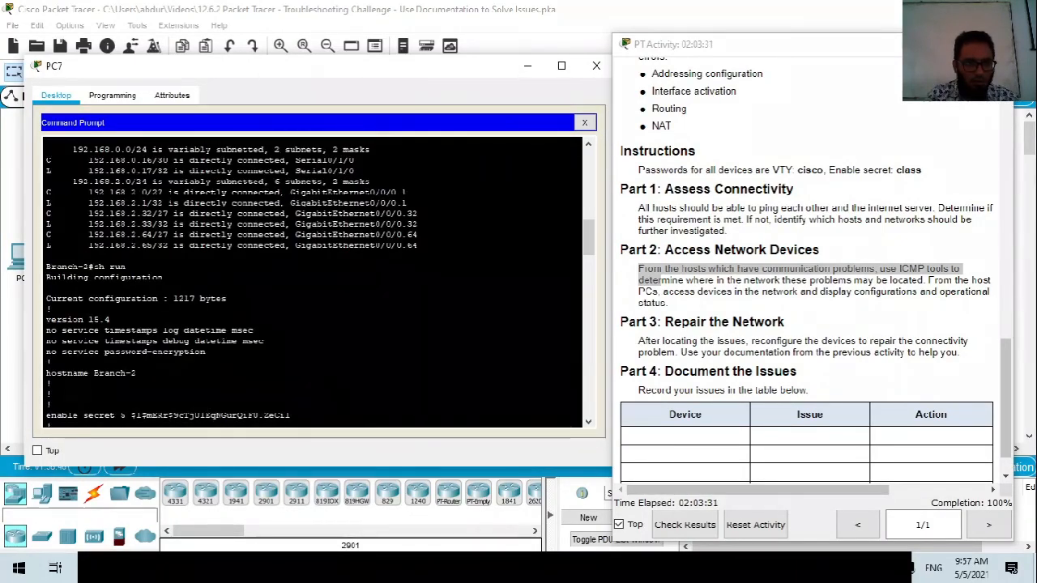
pyautogui.moveTo(419, 246); pyautogui.dragTo(47, 160)
pyautogui.scroll(-3, 47, 160)
pyautogui.scroll(-20, 311, 282)
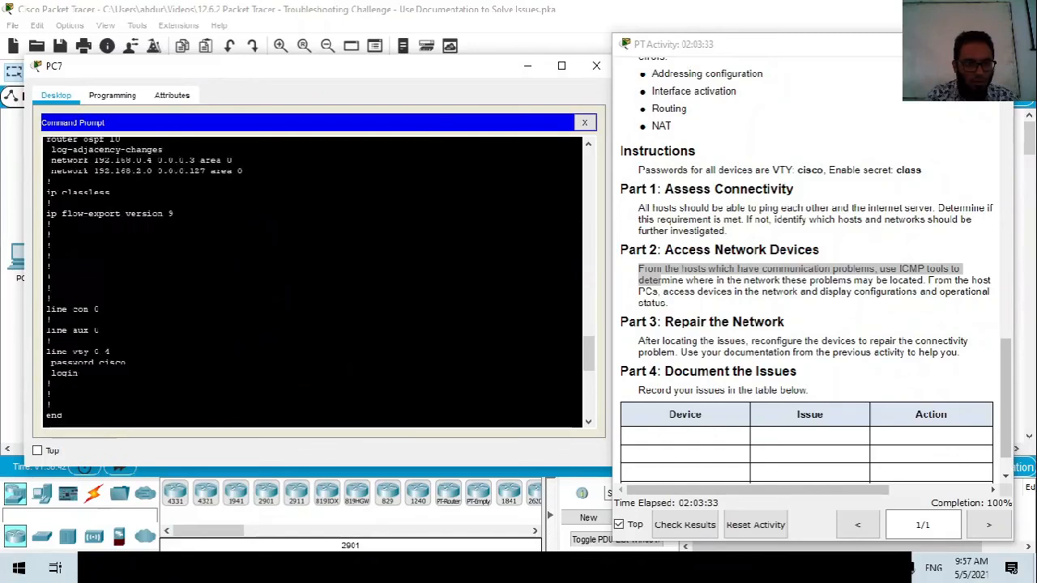
pyautogui.moveTo(47, 332); pyautogui.dragTo(340, 367)
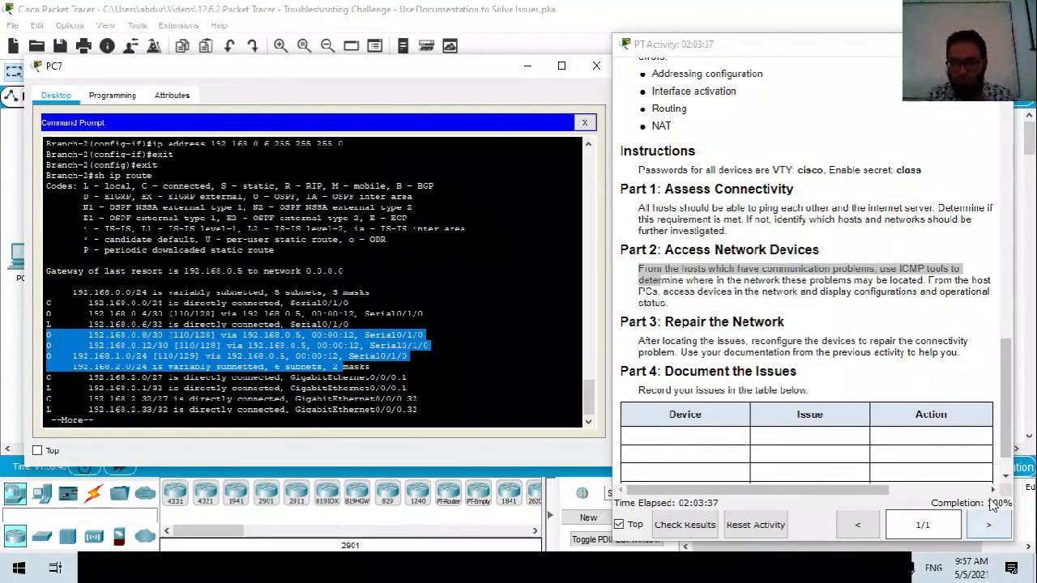
pyautogui.moveTo(235, 377); pyautogui.dragTo(88, 399)
pyautogui.press('space')
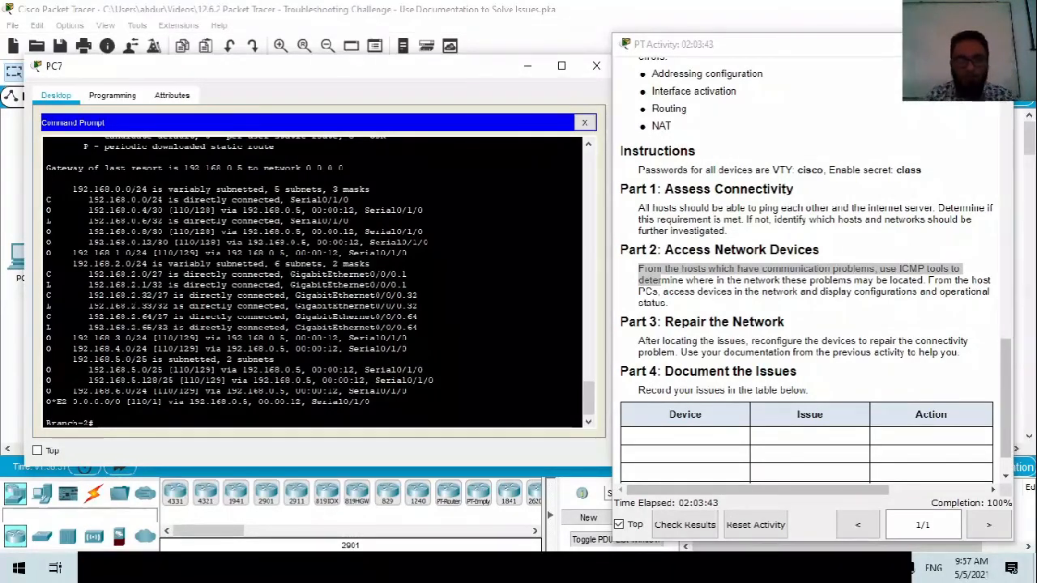
pyautogui.rightClick(765, 568)
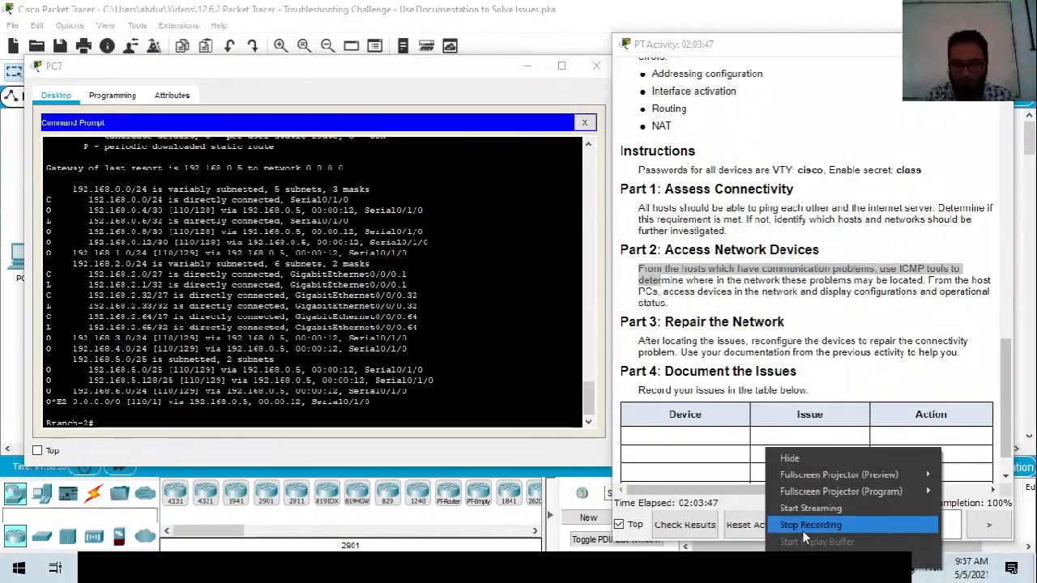